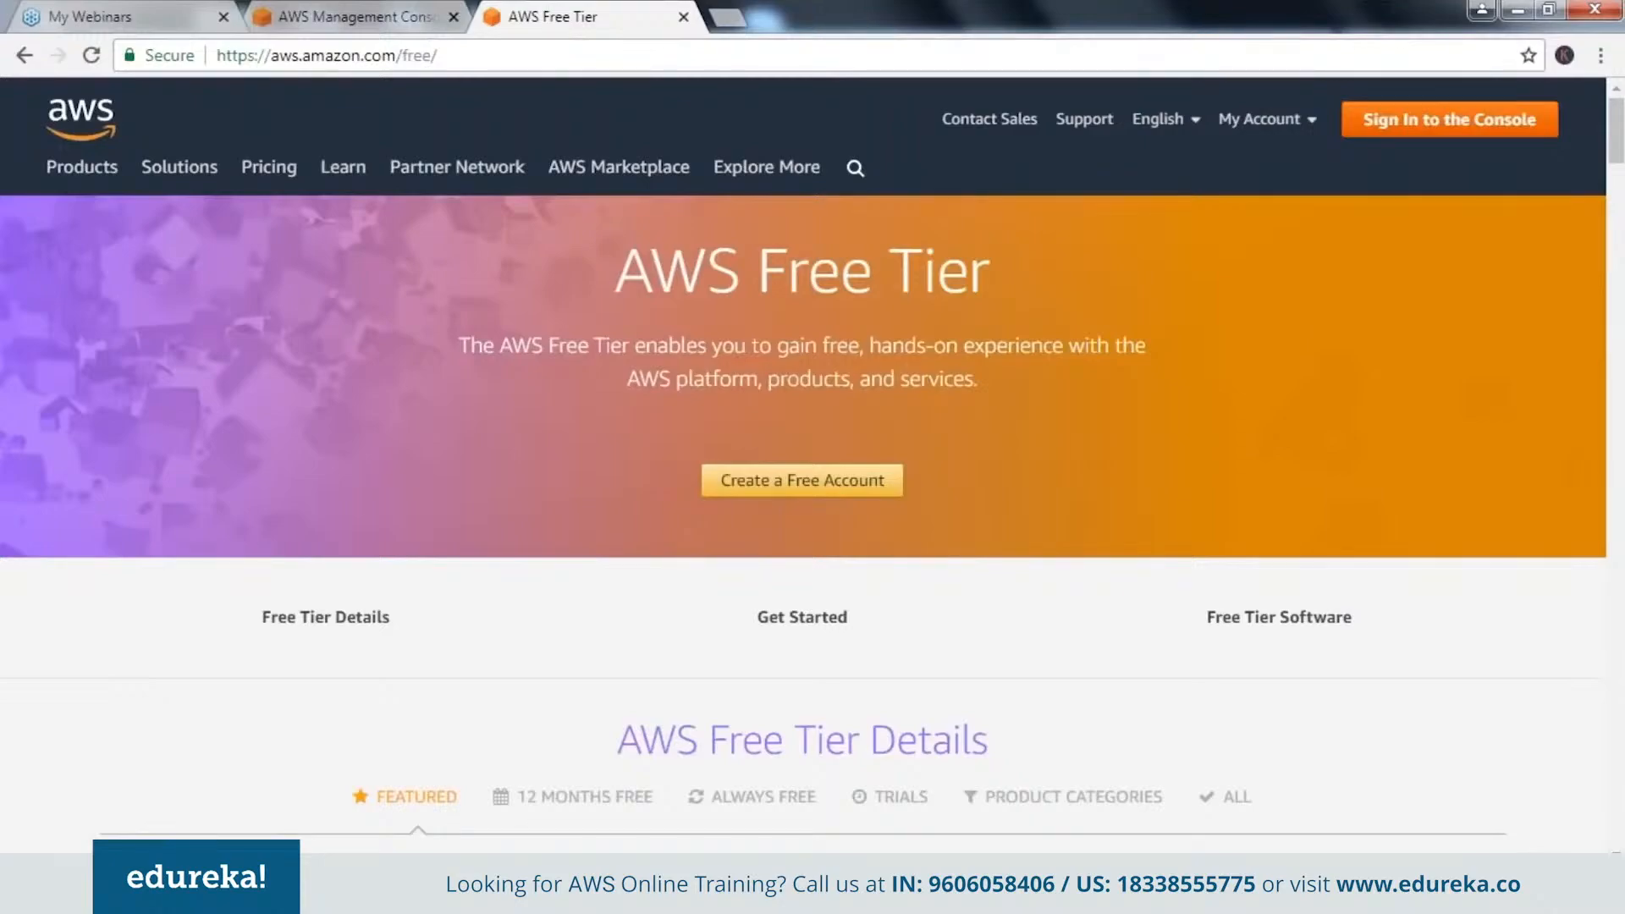
Examine the featured AWS Free Tier offers, including the EC2, QuickSight, RDS, S3 and Lambda allowances.
{"action": "scroll", "coordinate": [802, 508], "scroll_direction": "down", "scroll_amount": 3}
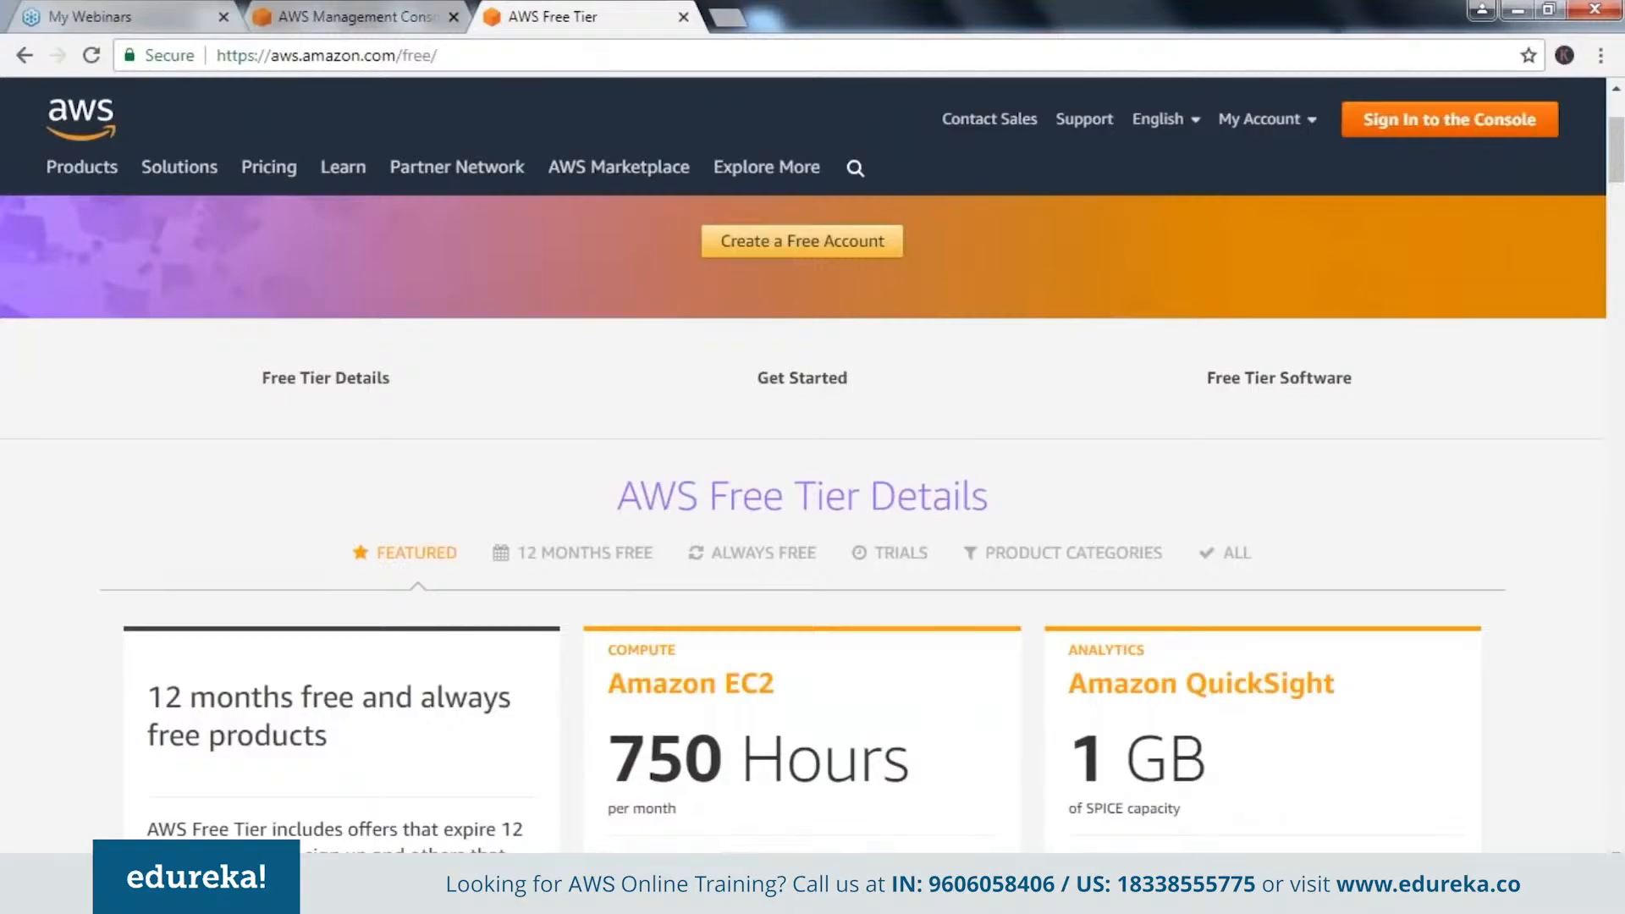
{"action": "scroll", "coordinate": [803, 508], "scroll_direction": "down", "scroll_amount": 5}
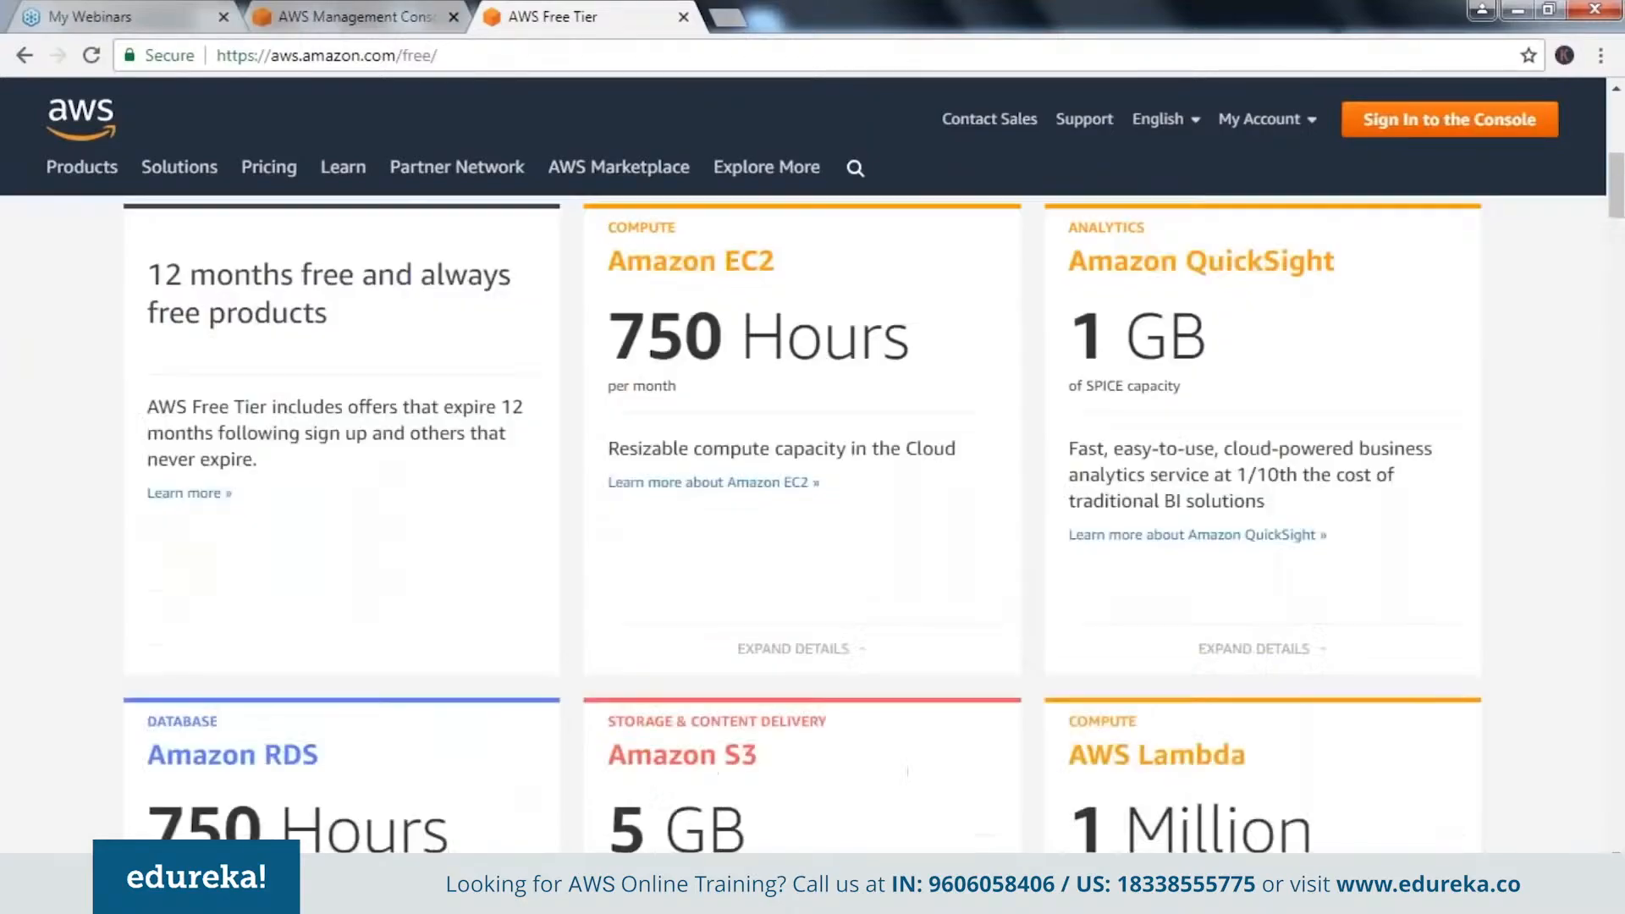
{"action": "scroll", "coordinate": [803, 508], "scroll_direction": "up", "scroll_amount": 3}
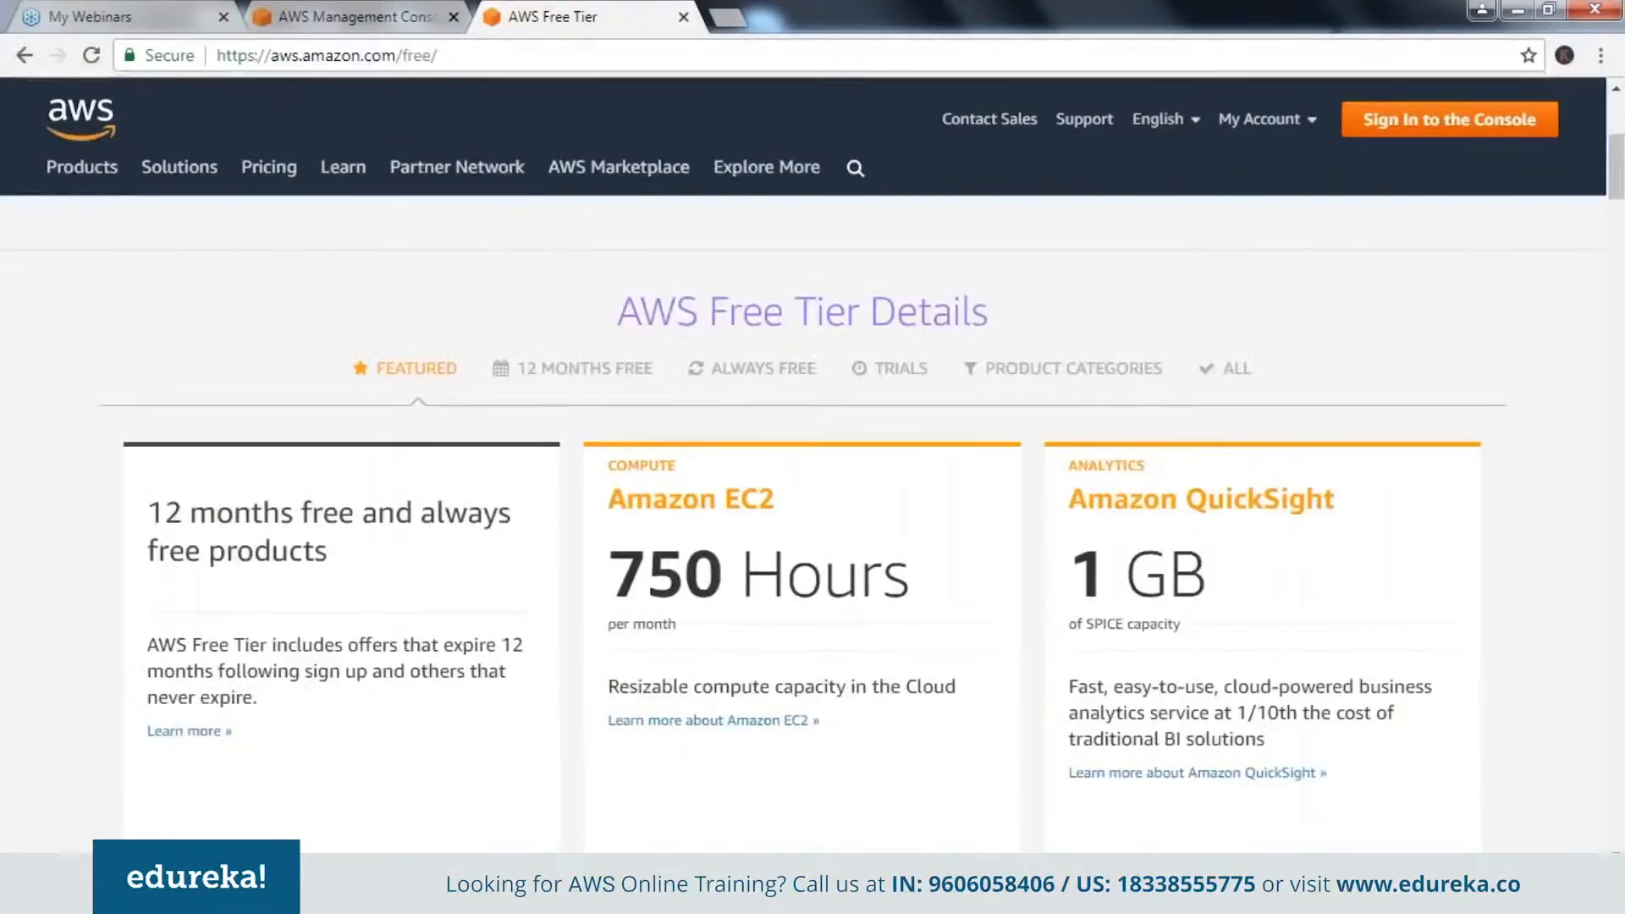
{"action": "scroll", "coordinate": [803, 508], "scroll_direction": "down", "scroll_amount": 1}
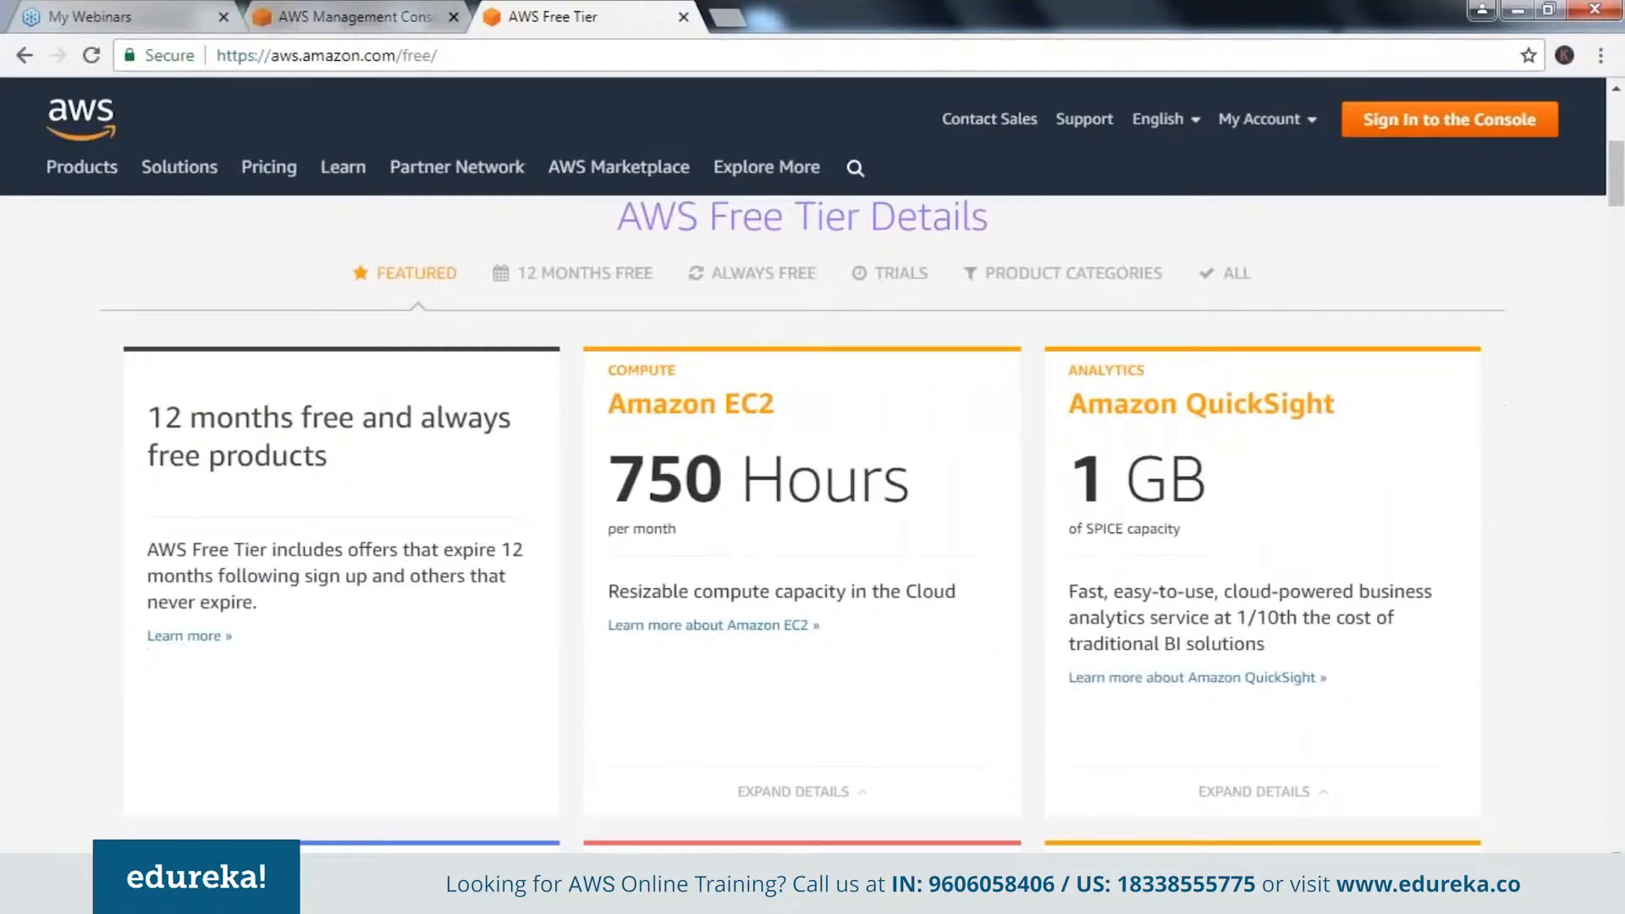
{"action": "scroll", "coordinate": [803, 507], "scroll_direction": "down", "scroll_amount": 1}
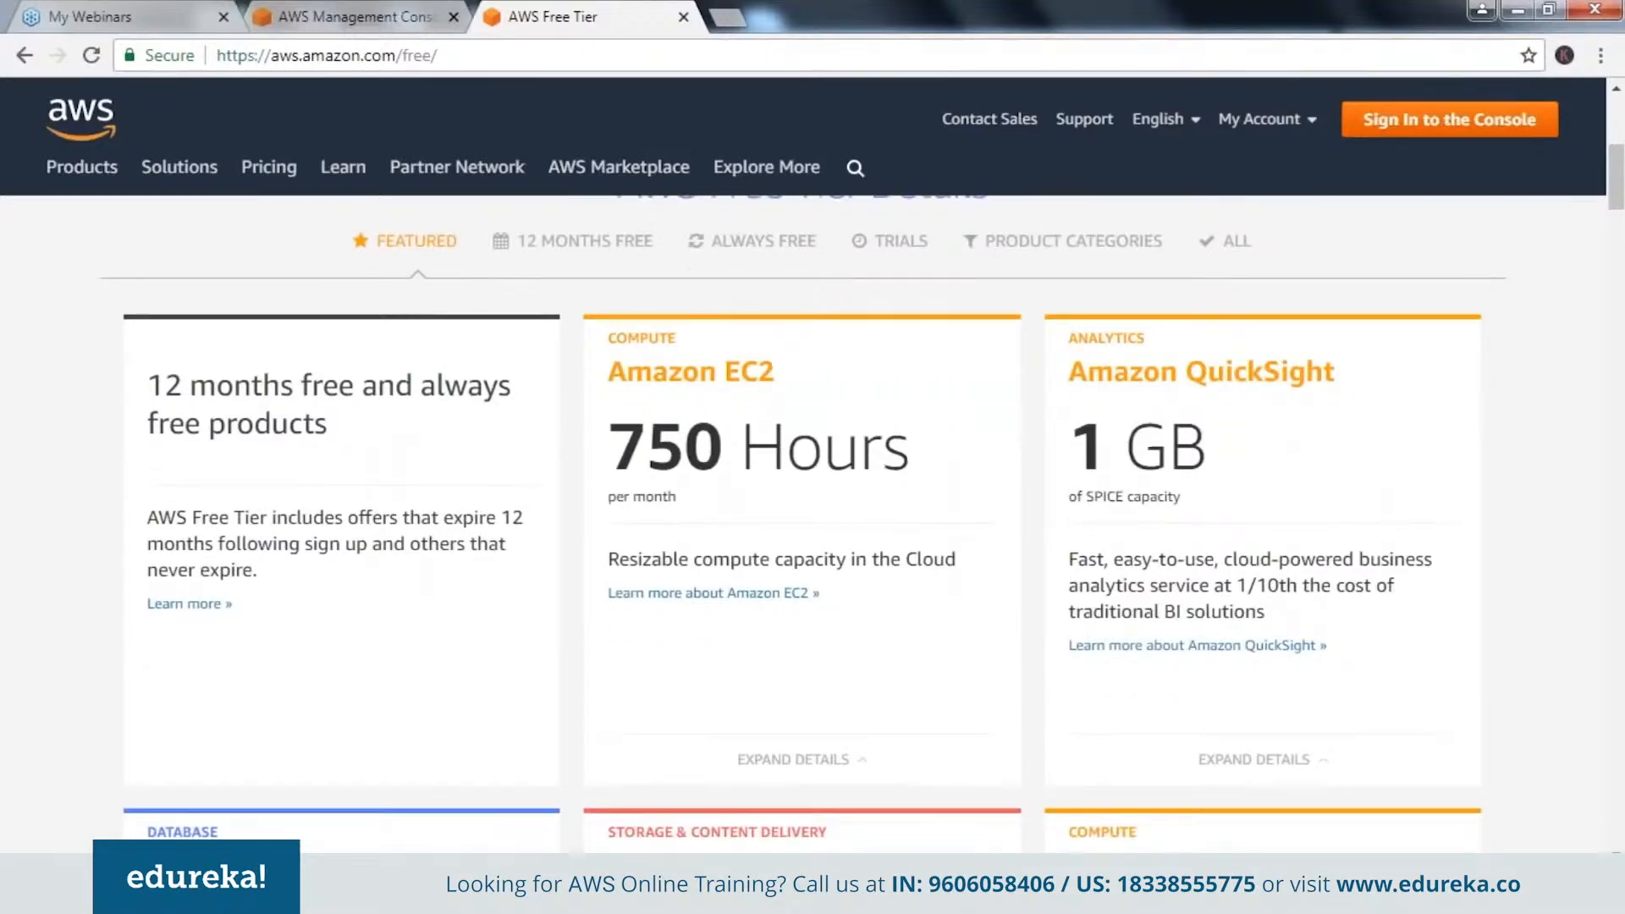
{"action": "scroll", "coordinate": [802, 508], "scroll_direction": "down", "scroll_amount": 3}
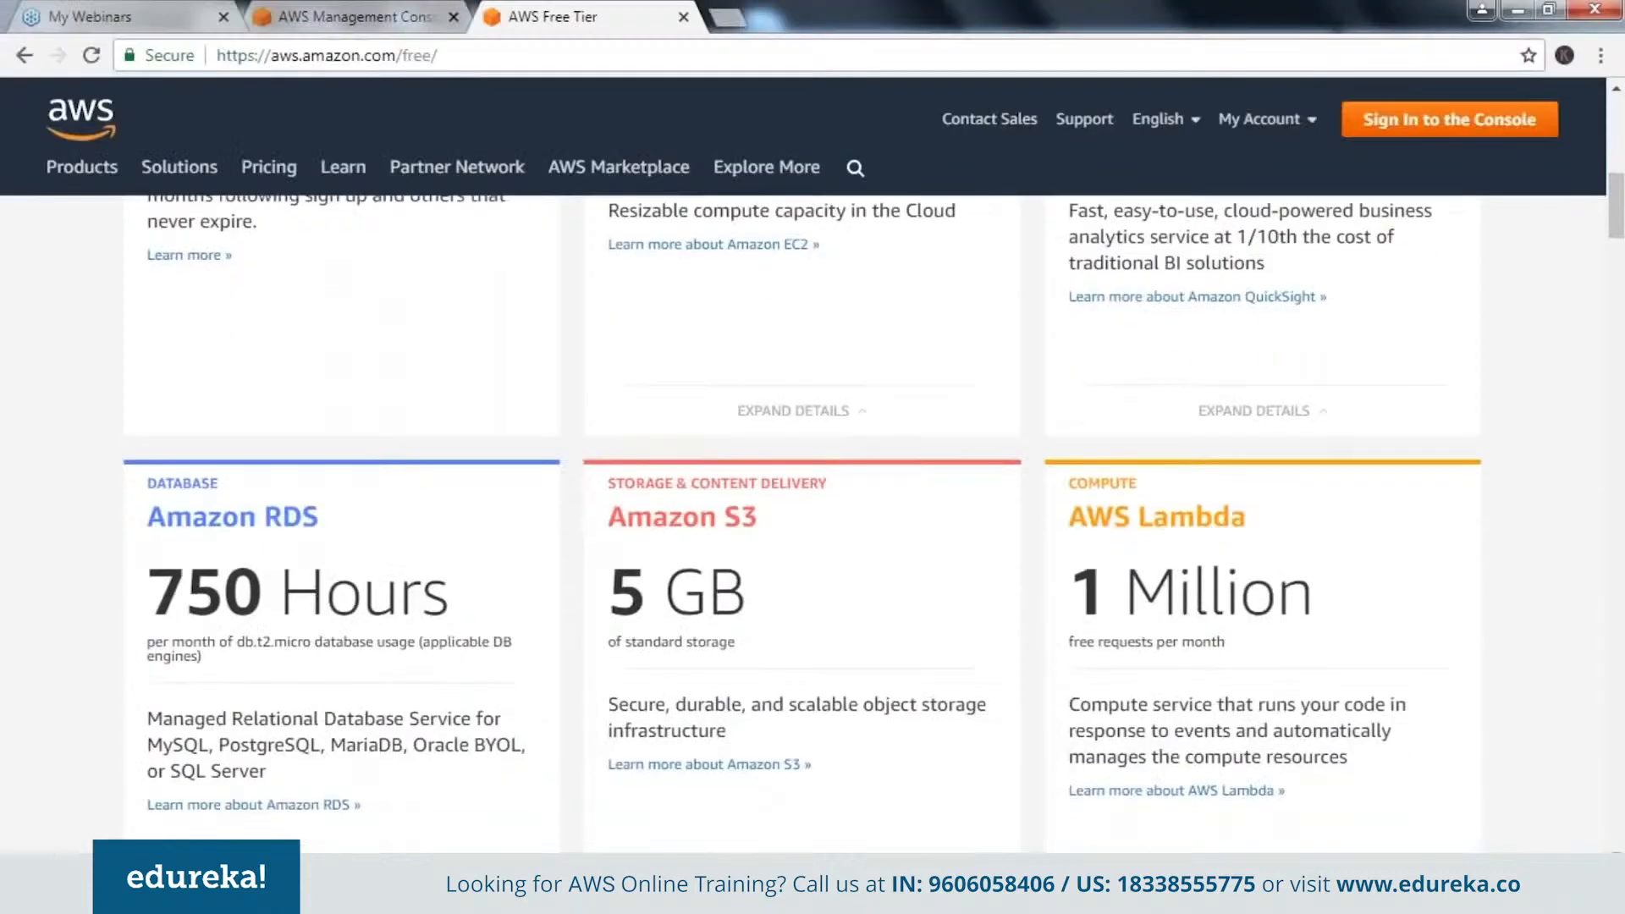
{"action": "scroll", "coordinate": [803, 519], "scroll_direction": "up", "scroll_amount": 1}
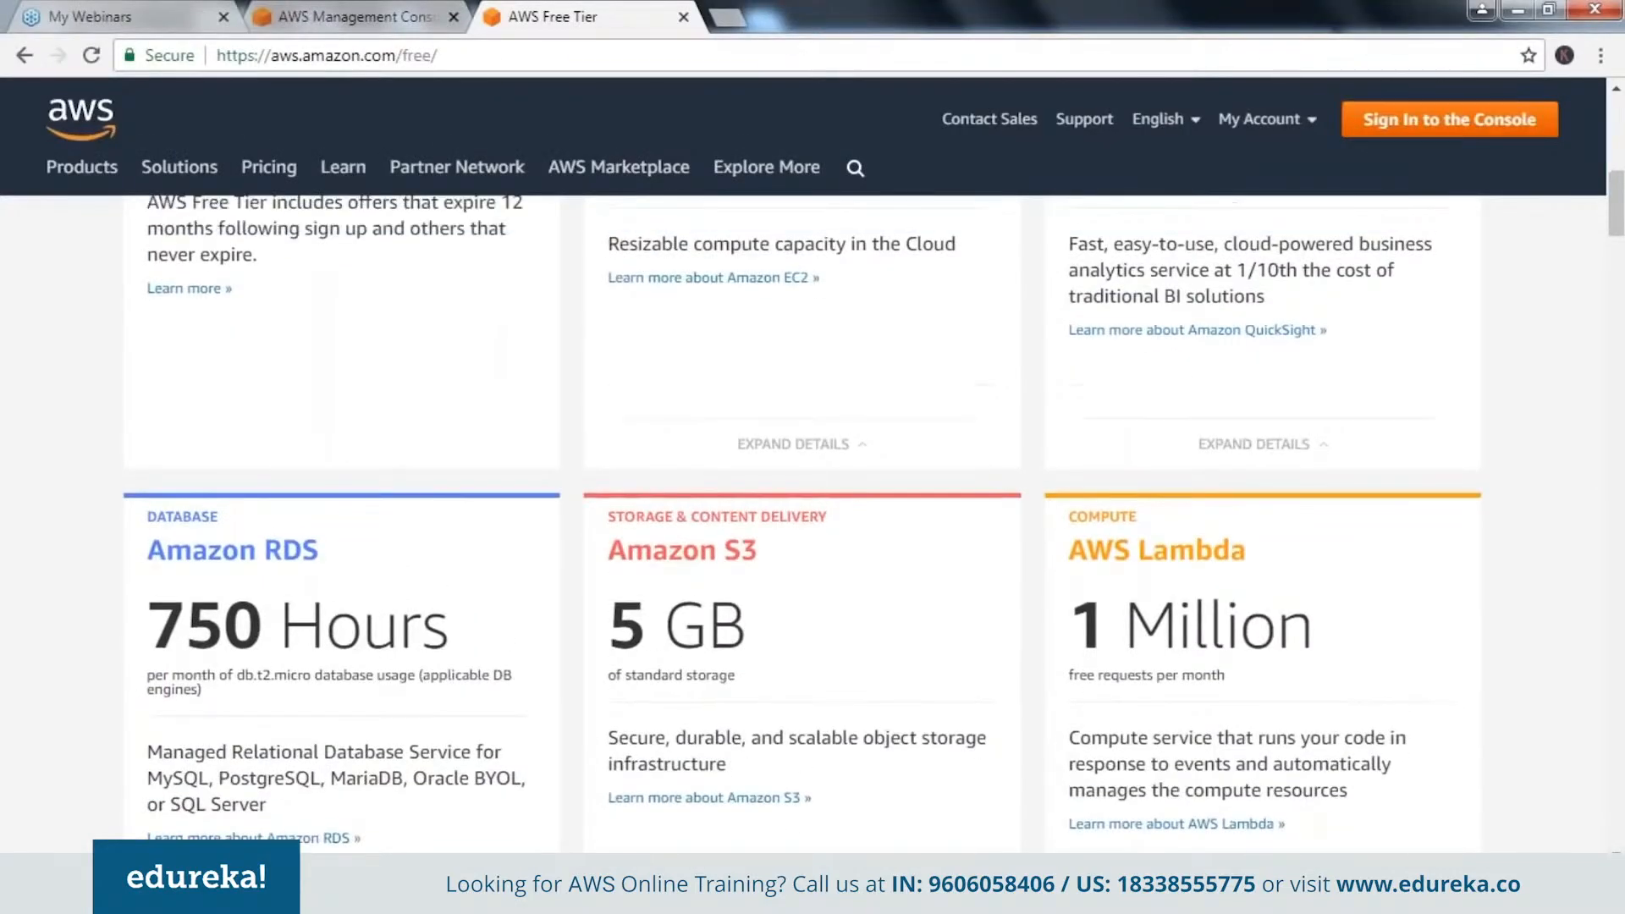
{"action": "scroll", "coordinate": [802, 519], "scroll_direction": "up", "scroll_amount": 3}
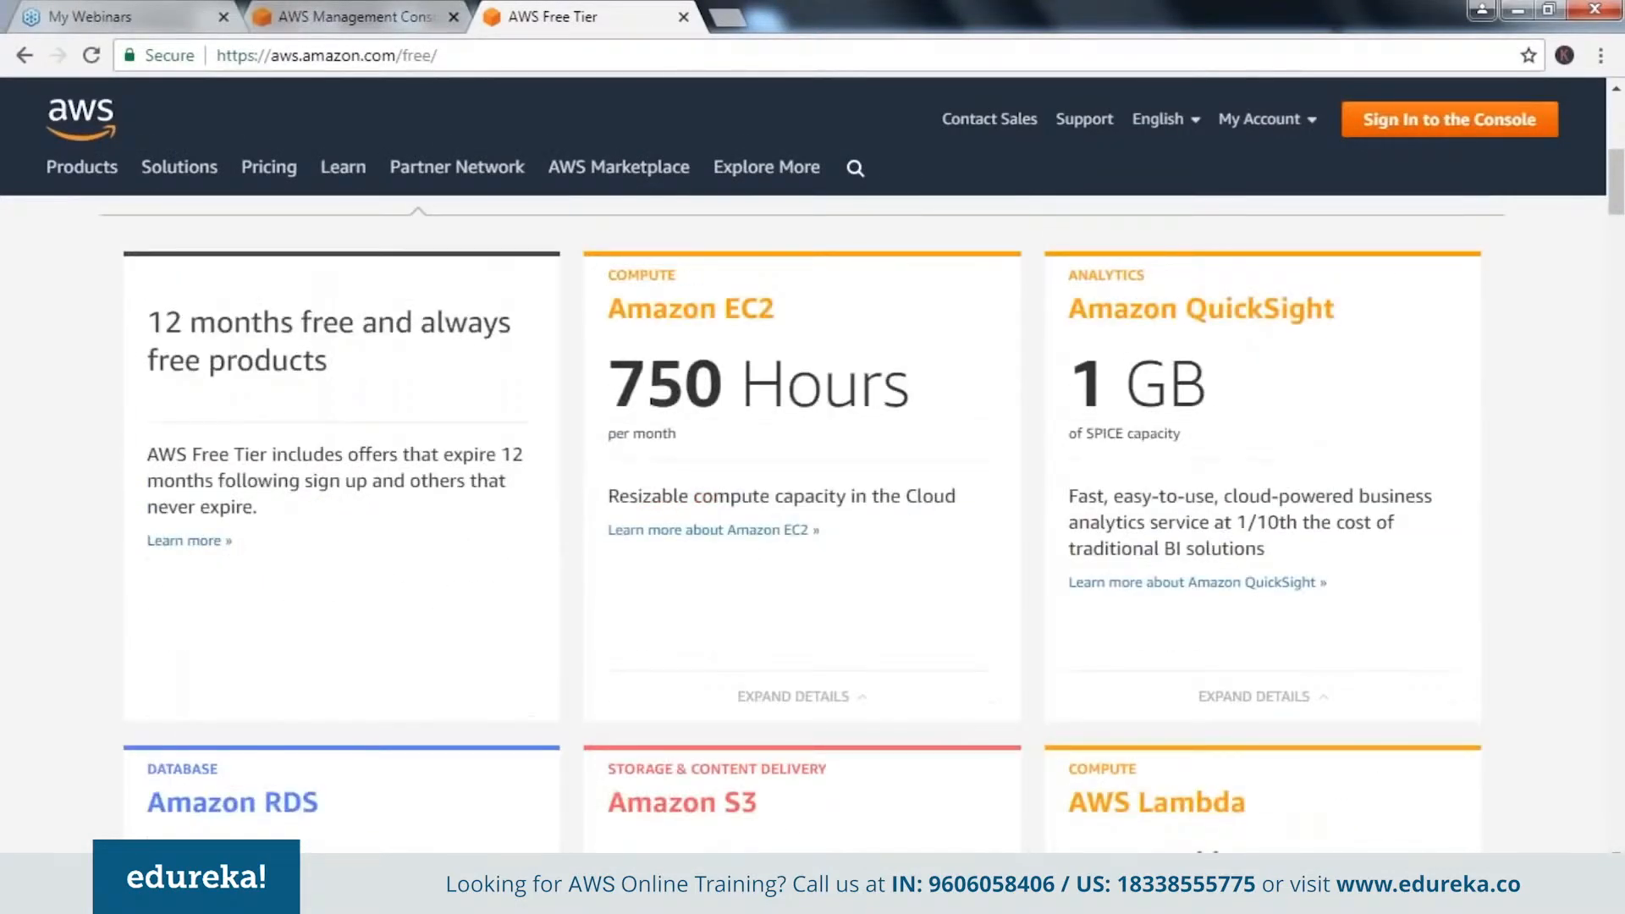
{"action": "scroll", "coordinate": [802, 518], "scroll_direction": "down", "scroll_amount": 1}
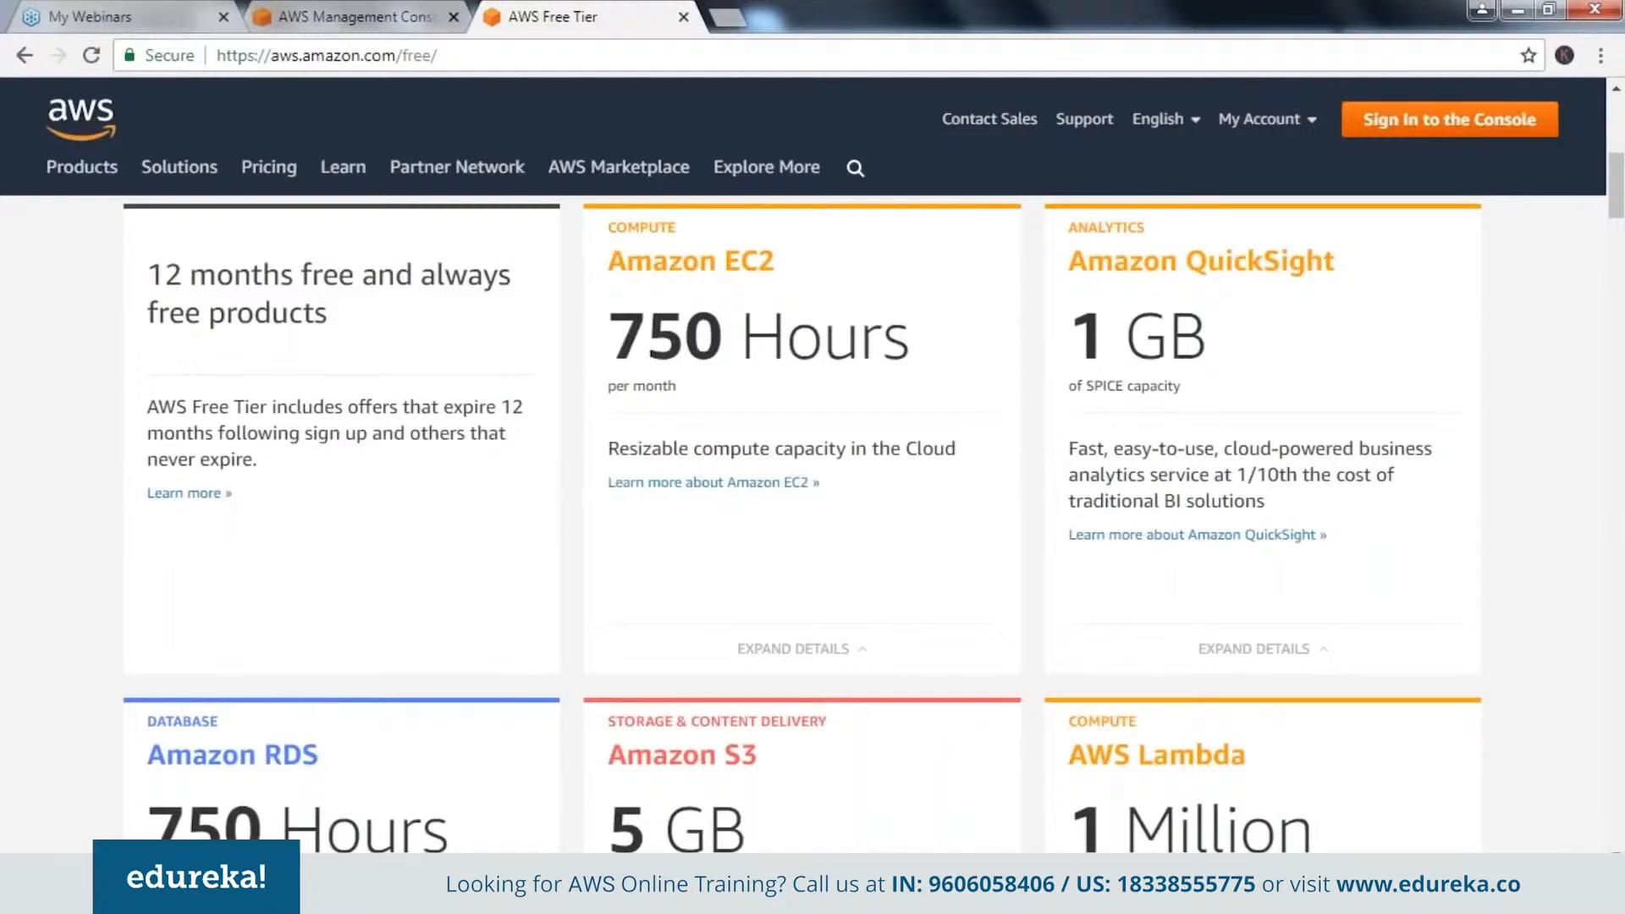
{"action": "scroll", "coordinate": [803, 519], "scroll_direction": "down", "scroll_amount": 1}
{"action": "scroll", "coordinate": [802, 519], "scroll_direction": "down", "scroll_amount": 2}
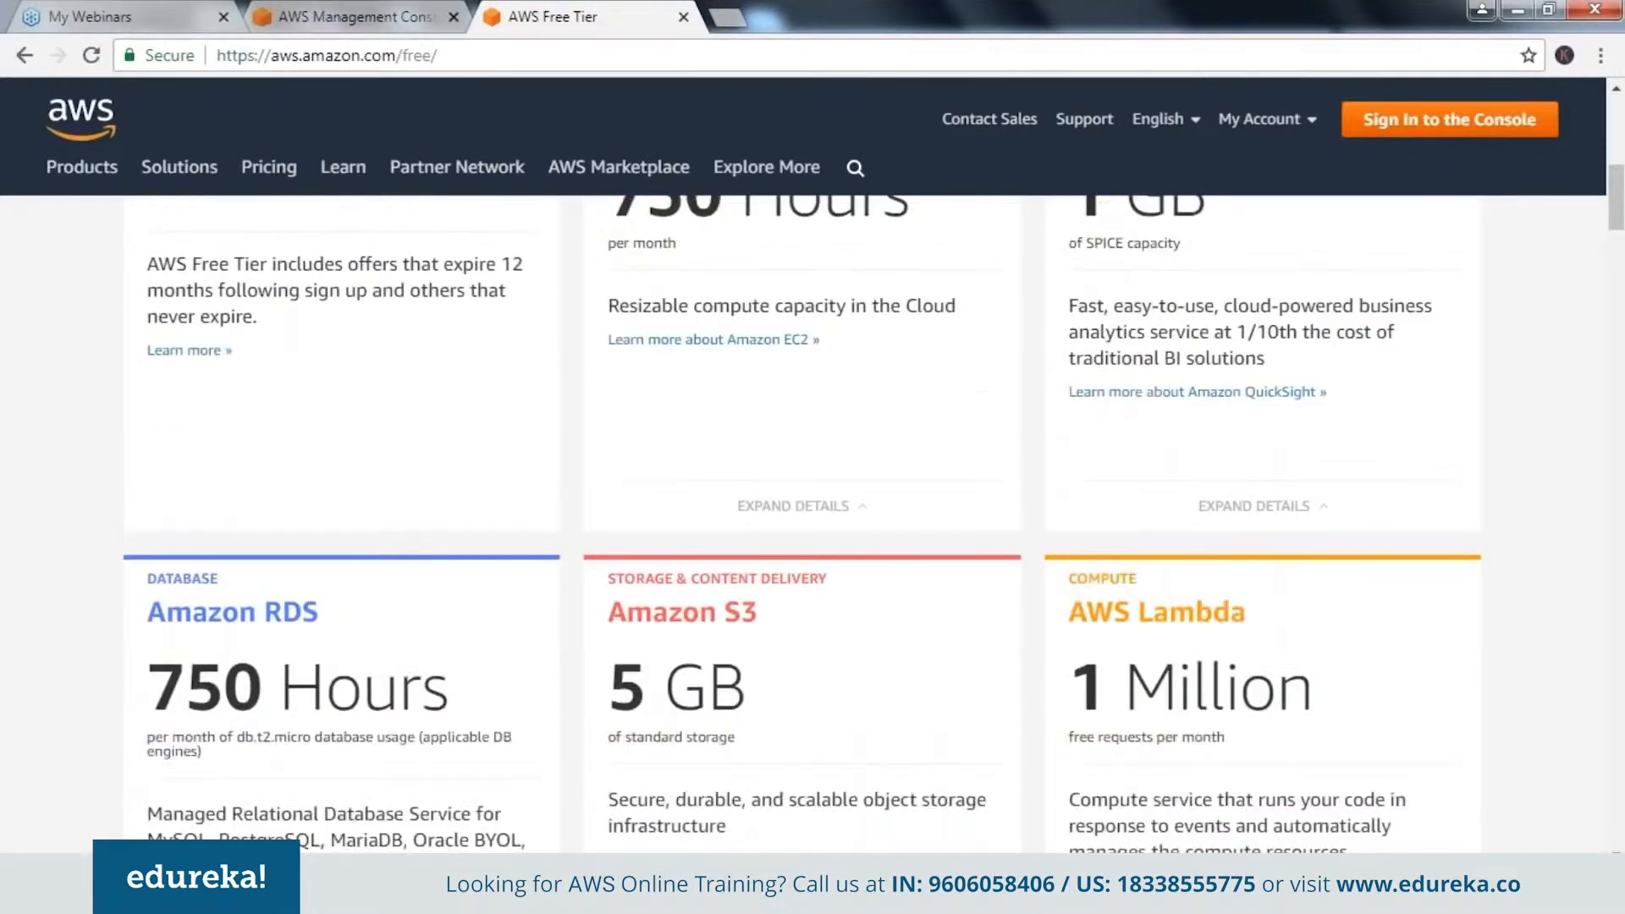
{"action": "scroll", "coordinate": [803, 519], "scroll_direction": "down", "scroll_amount": 1}
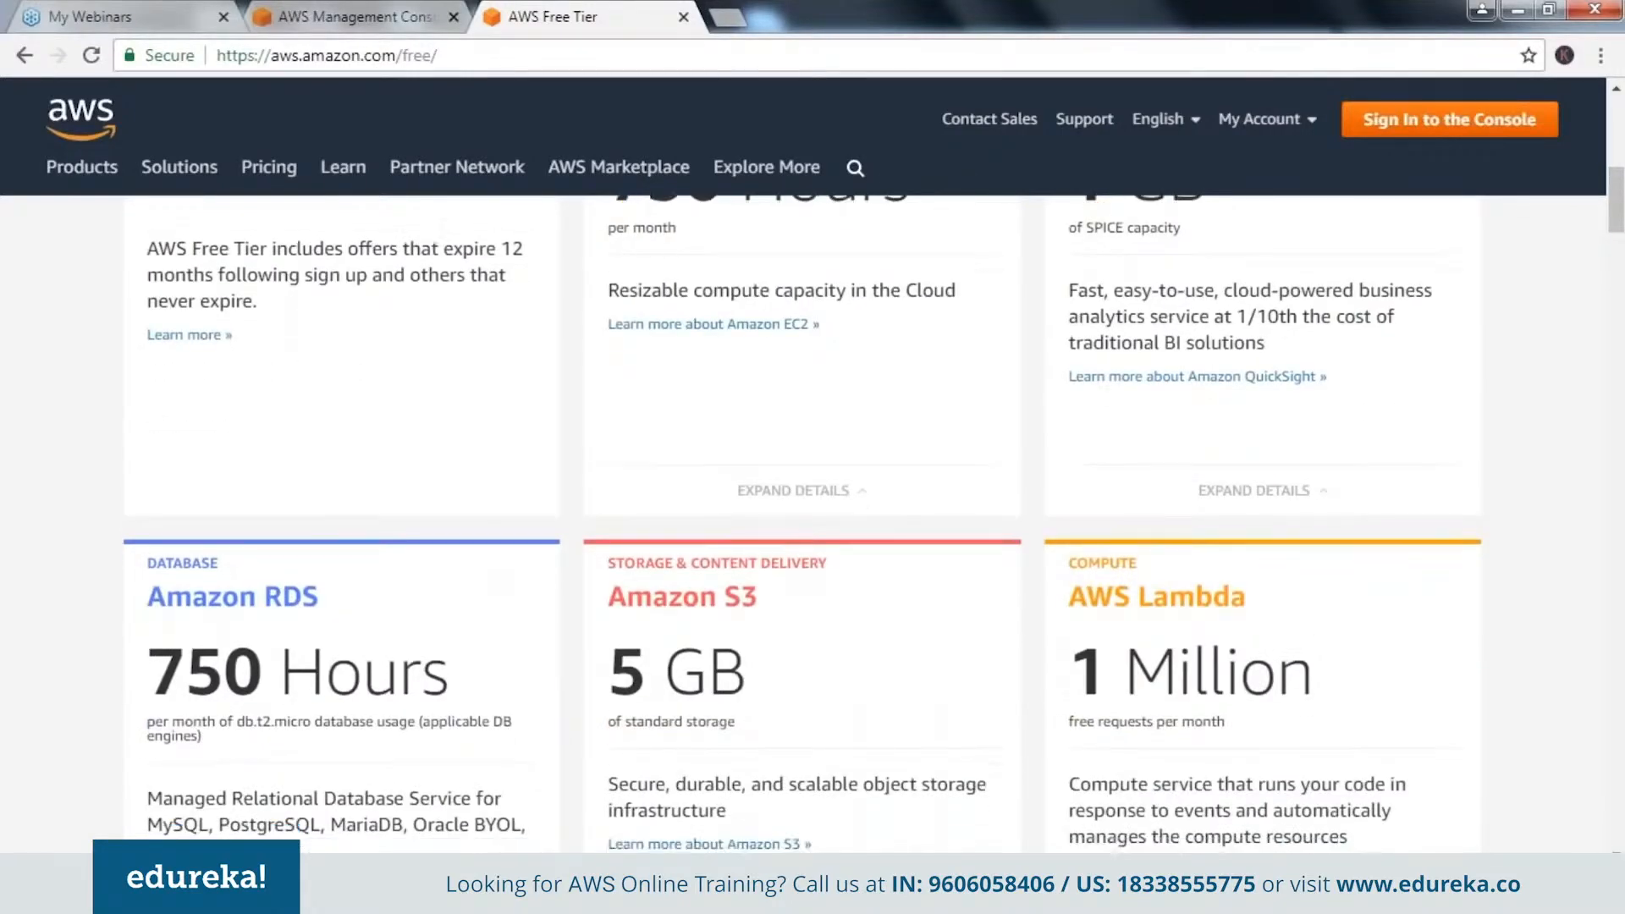
{"action": "scroll", "coordinate": [803, 519], "scroll_direction": "down", "scroll_amount": 1}
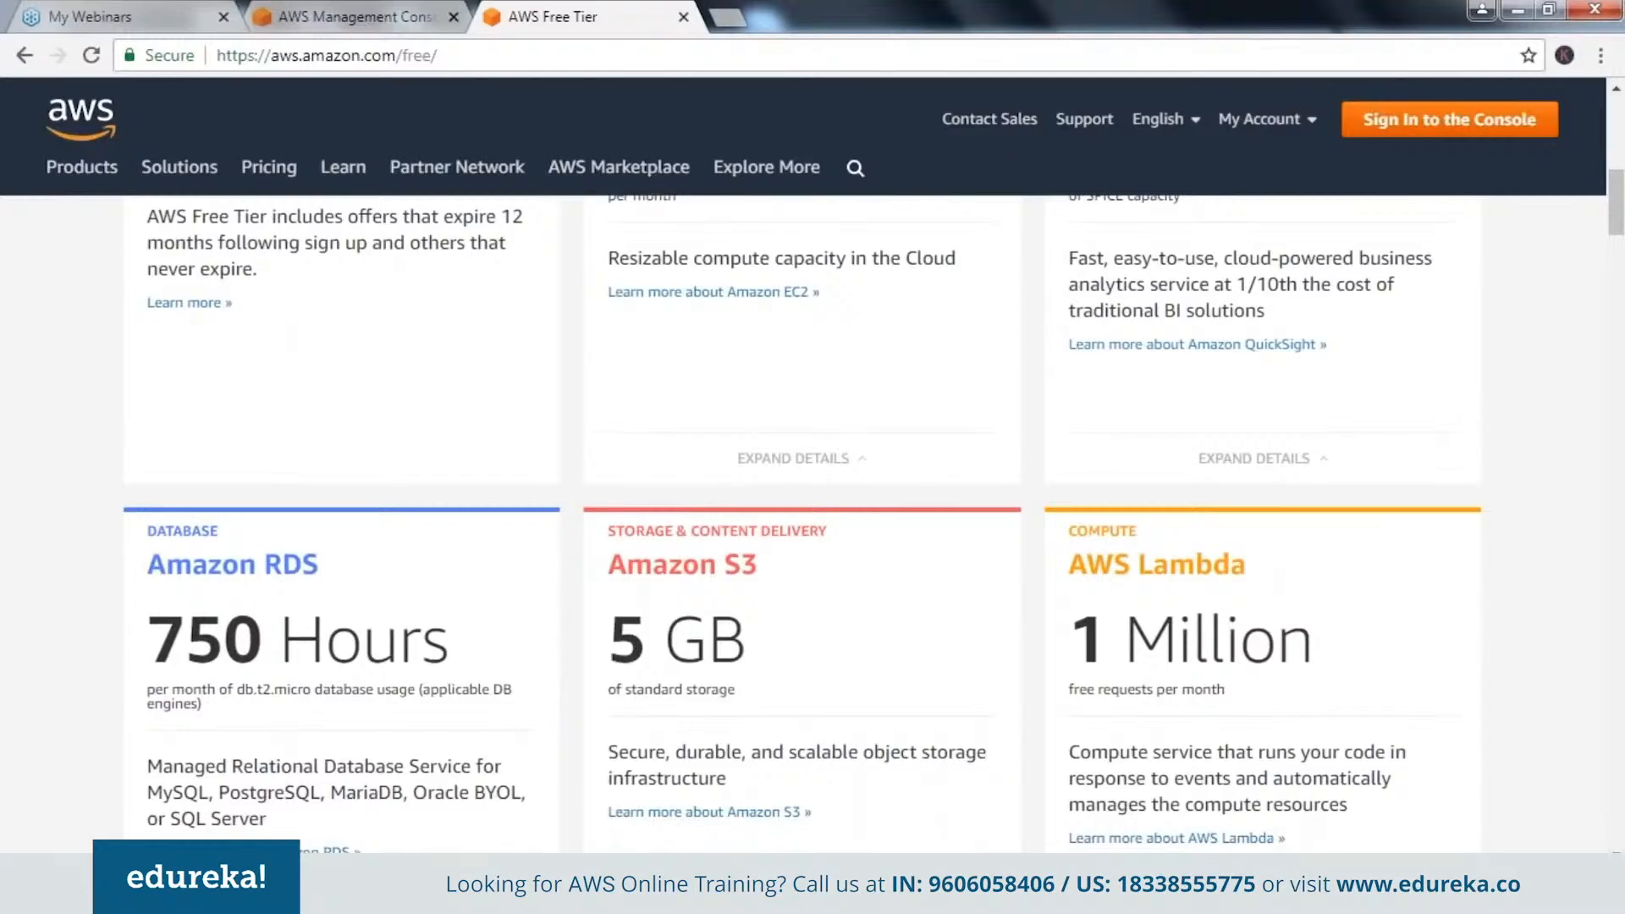
{"action": "scroll", "coordinate": [803, 519], "scroll_direction": "down", "scroll_amount": 3}
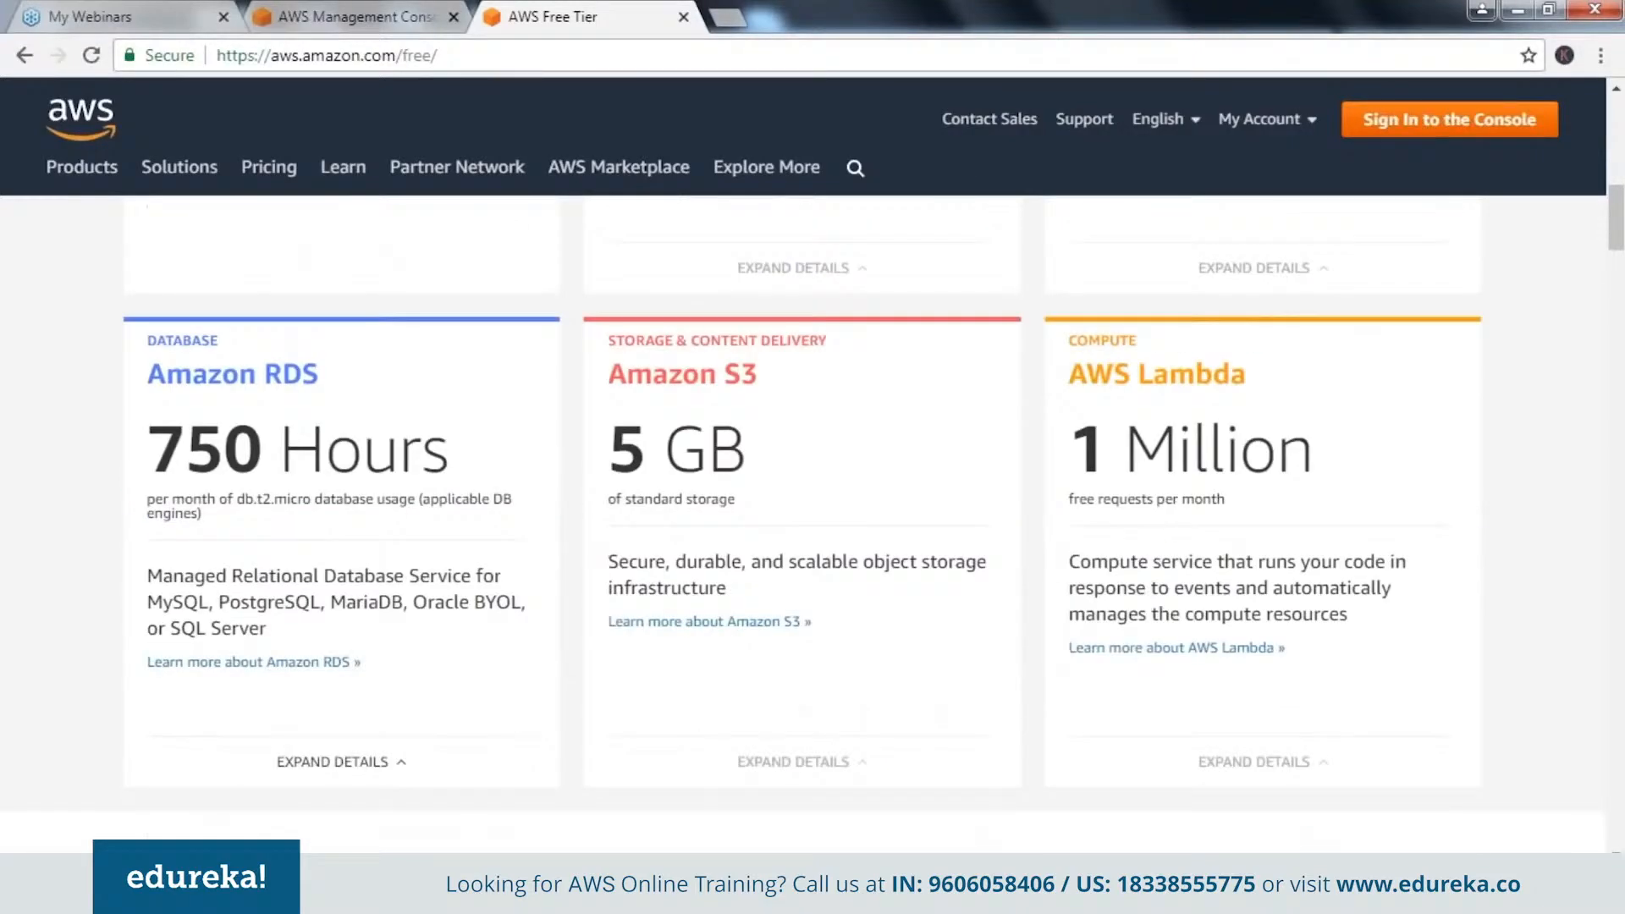
{"action": "scroll", "coordinate": [802, 519], "scroll_direction": "down", "scroll_amount": 1}
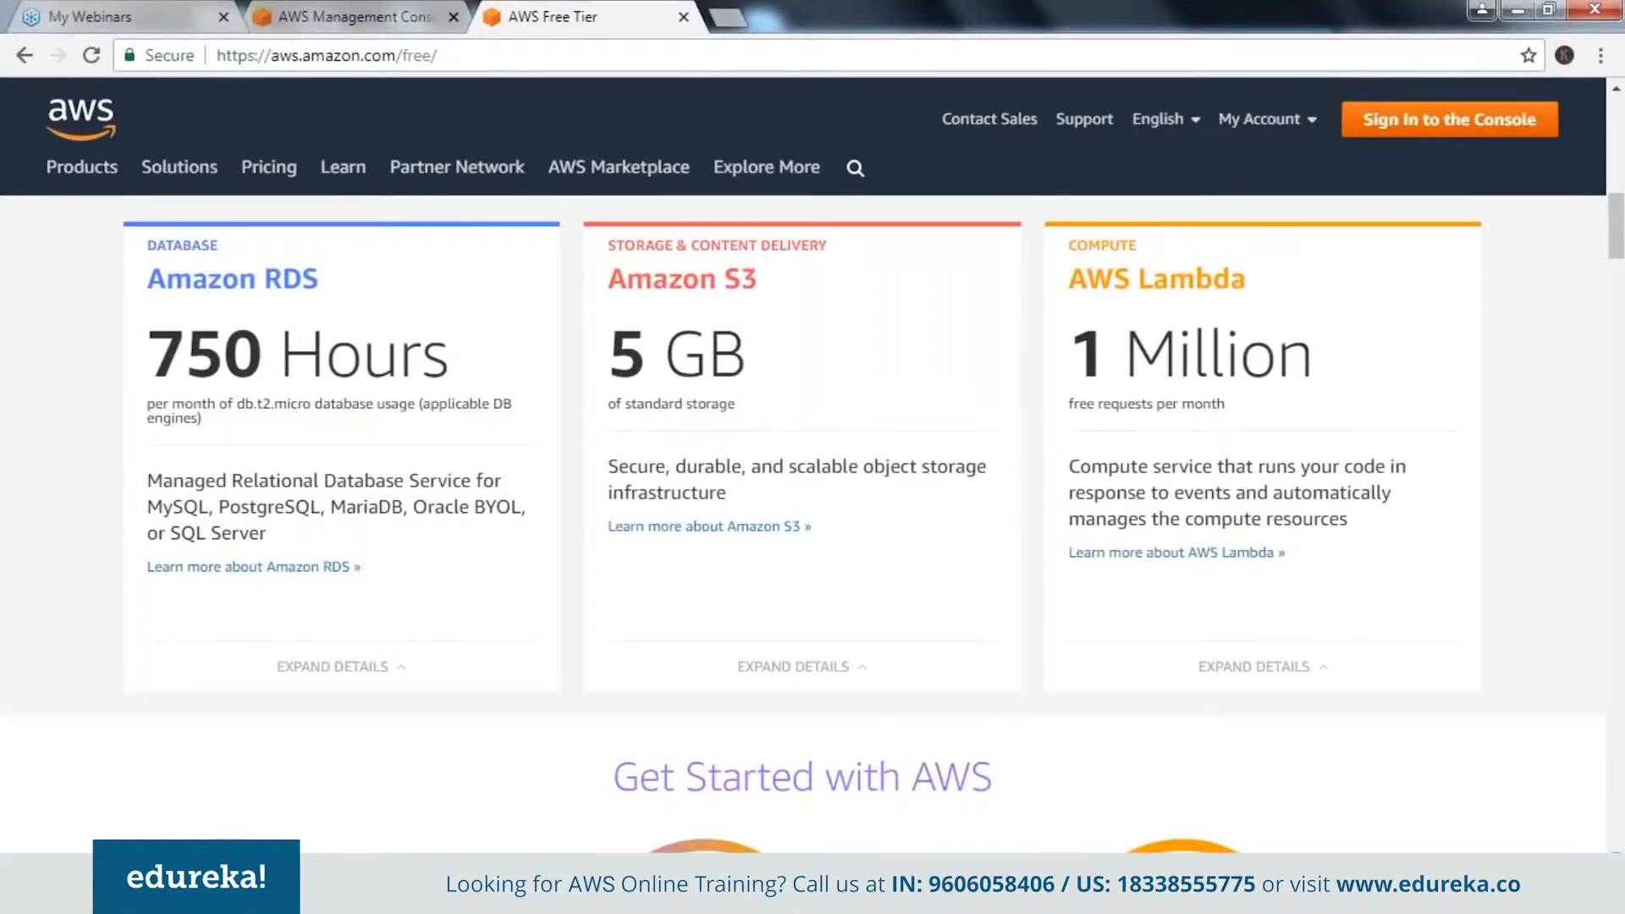
{"action": "scroll", "coordinate": [803, 449], "scroll_direction": "up", "scroll_amount": 7}
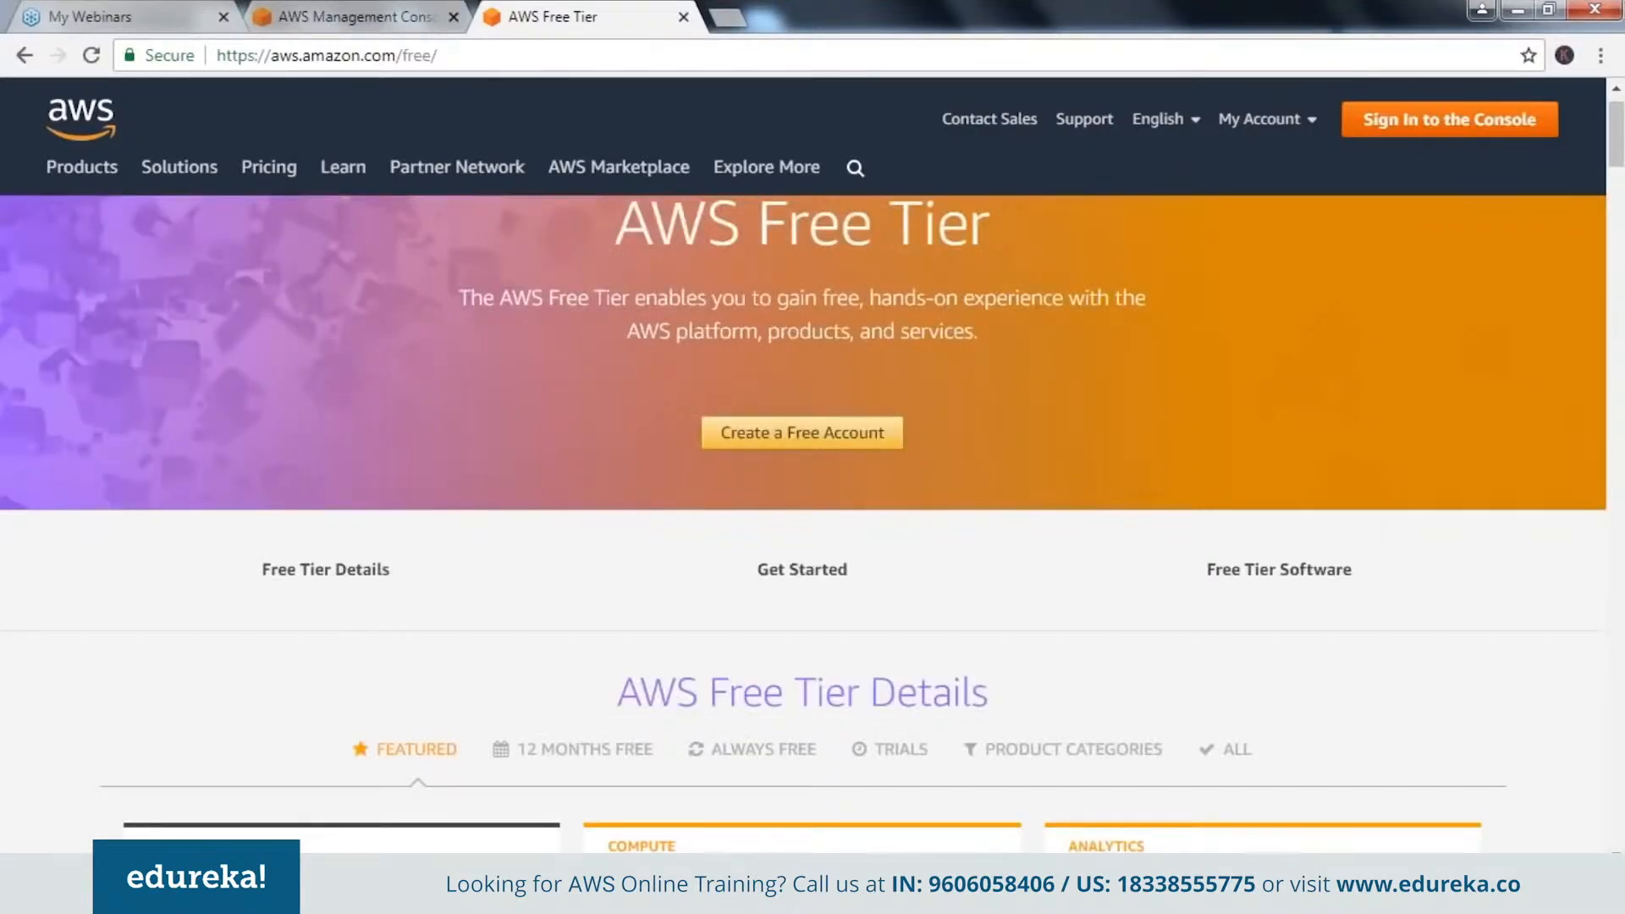
{"action": "scroll", "coordinate": [803, 525], "scroll_direction": "up", "scroll_amount": 1}
{"action": "scroll", "coordinate": [802, 474], "scroll_direction": "up", "scroll_amount": 1}
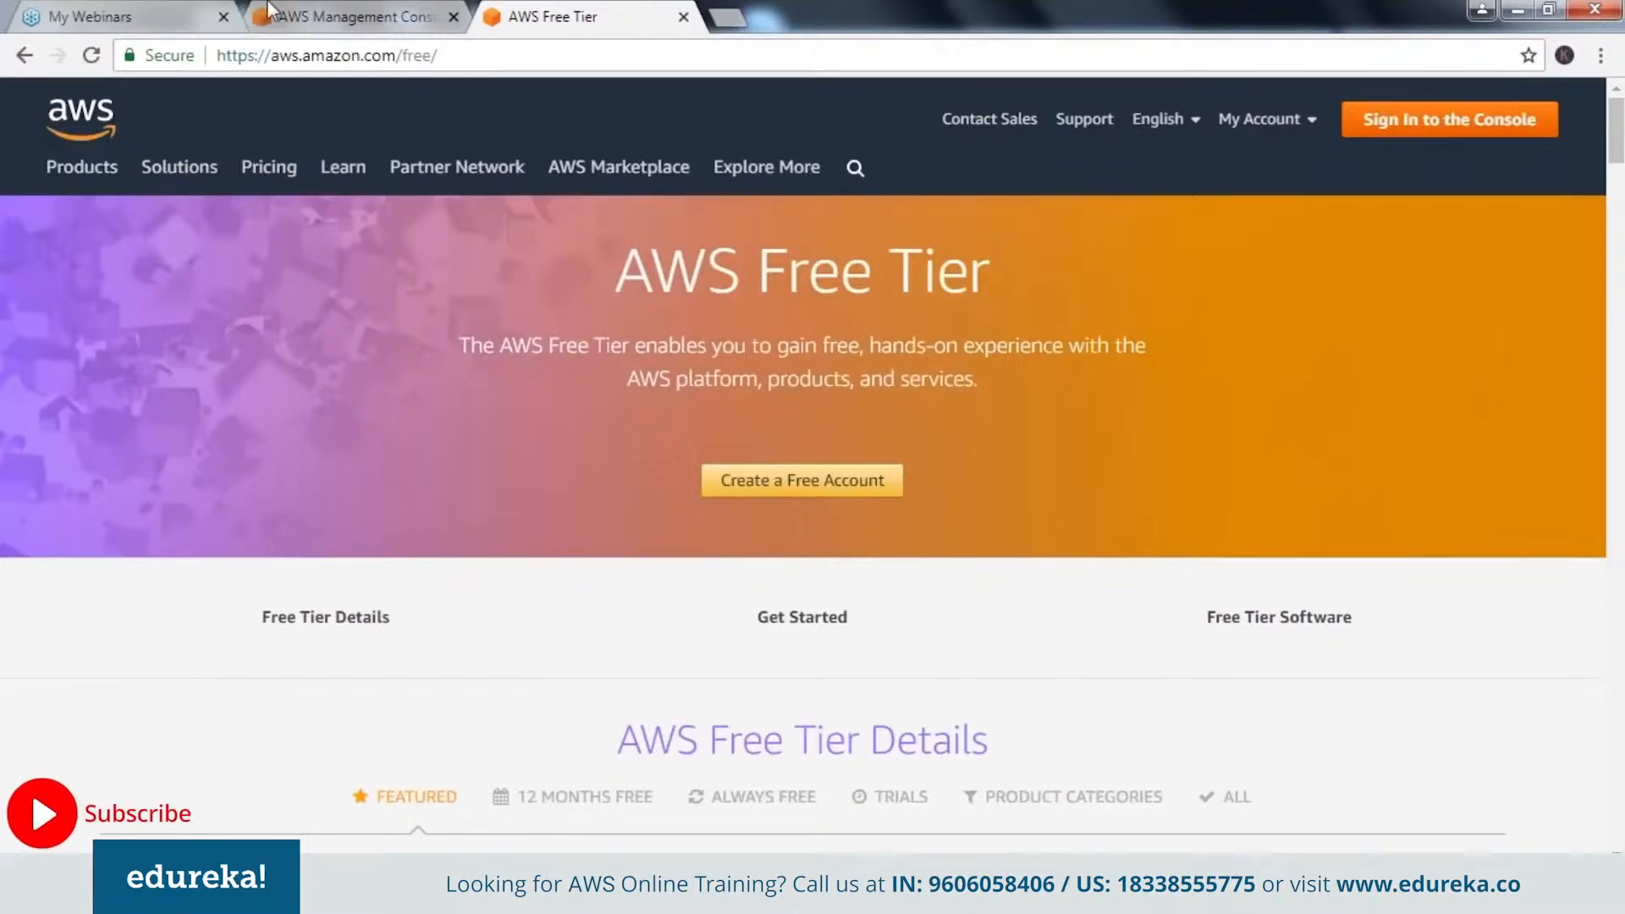
Switch to the AWS Management Console, open the EC2 service and show its running instances.
{"action": "left_click", "coordinate": [311, 11]}
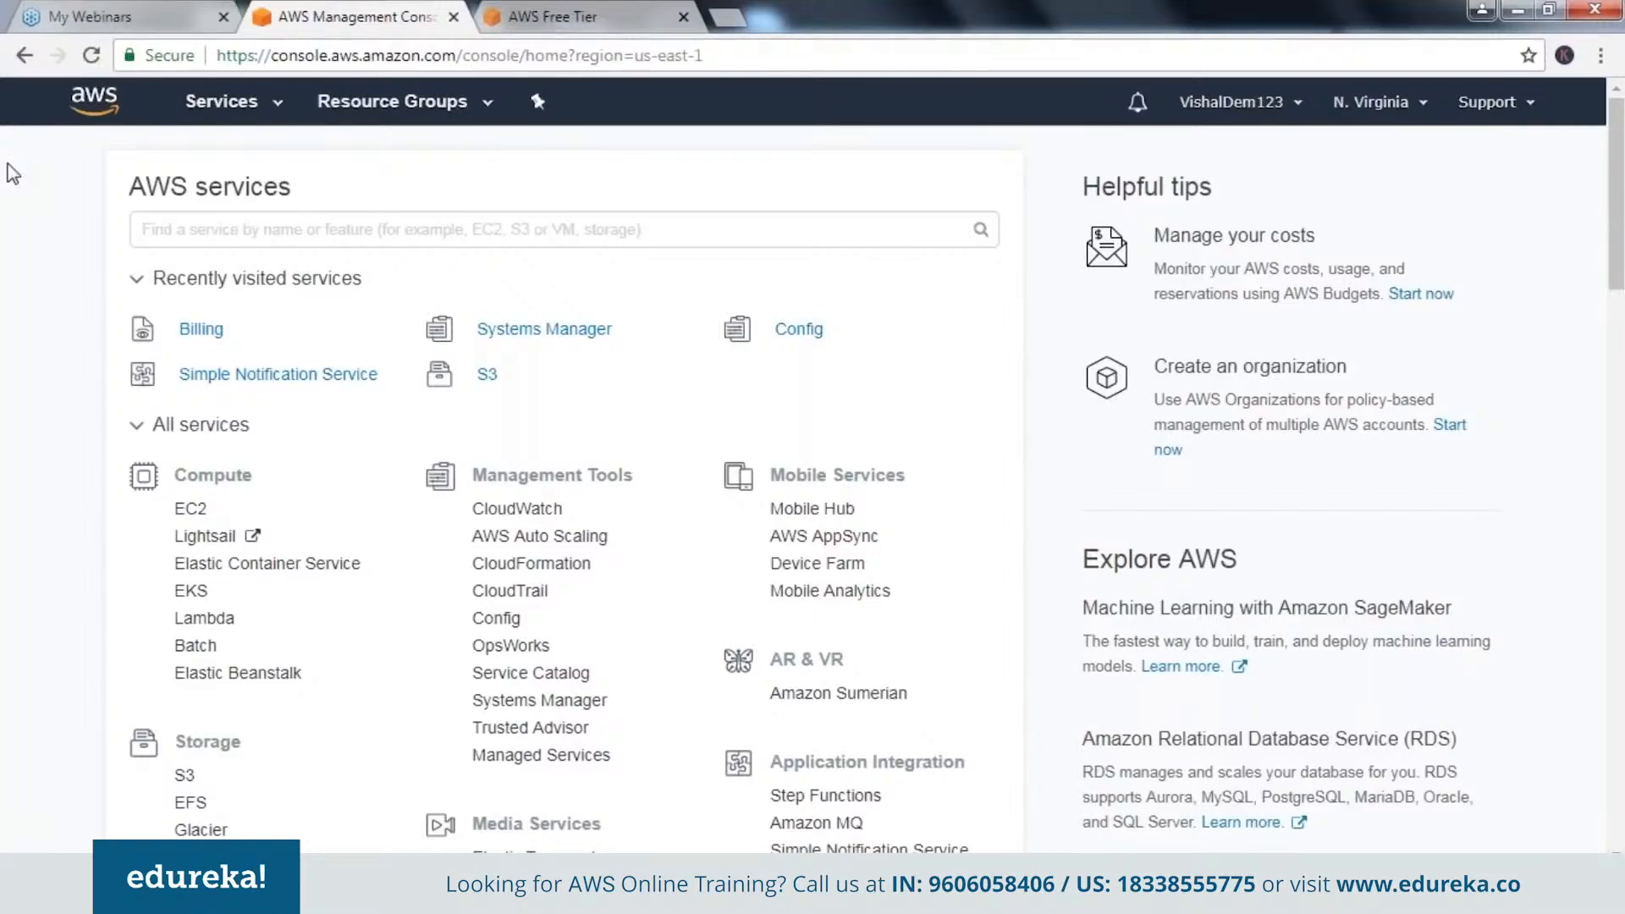
{"action": "scroll", "coordinate": [13, 173], "scroll_direction": "down", "scroll_amount": 1}
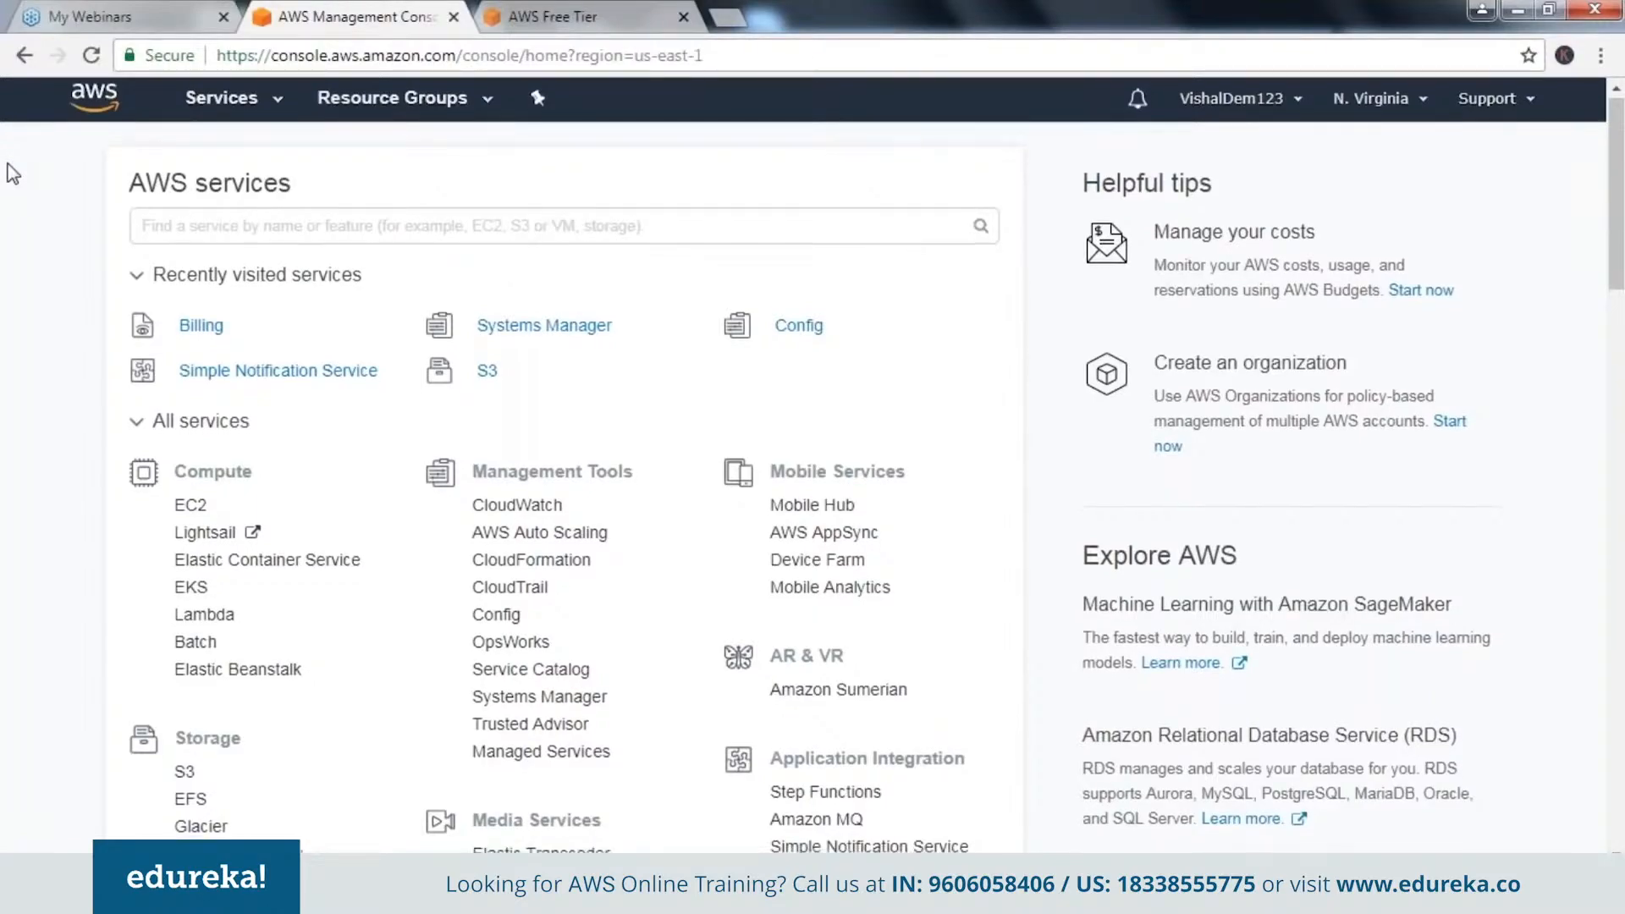
{"action": "scroll", "coordinate": [12, 173], "scroll_direction": "up", "scroll_amount": 1}
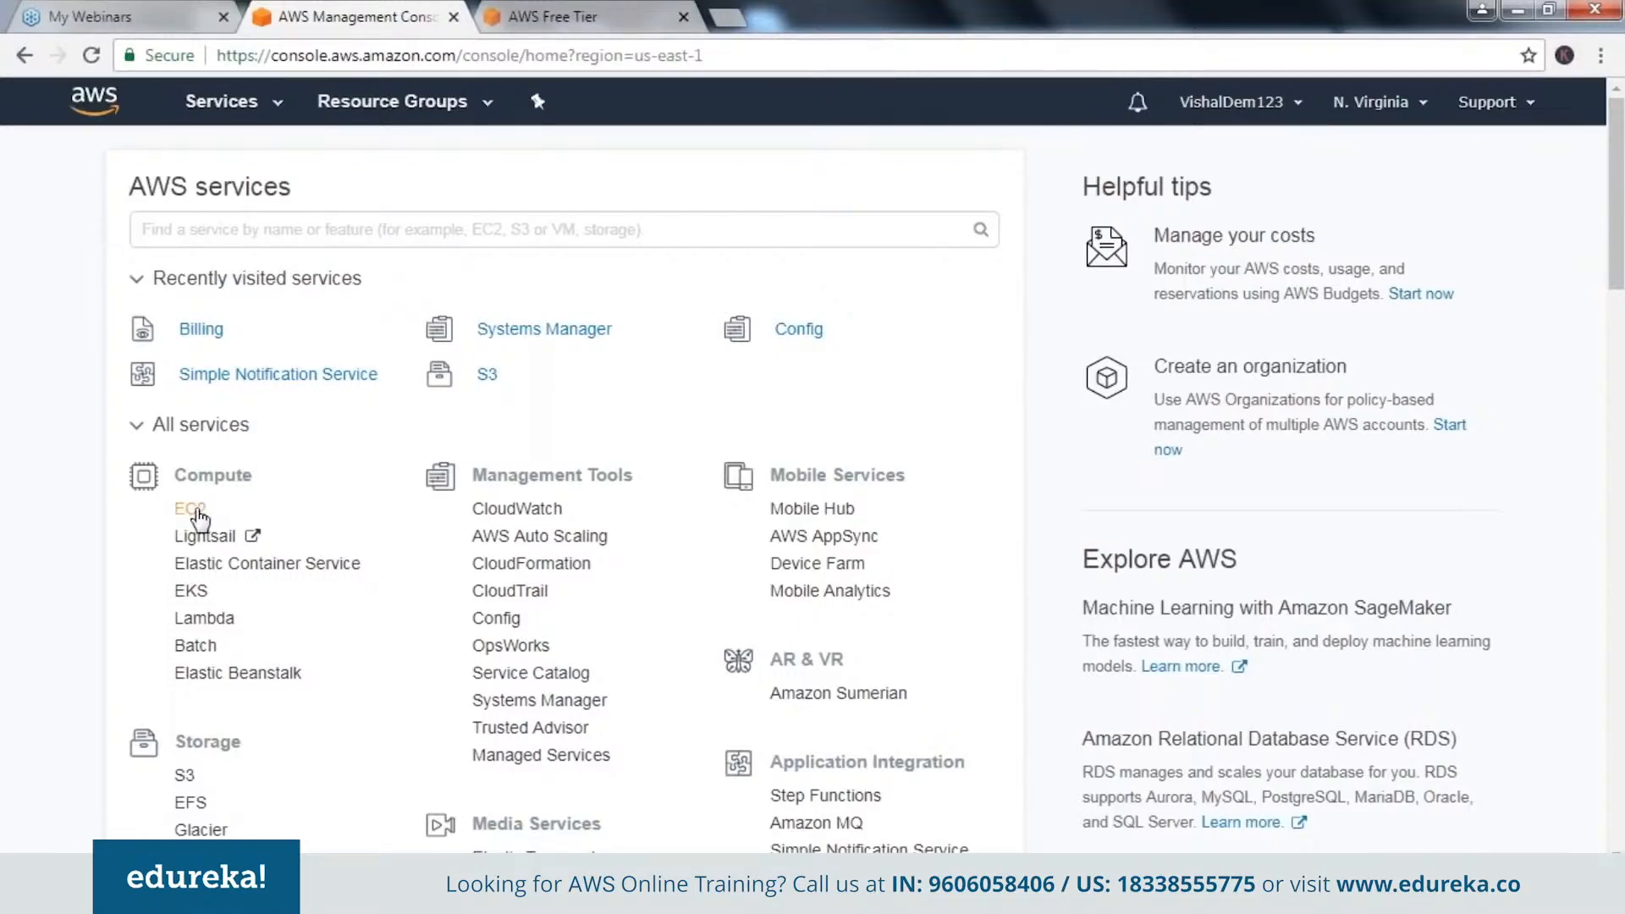
{"action": "left_click", "coordinate": [189, 508]}
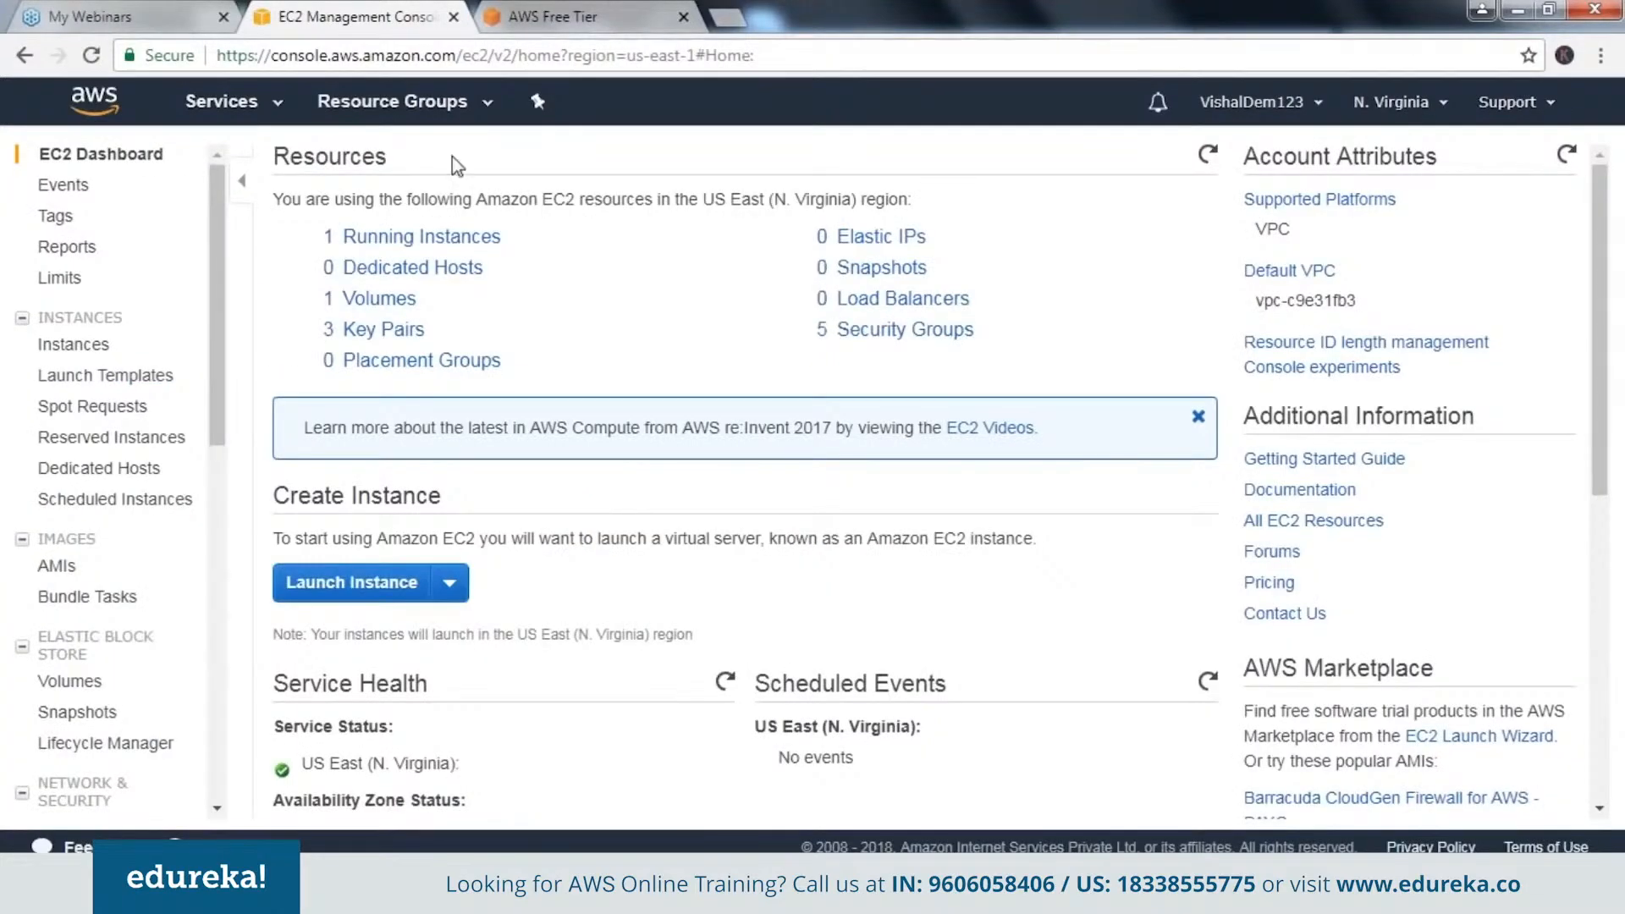
{"action": "left_click", "coordinate": [364, 237]}
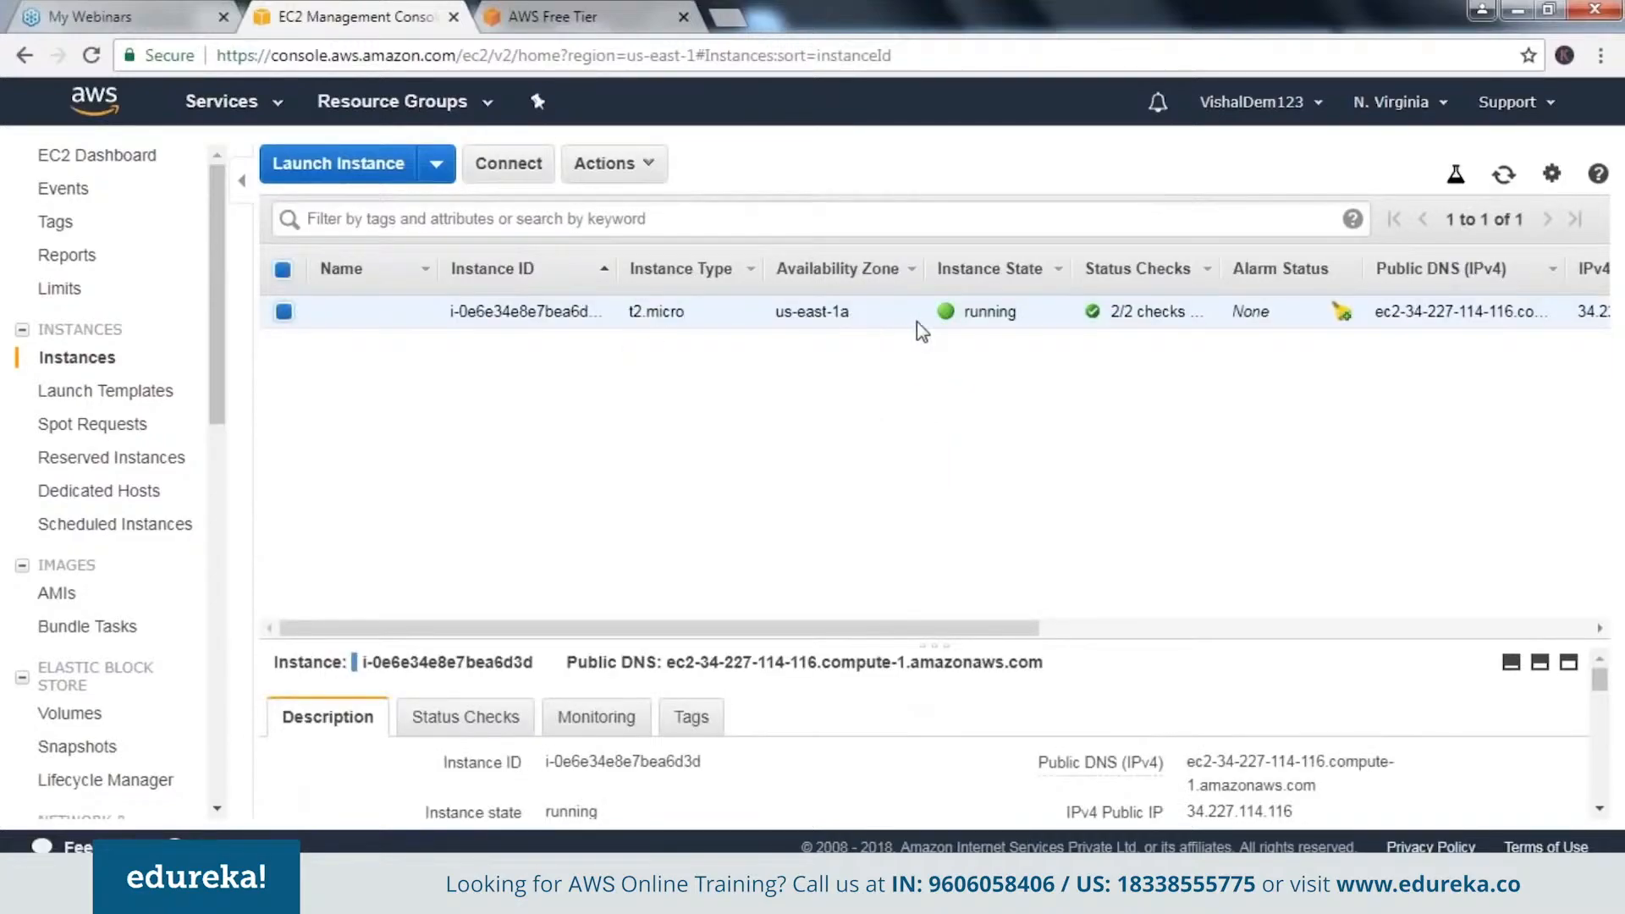
Stop the running t2.micro instance in us-east-1a and confirm the stop.
{"action": "left_click", "coordinate": [622, 178]}
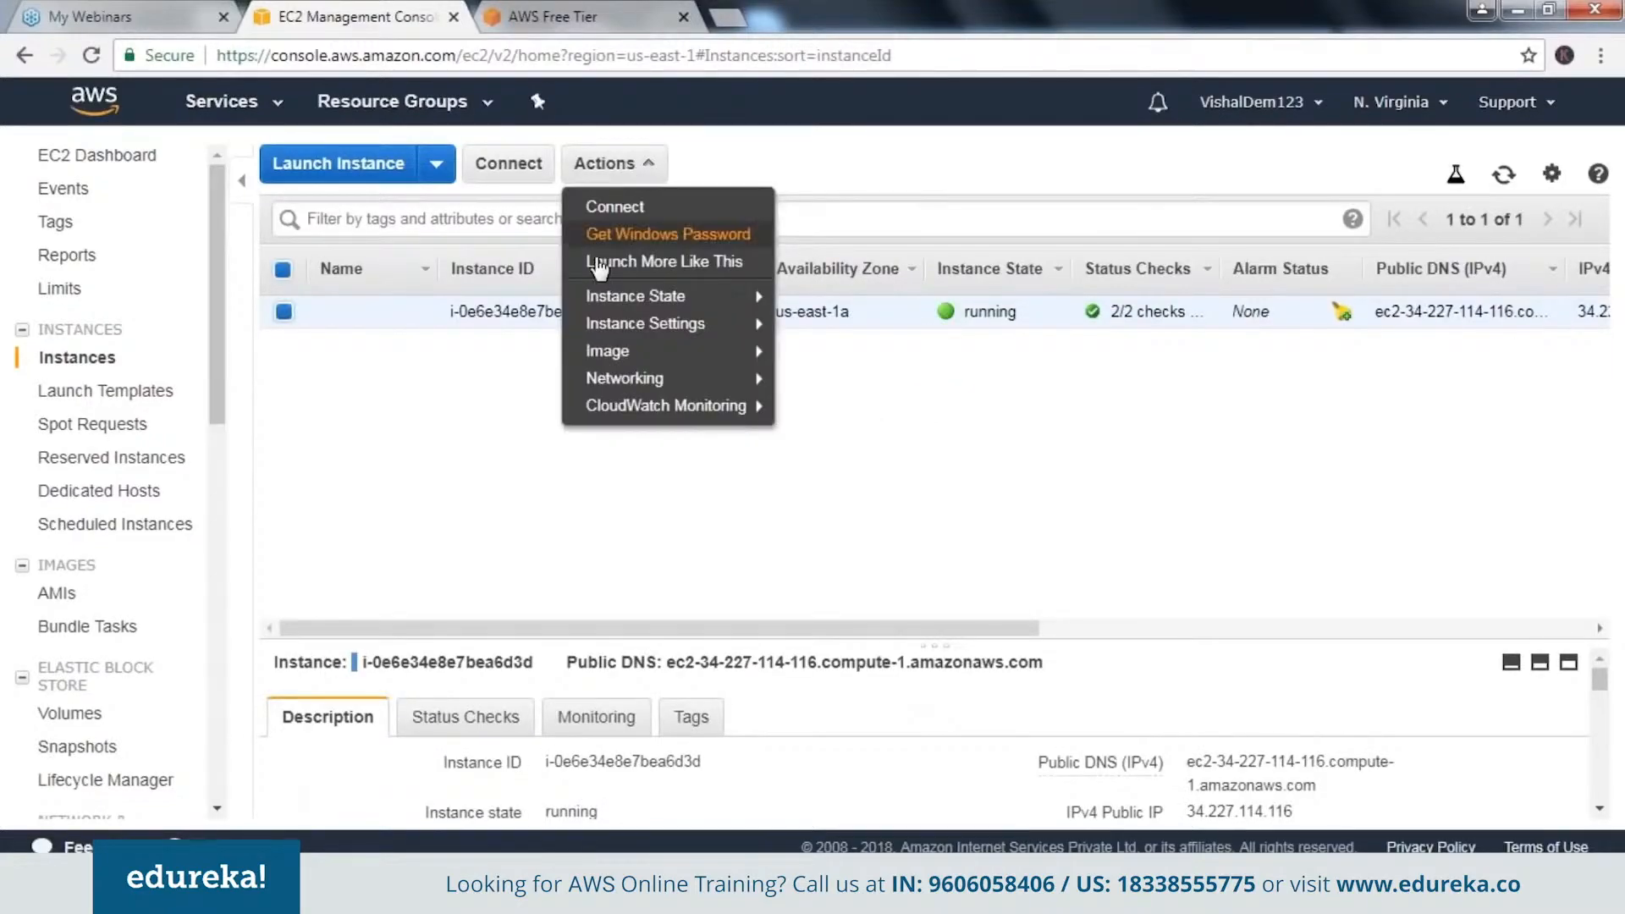
{"action": "mouse_move", "coordinate": [690, 300]}
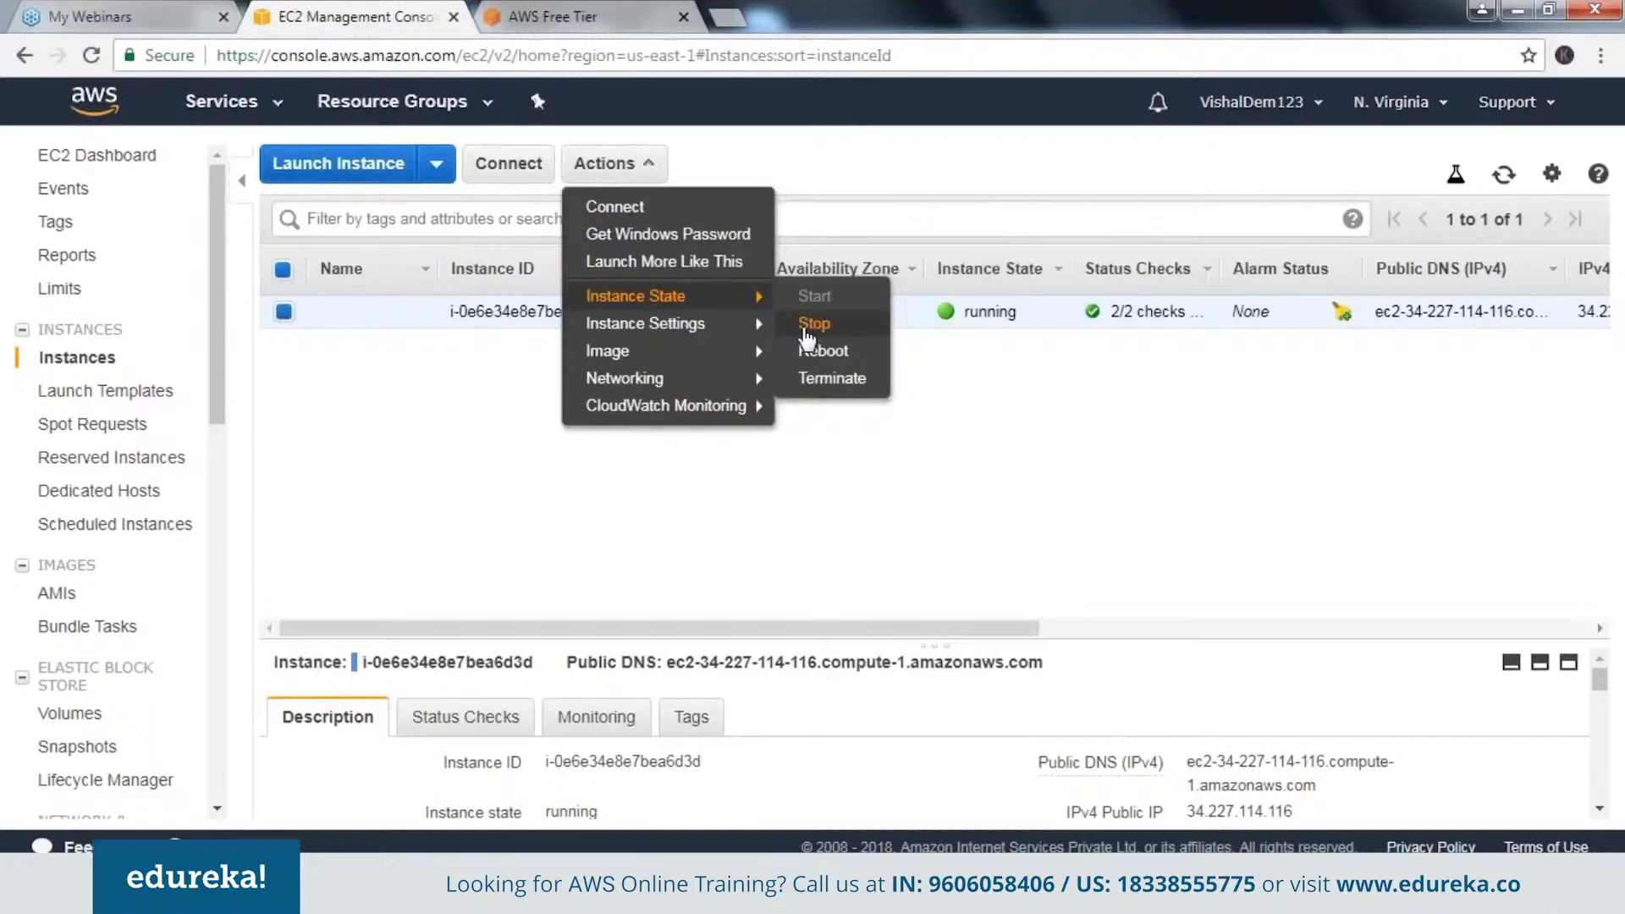
{"action": "left_click", "coordinate": [809, 326]}
{"action": "left_click", "coordinate": [1054, 624]}
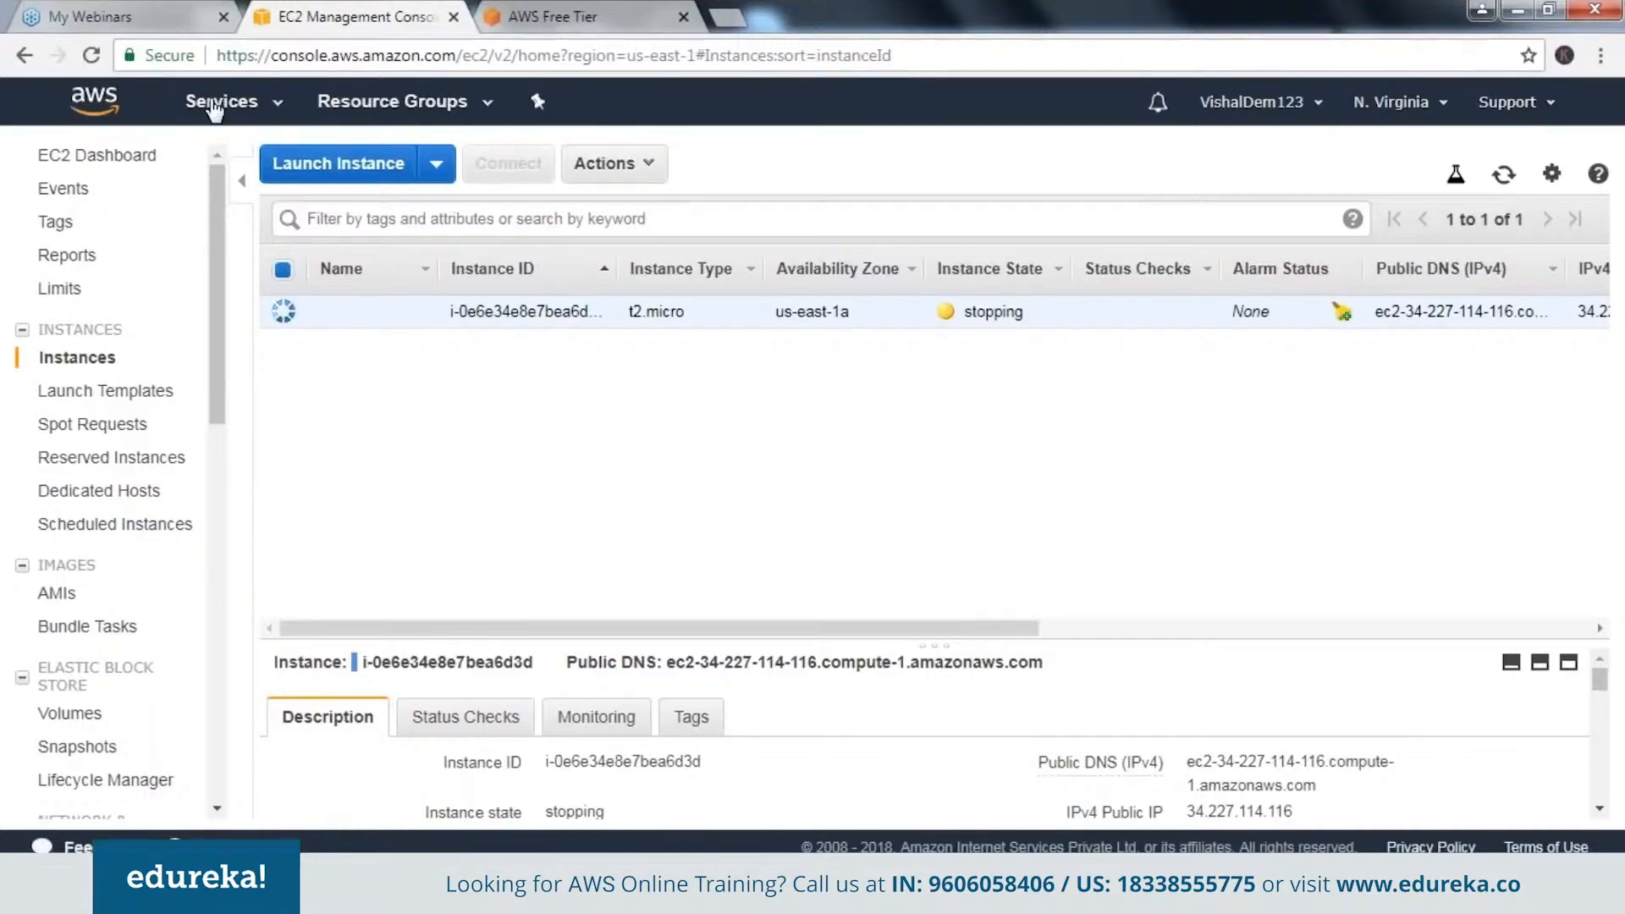
Search the AWS services for "aws config" and open the Config service.
{"action": "left_click", "coordinate": [216, 102]}
{"action": "type", "text": "aws config"}
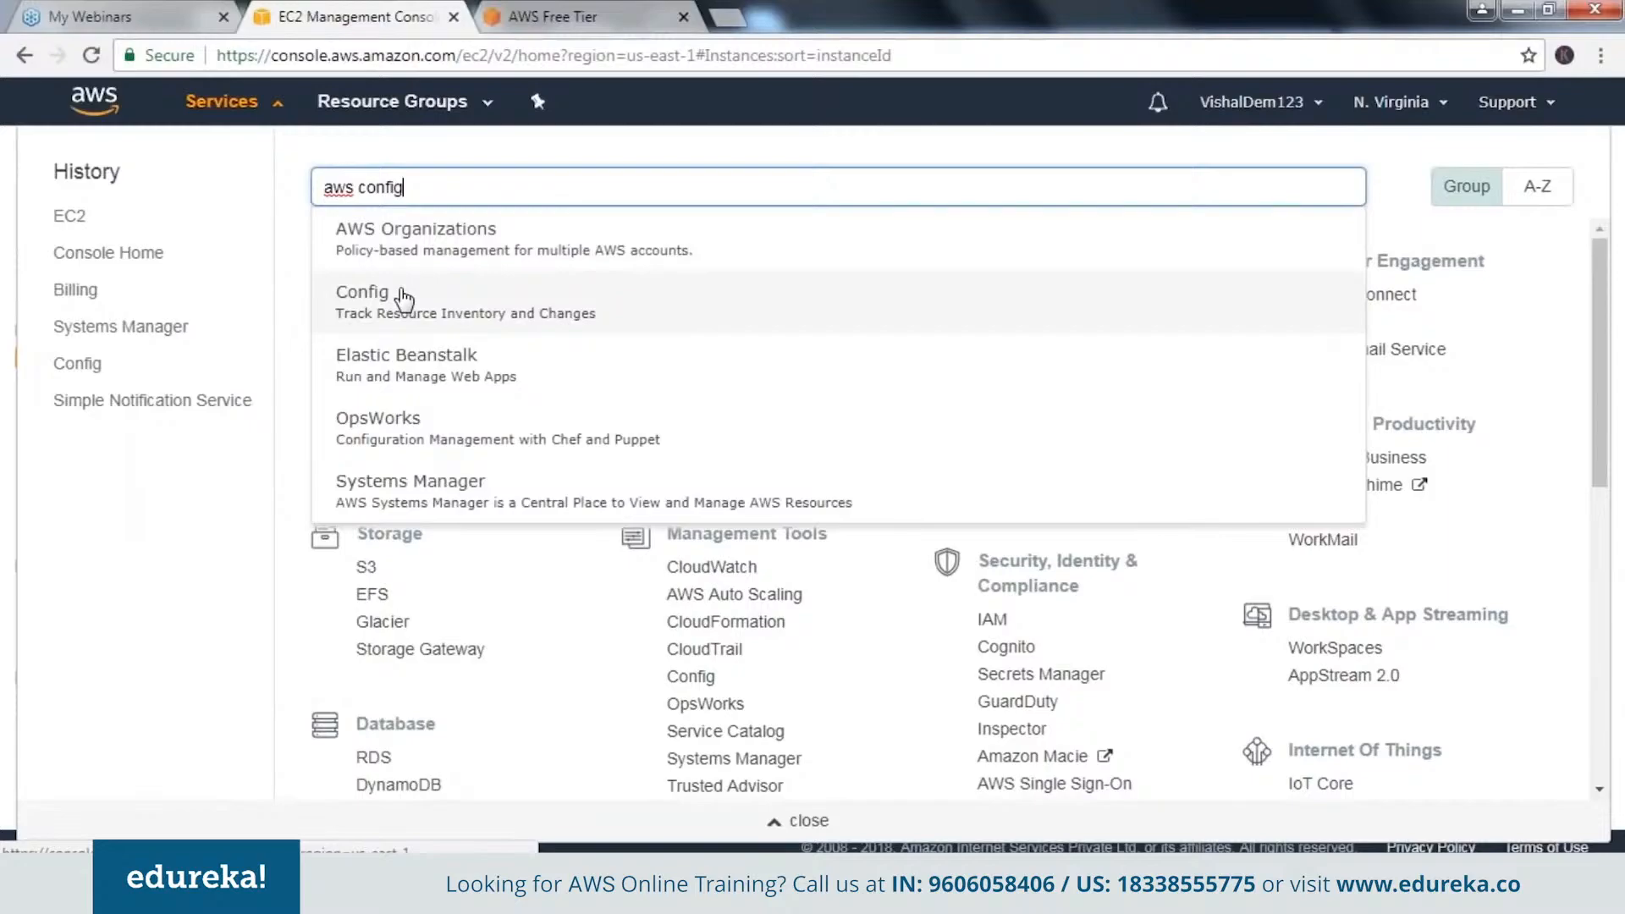
{"action": "left_click", "coordinate": [404, 298]}
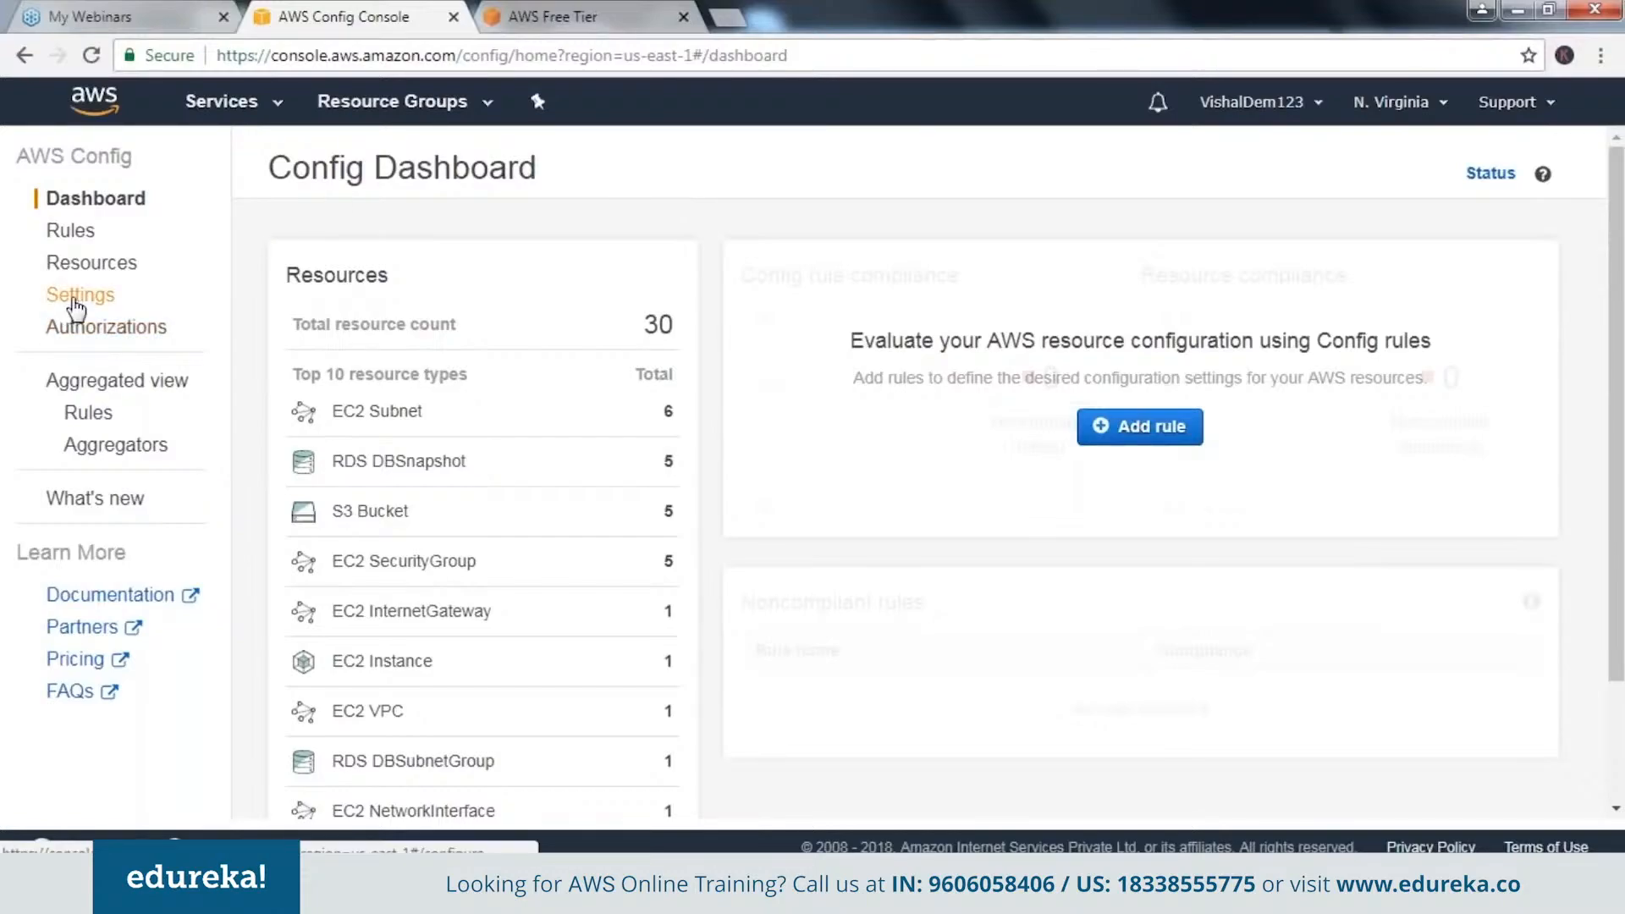
Open the AWS Config settings and examine the recording state, resource types to record and data retention period.
{"action": "left_click", "coordinate": [76, 296]}
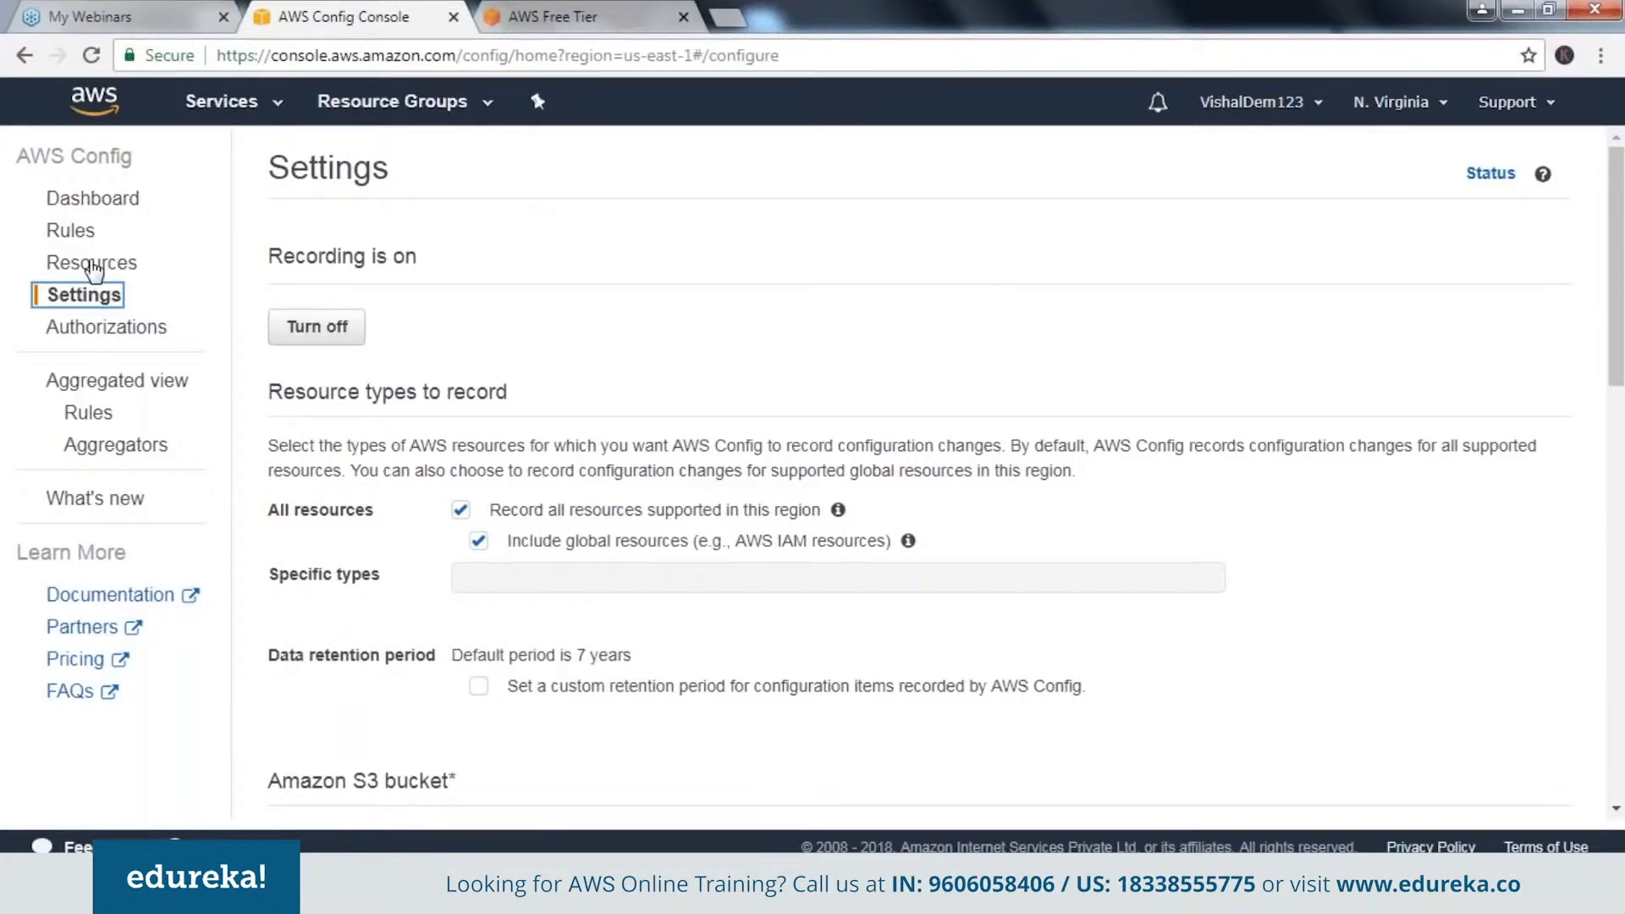
{"action": "left_click", "coordinate": [95, 209]}
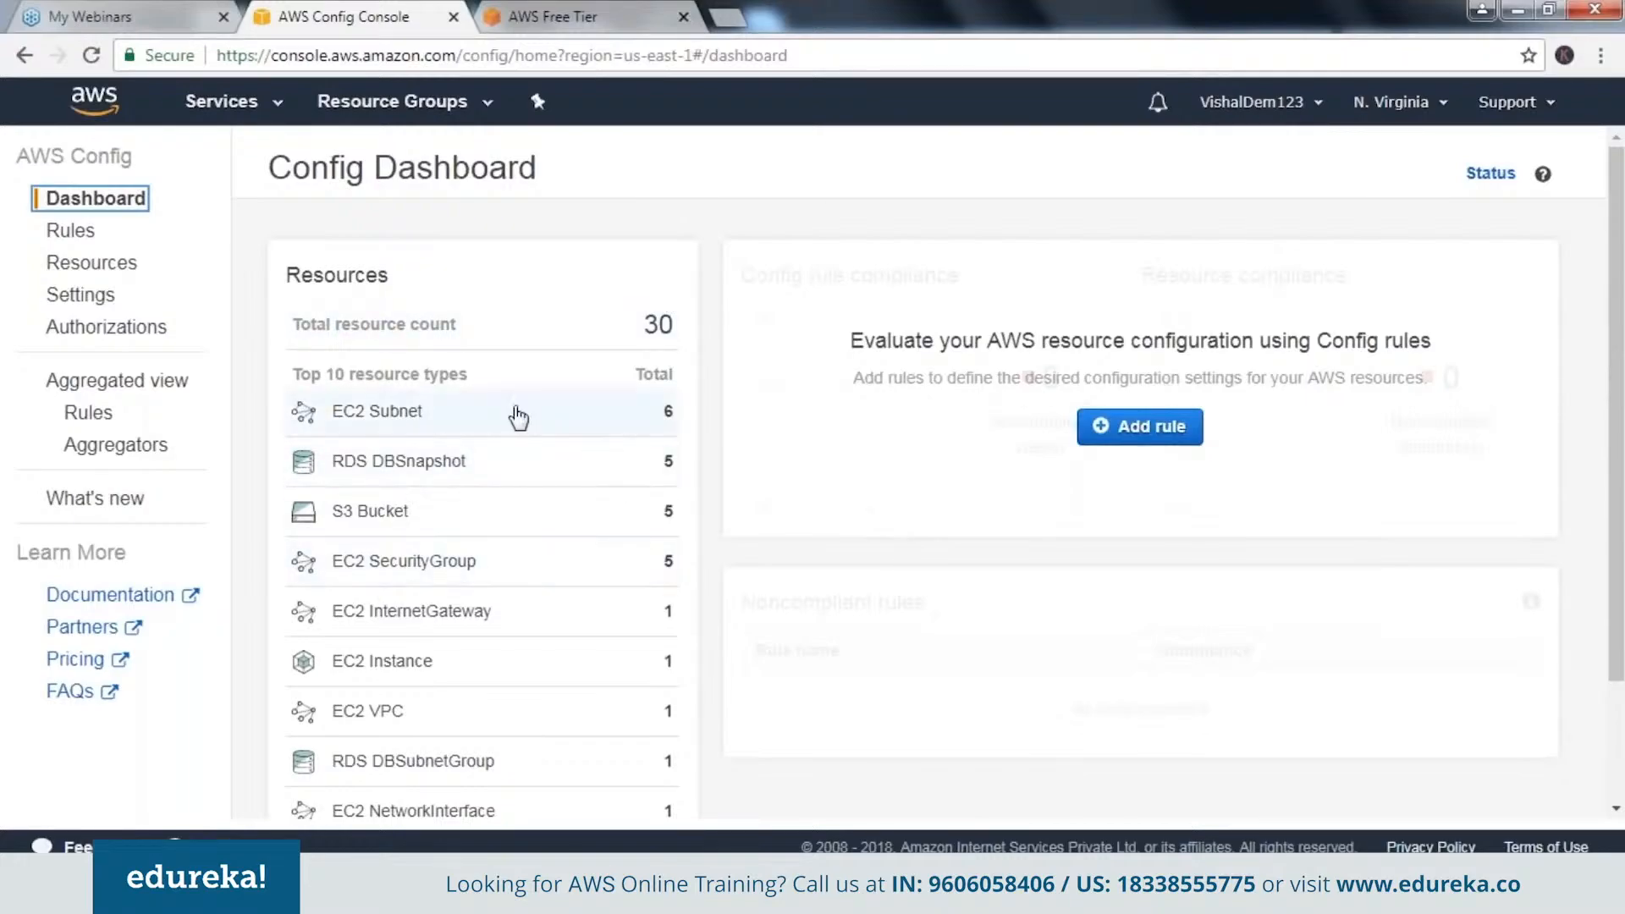
{"action": "left_click", "coordinate": [79, 304]}
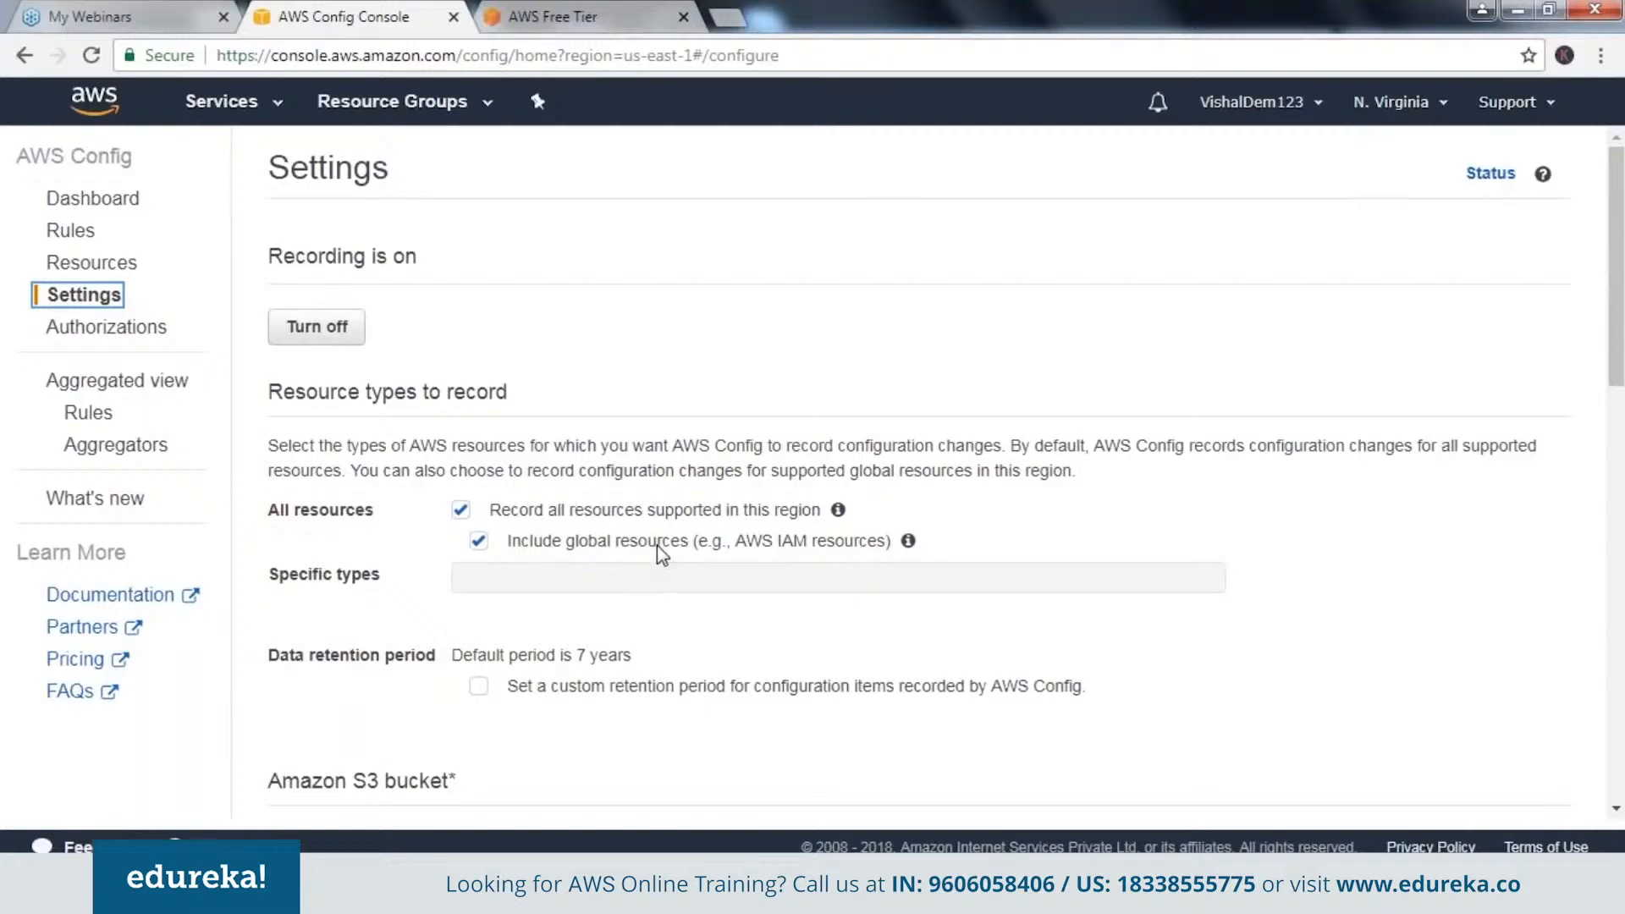
{"action": "left_click", "coordinate": [1297, 641]}
{"action": "scroll", "coordinate": [1297, 640], "scroll_direction": "down", "scroll_amount": 1}
{"action": "scroll", "coordinate": [1298, 641], "scroll_direction": "down", "scroll_amount": 3}
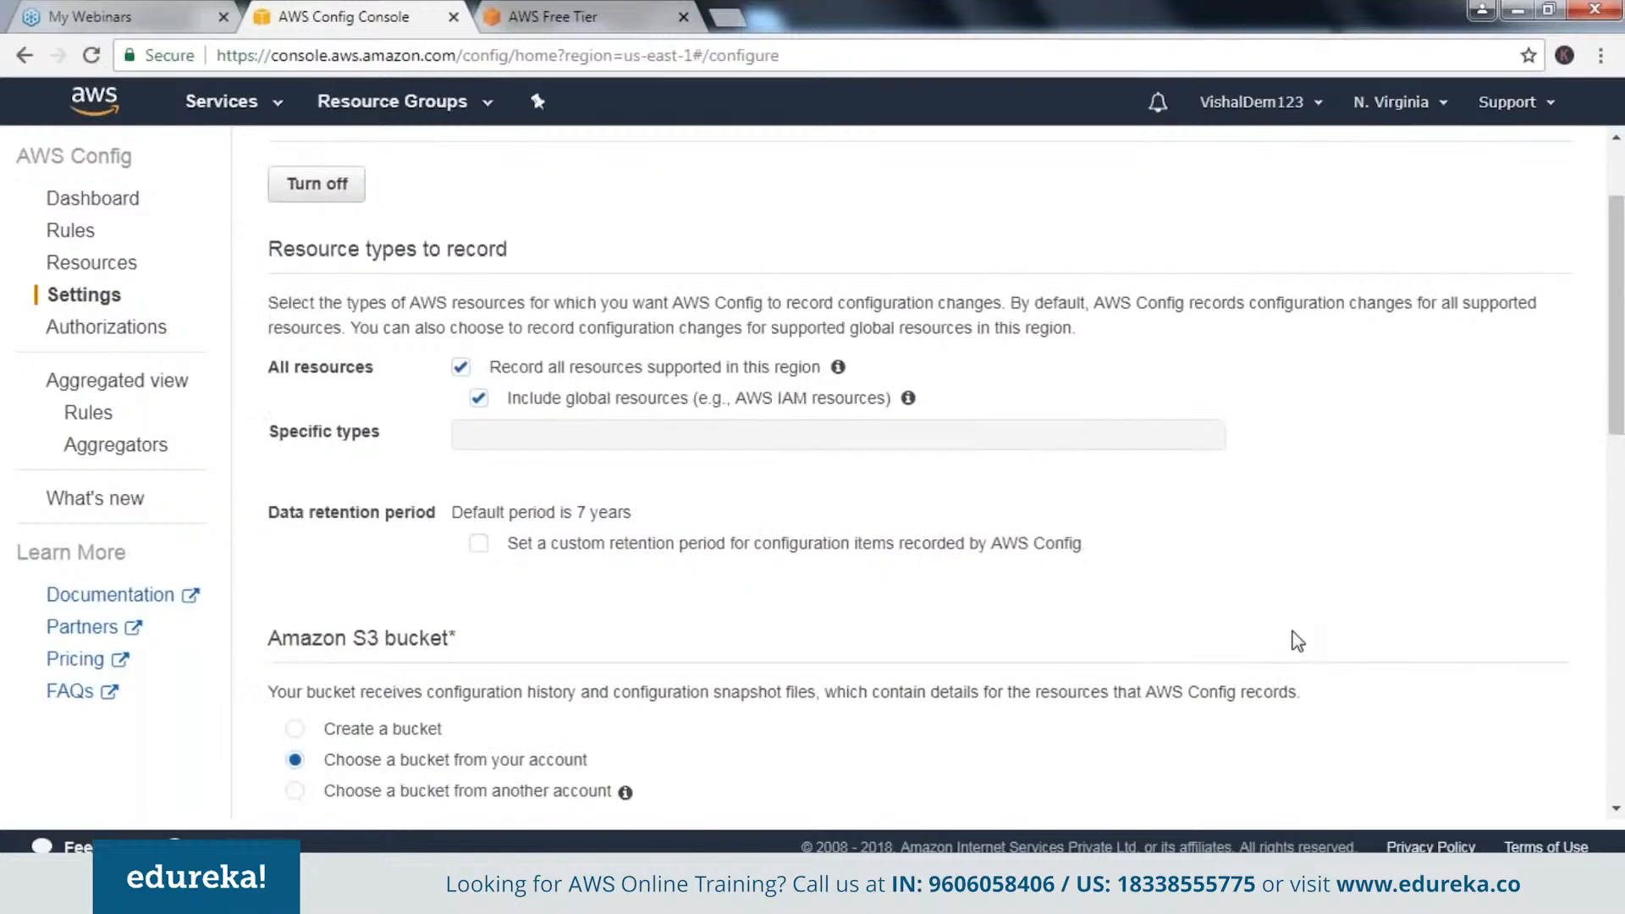
{"action": "scroll", "coordinate": [1297, 641], "scroll_direction": "down", "scroll_amount": 3}
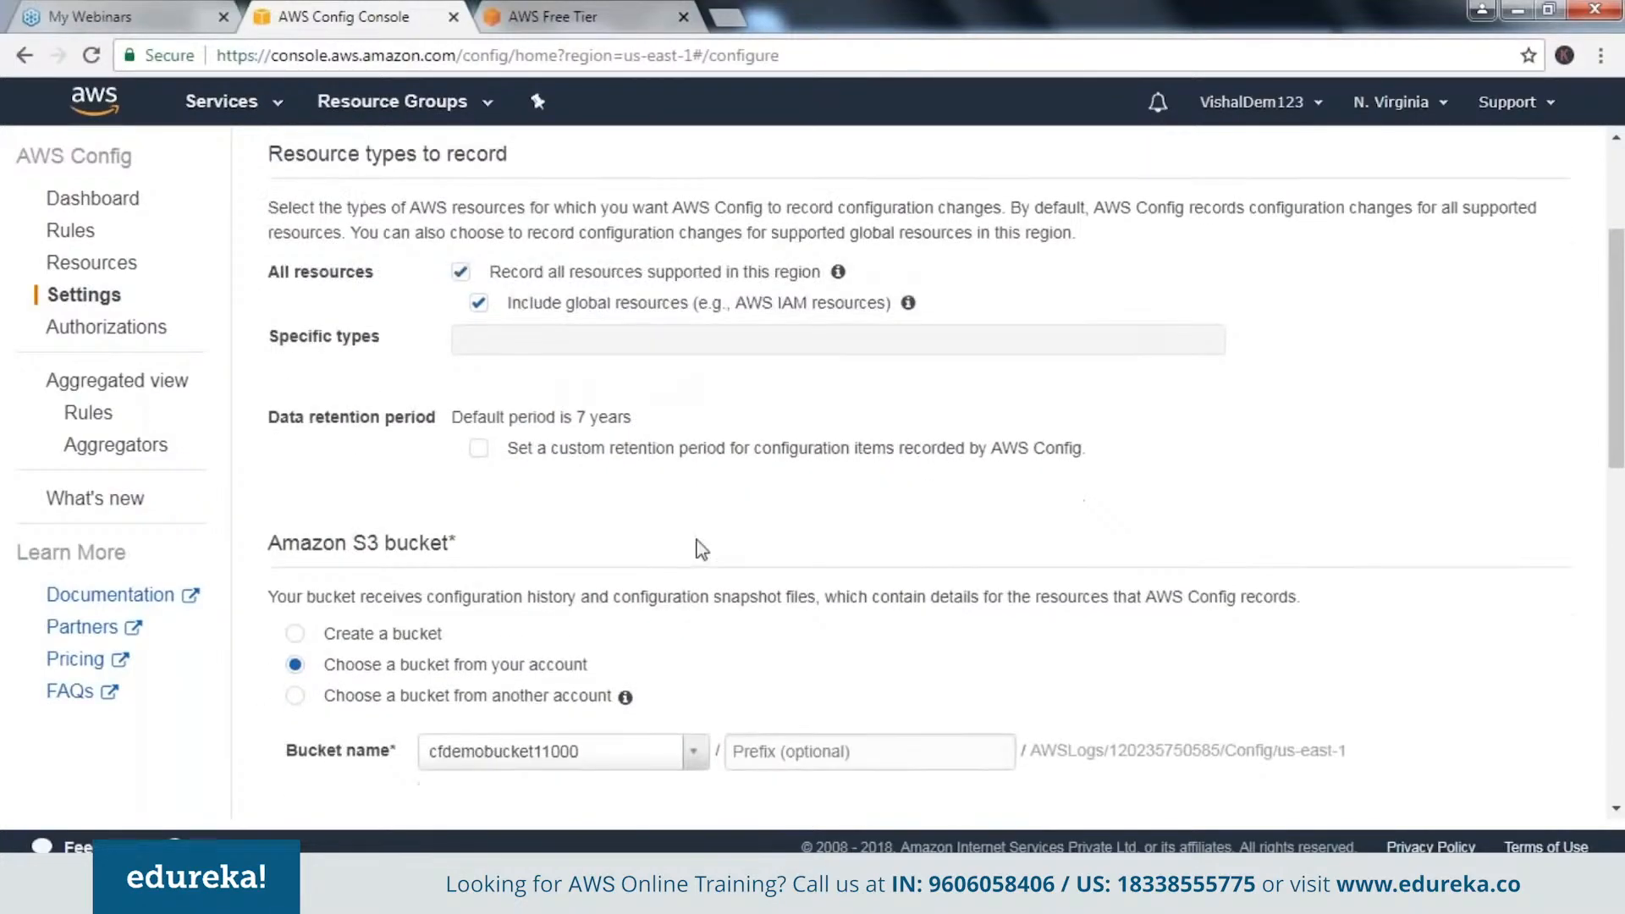
Examine the Amazon S3 bucket and SNS topic settings, including which buckets from the account can be chosen.
{"action": "scroll", "coordinate": [552, 426], "scroll_direction": "down", "scroll_amount": 1}
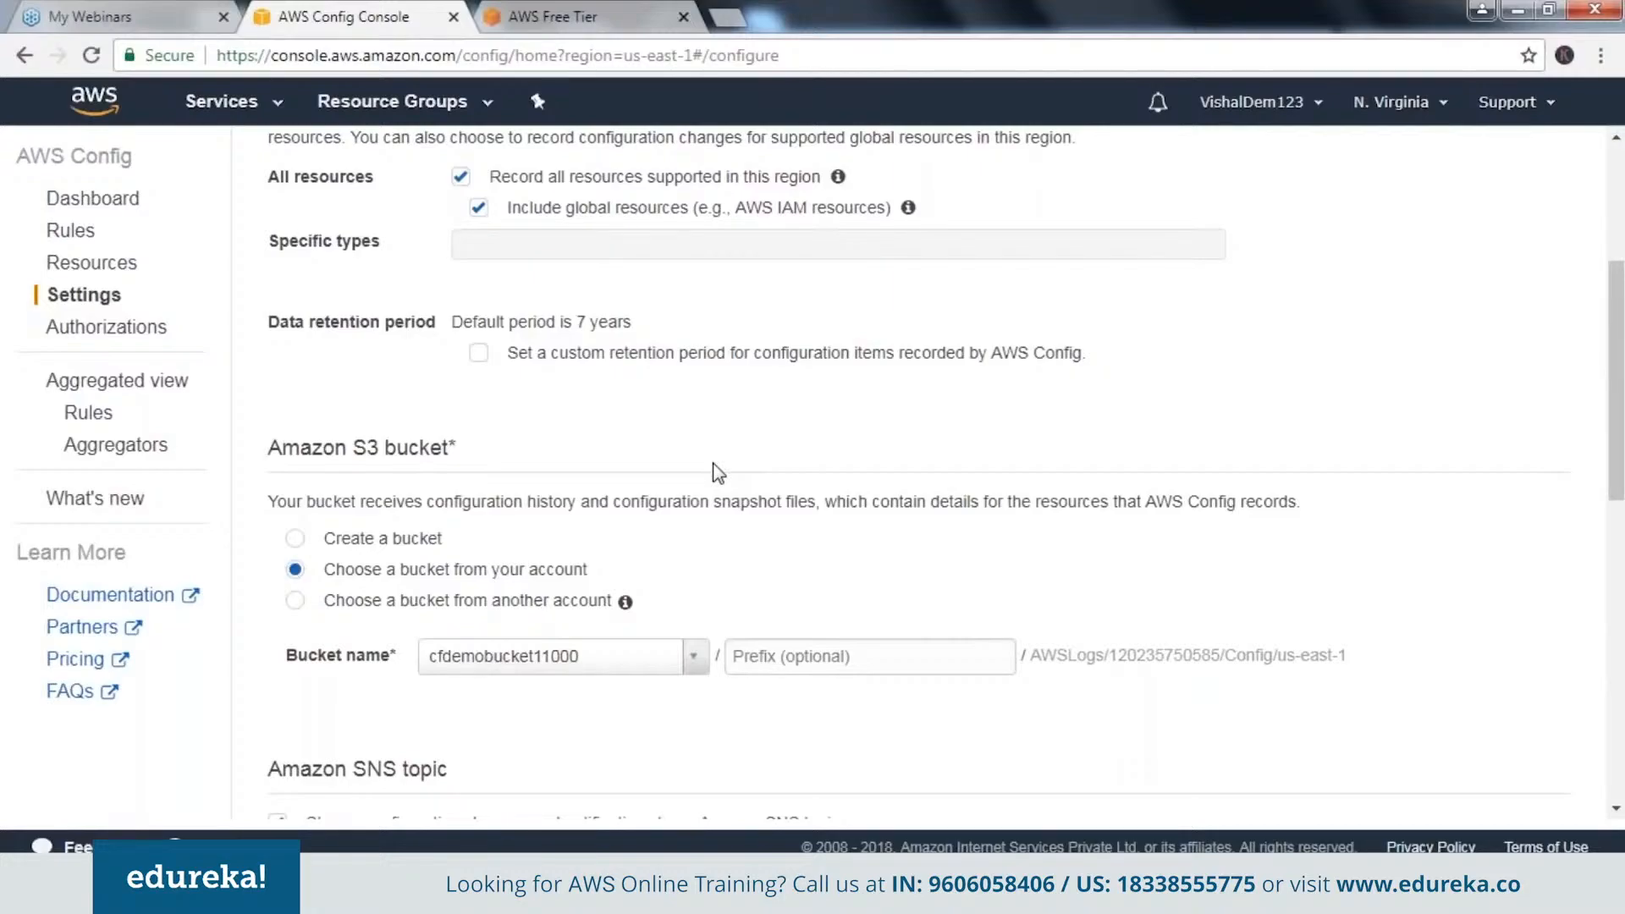
{"action": "scroll", "coordinate": [715, 471], "scroll_direction": "down", "scroll_amount": 1}
{"action": "scroll", "coordinate": [716, 472], "scroll_direction": "down", "scroll_amount": 2}
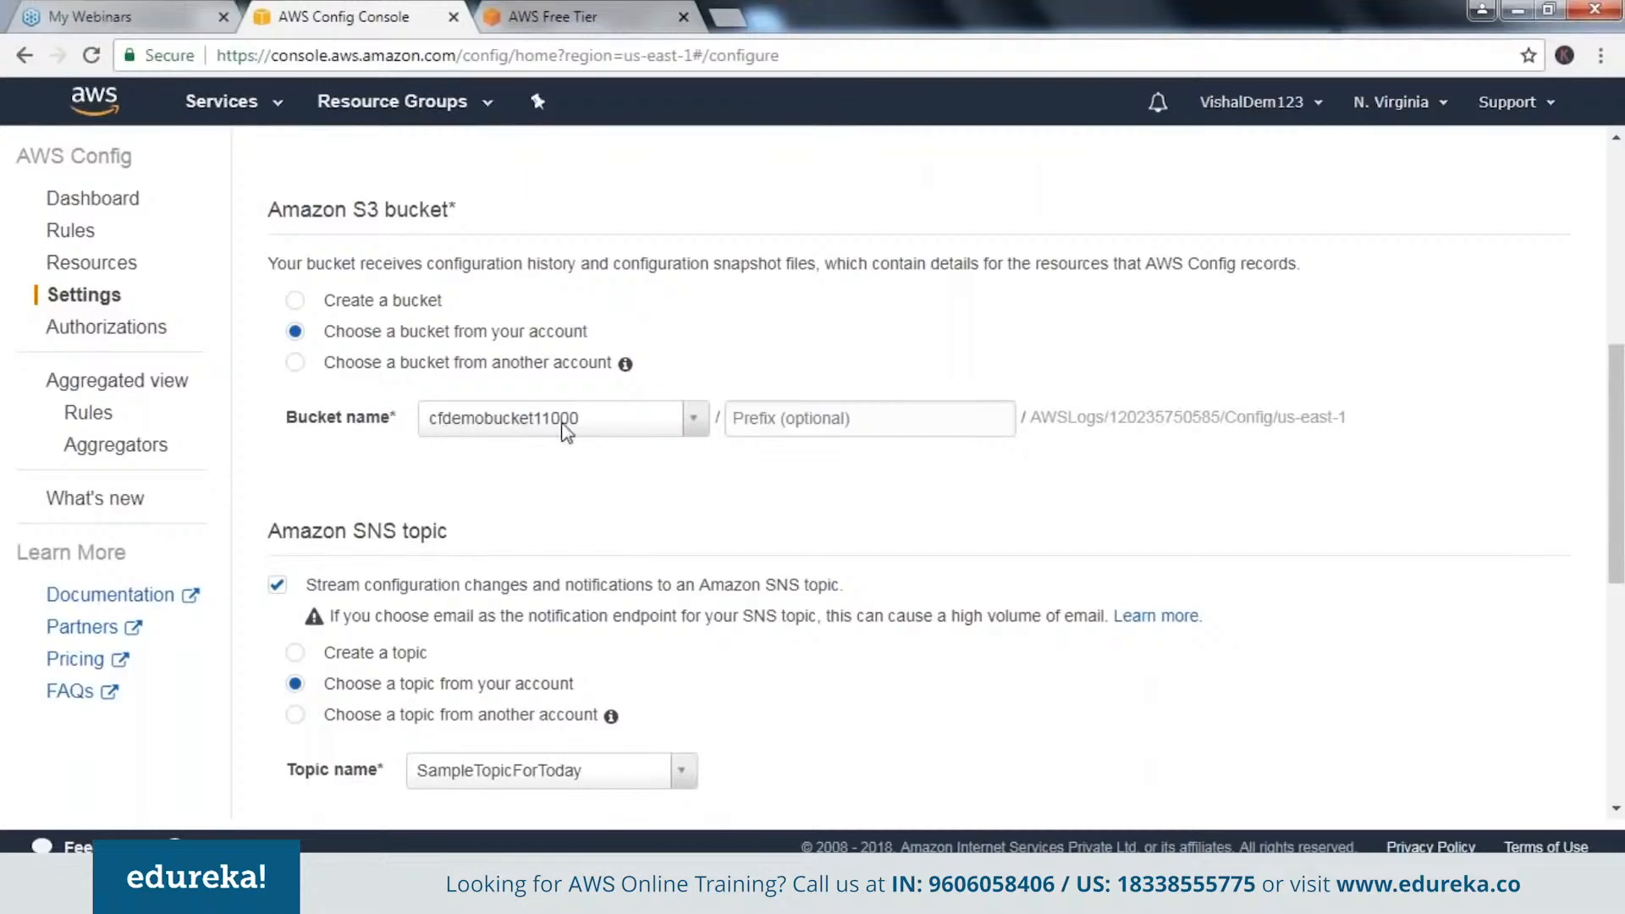
{"action": "left_click", "coordinate": [696, 423]}
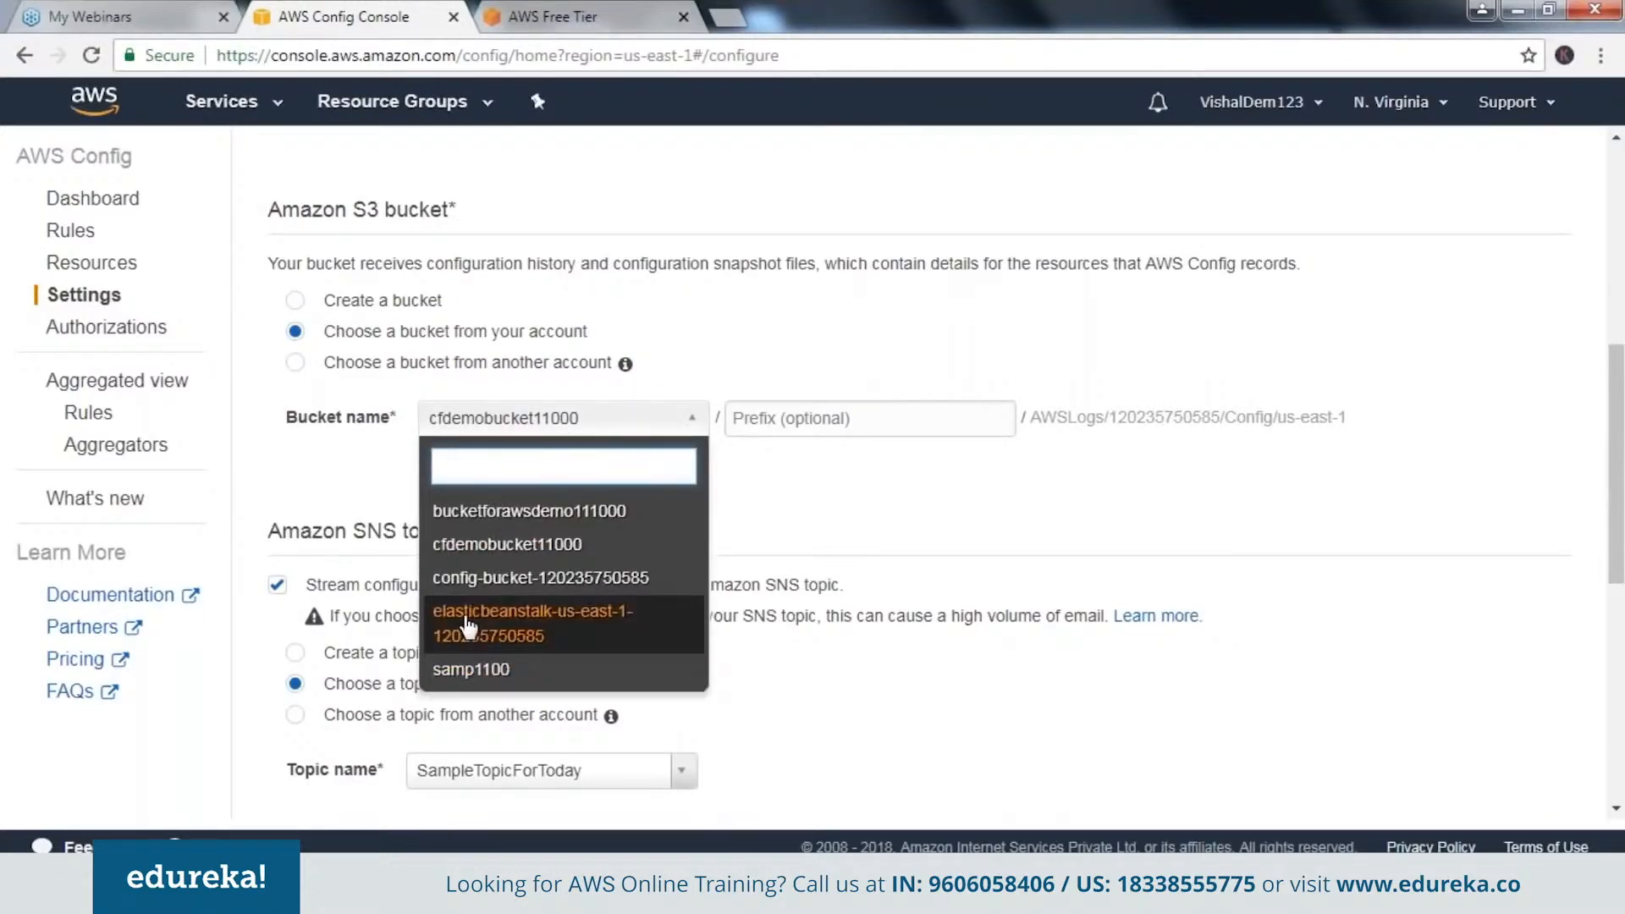
{"action": "left_click", "coordinate": [565, 335]}
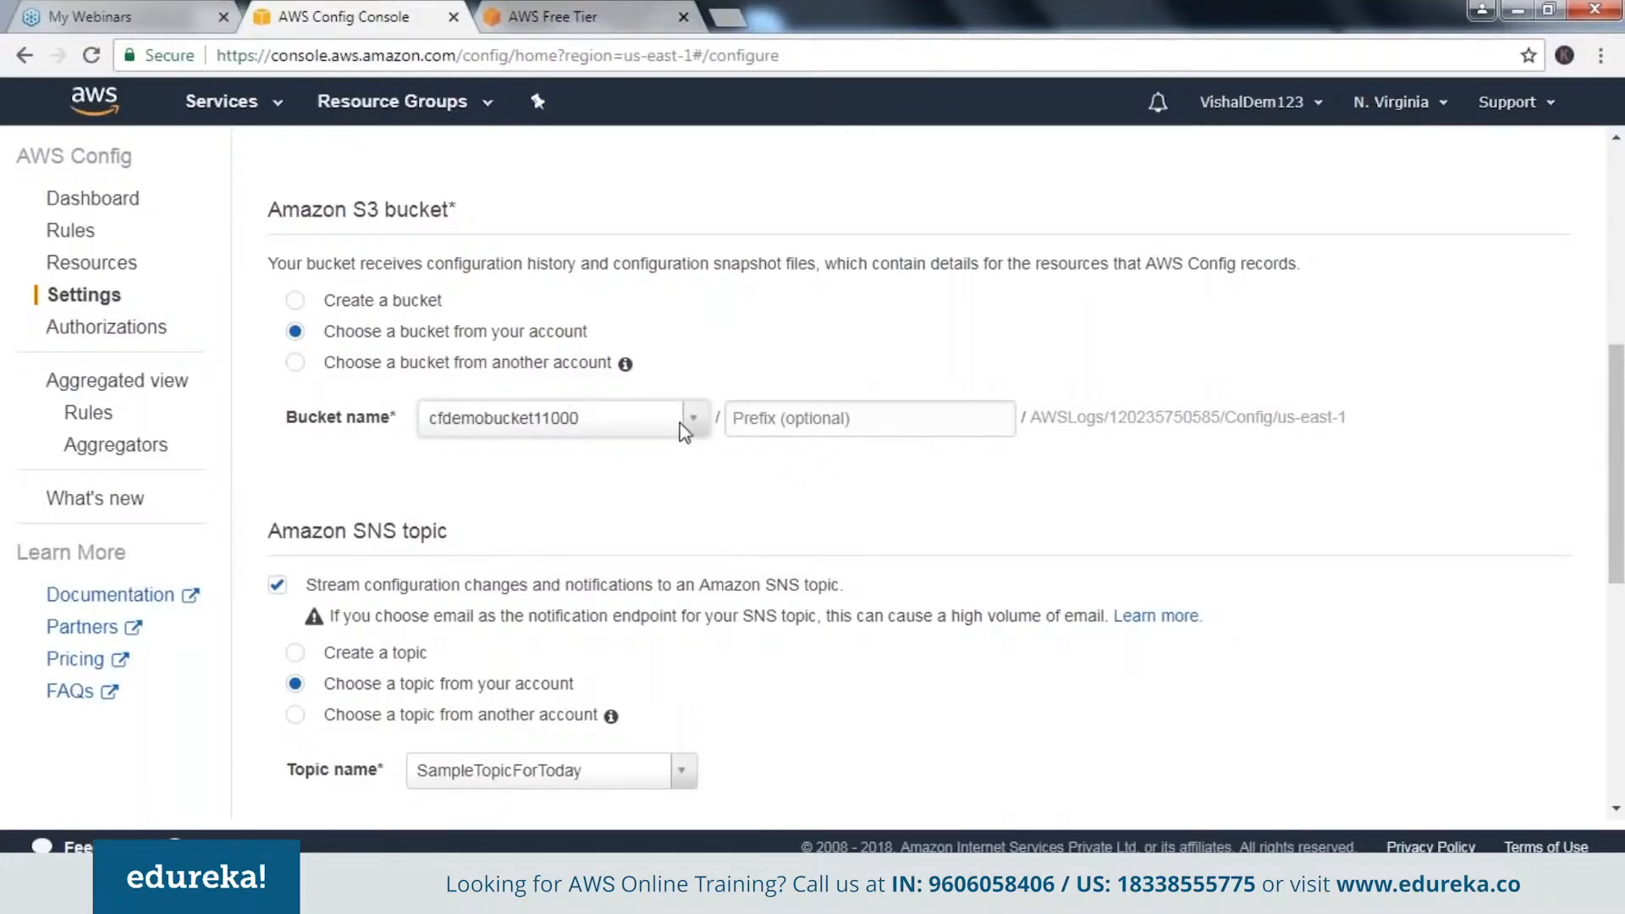
Select creating a new bucket in the AWS Config settings, and open the S3 service from the AWS console in a new browser tab.
{"action": "left_click", "coordinate": [298, 304]}
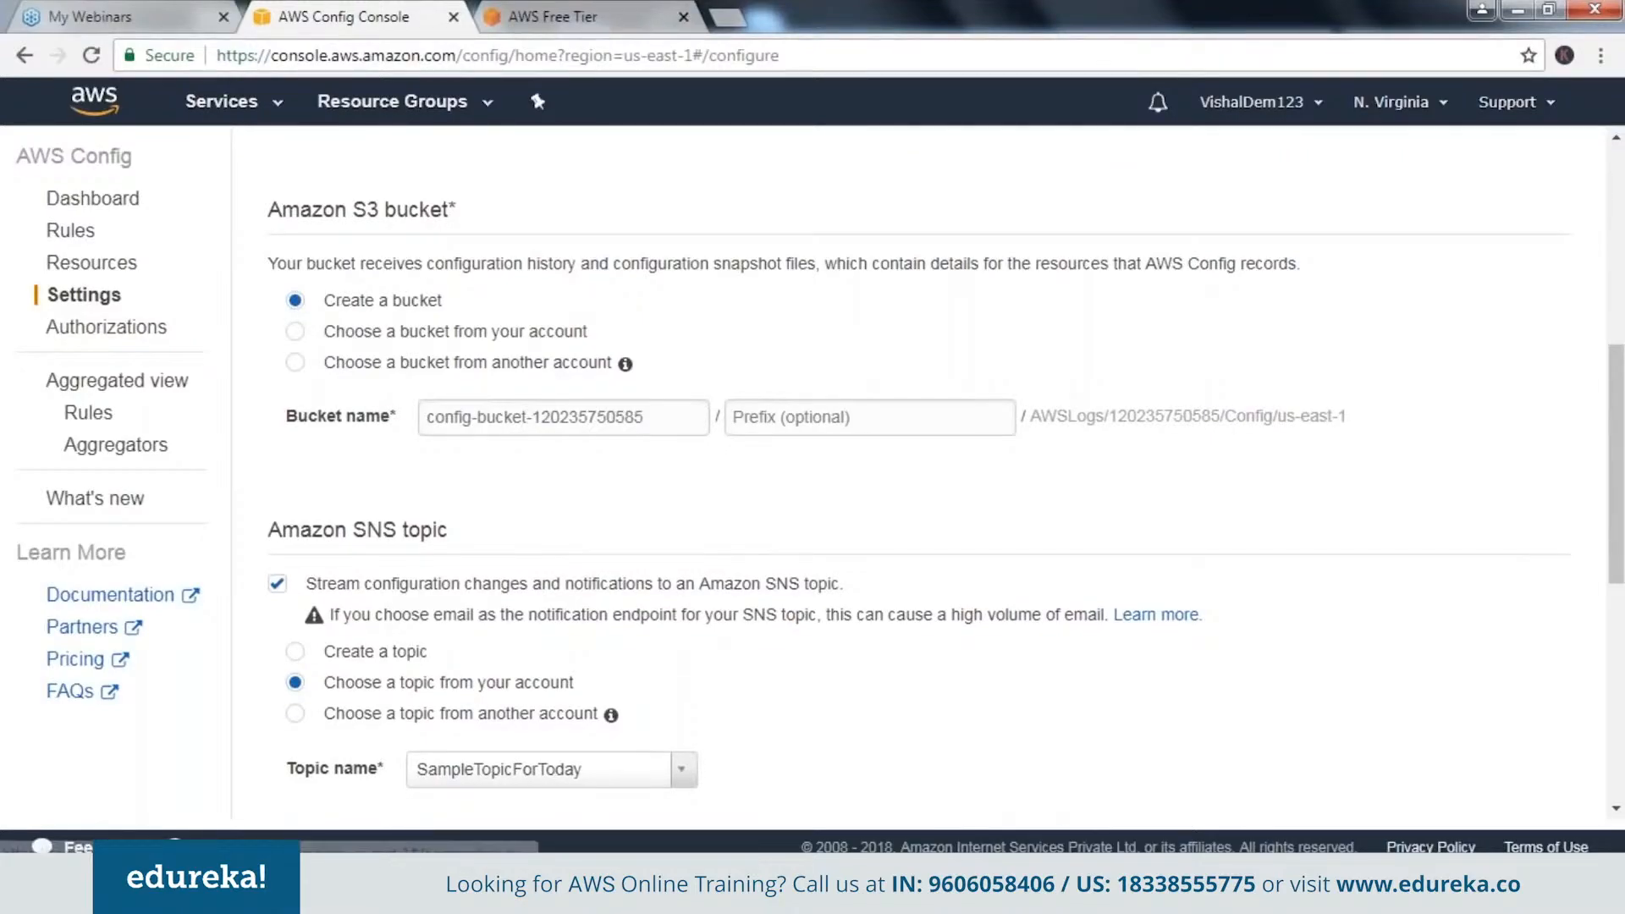
{"action": "left_click", "coordinate": [733, 28]}
{"action": "type", "text": "aws"}
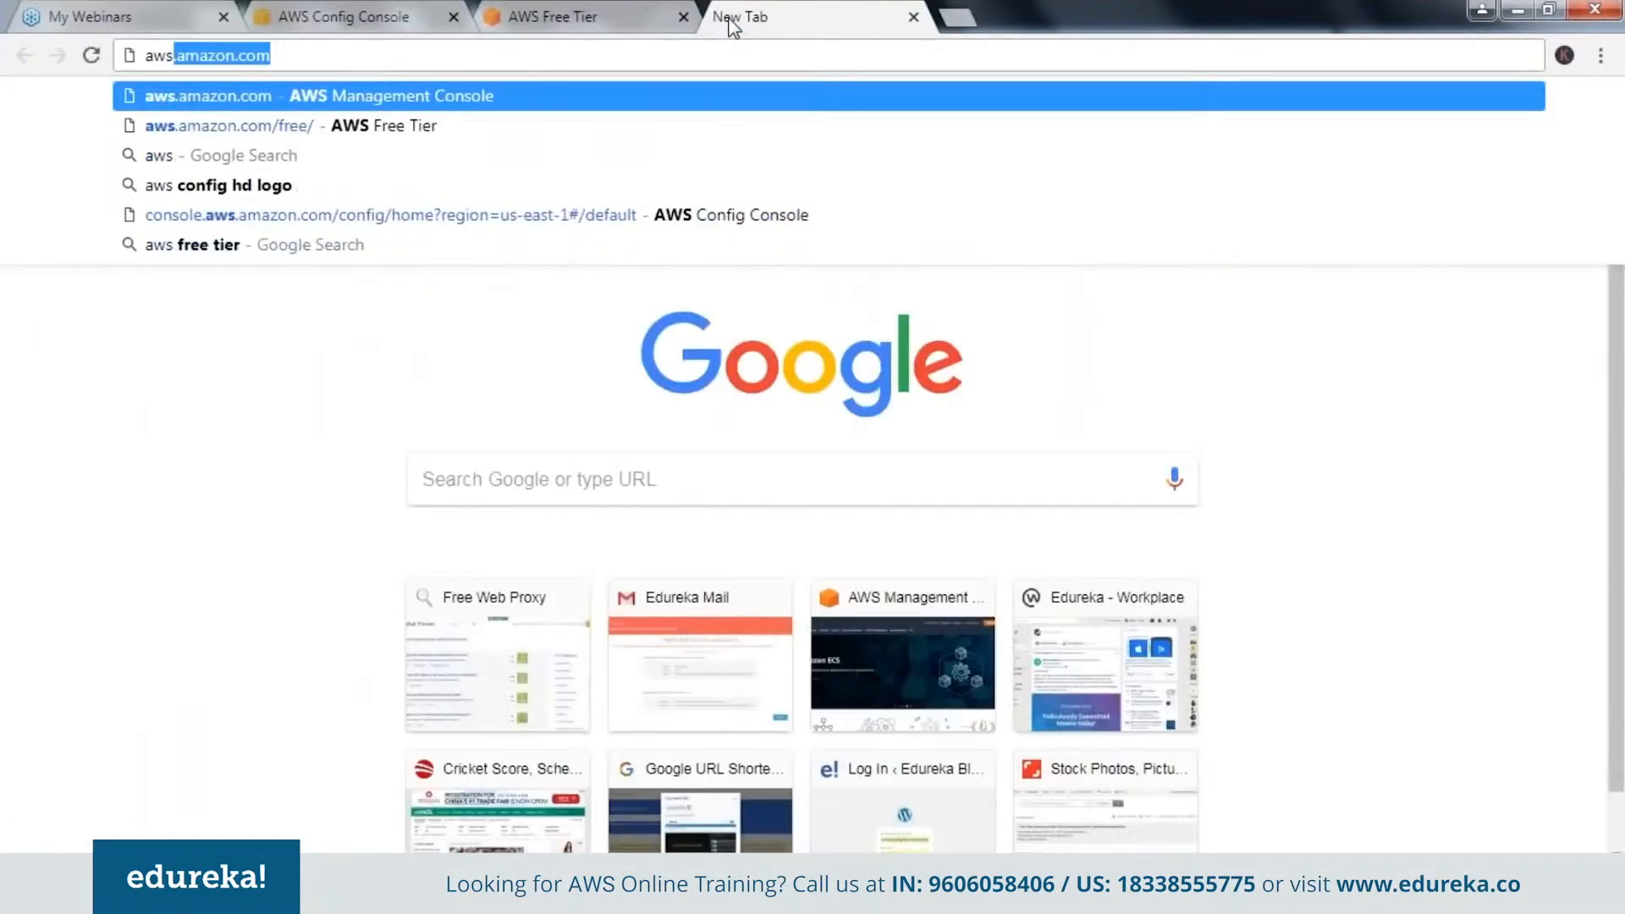
{"action": "key", "text": "Return"}
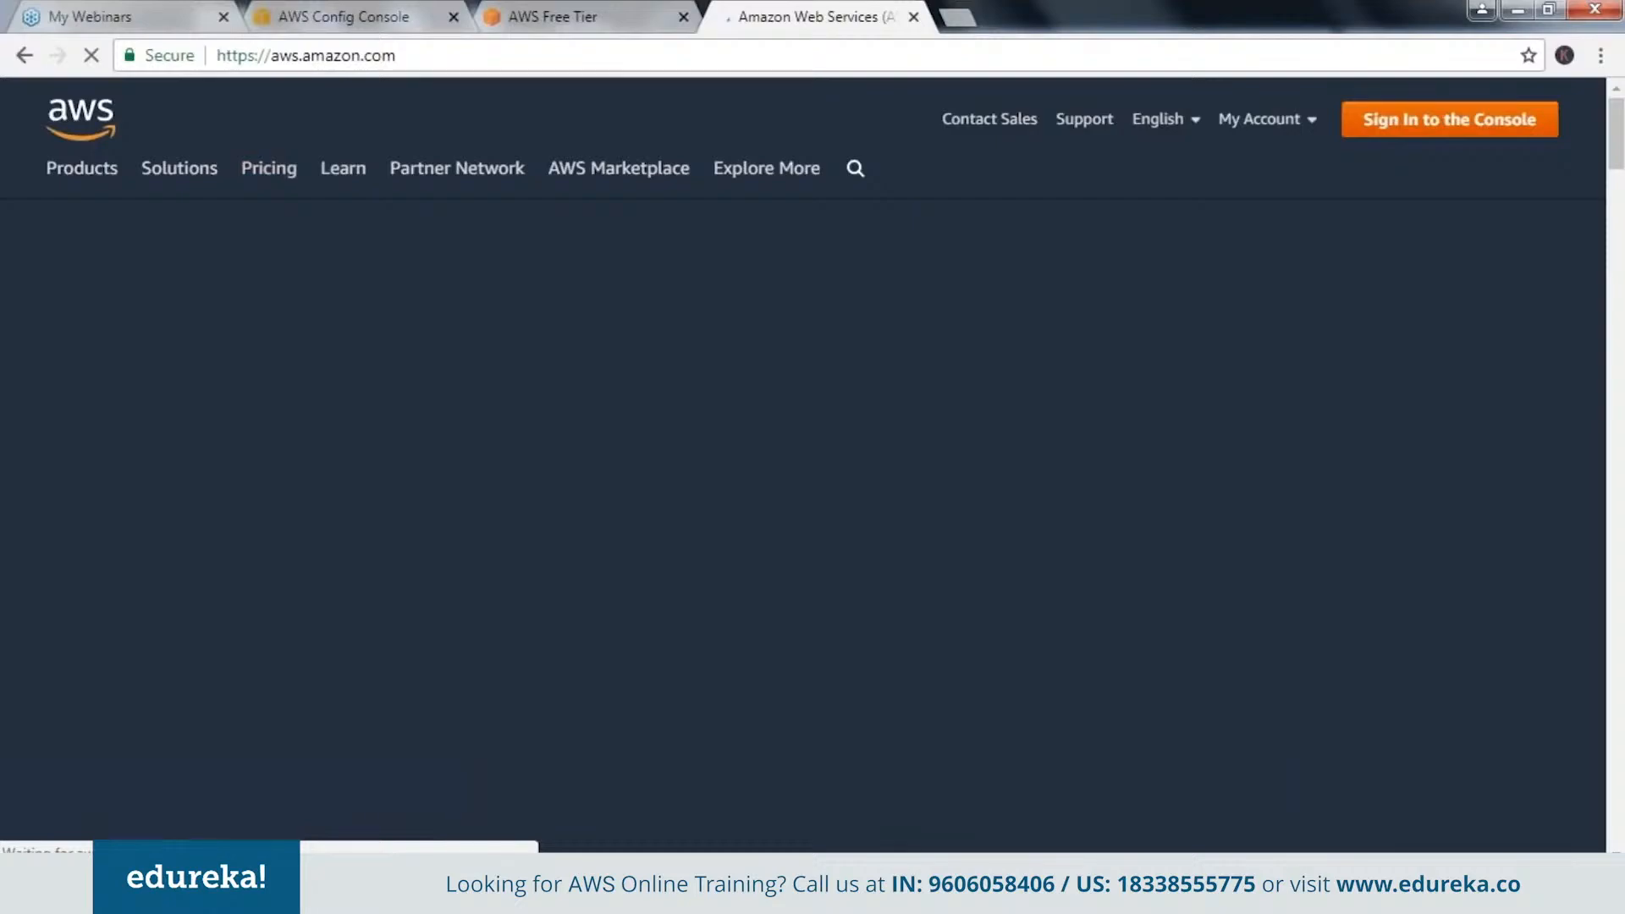
{"action": "left_click", "coordinate": [1449, 120]}
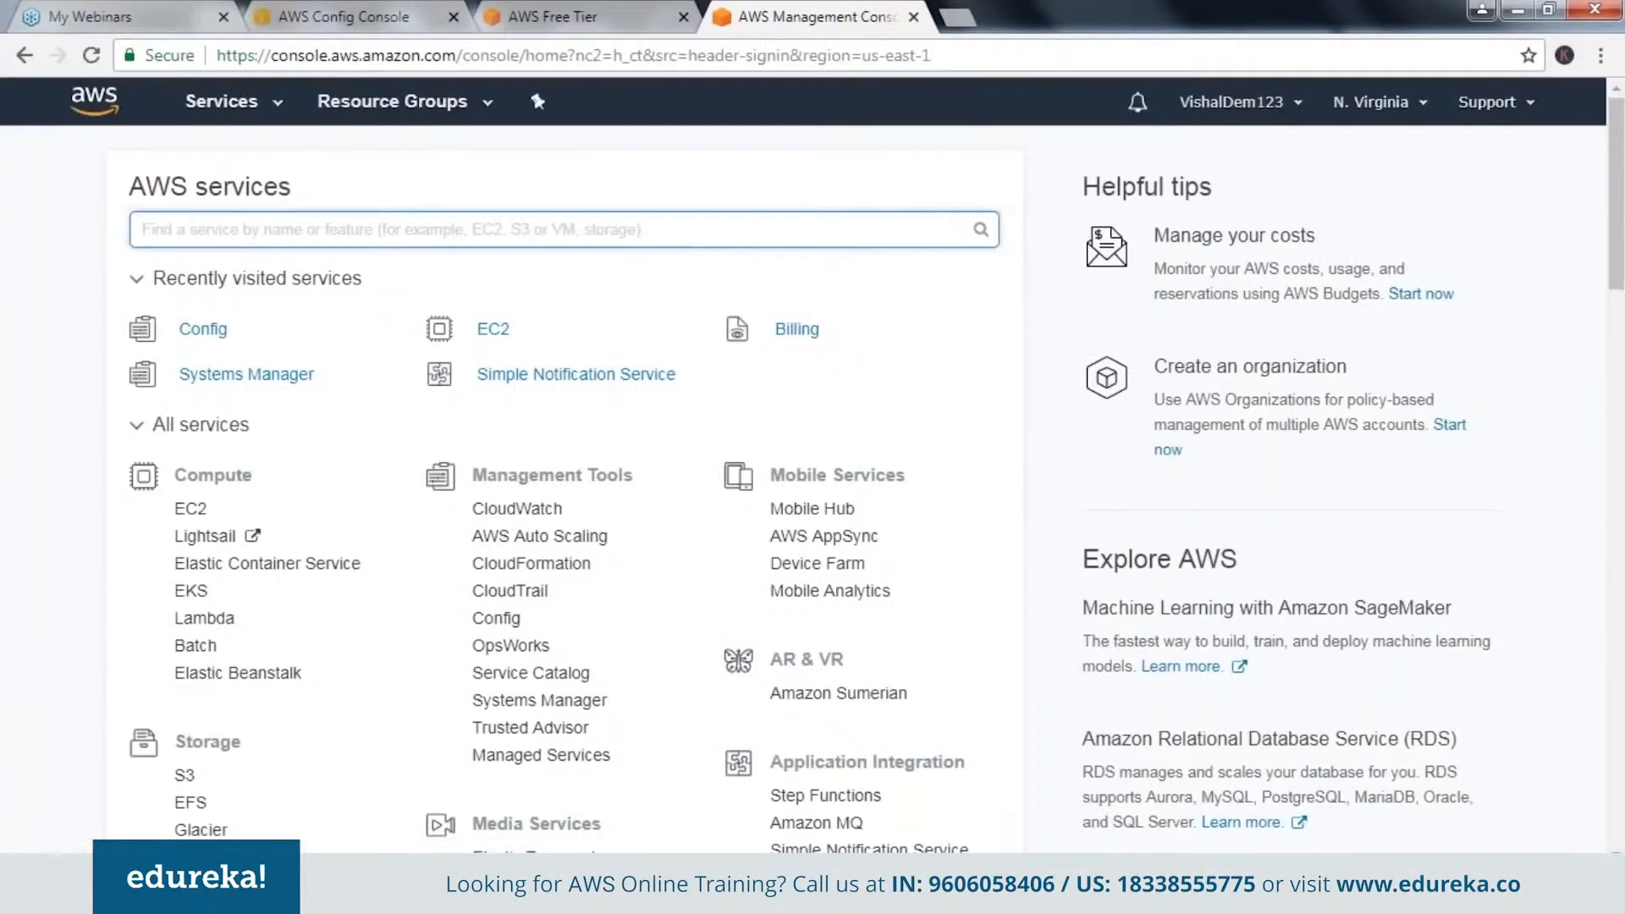
{"action": "type", "text": "s3"}
{"action": "key", "text": "Return"}
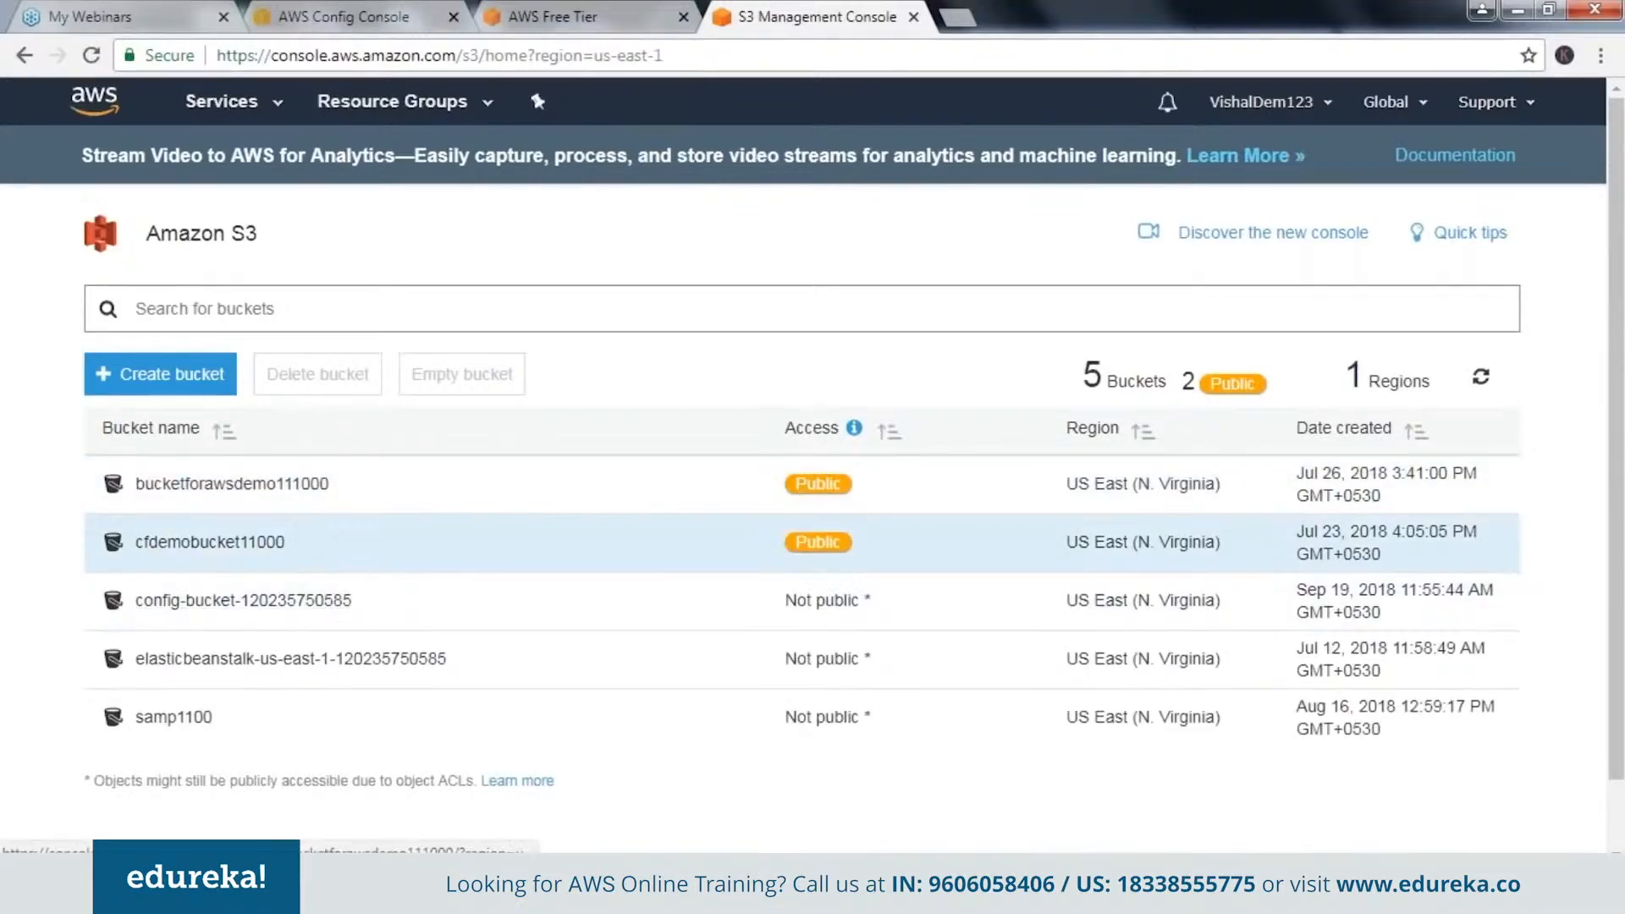
Open bucketforawsdemo111000 and browse through its AWSLogs and account folders to the contents of the Config folder.
{"action": "left_click", "coordinate": [178, 486]}
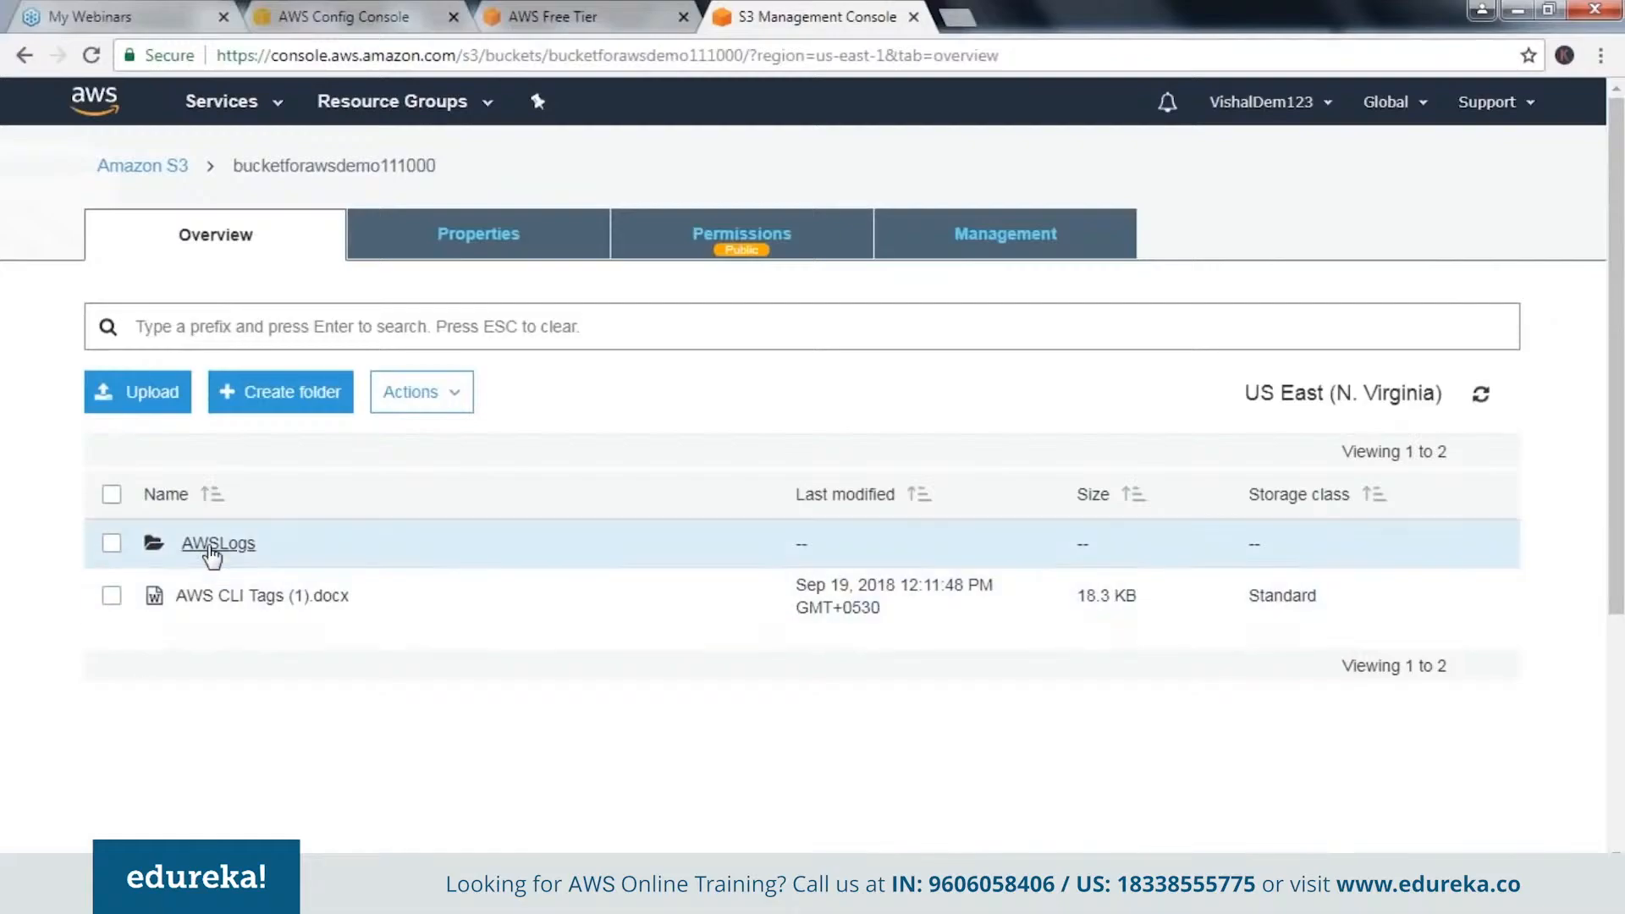
{"action": "left_click", "coordinate": [212, 546]}
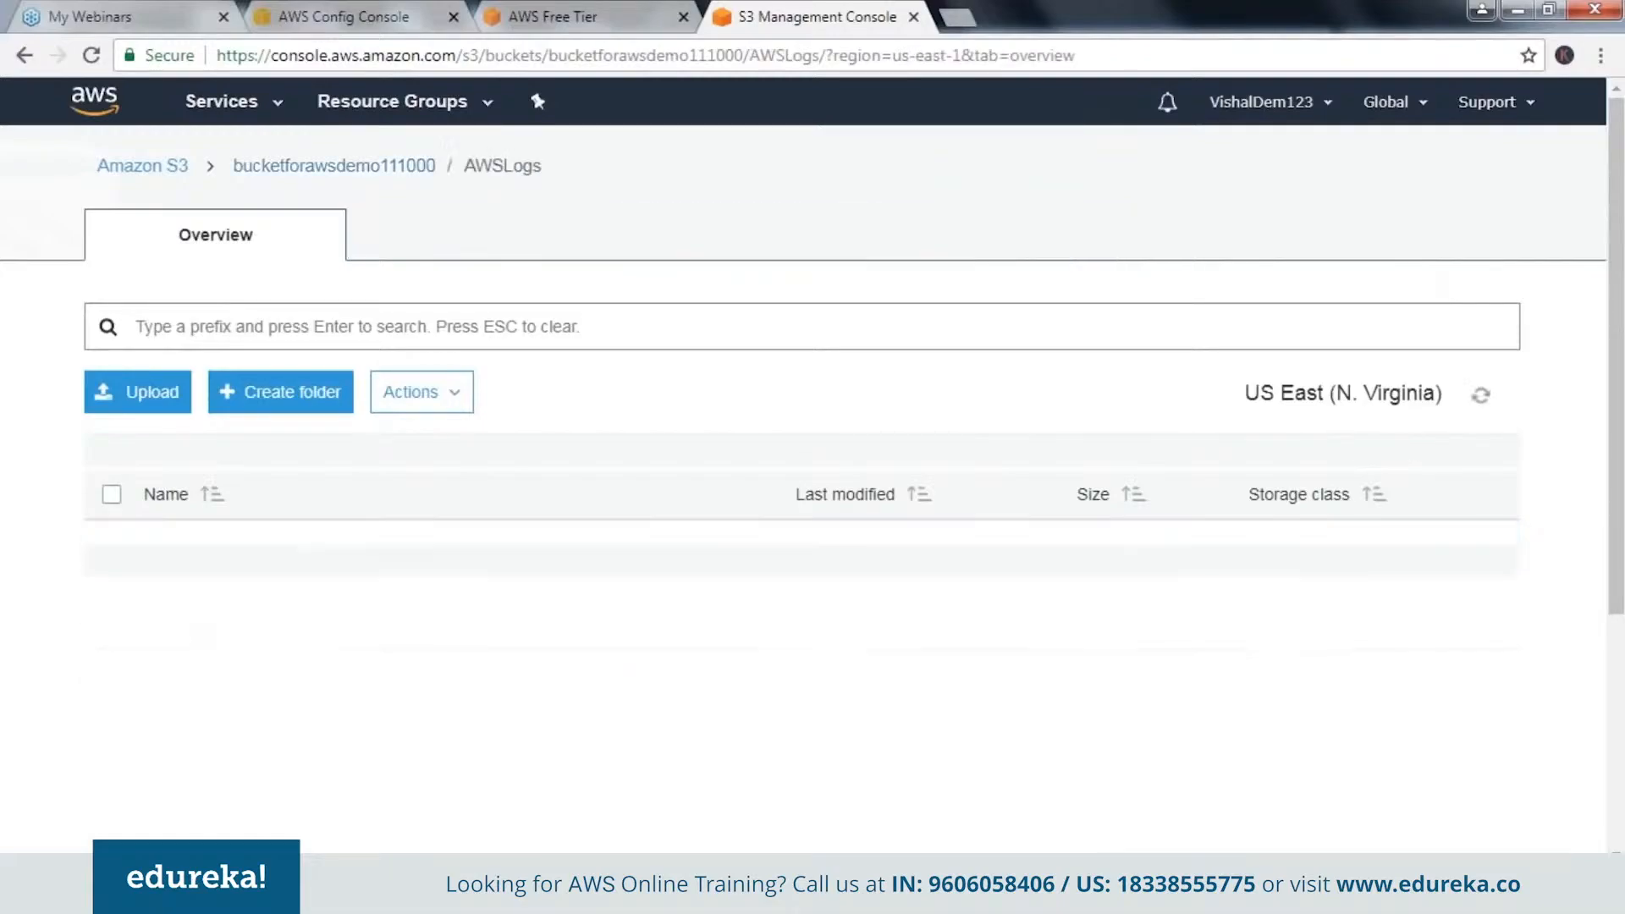
{"action": "left_click", "coordinate": [217, 552]}
{"action": "left_click", "coordinate": [199, 546]}
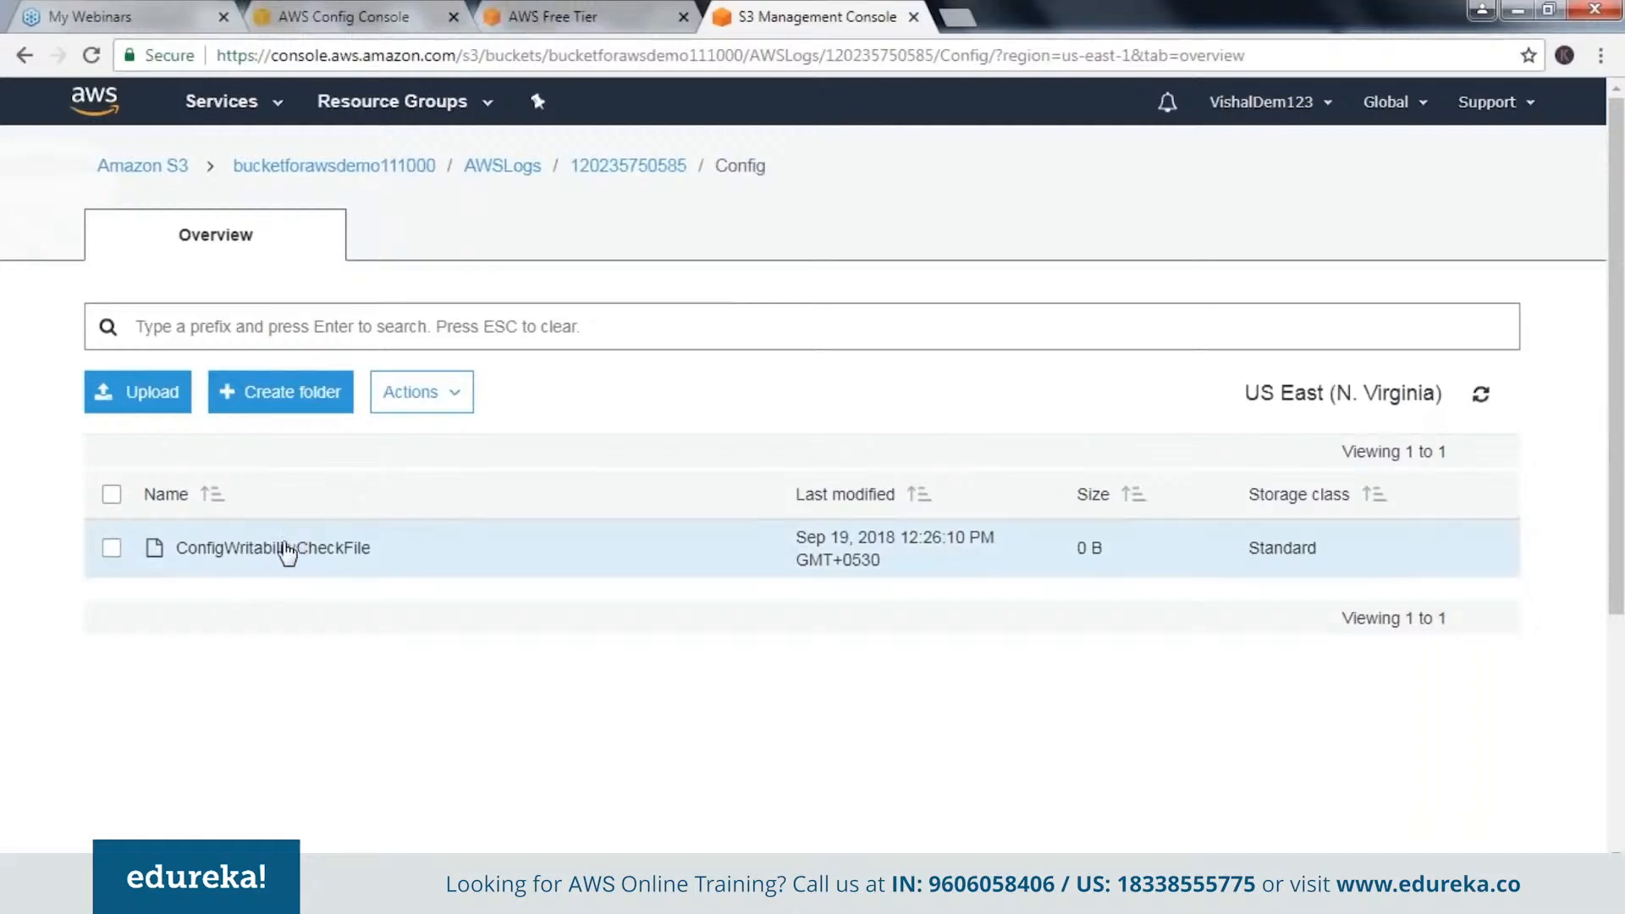
Return to the S3 bucket list and open cfdemobucket11000 to view its contents.
{"action": "left_click", "coordinate": [25, 56]}
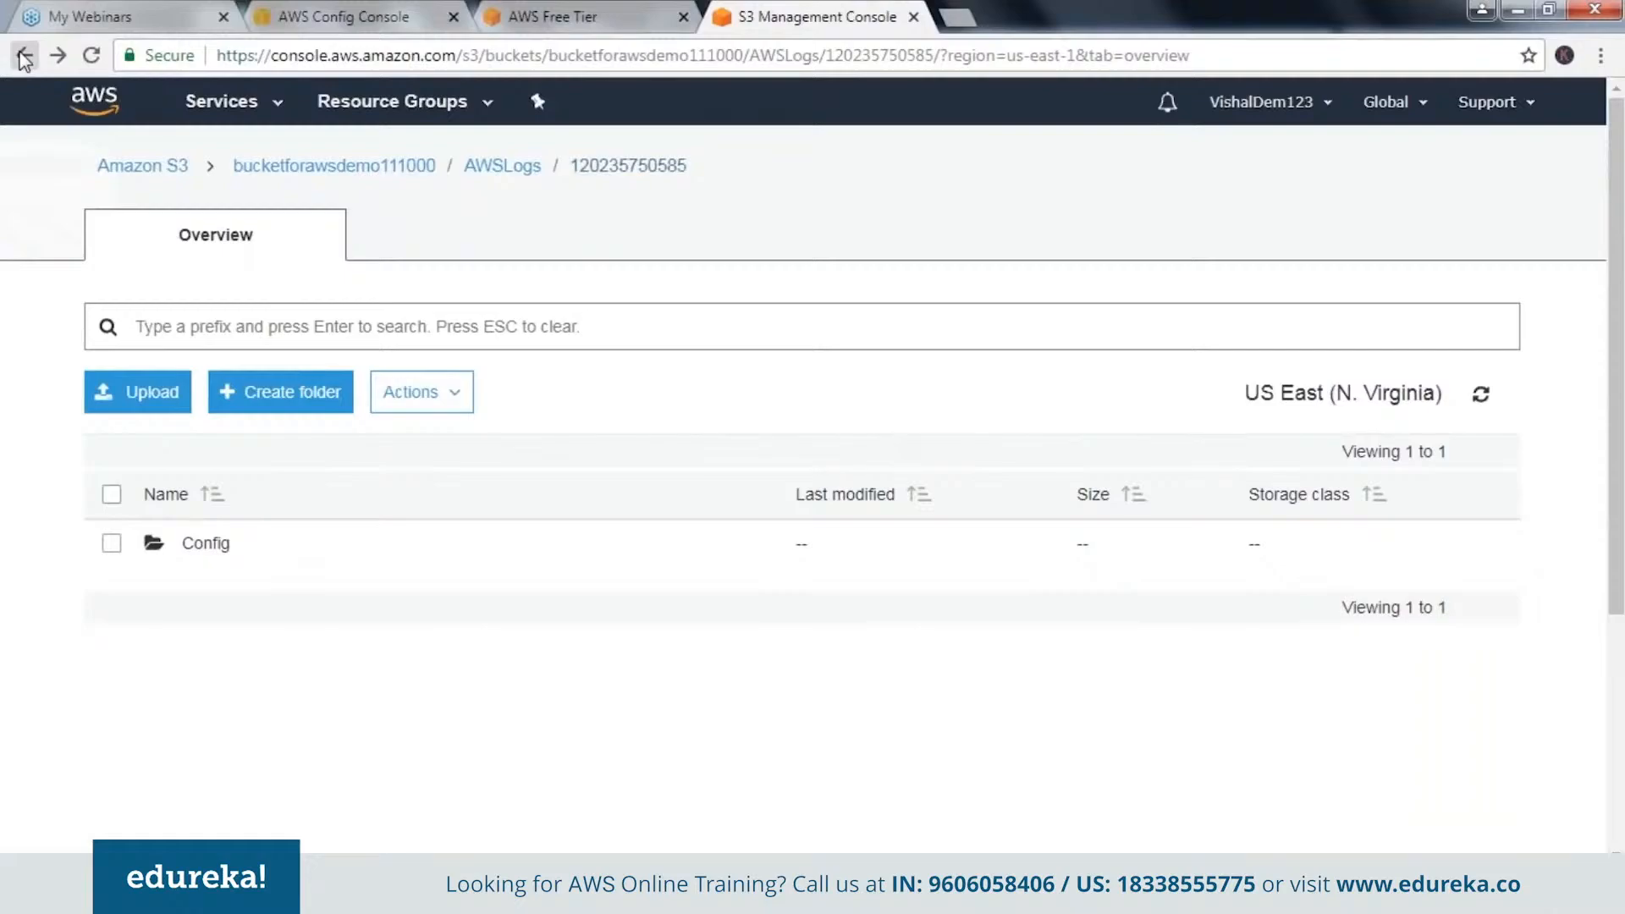
{"action": "left_click", "coordinate": [25, 55]}
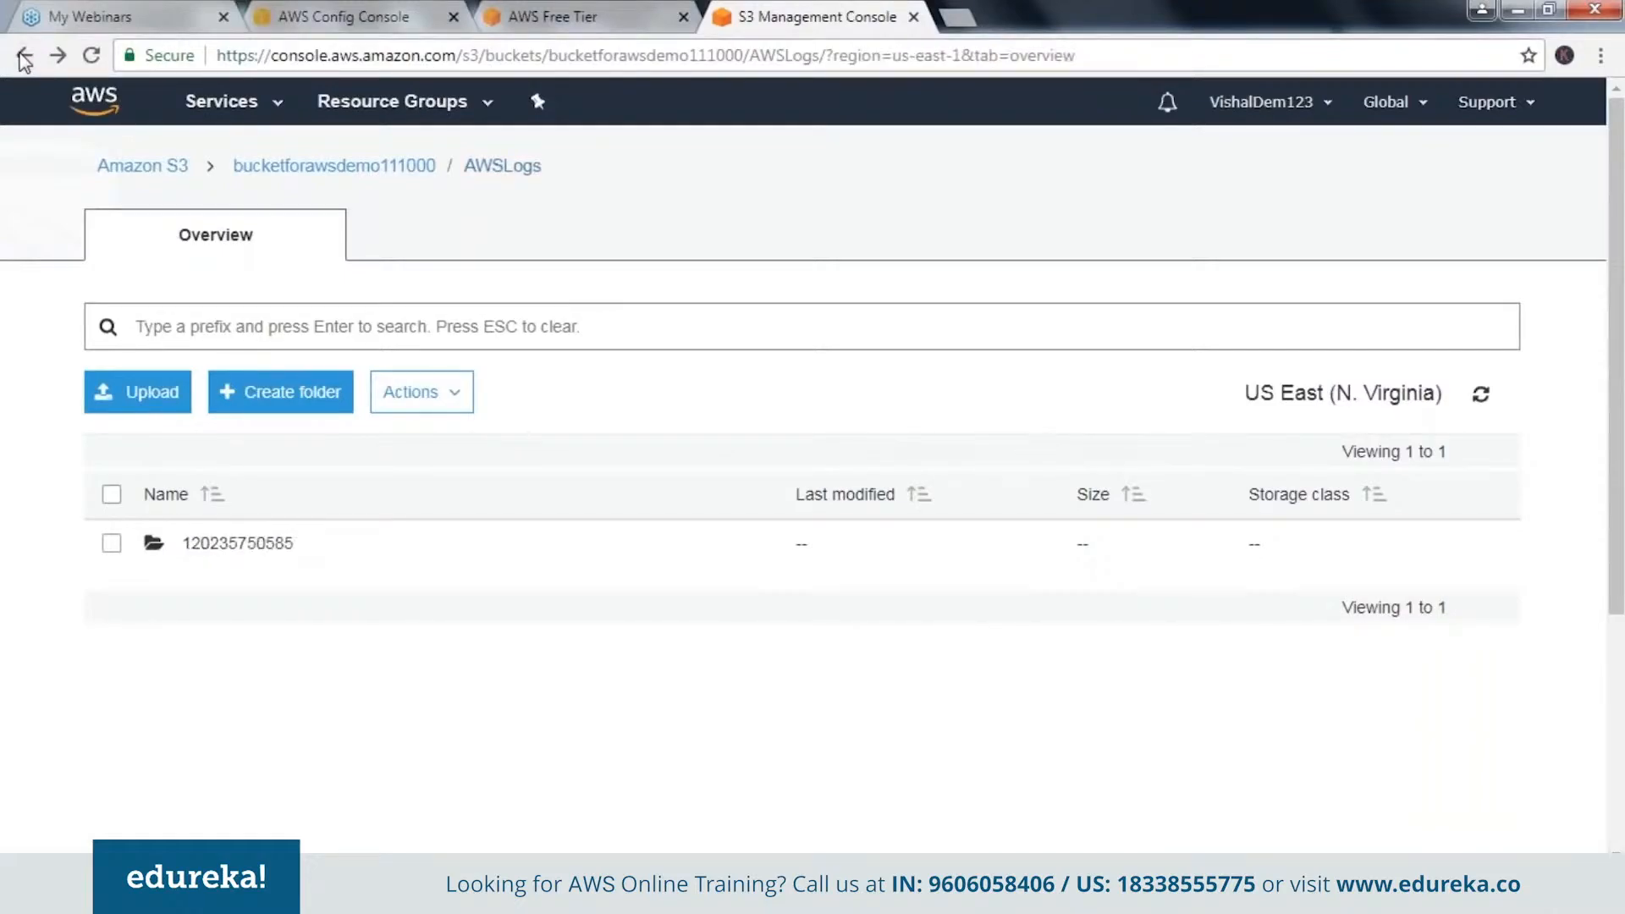
{"action": "left_click", "coordinate": [24, 55]}
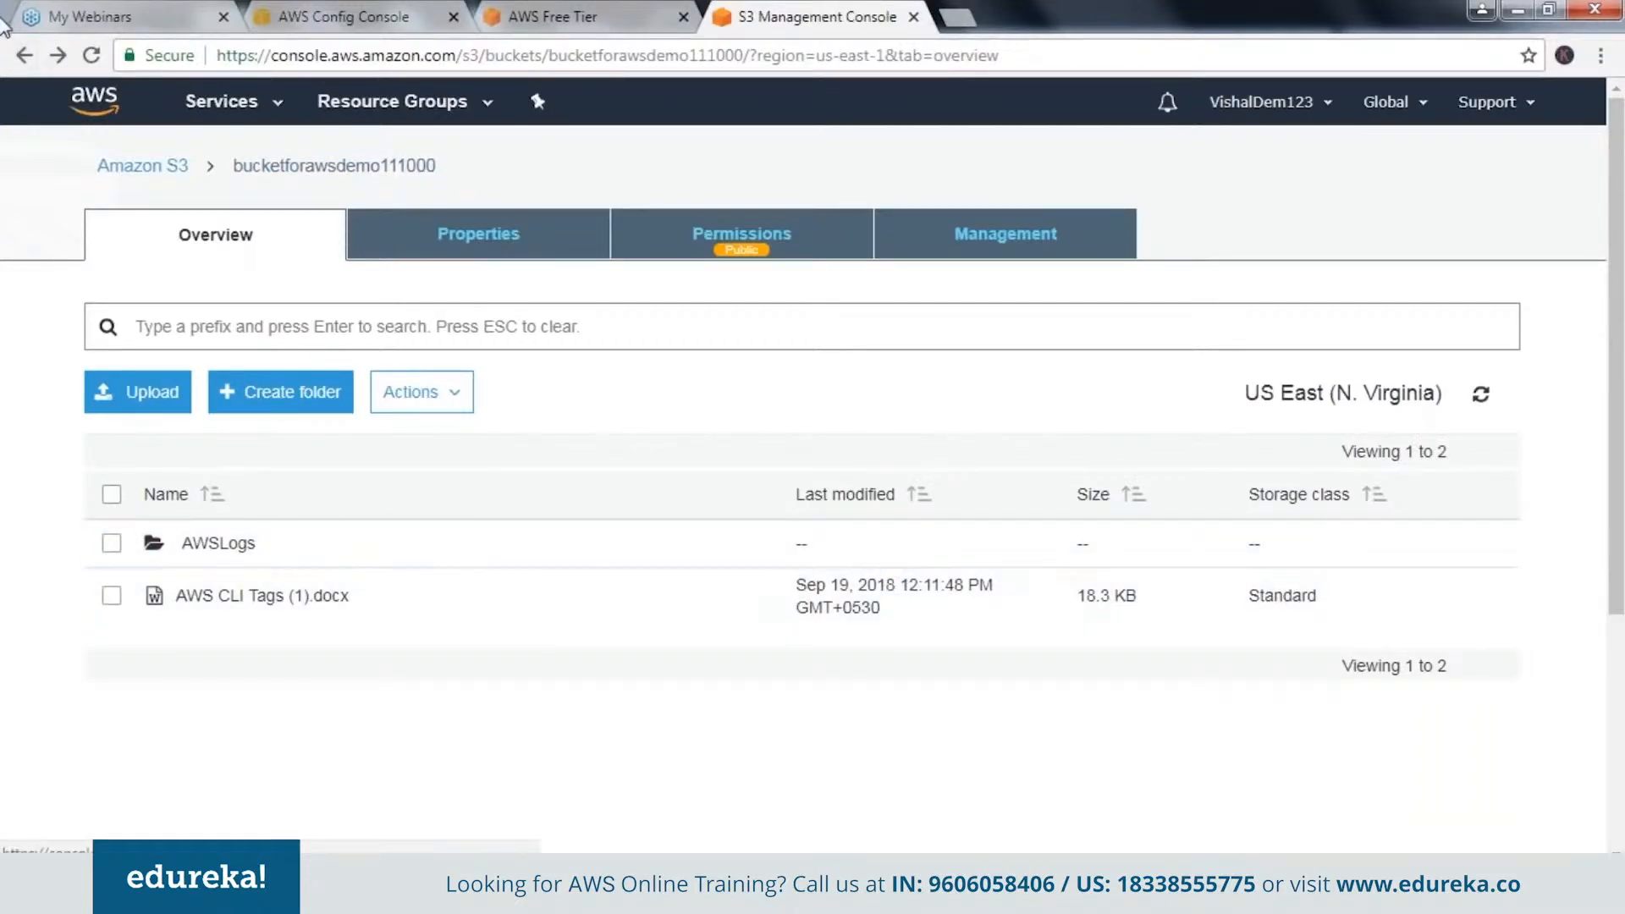
{"action": "left_click", "coordinate": [24, 55]}
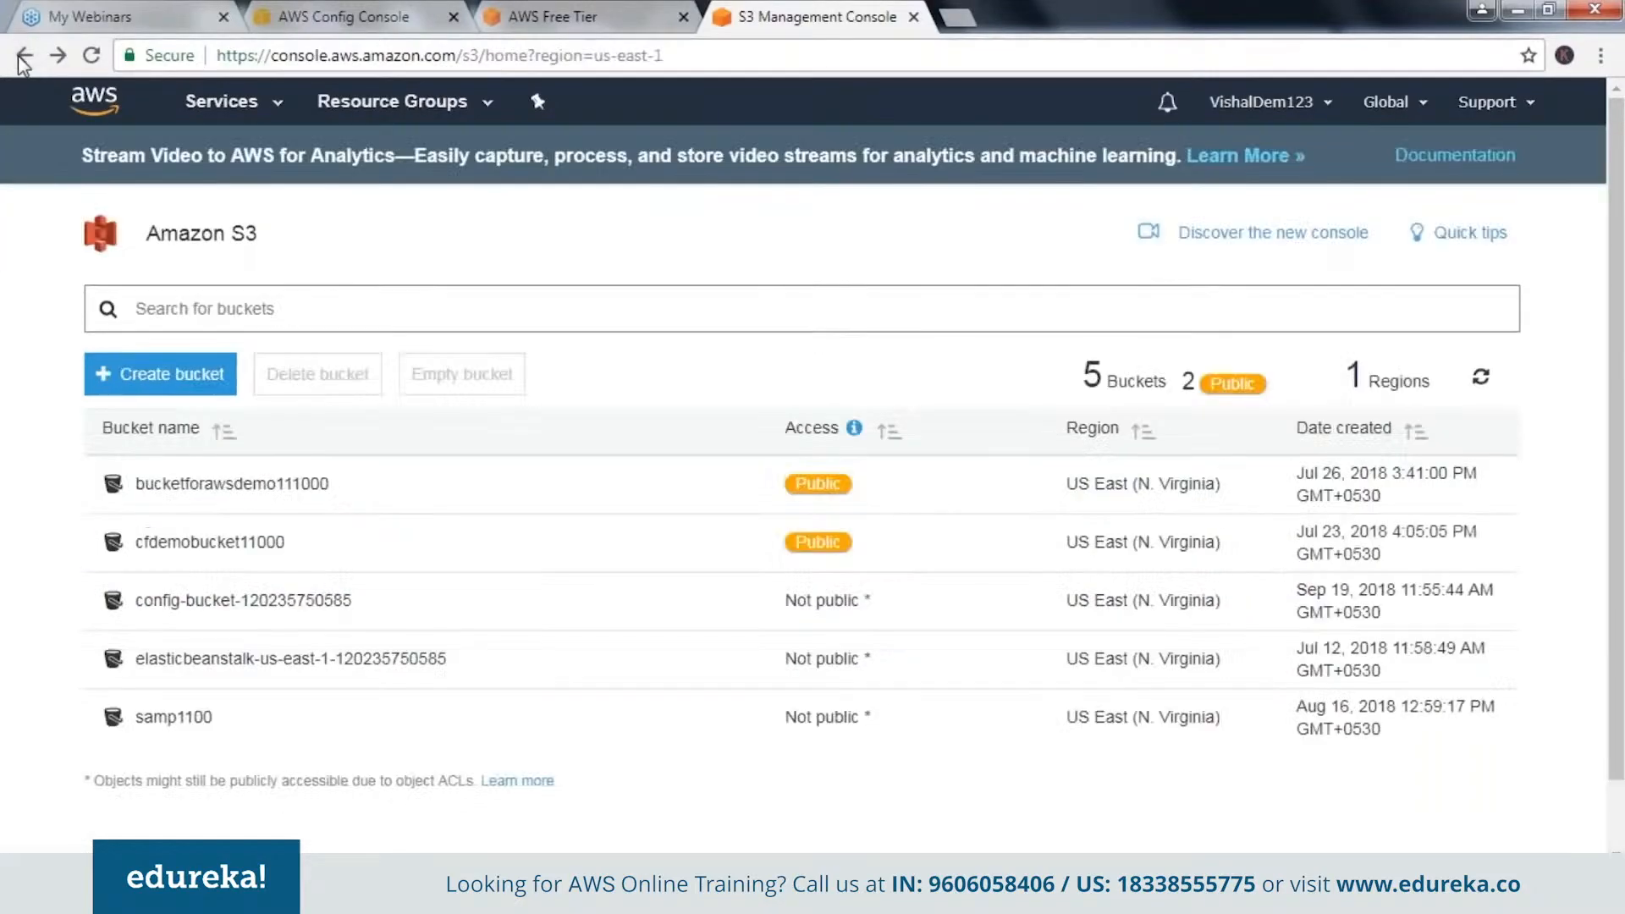
{"action": "left_click", "coordinate": [24, 56]}
{"action": "left_click", "coordinate": [25, 56]}
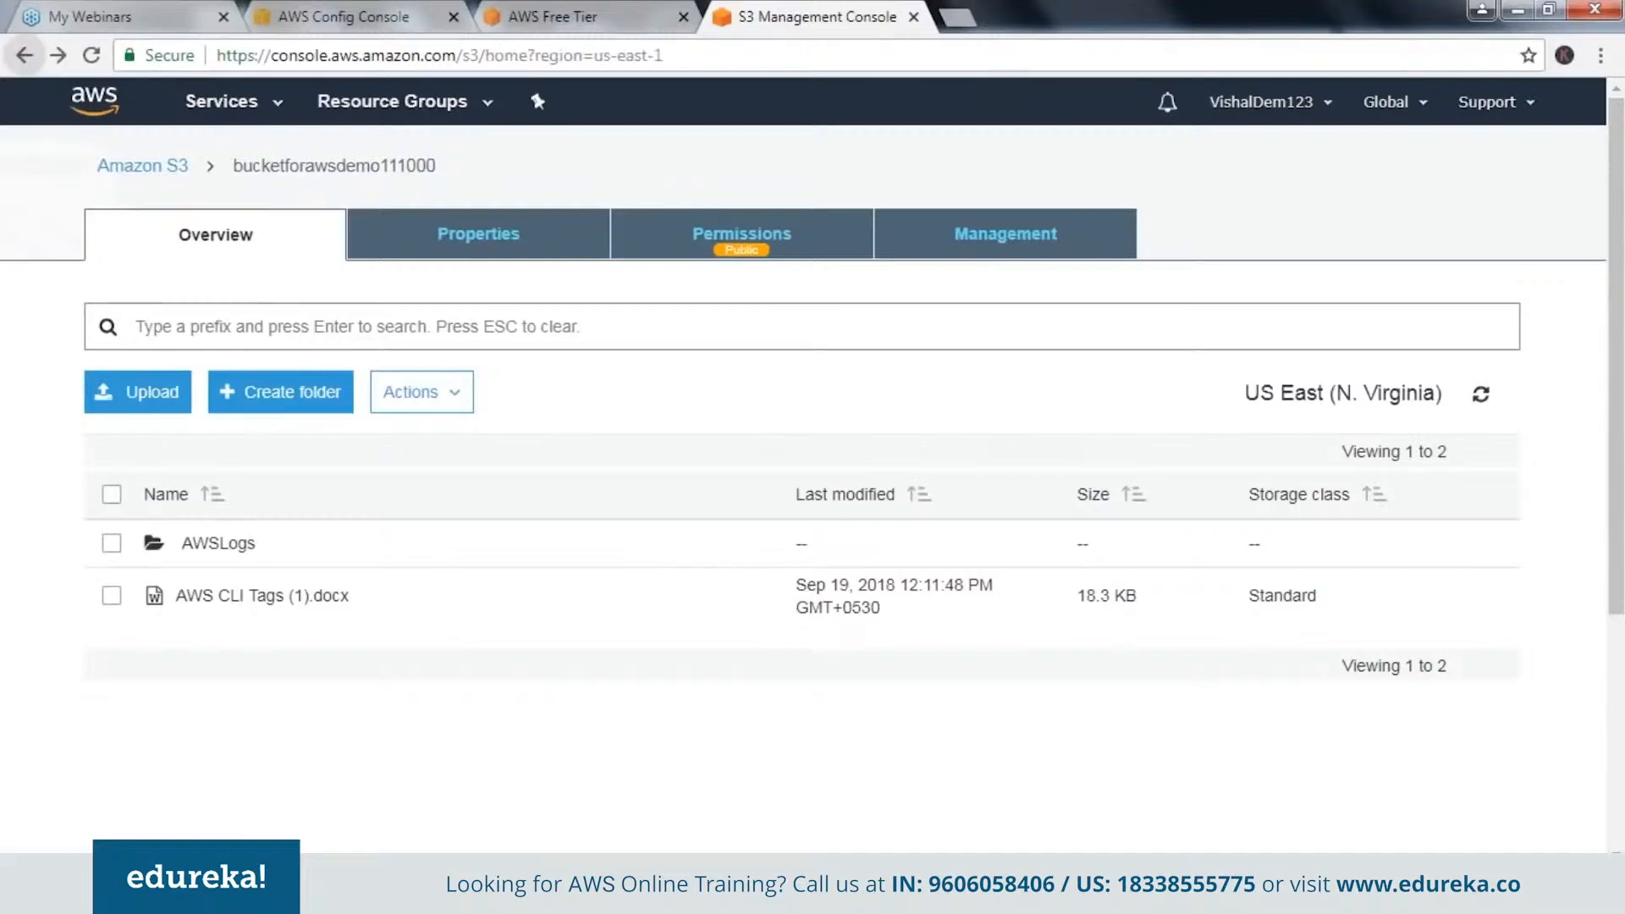
{"action": "left_click", "coordinate": [170, 565]}
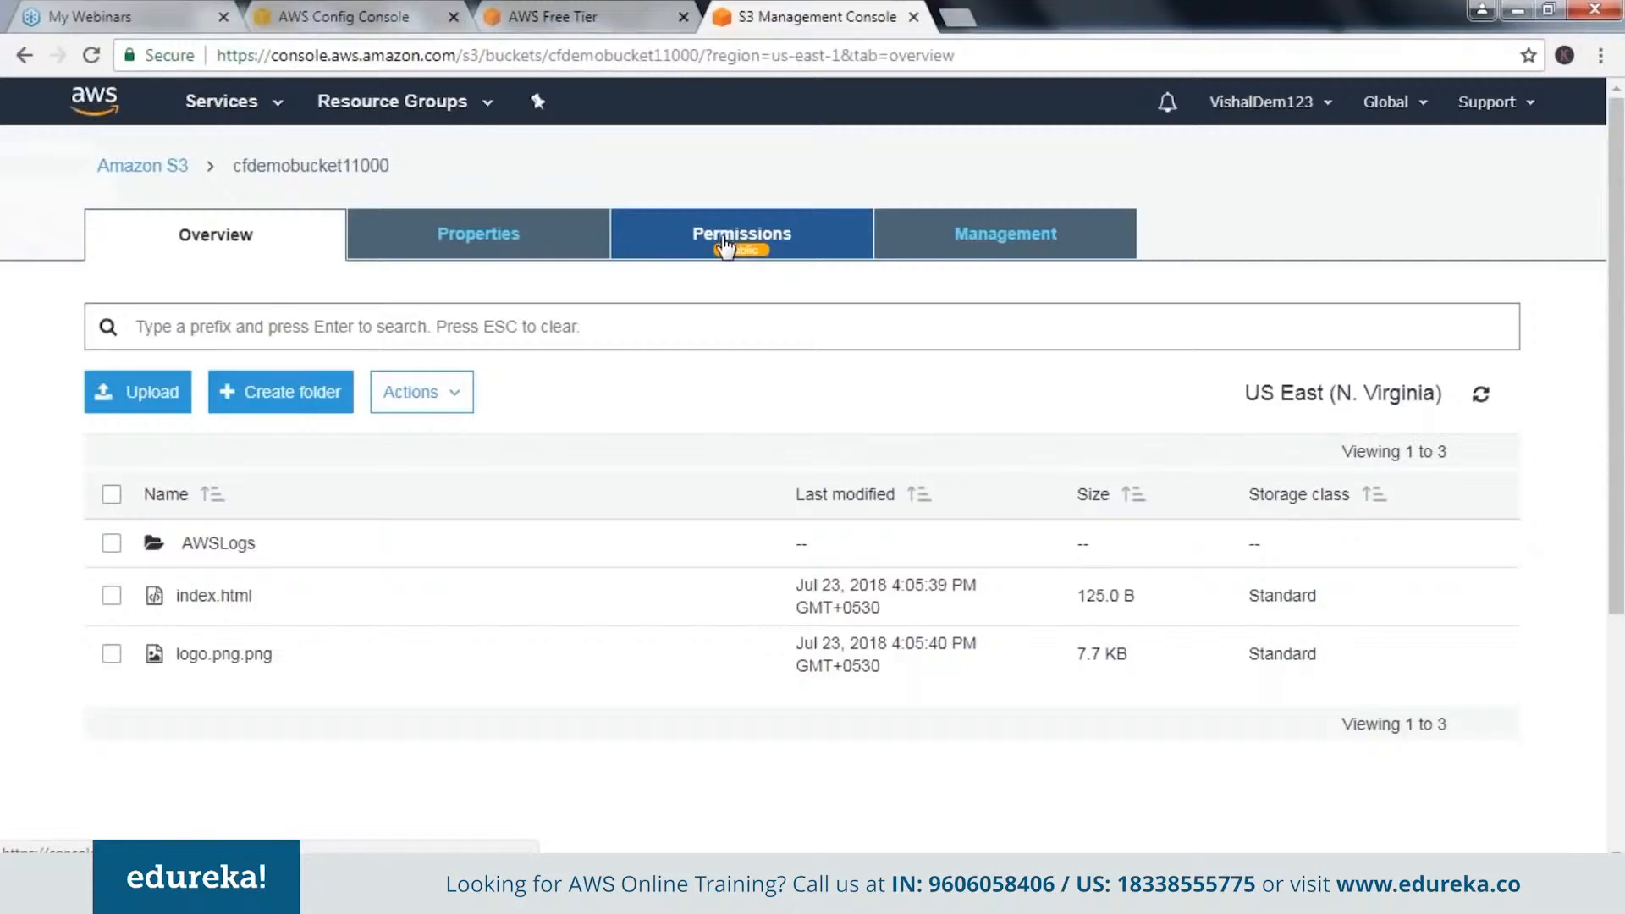
Return to the AWS Config settings and choose both the S3 bucket cfdemobucket11000 and the SNS topic SampleTopicForToday from the account.
{"action": "left_click", "coordinate": [559, 16]}
{"action": "left_click", "coordinate": [343, 17]}
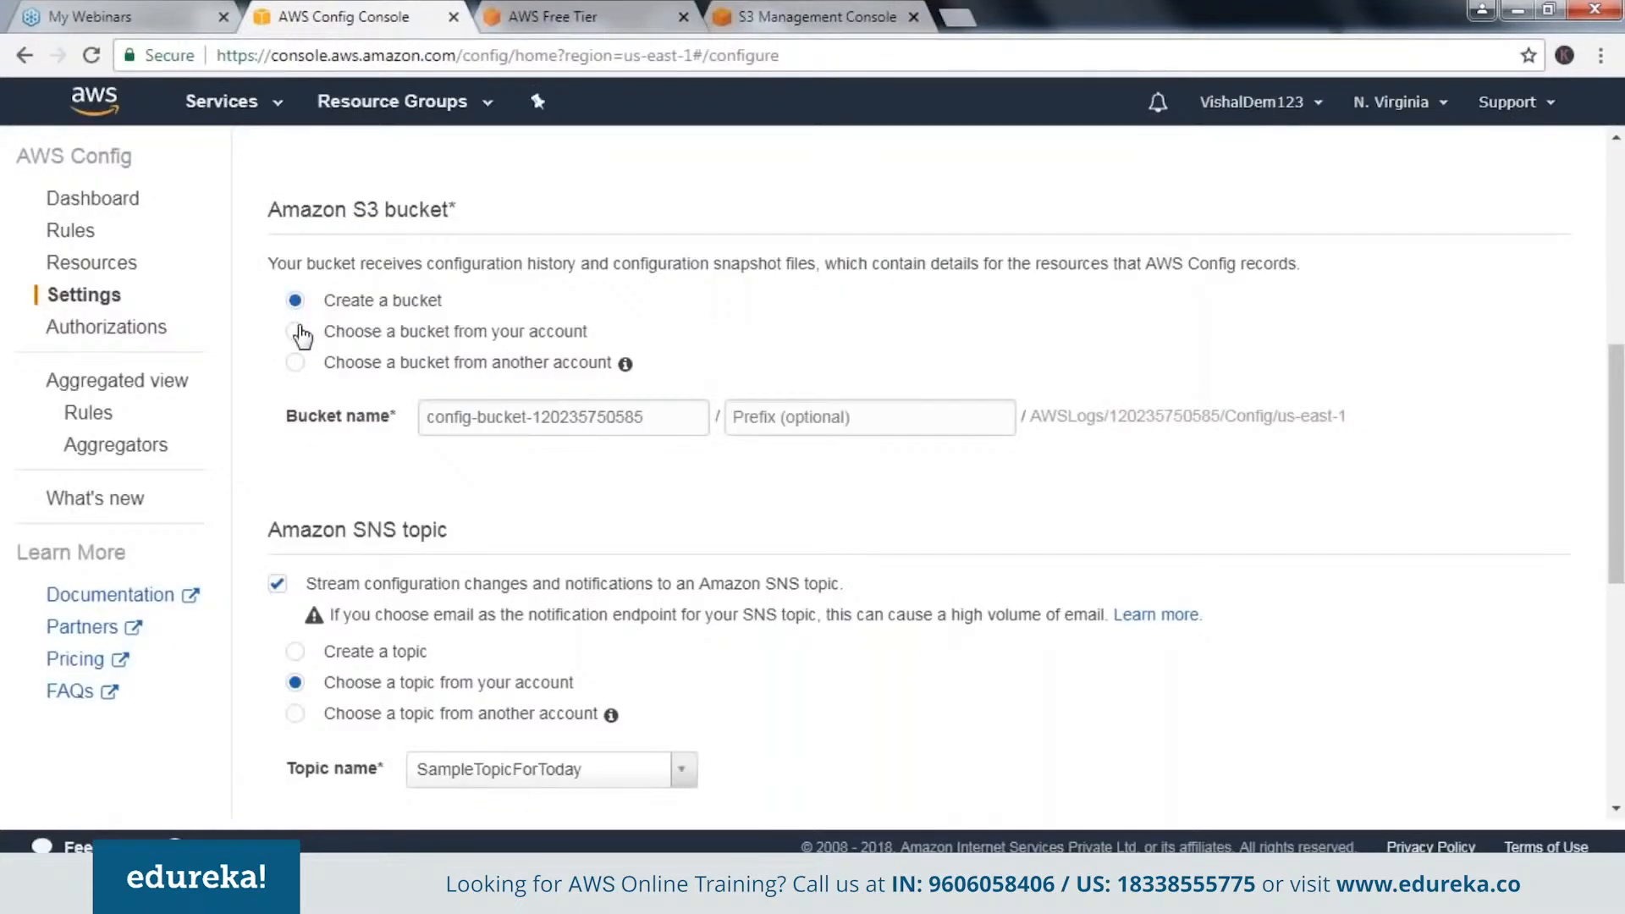
{"action": "left_click", "coordinate": [296, 332]}
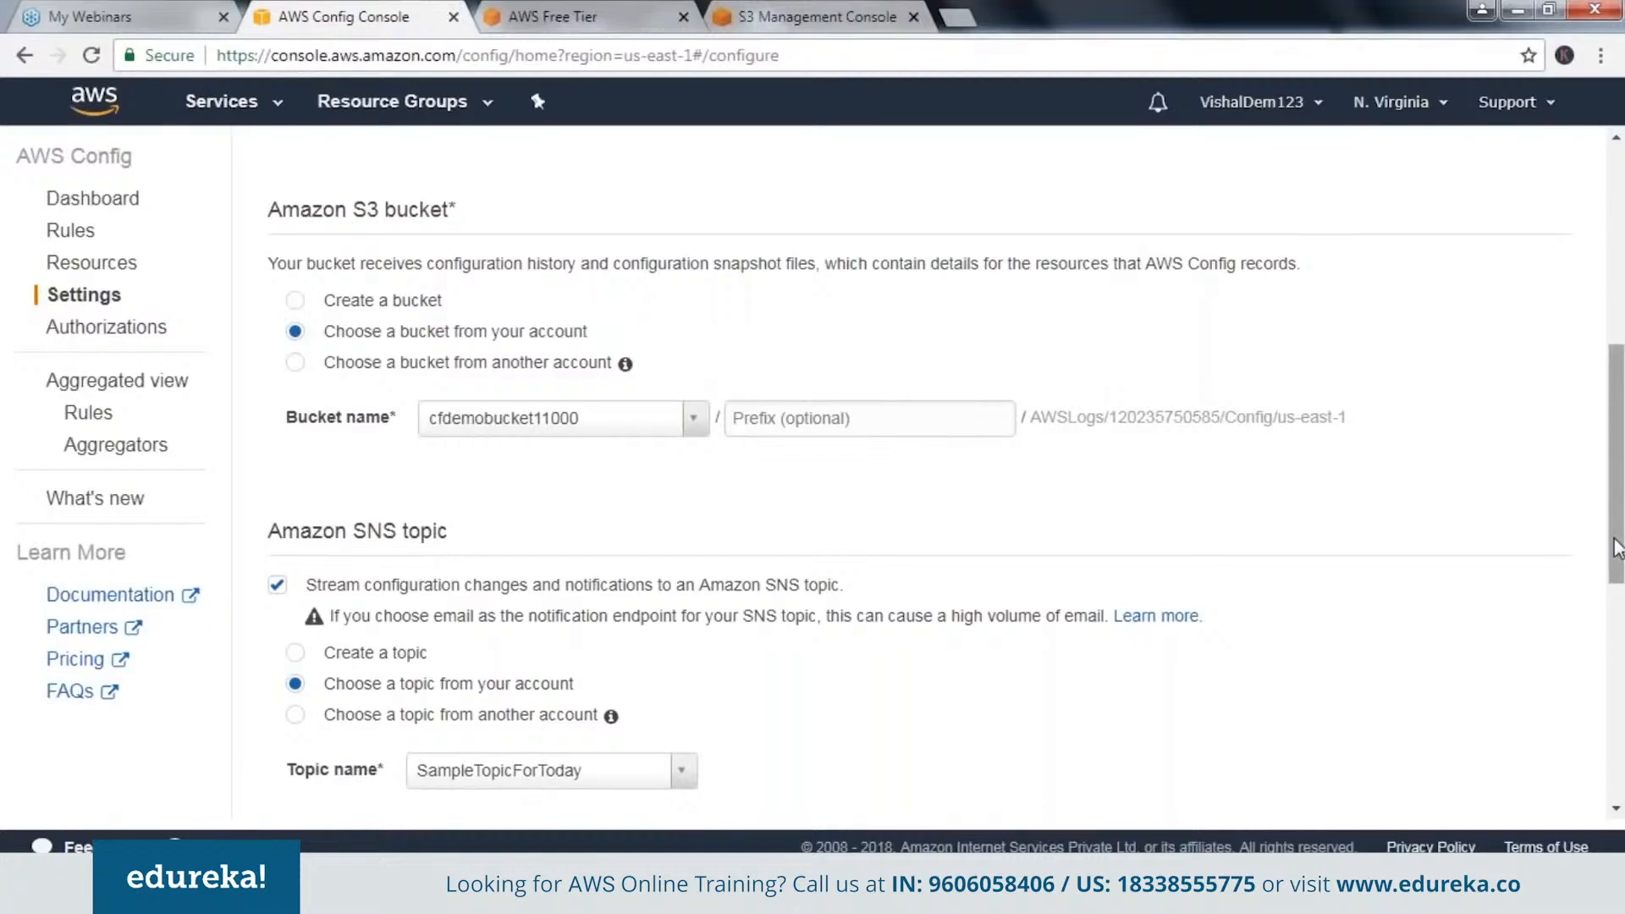
{"action": "left_click_drag", "start_coordinate": [1617, 549], "coordinate": [1618, 624]}
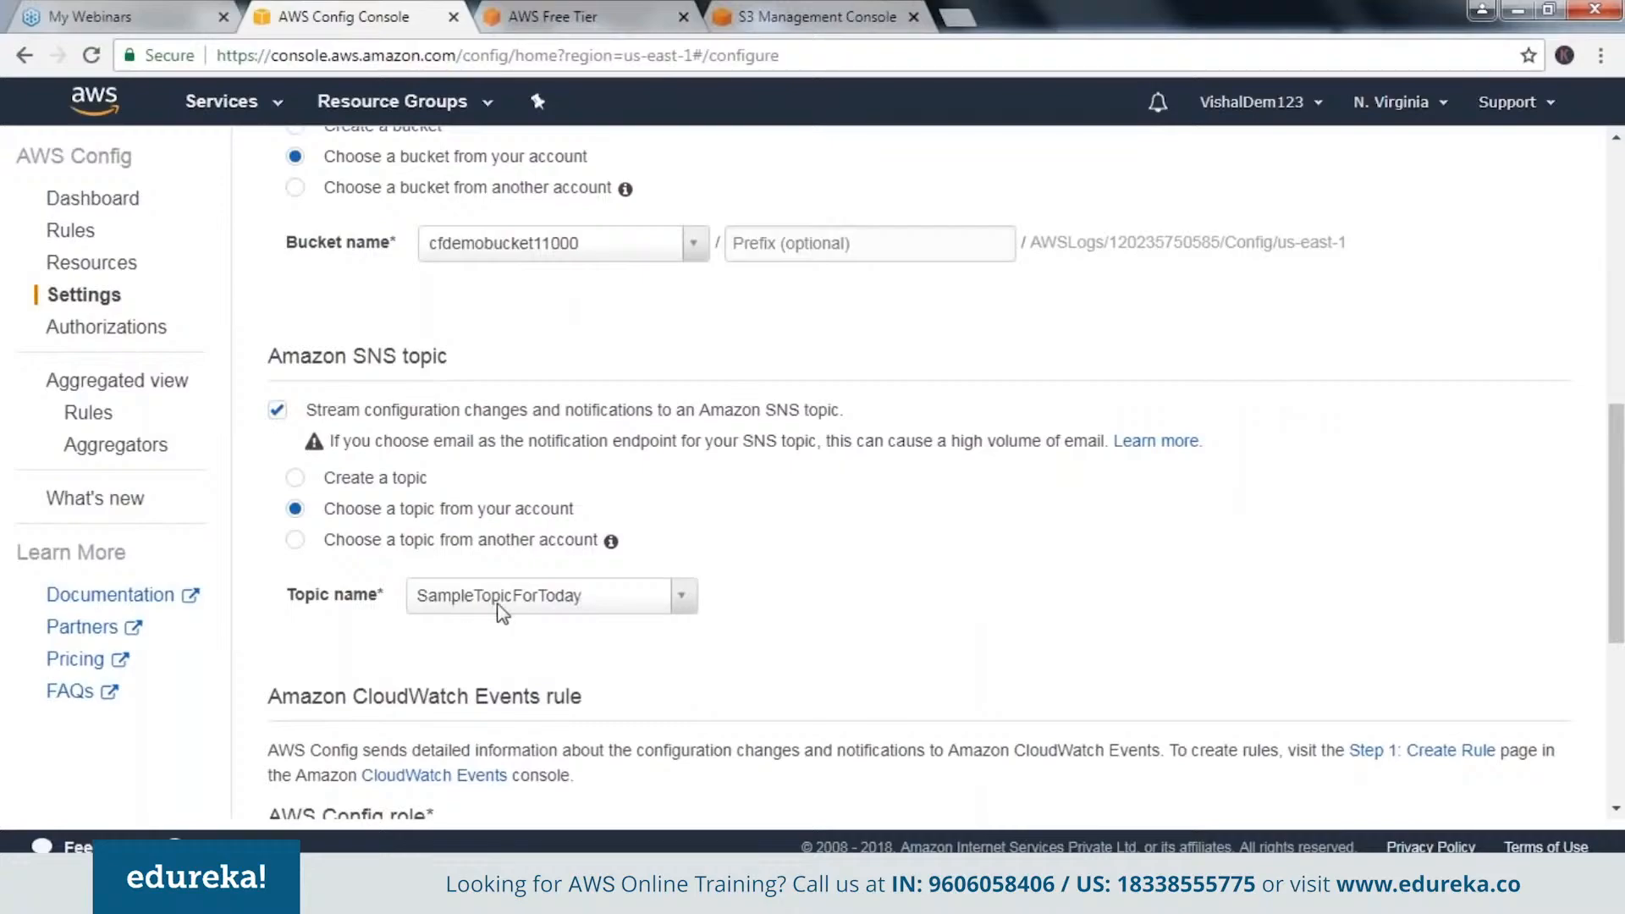
{"action": "left_click", "coordinate": [298, 478]}
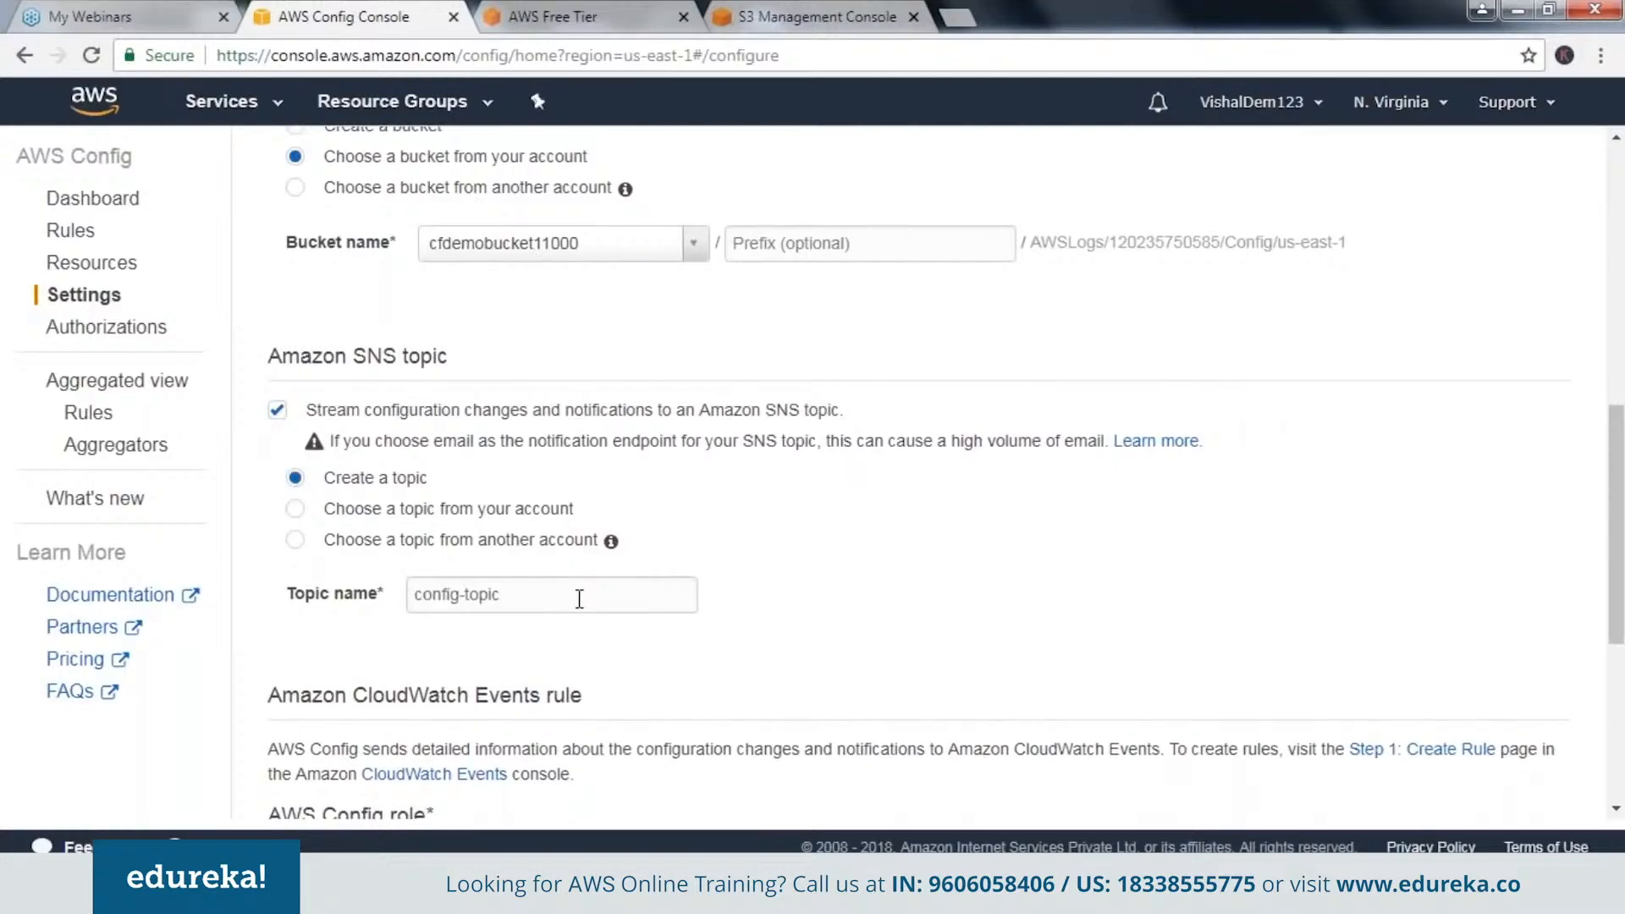
{"action": "left_click", "coordinate": [296, 510]}
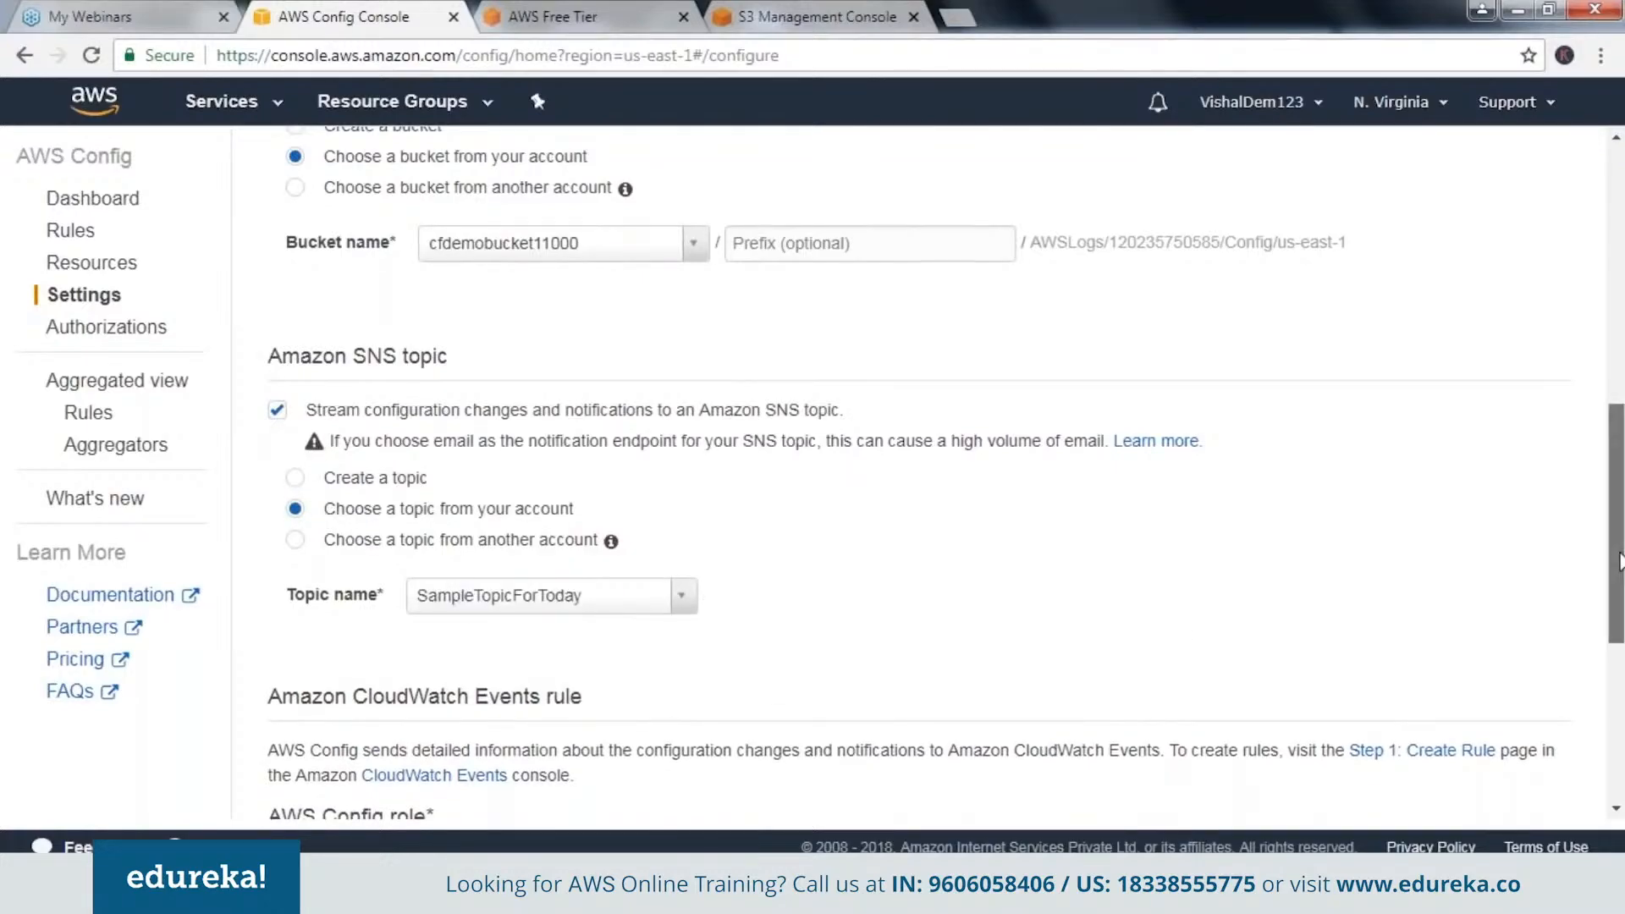
Save the AWS Config settings with the existing service-linked role, and review the saved recording and bucket settings.
{"action": "scroll", "coordinate": [1620, 560], "scroll_direction": "down", "scroll_amount": 3}
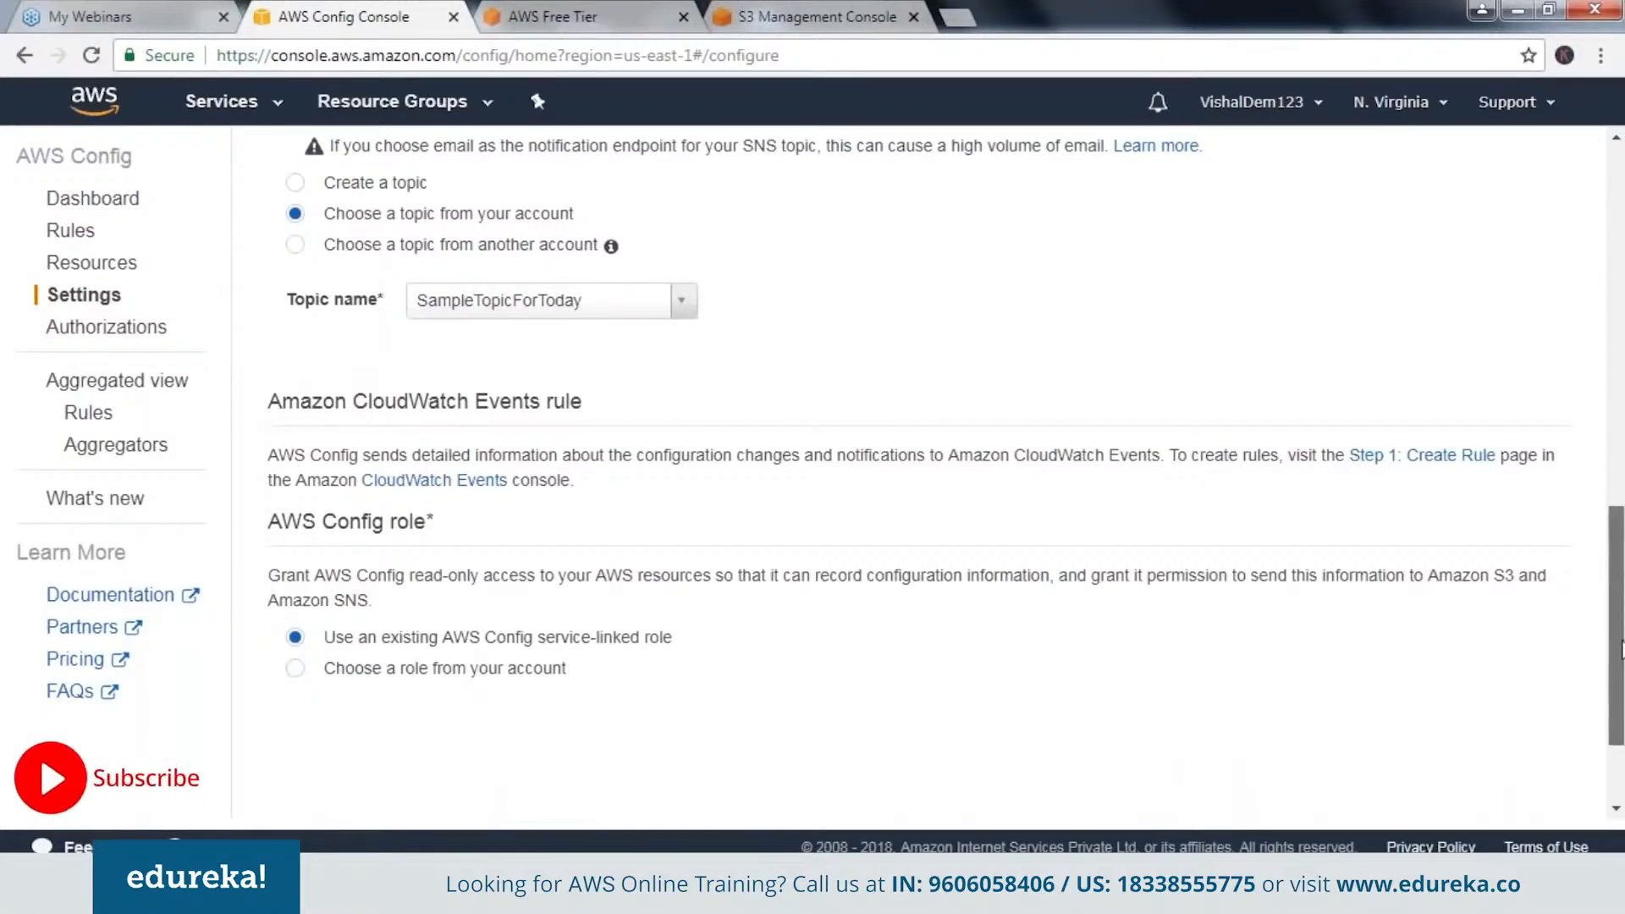
{"action": "scroll", "coordinate": [1621, 651], "scroll_direction": "down", "scroll_amount": 1}
{"action": "scroll", "coordinate": [1621, 651], "scroll_direction": "down", "scroll_amount": 1}
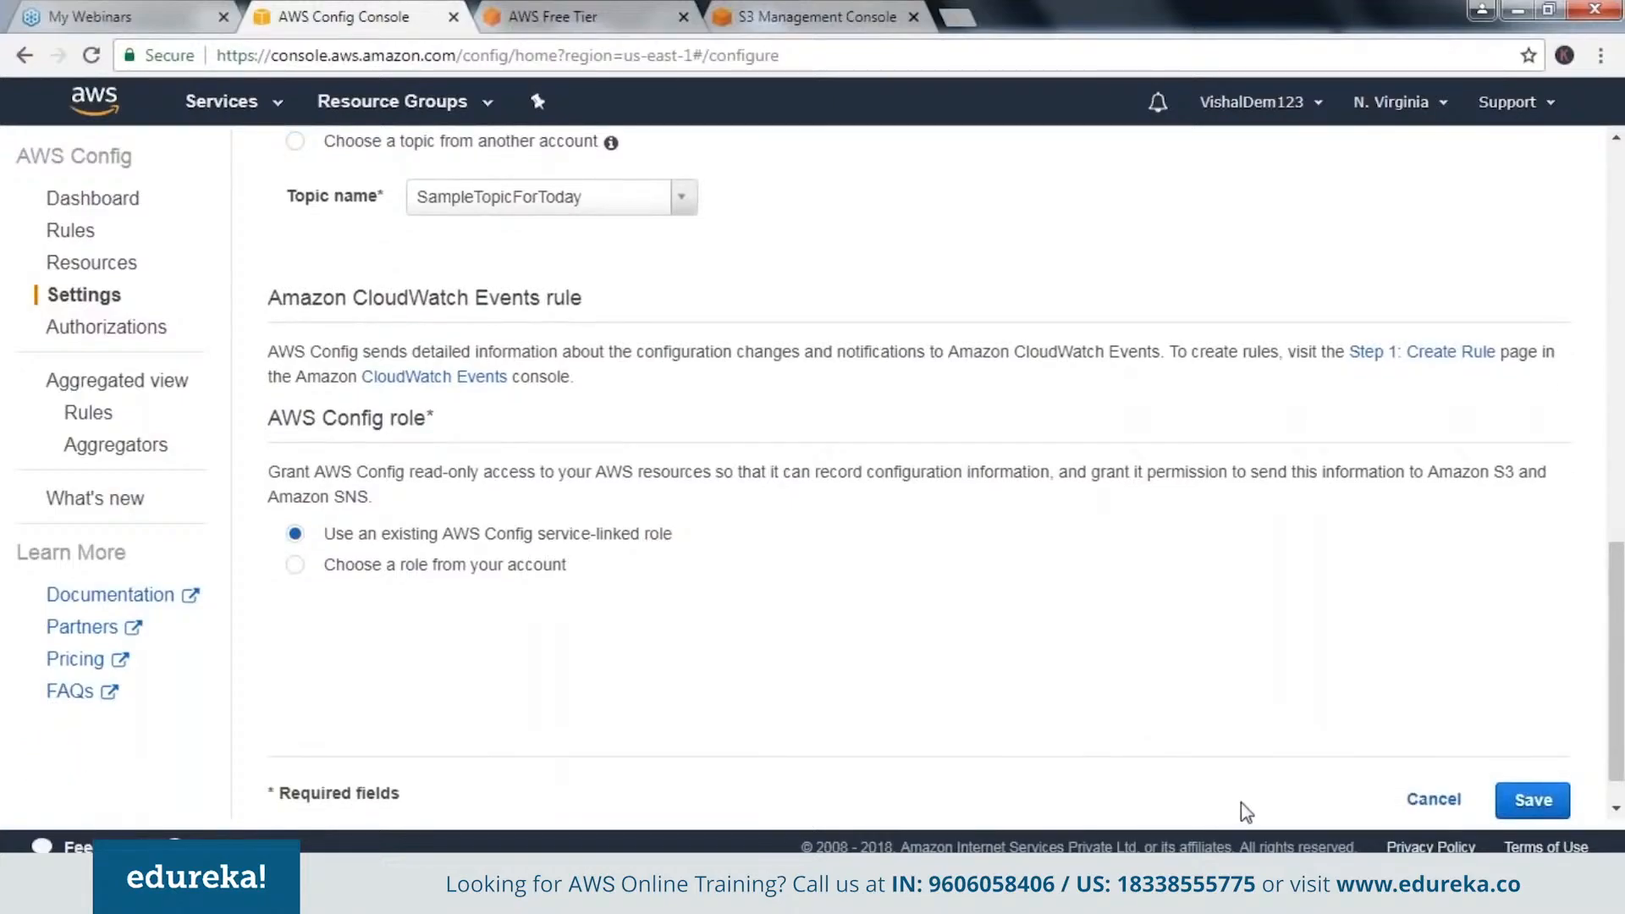
{"action": "left_click", "coordinate": [1534, 801]}
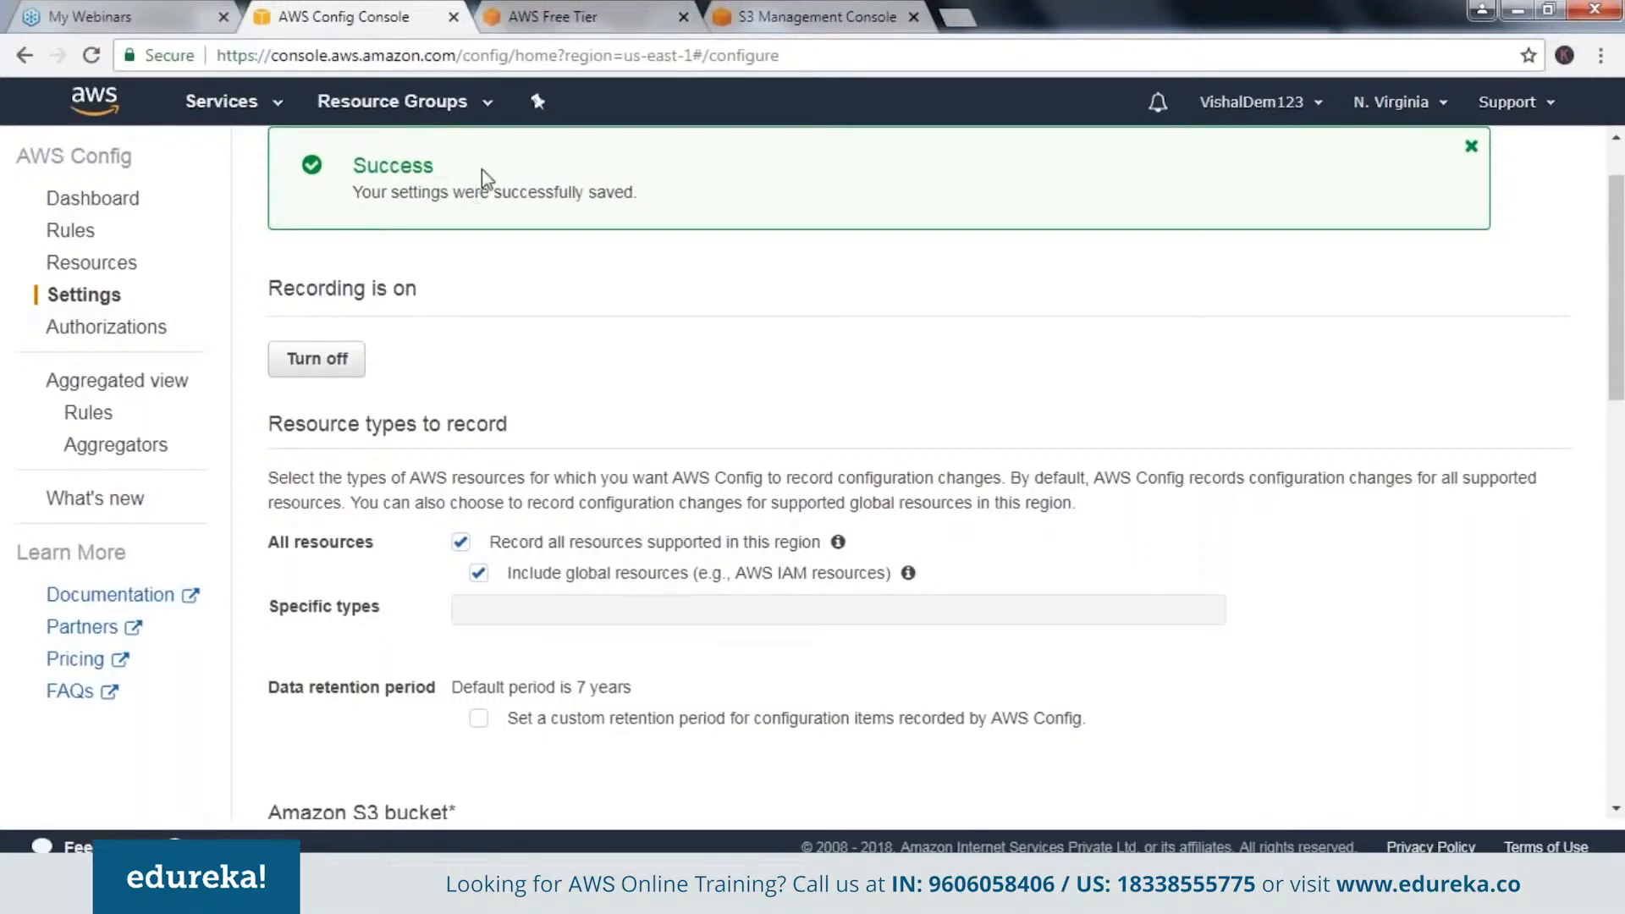
{"action": "left_click", "coordinate": [817, 2]}
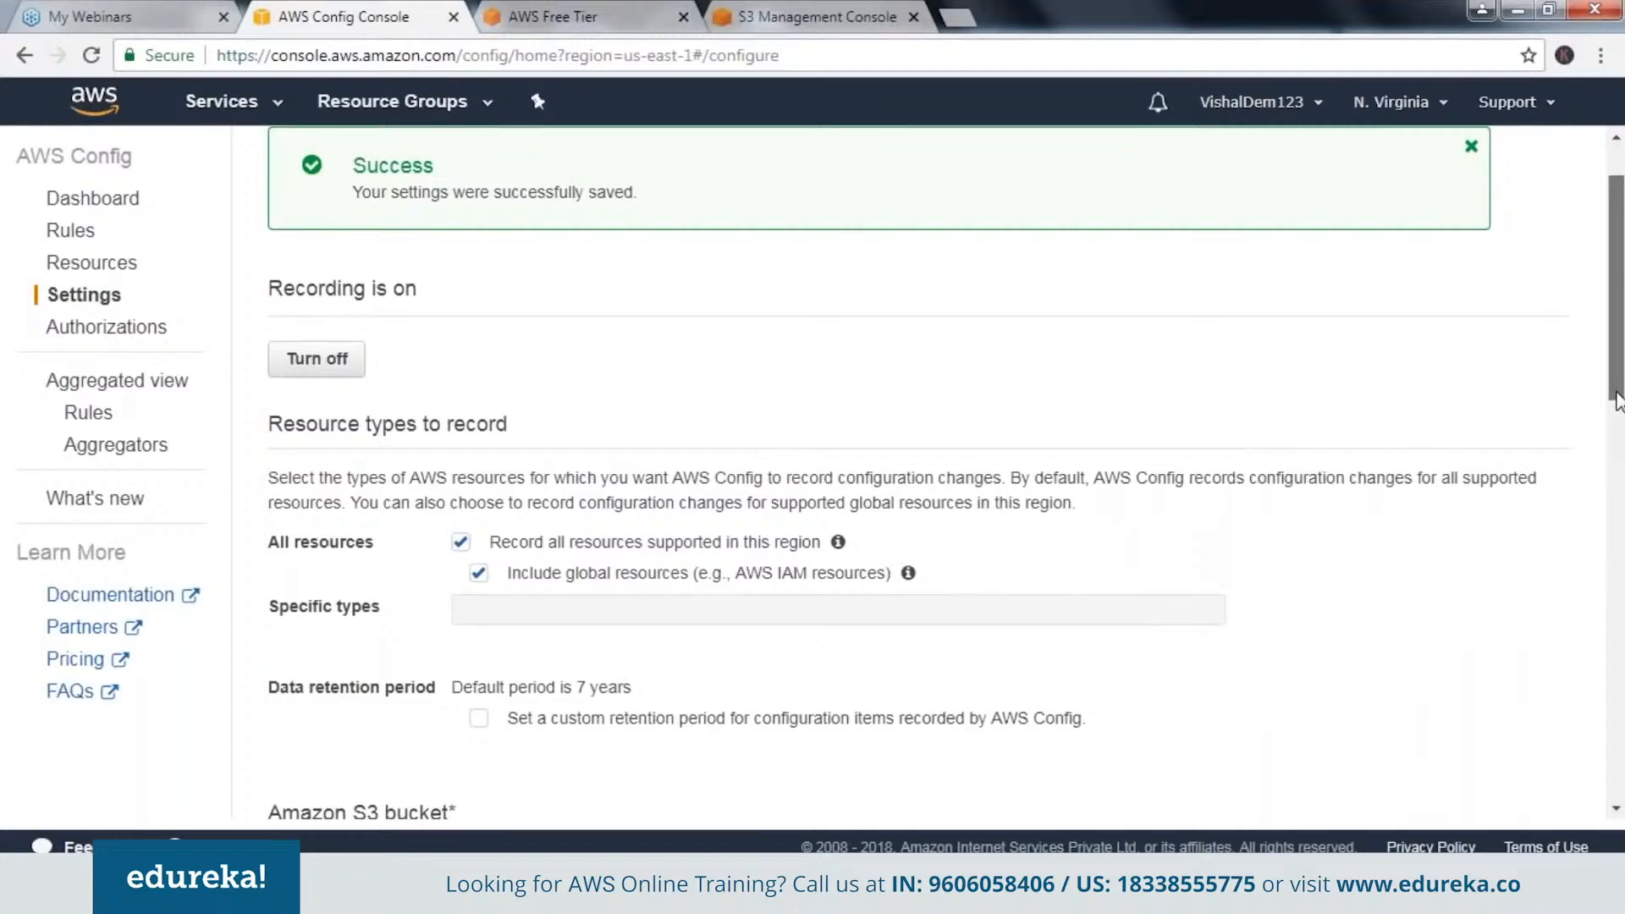
{"action": "left_click_drag", "start_coordinate": [1617, 397], "coordinate": [1615, 527]}
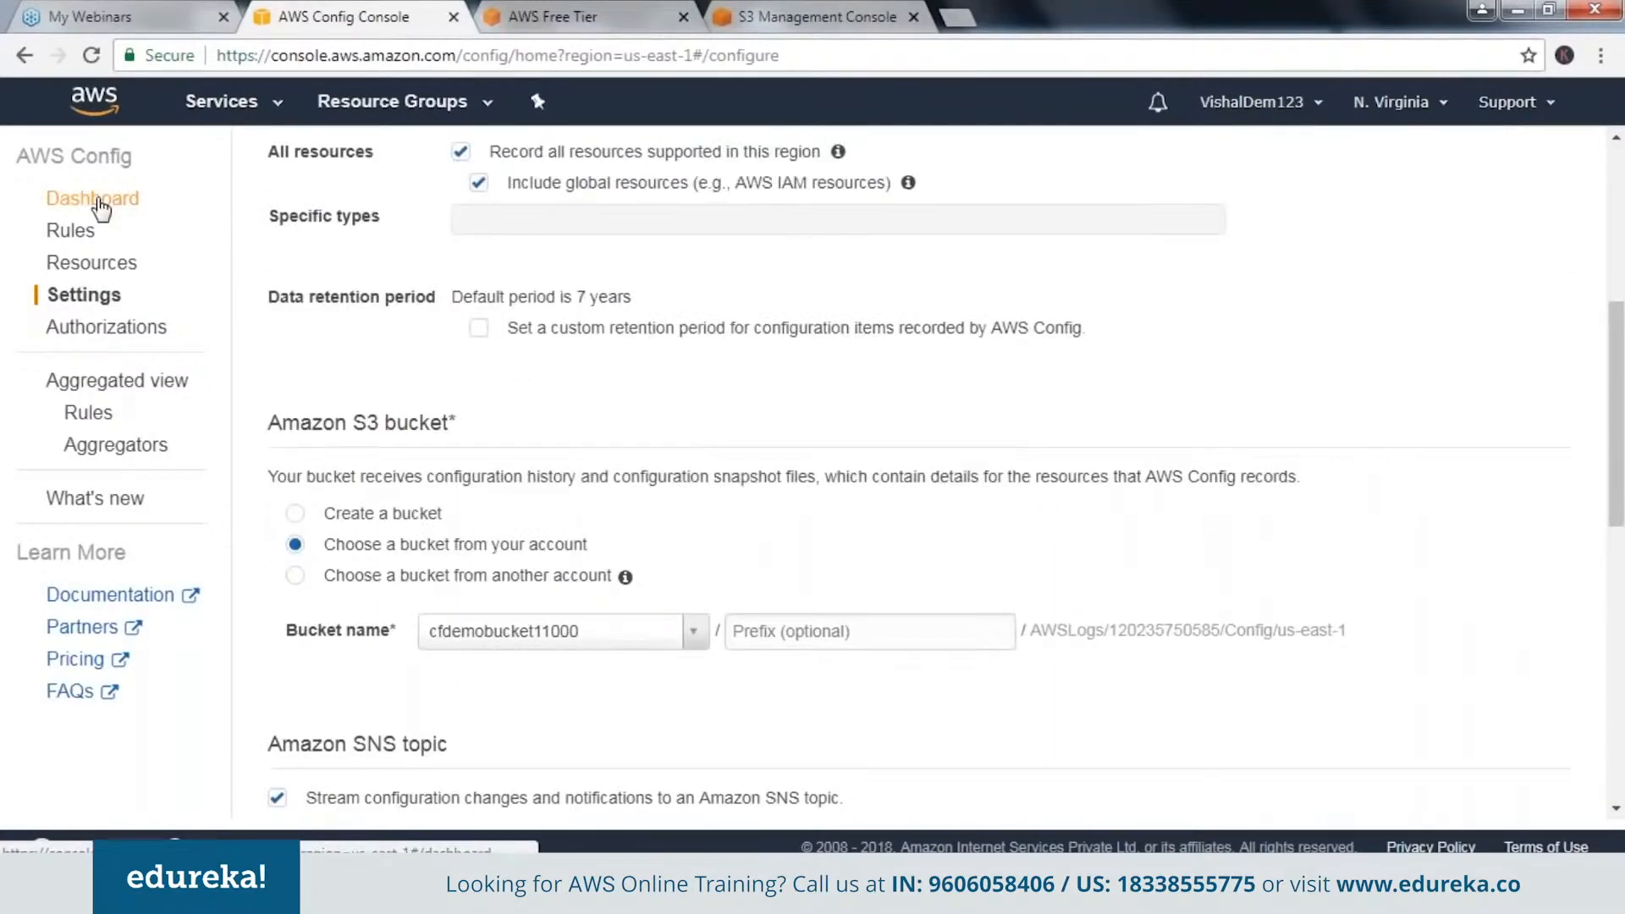
From the Config dashboard, list the EC2 Instance resources and open the instance's configuration timeline.
{"action": "left_click", "coordinate": [95, 200]}
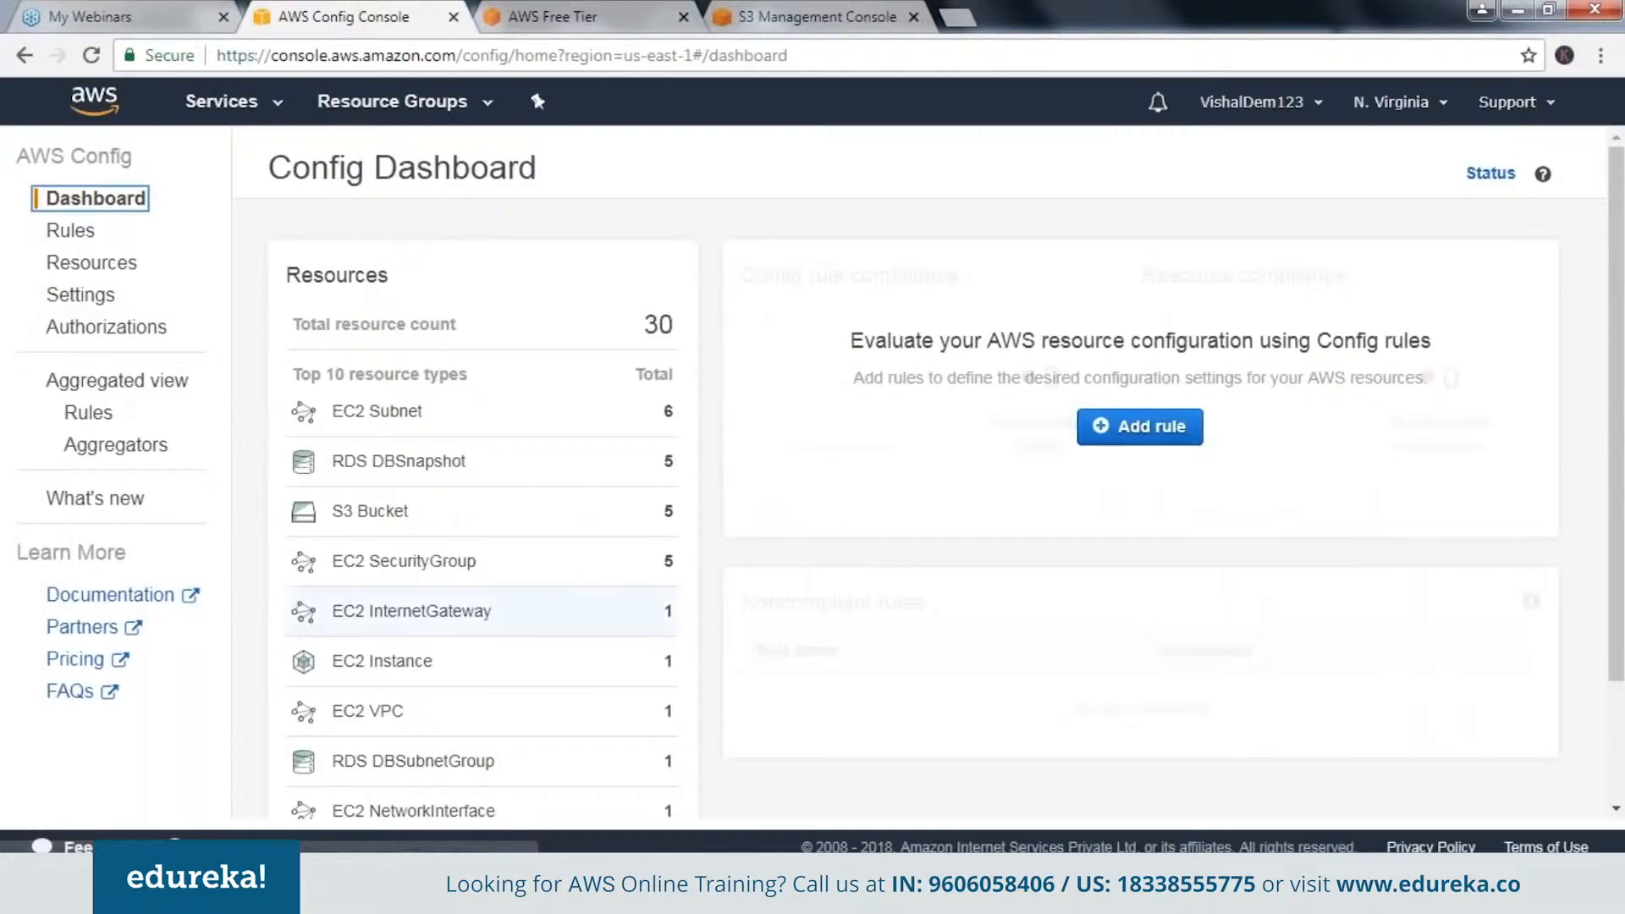
{"action": "left_click", "coordinate": [402, 669]}
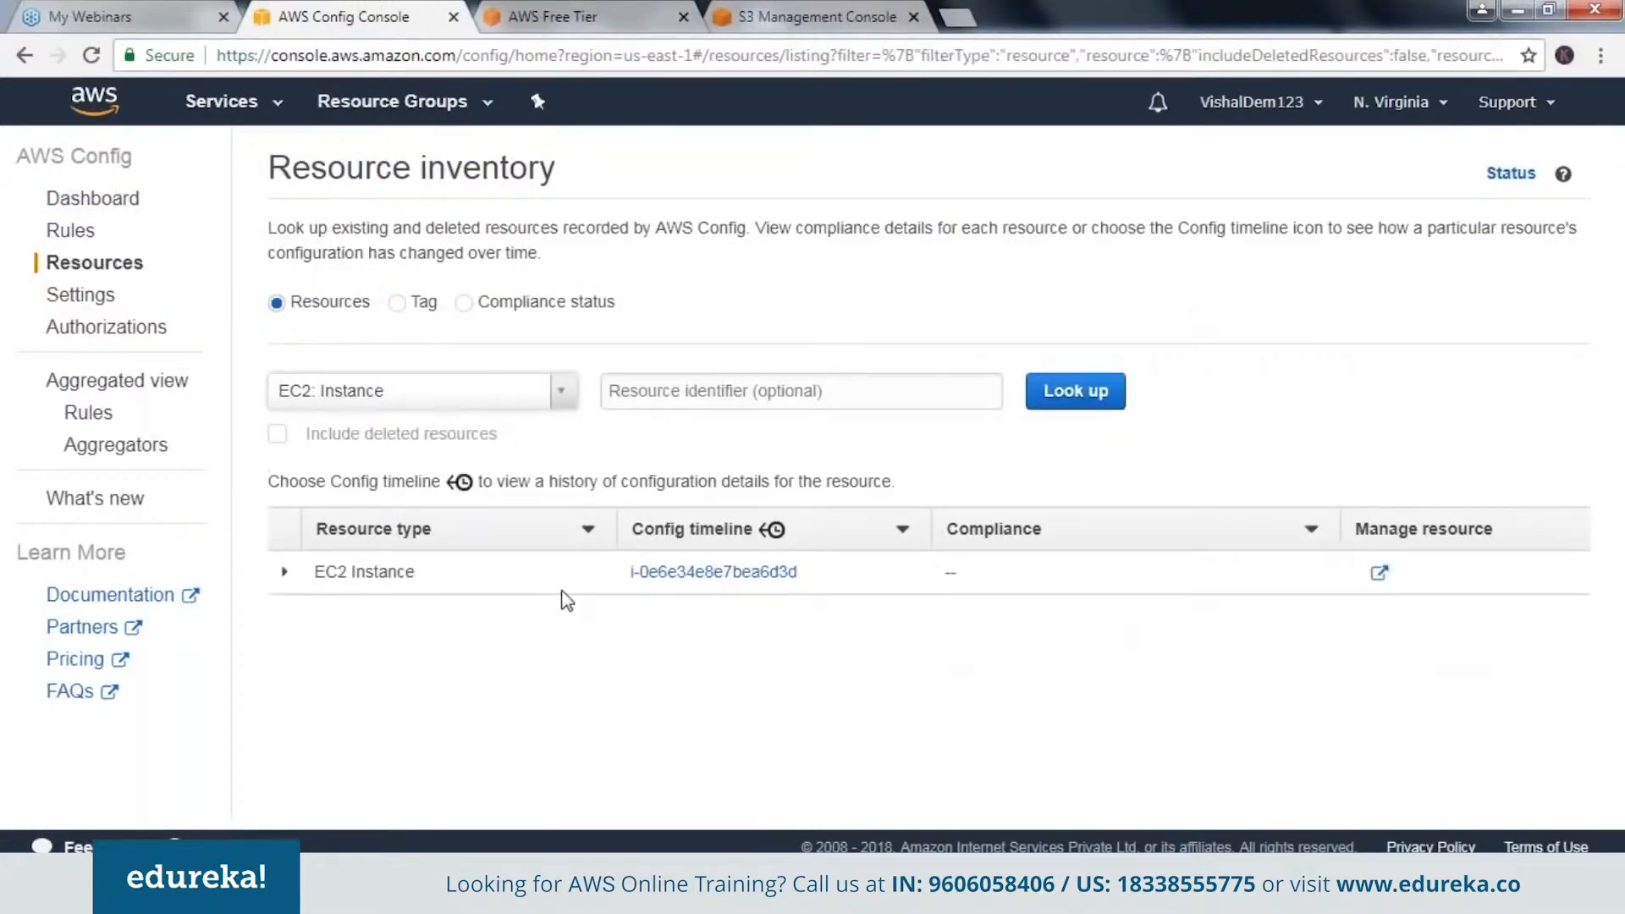
{"action": "left_click", "coordinate": [668, 574]}
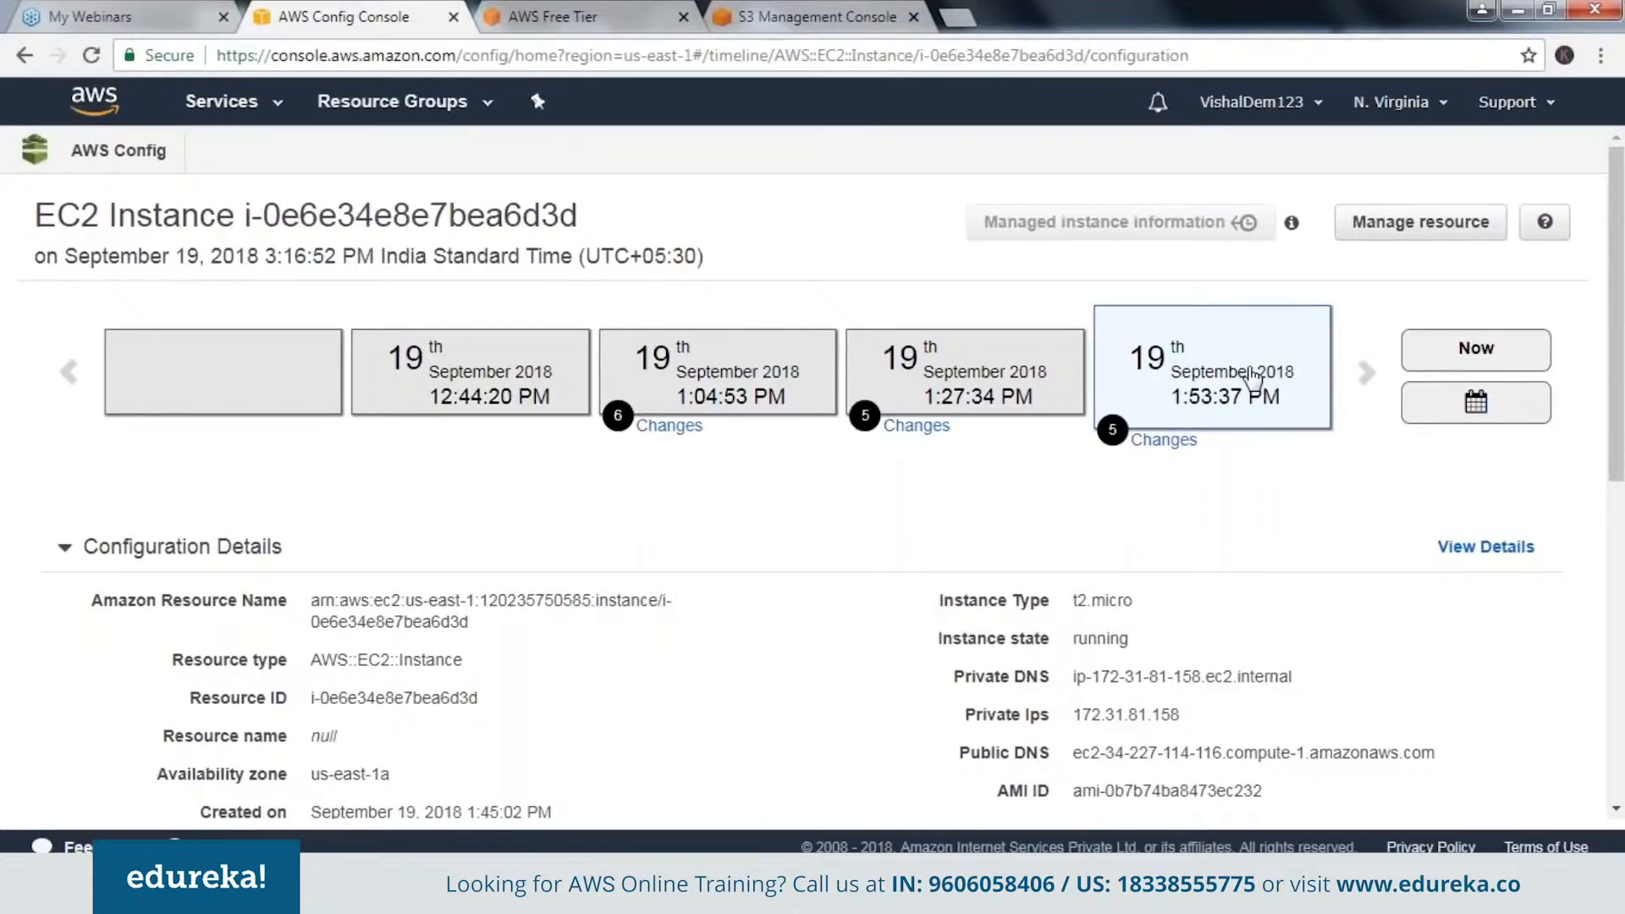
Open the changes recorded for the EC2 instance at 1:53:37 PM on 19 September 2018 and examine the changed configuration fields.
{"action": "left_click", "coordinate": [1115, 438]}
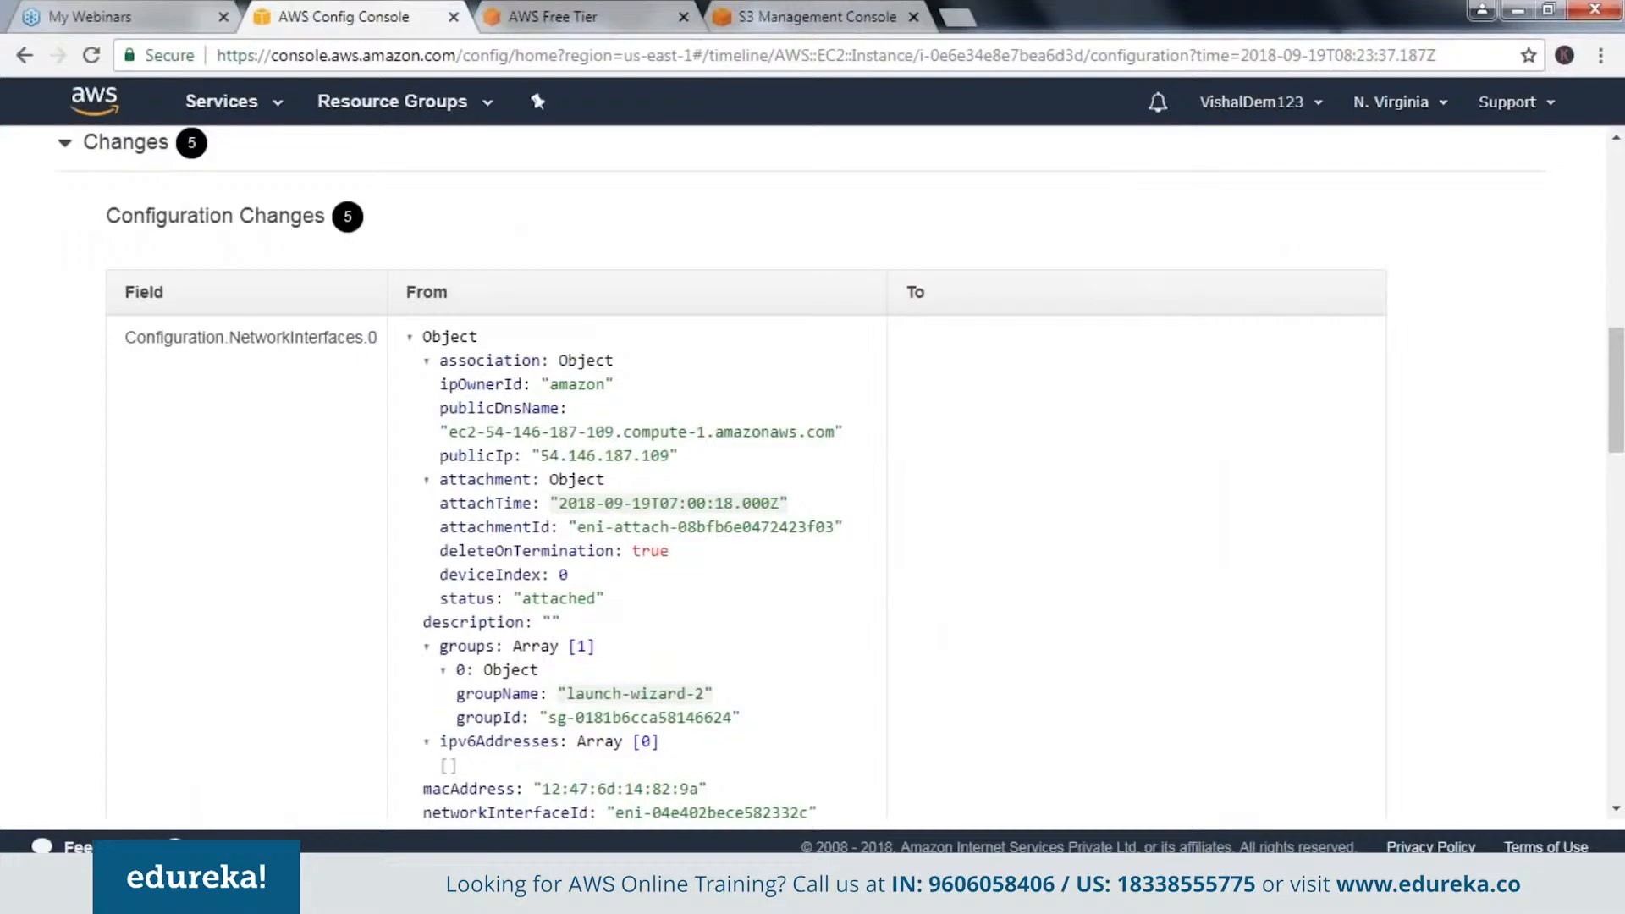
{"action": "scroll", "coordinate": [135, 576], "scroll_direction": "up", "scroll_amount": 5}
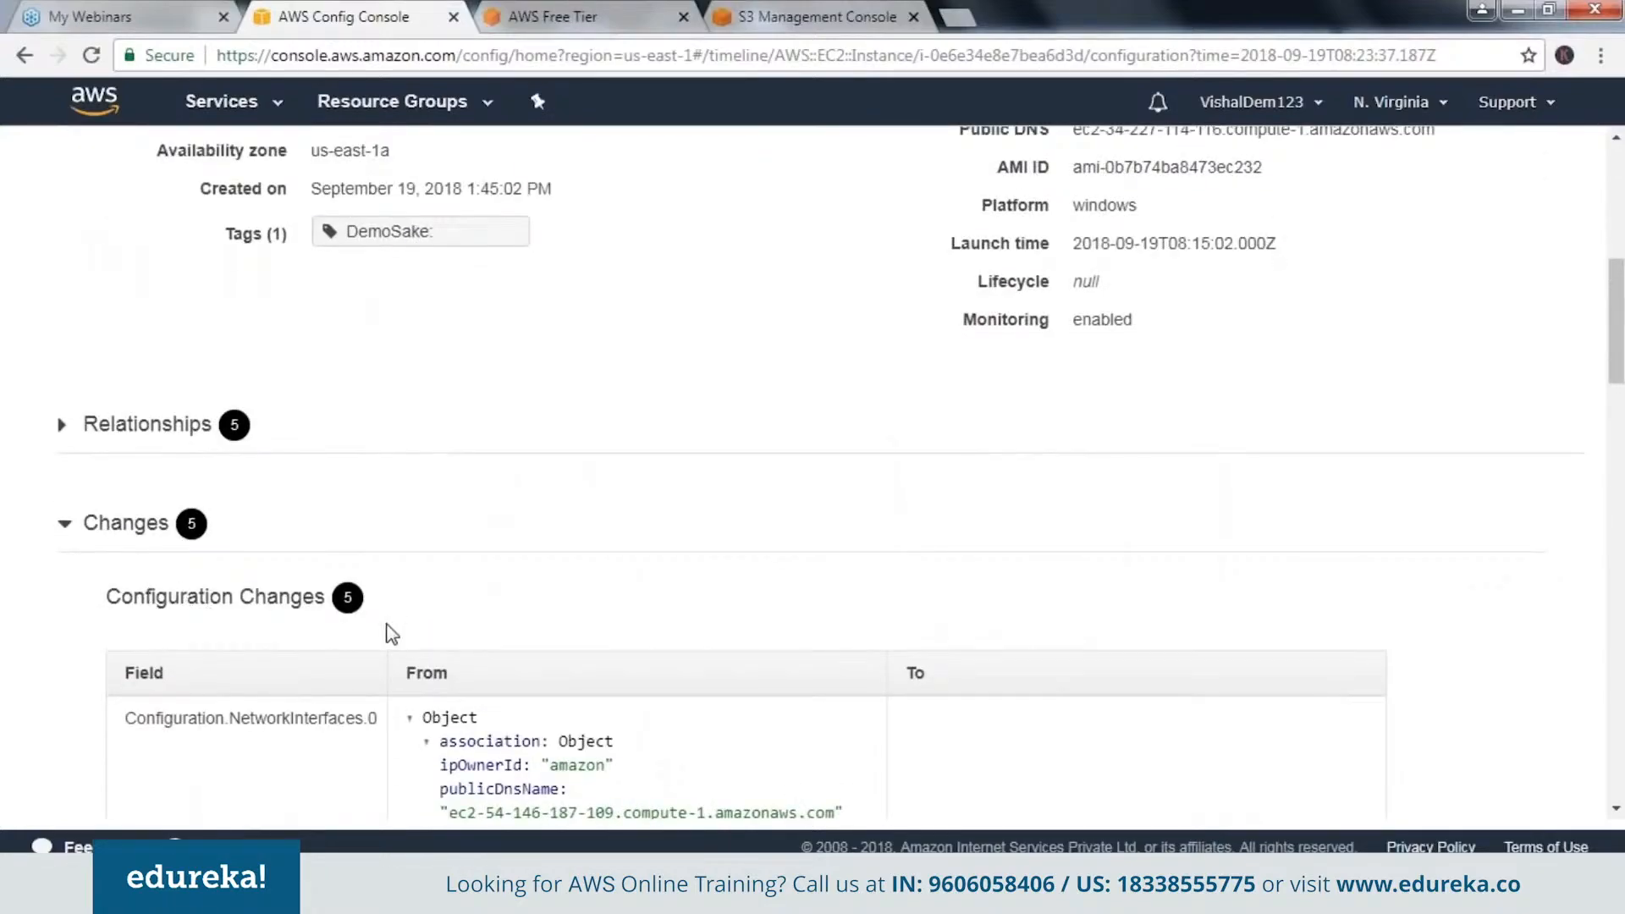
{"action": "scroll", "coordinate": [391, 634], "scroll_direction": "down", "scroll_amount": 1}
{"action": "scroll", "coordinate": [391, 634], "scroll_direction": "down", "scroll_amount": 6}
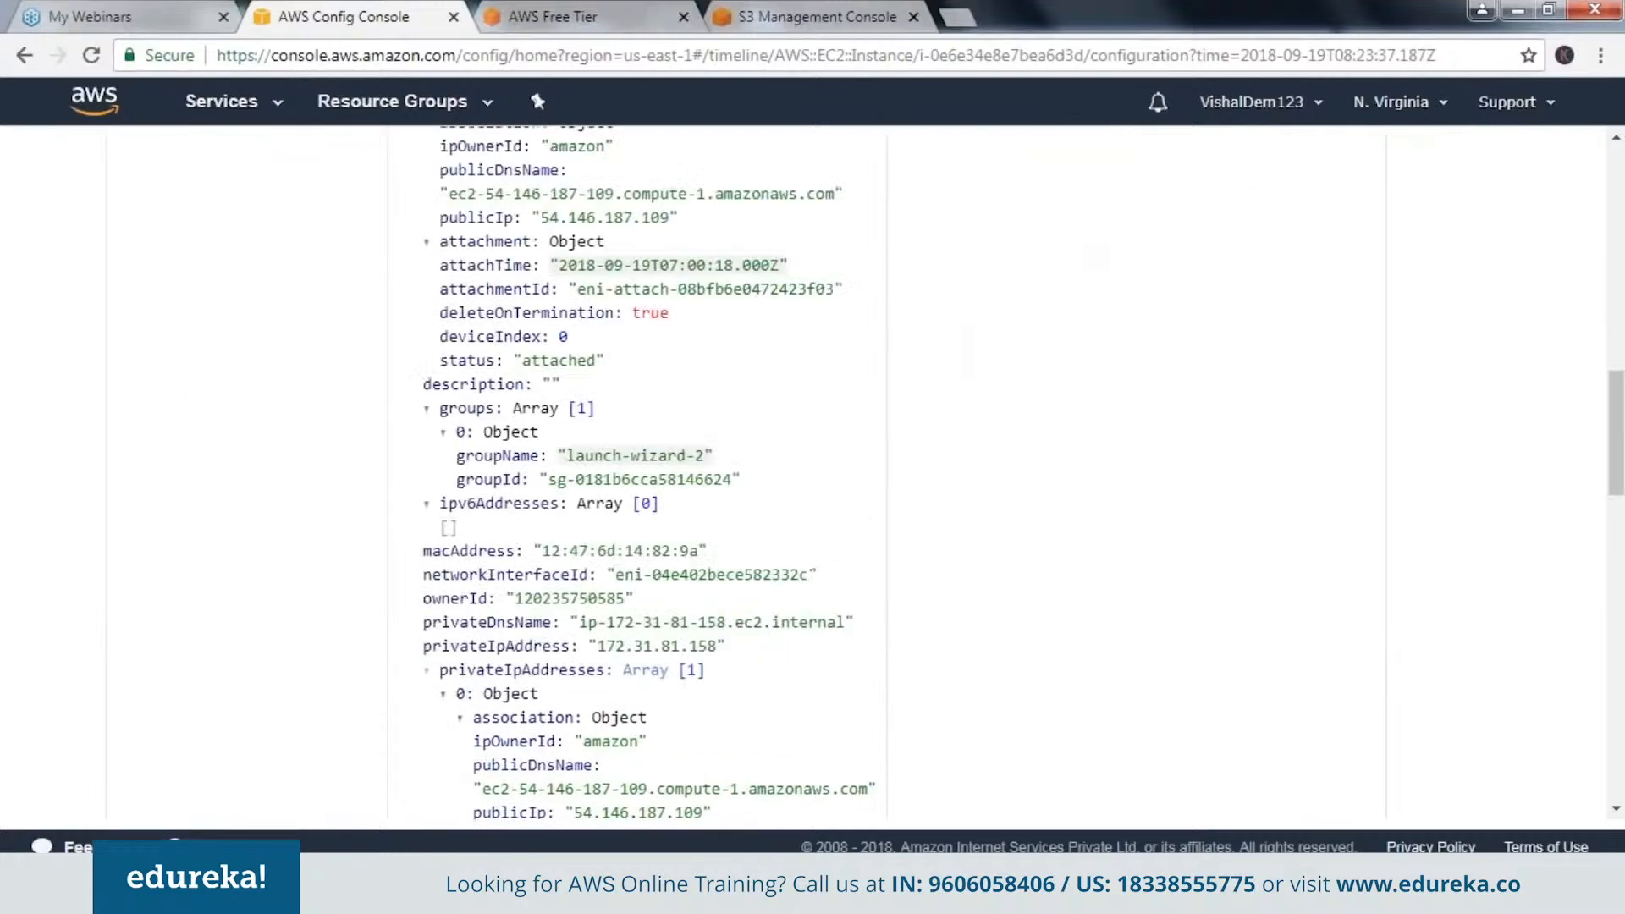
{"action": "scroll", "coordinate": [420, 574], "scroll_direction": "down", "scroll_amount": 7}
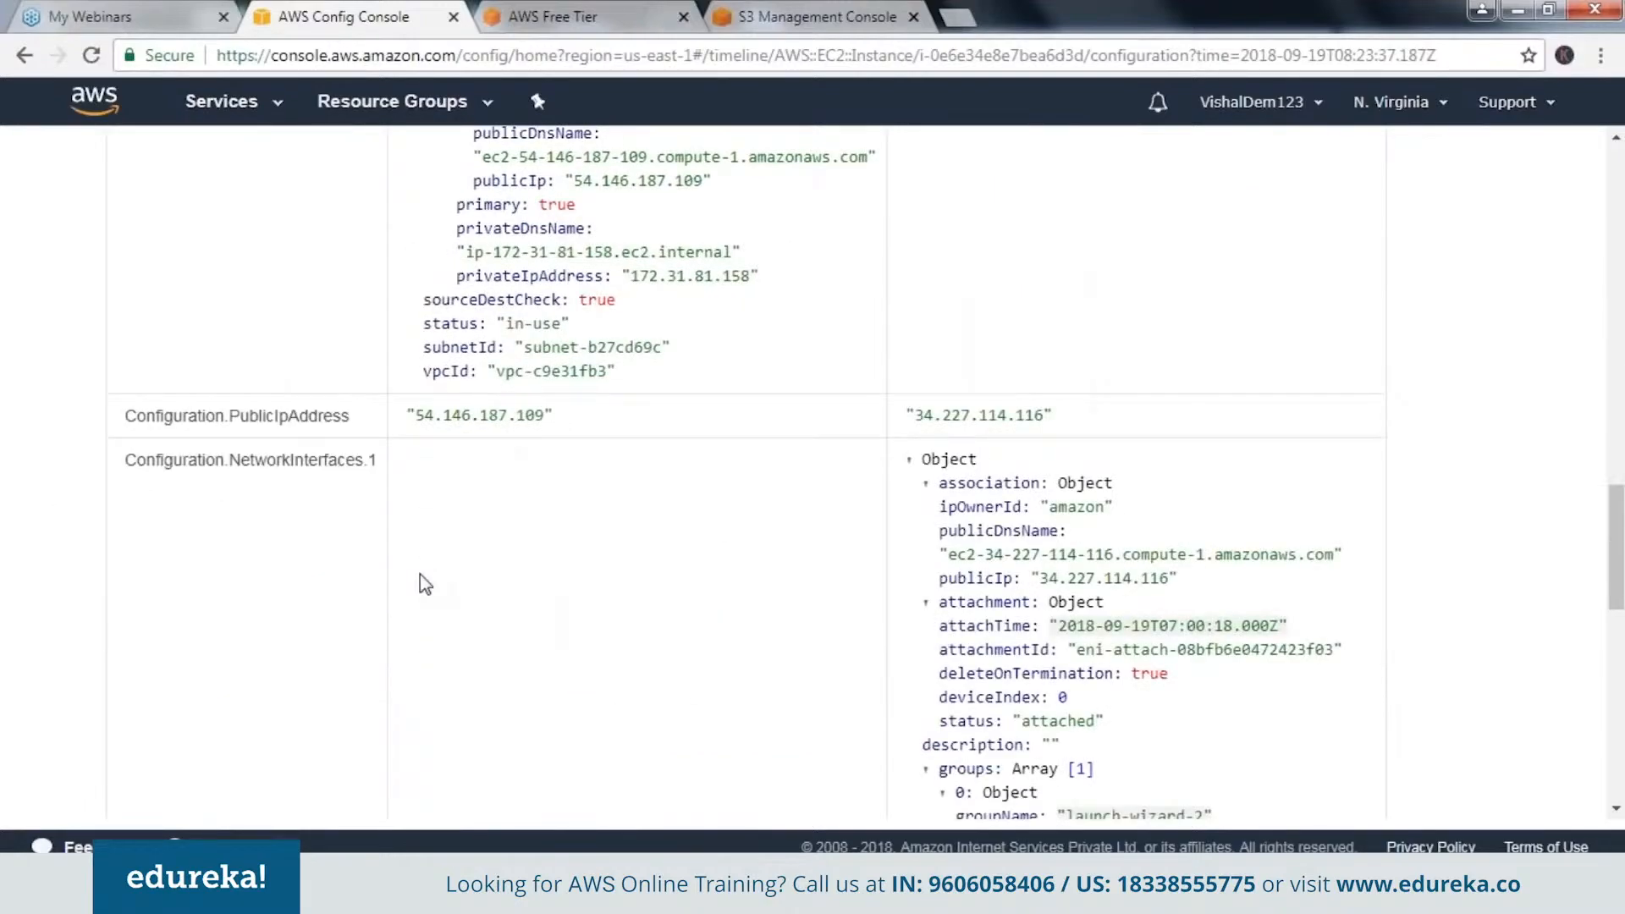
{"action": "scroll", "coordinate": [420, 574], "scroll_direction": "down", "scroll_amount": 12}
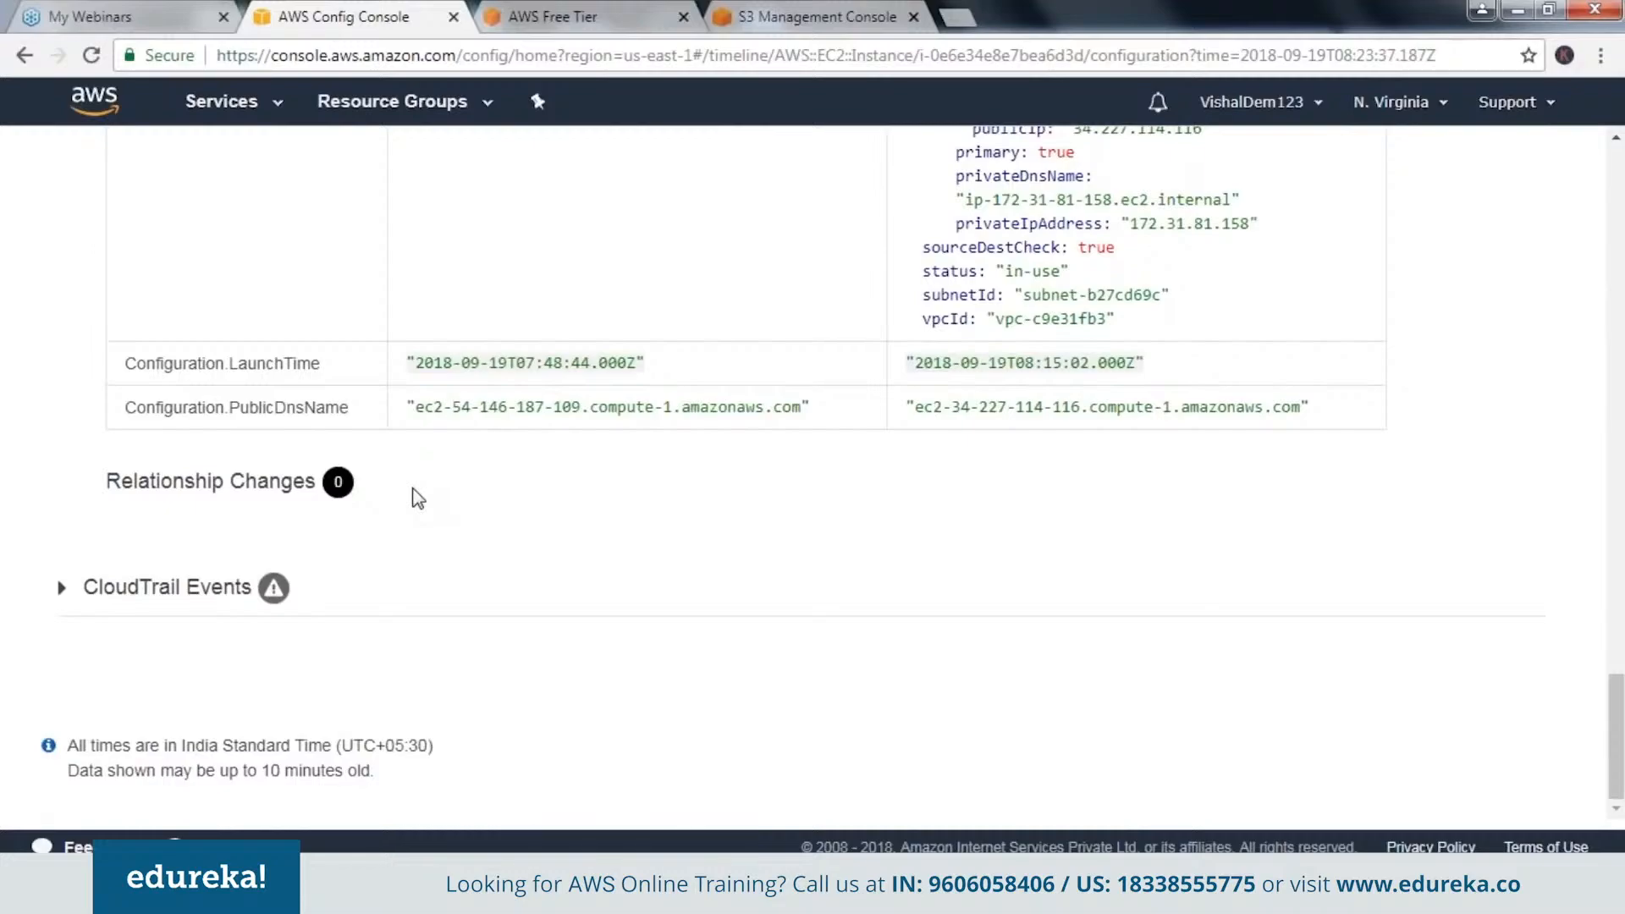
{"action": "scroll", "coordinate": [417, 498], "scroll_direction": "up", "scroll_amount": 1}
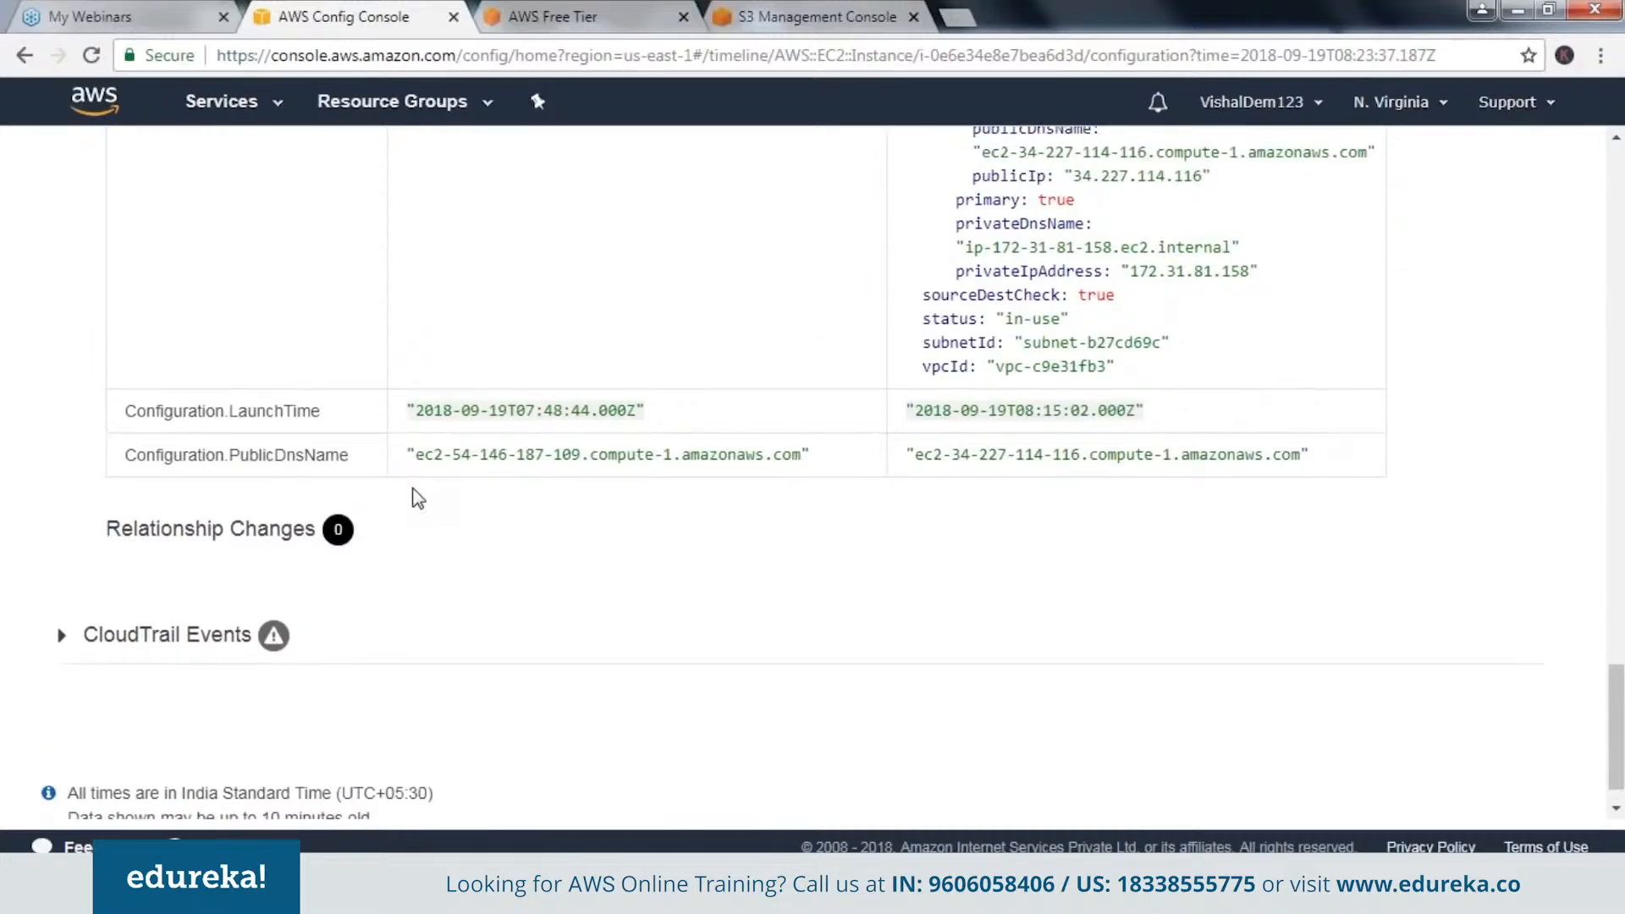
{"action": "scroll", "coordinate": [418, 498], "scroll_direction": "up", "scroll_amount": 1}
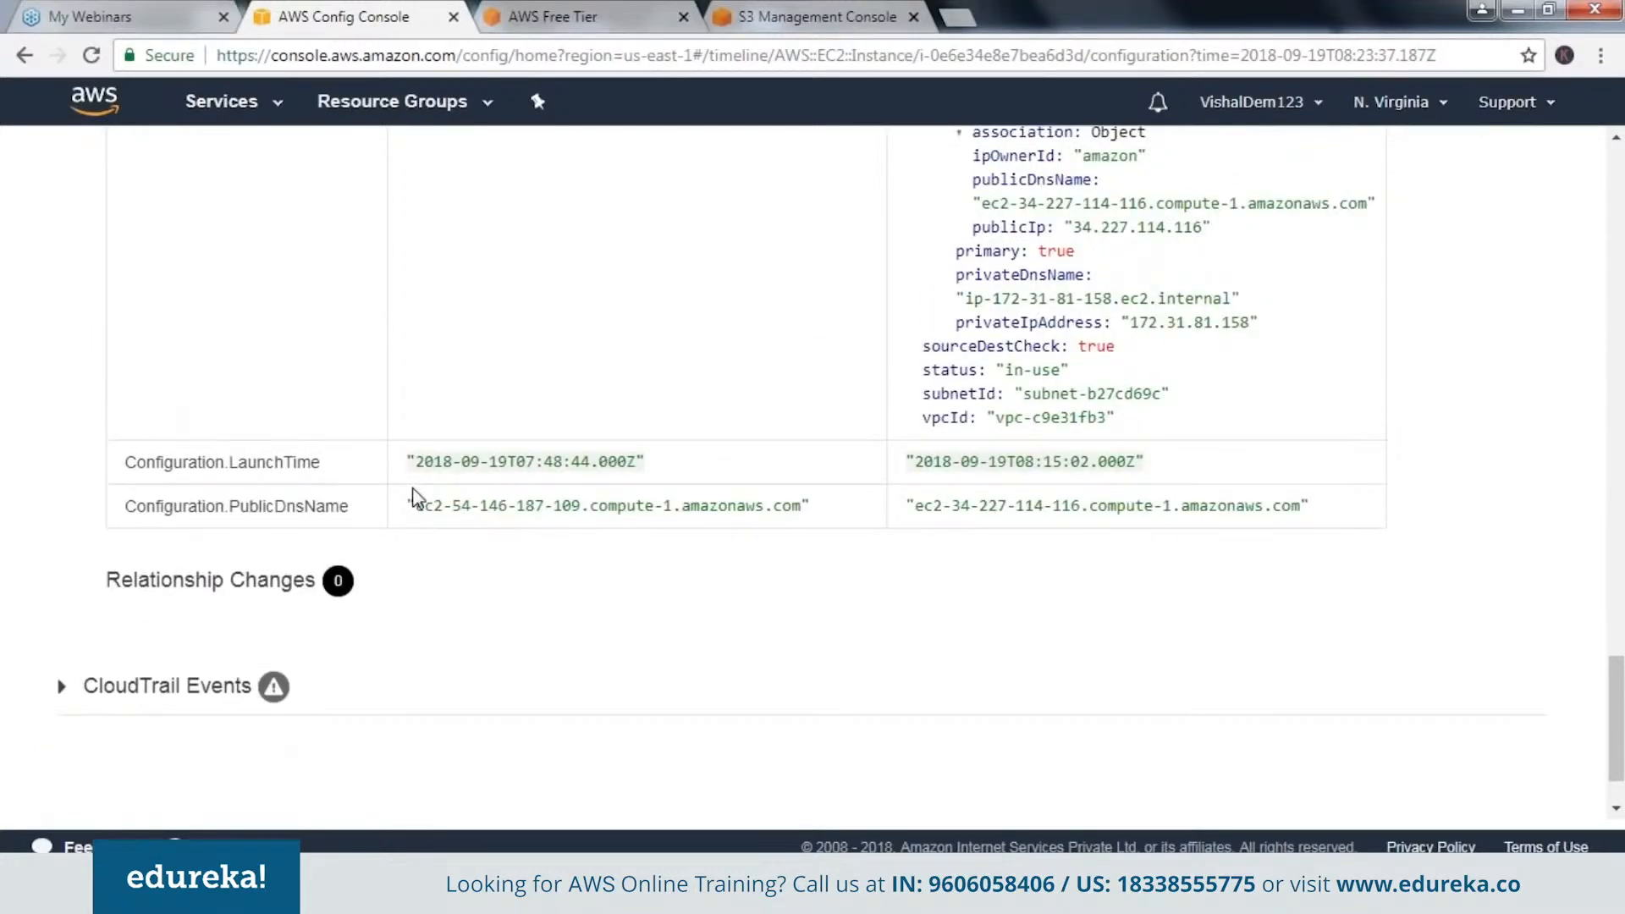
{"action": "scroll", "coordinate": [413, 498], "scroll_direction": "up", "scroll_amount": 10}
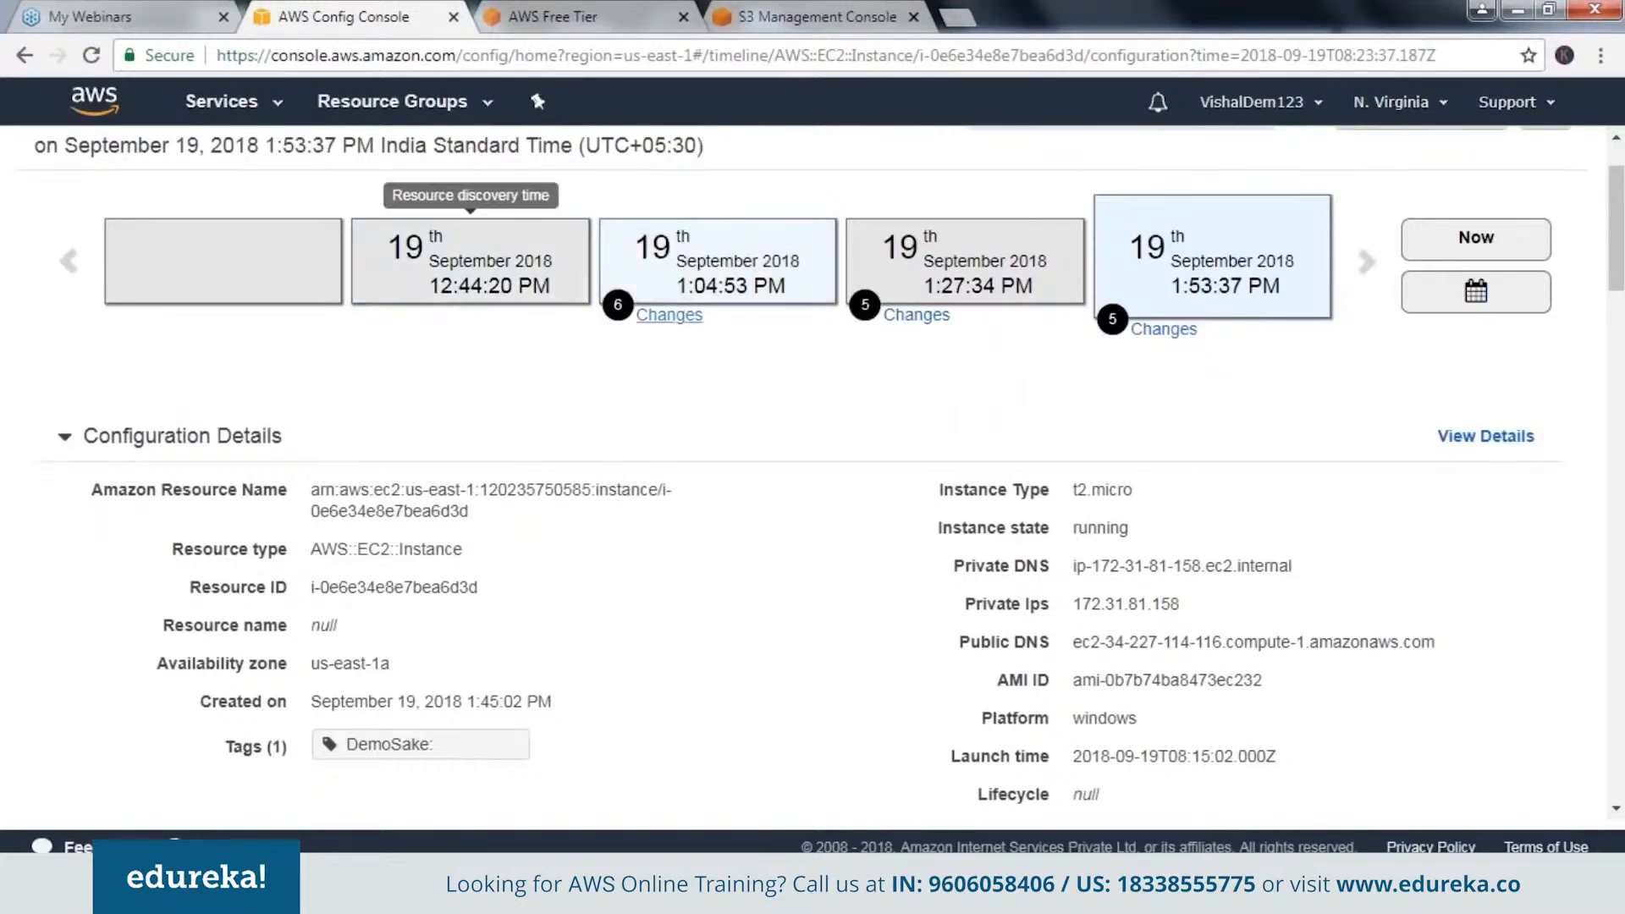
Review the configuration details recorded for the EC2 instance, including its instance type, state, tags and monitoring setting.
{"action": "scroll", "coordinate": [353, 583], "scroll_direction": "down", "scroll_amount": 1}
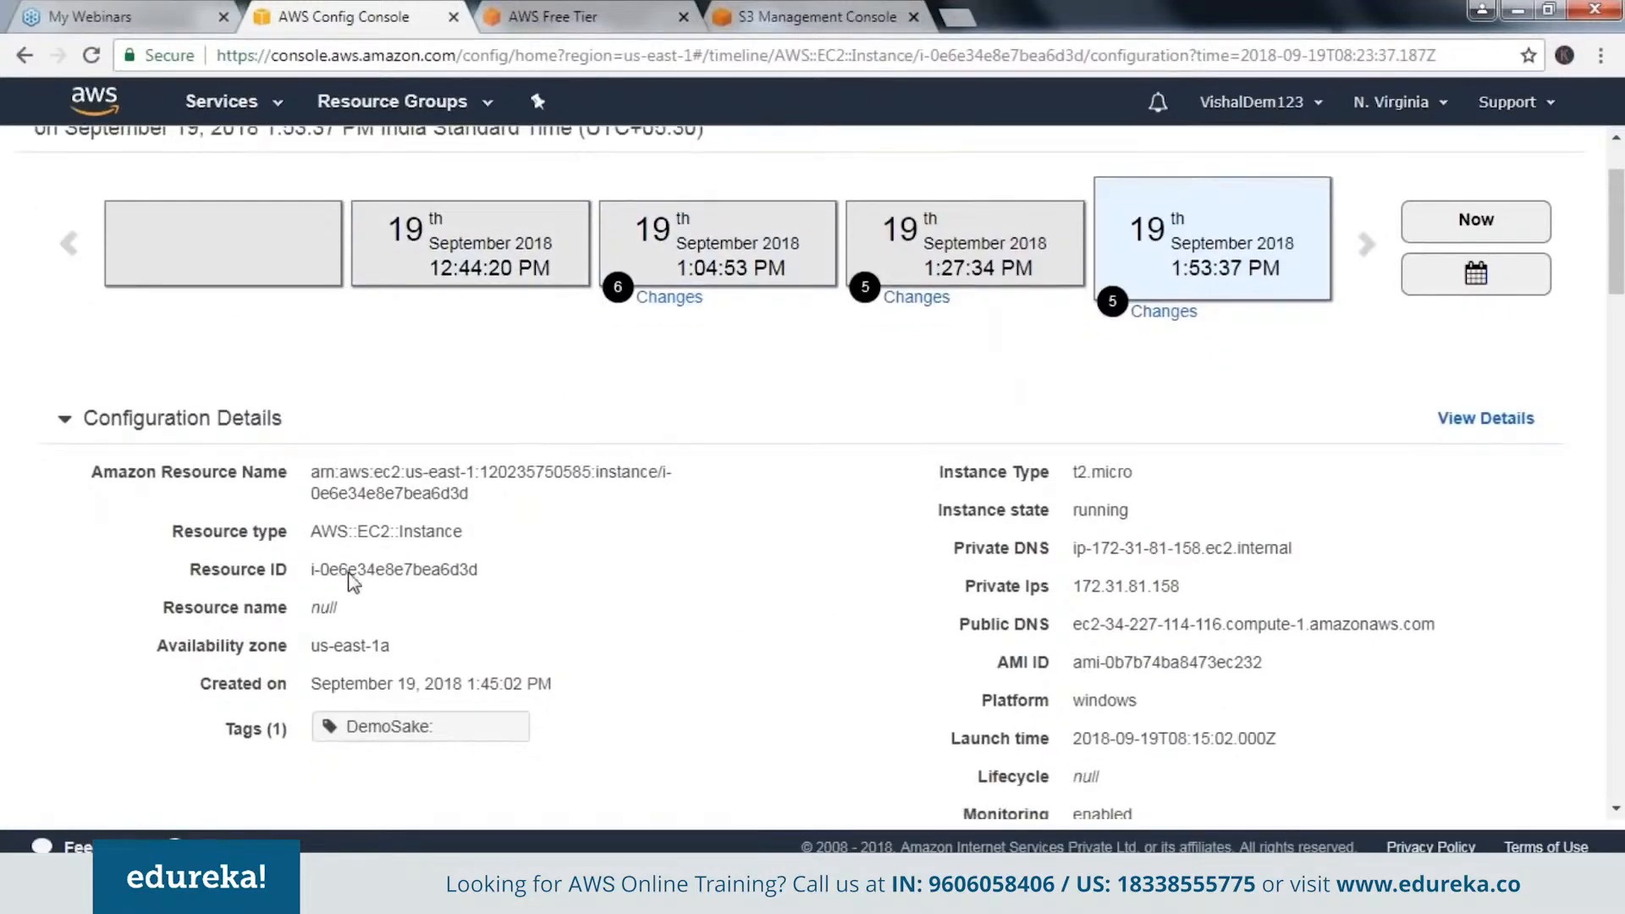
{"action": "scroll", "coordinate": [353, 583], "scroll_direction": "down", "scroll_amount": 2}
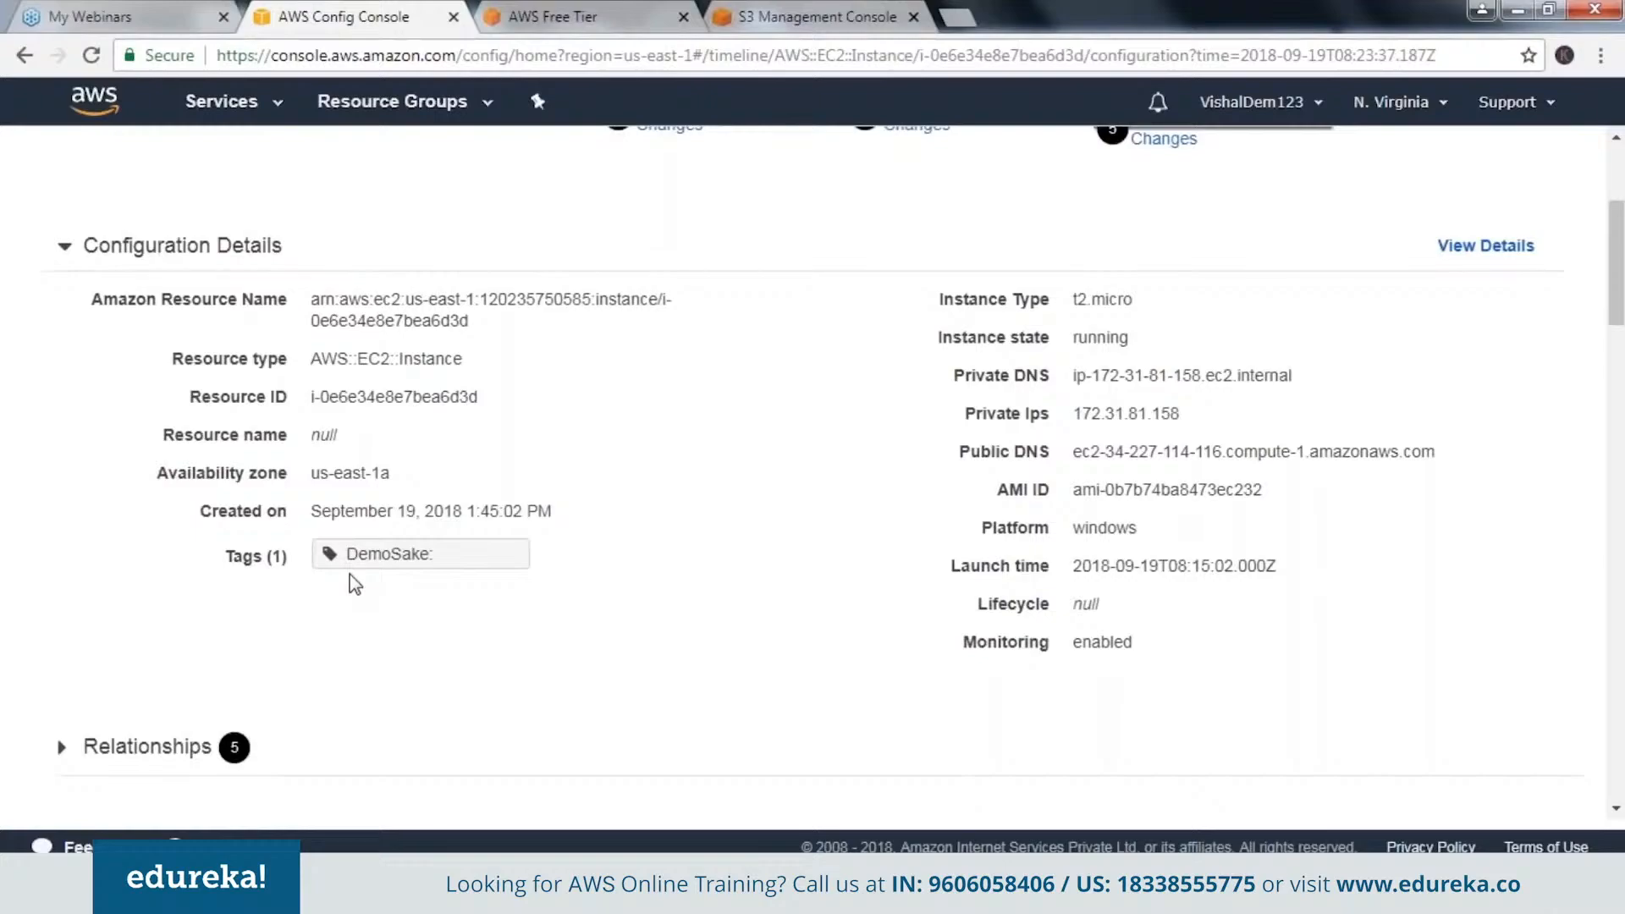
{"action": "scroll", "coordinate": [355, 584], "scroll_direction": "up", "scroll_amount": 4}
Return to the Config dashboard and look up the S3 Bucket resources in the resource inventory.
{"action": "left_click", "coordinate": [109, 153]}
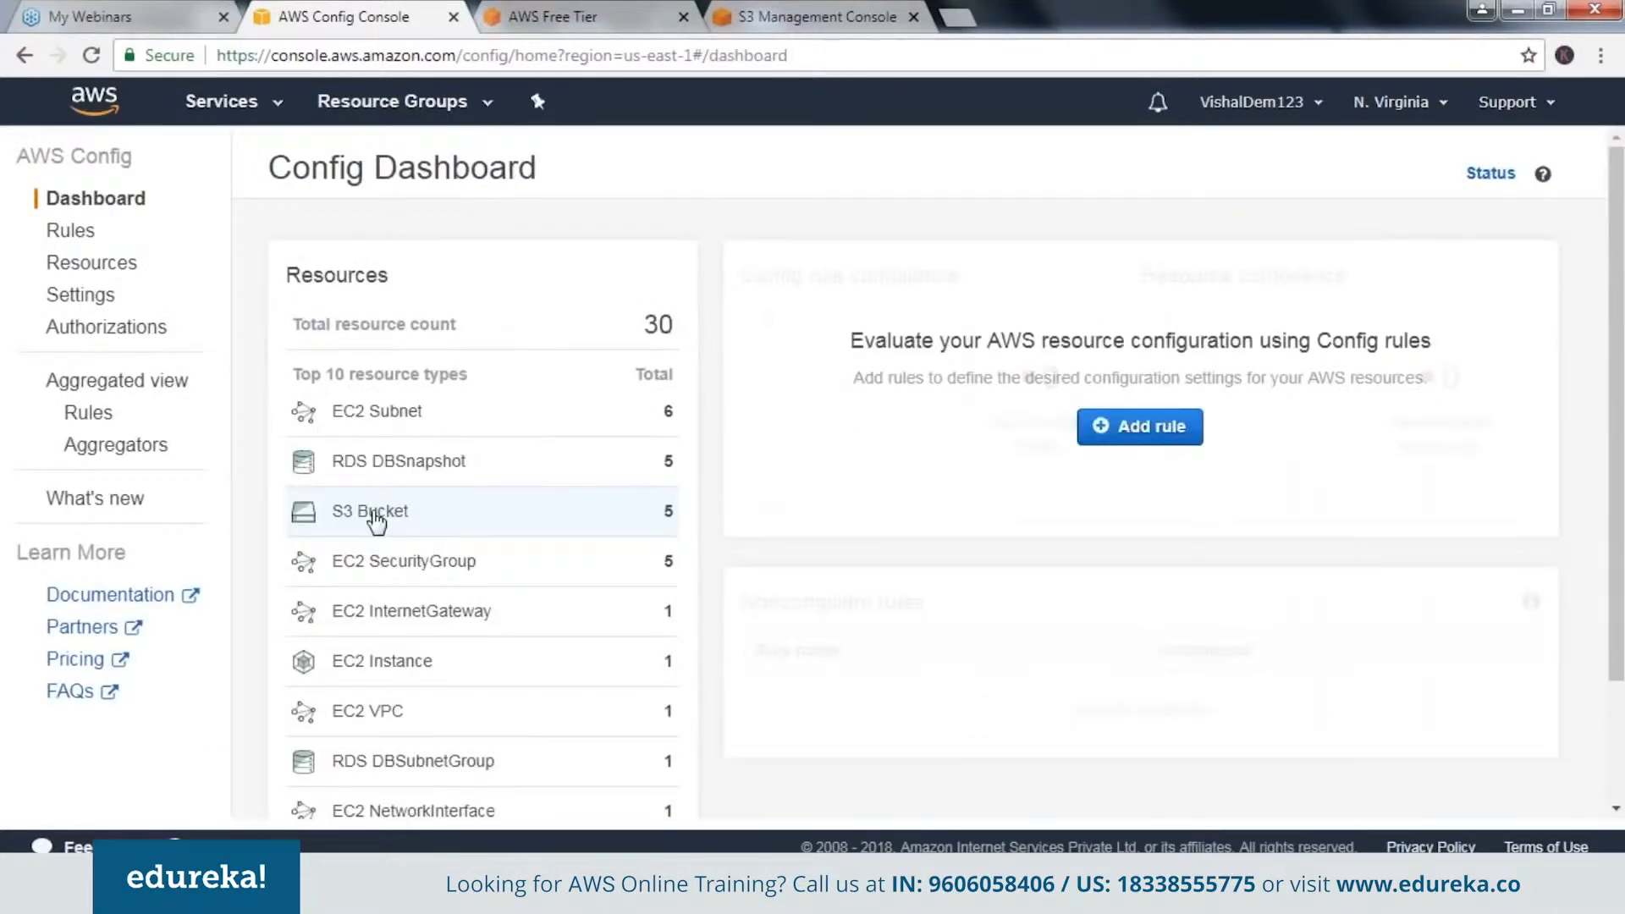
{"action": "left_click", "coordinate": [375, 512]}
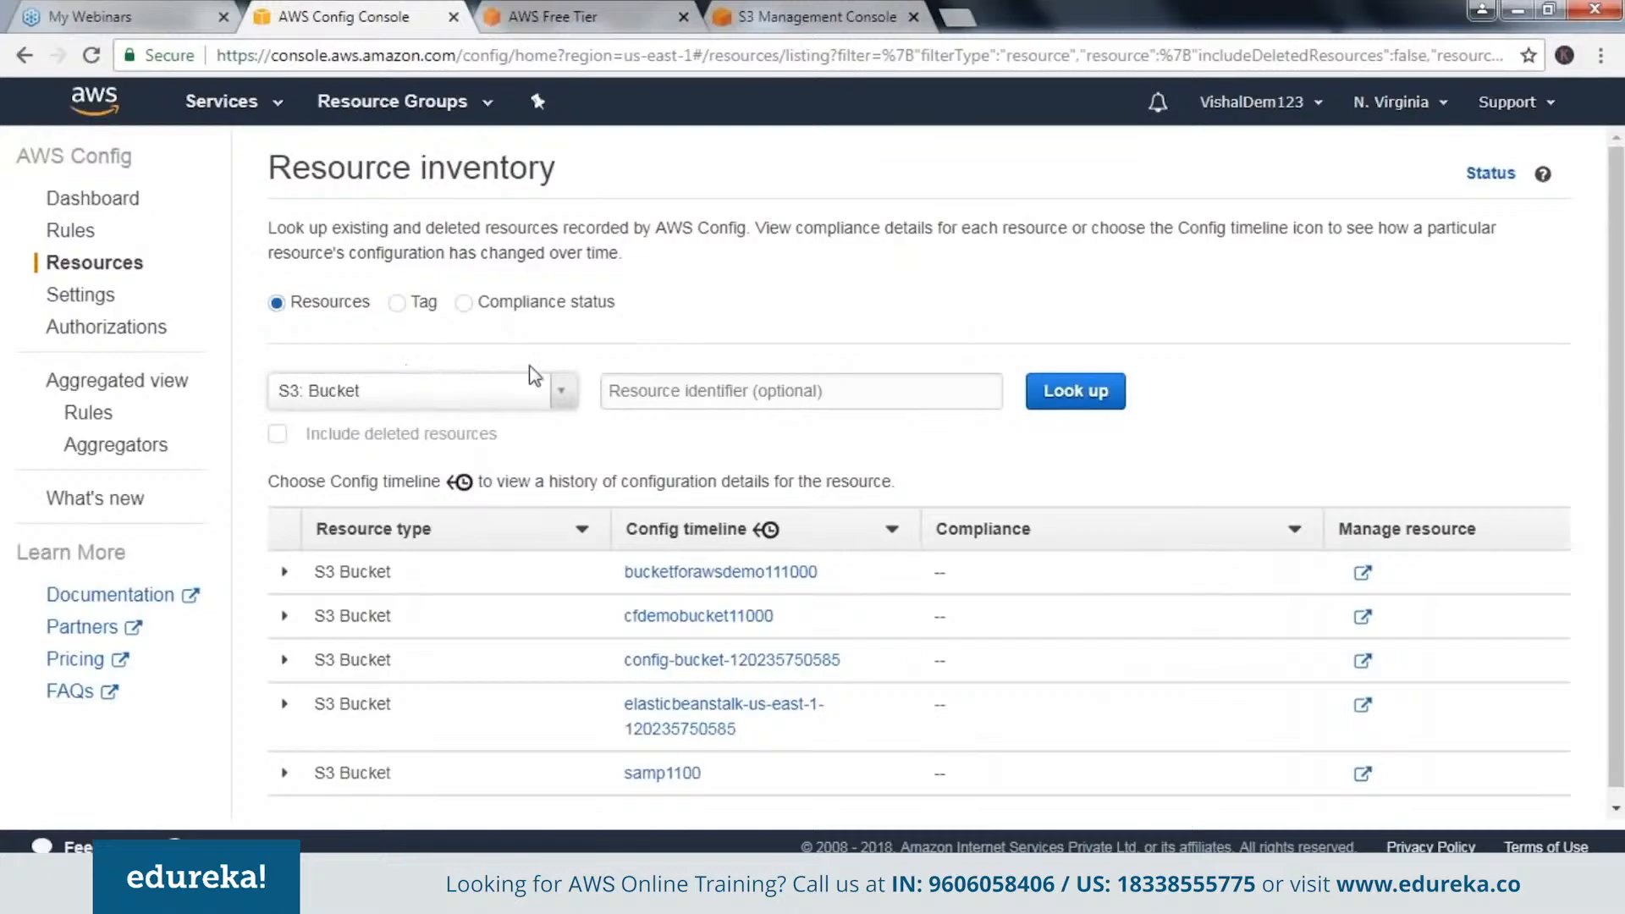
{"action": "left_click", "coordinate": [743, 390]}
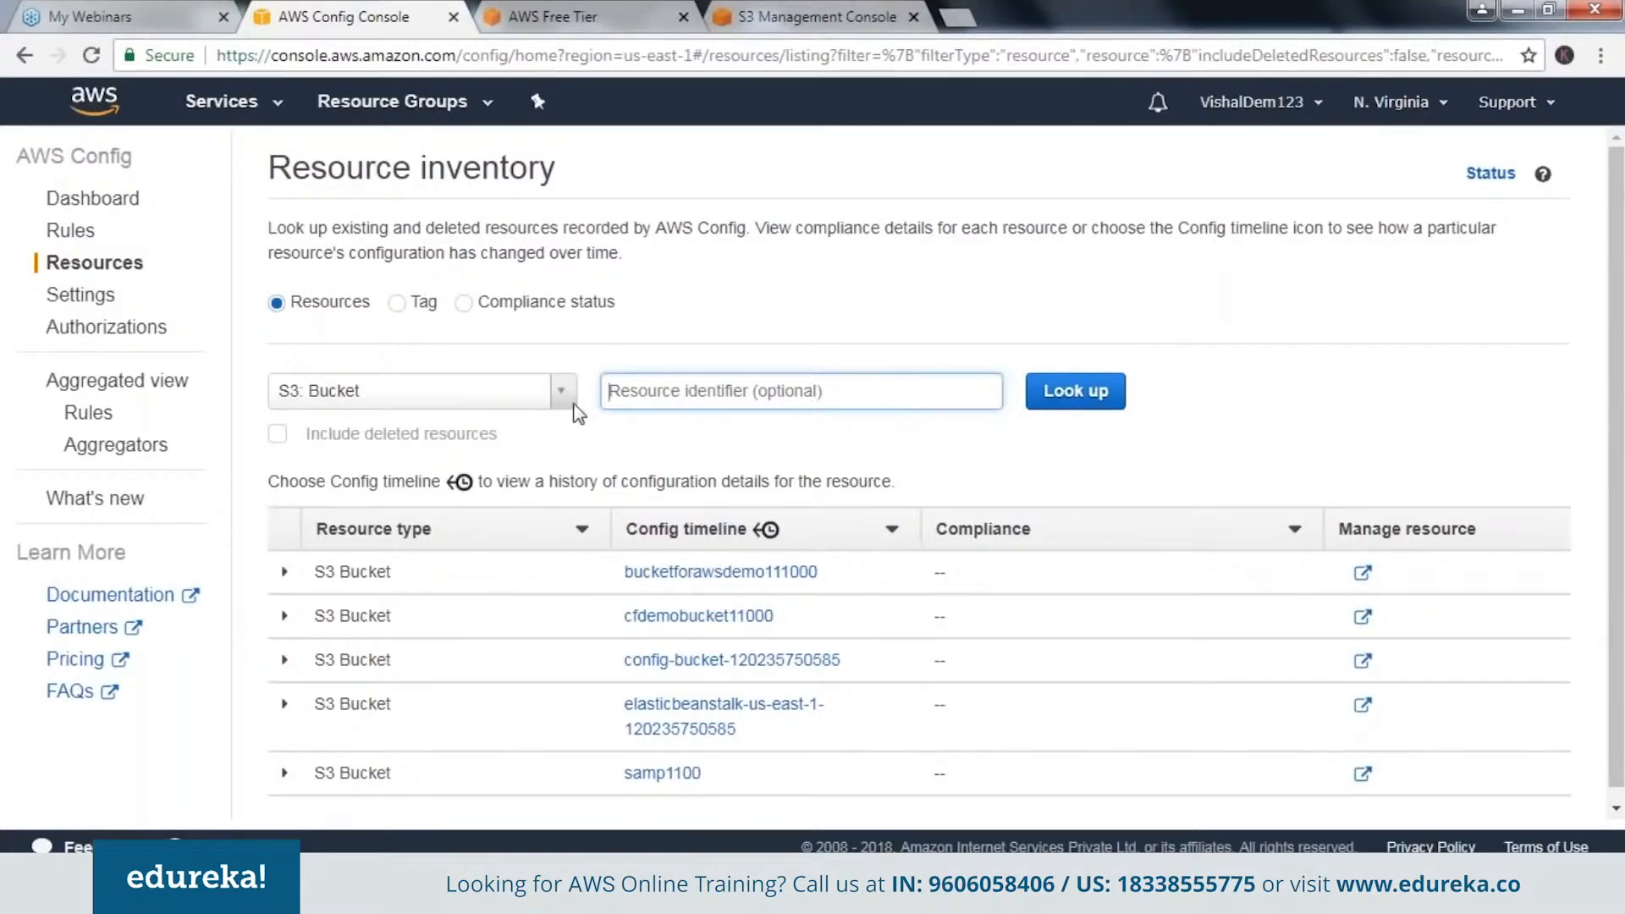
{"action": "left_click", "coordinate": [1114, 389]}
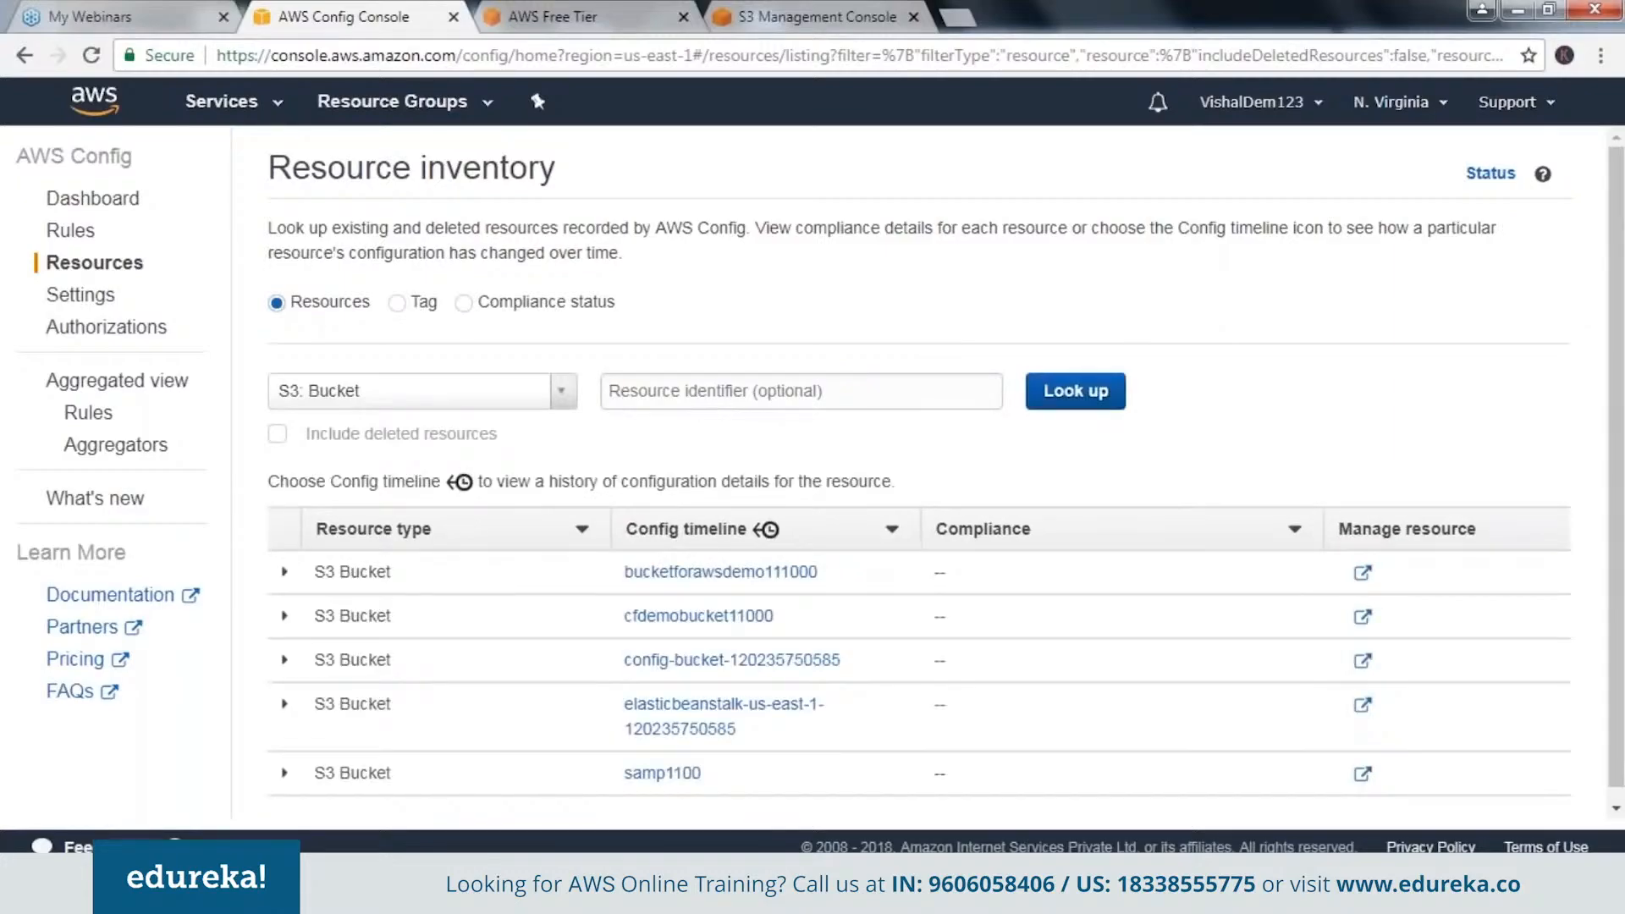
Open the configuration timeline of the S3 bucket bucketforawsdemo111000 and examine its configuration details.
{"action": "left_click", "coordinate": [693, 569]}
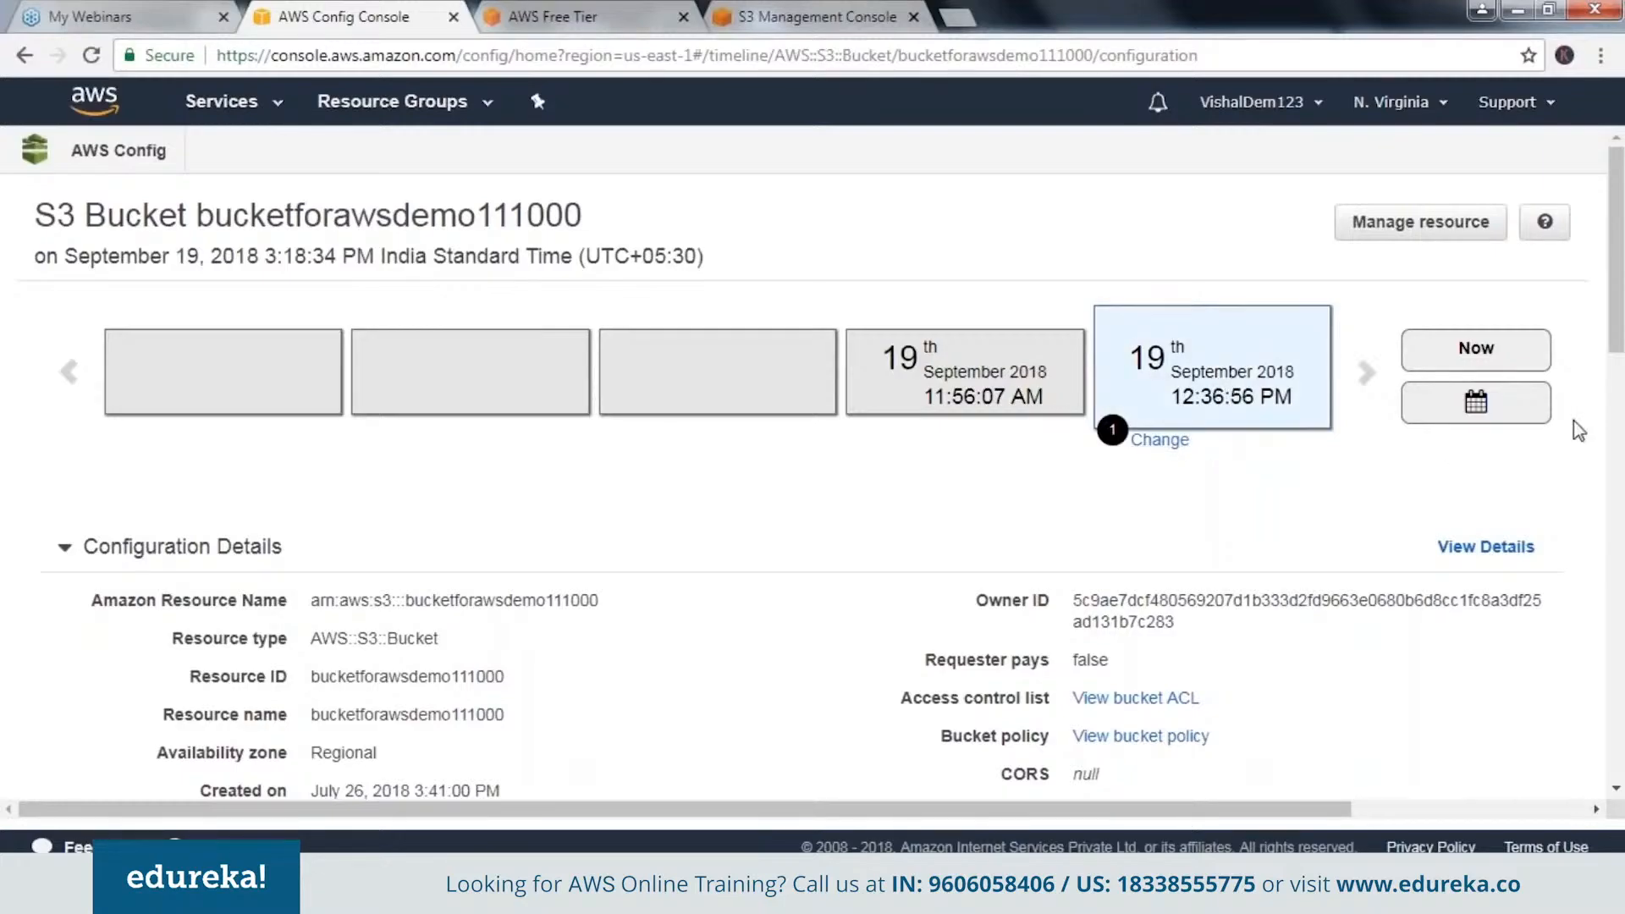
{"action": "scroll", "coordinate": [1574, 422], "scroll_direction": "down", "scroll_amount": 1}
{"action": "scroll", "coordinate": [1573, 420], "scroll_direction": "down", "scroll_amount": 4}
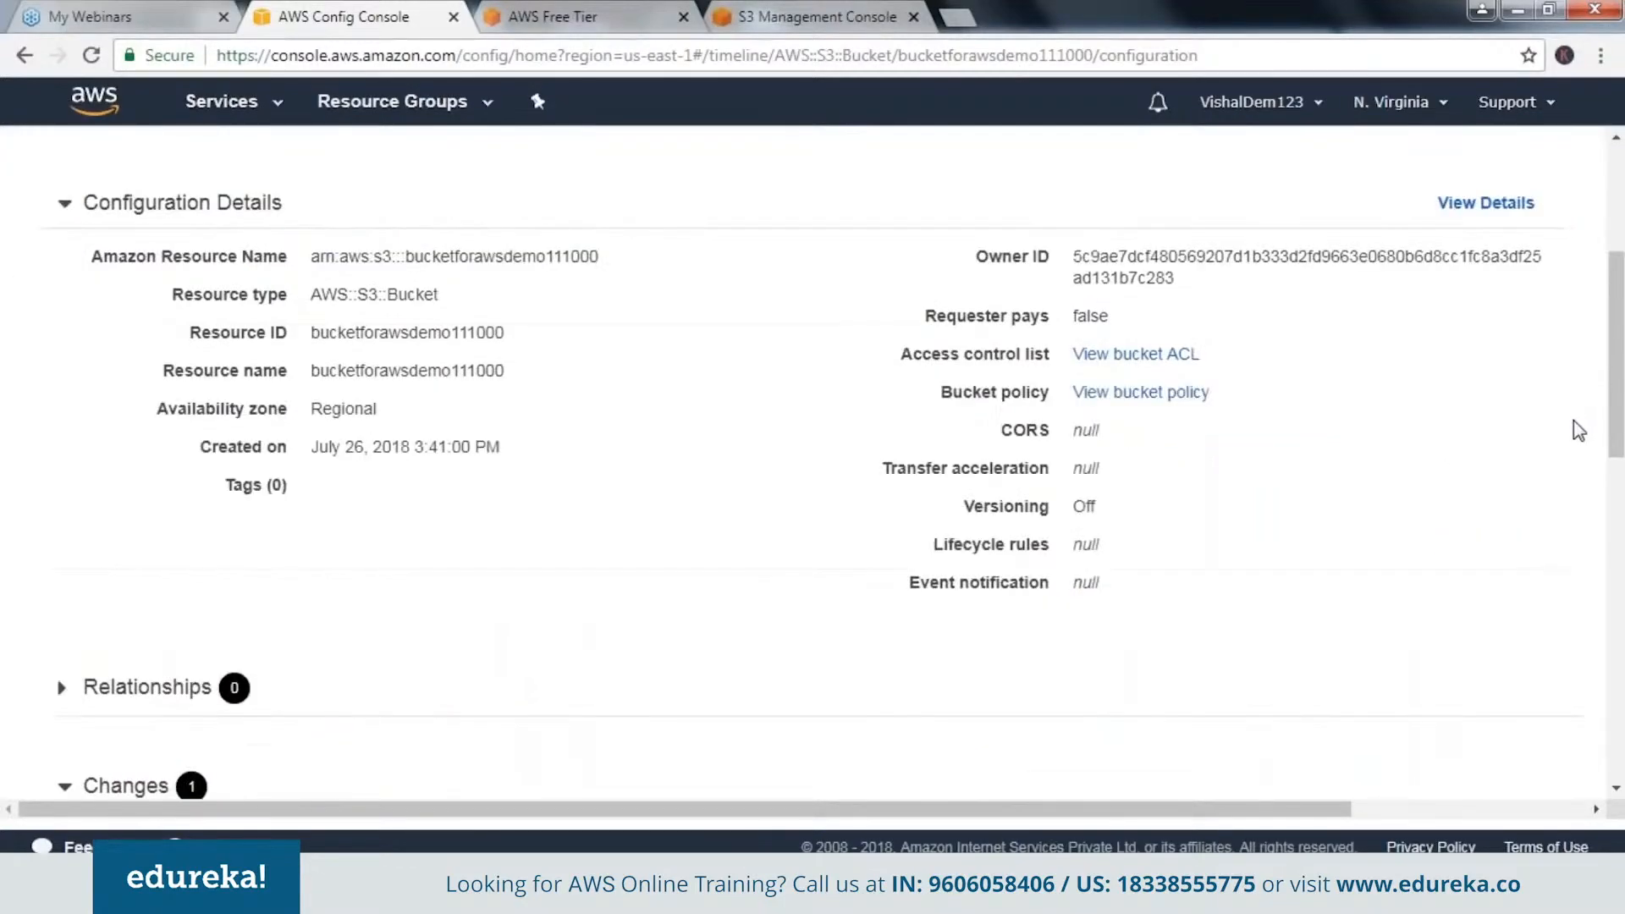
{"action": "scroll", "coordinate": [1573, 419], "scroll_direction": "up", "scroll_amount": 2}
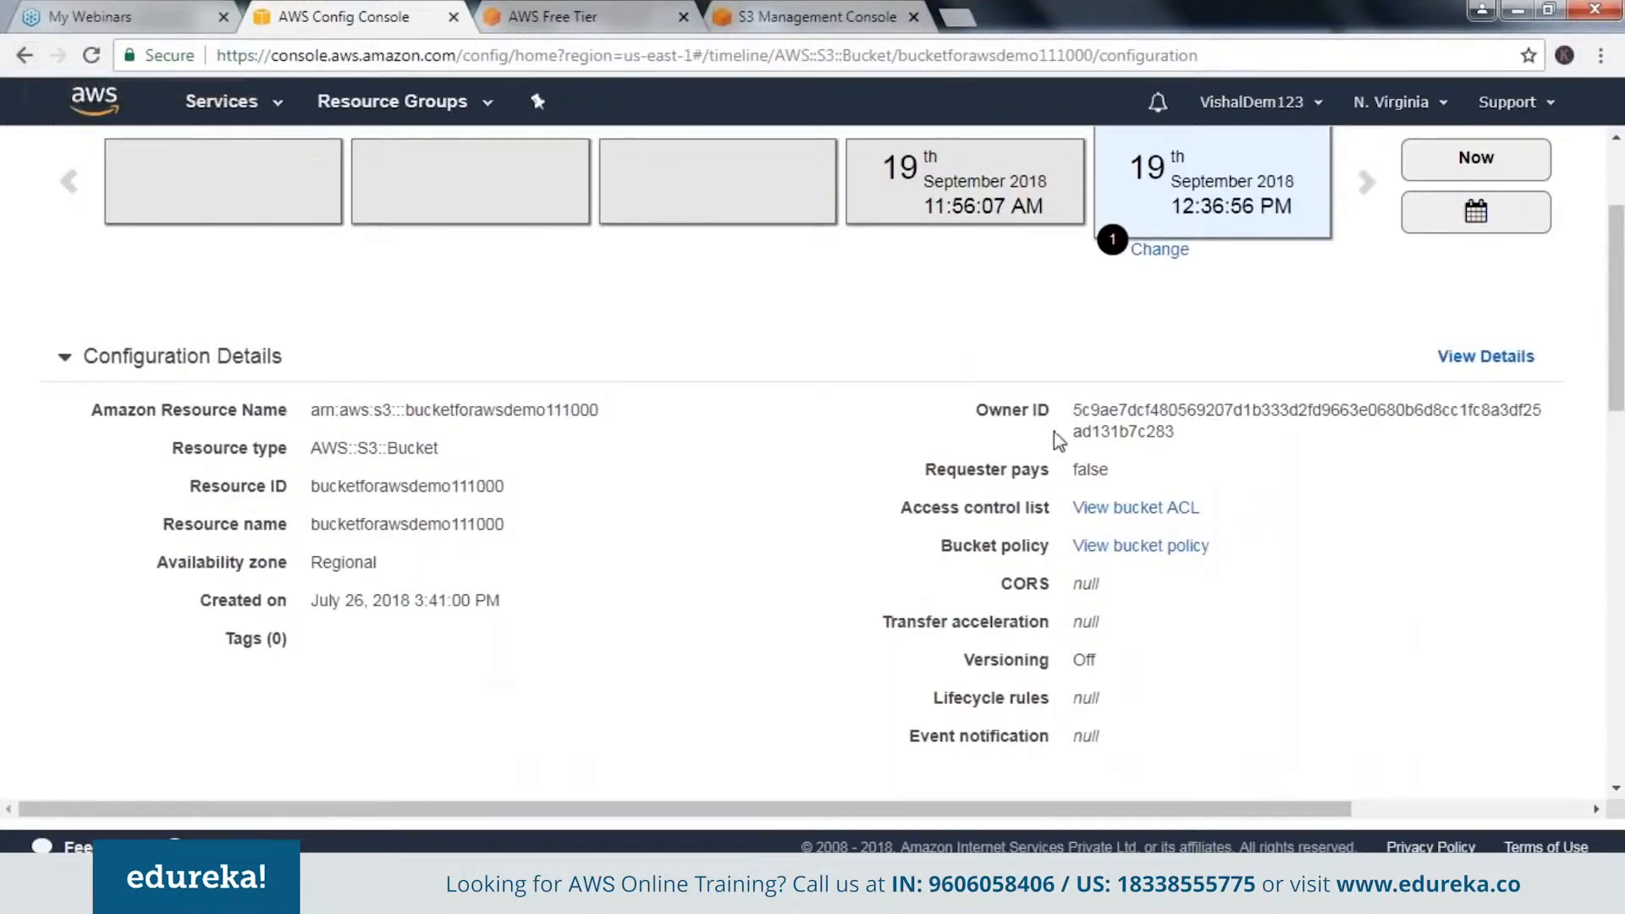
{"action": "scroll", "coordinate": [1054, 430], "scroll_direction": "up", "scroll_amount": 3}
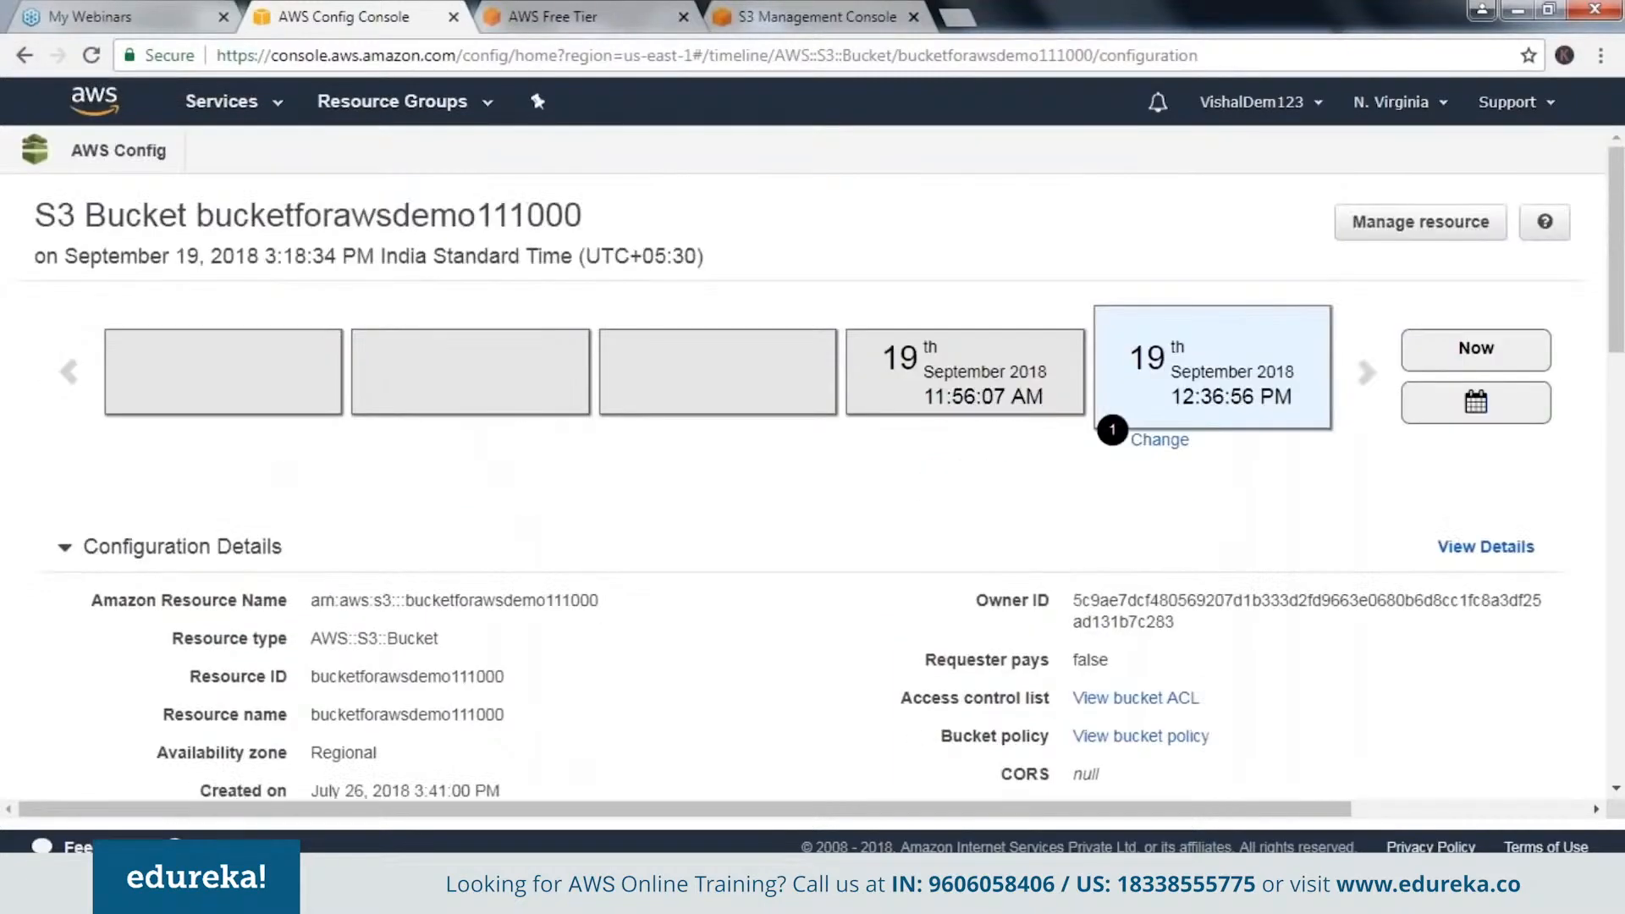
Go back to the Config dashboard, list the EC2 Instance resources and open the instance's configuration timeline.
{"action": "left_click", "coordinate": [118, 149]}
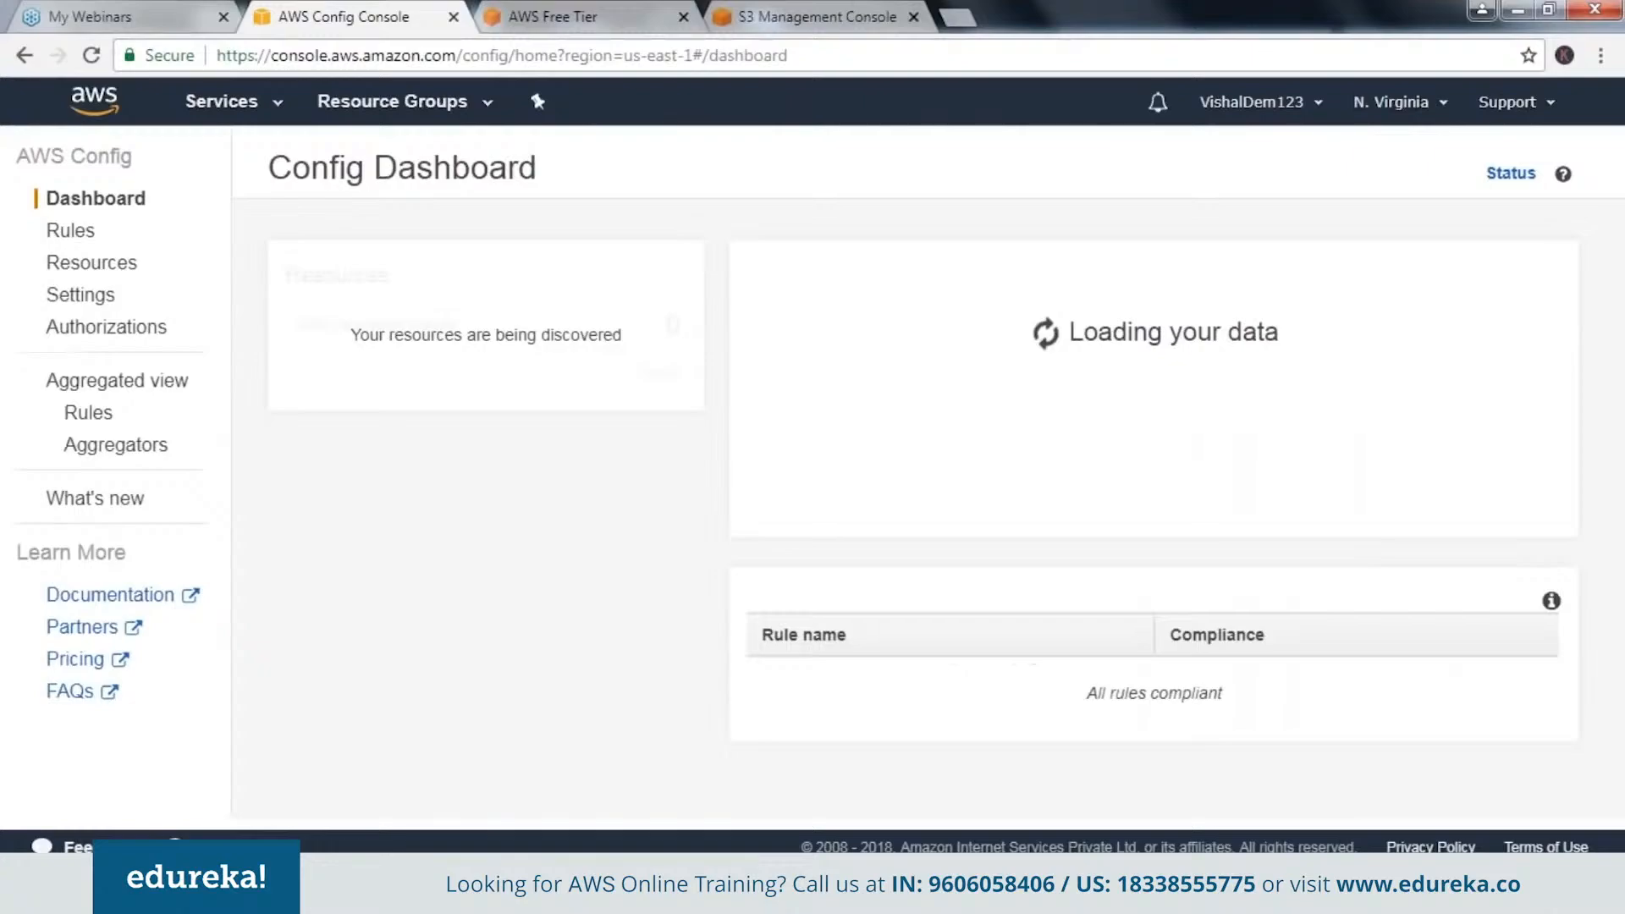
{"action": "left_click", "coordinate": [381, 664]}
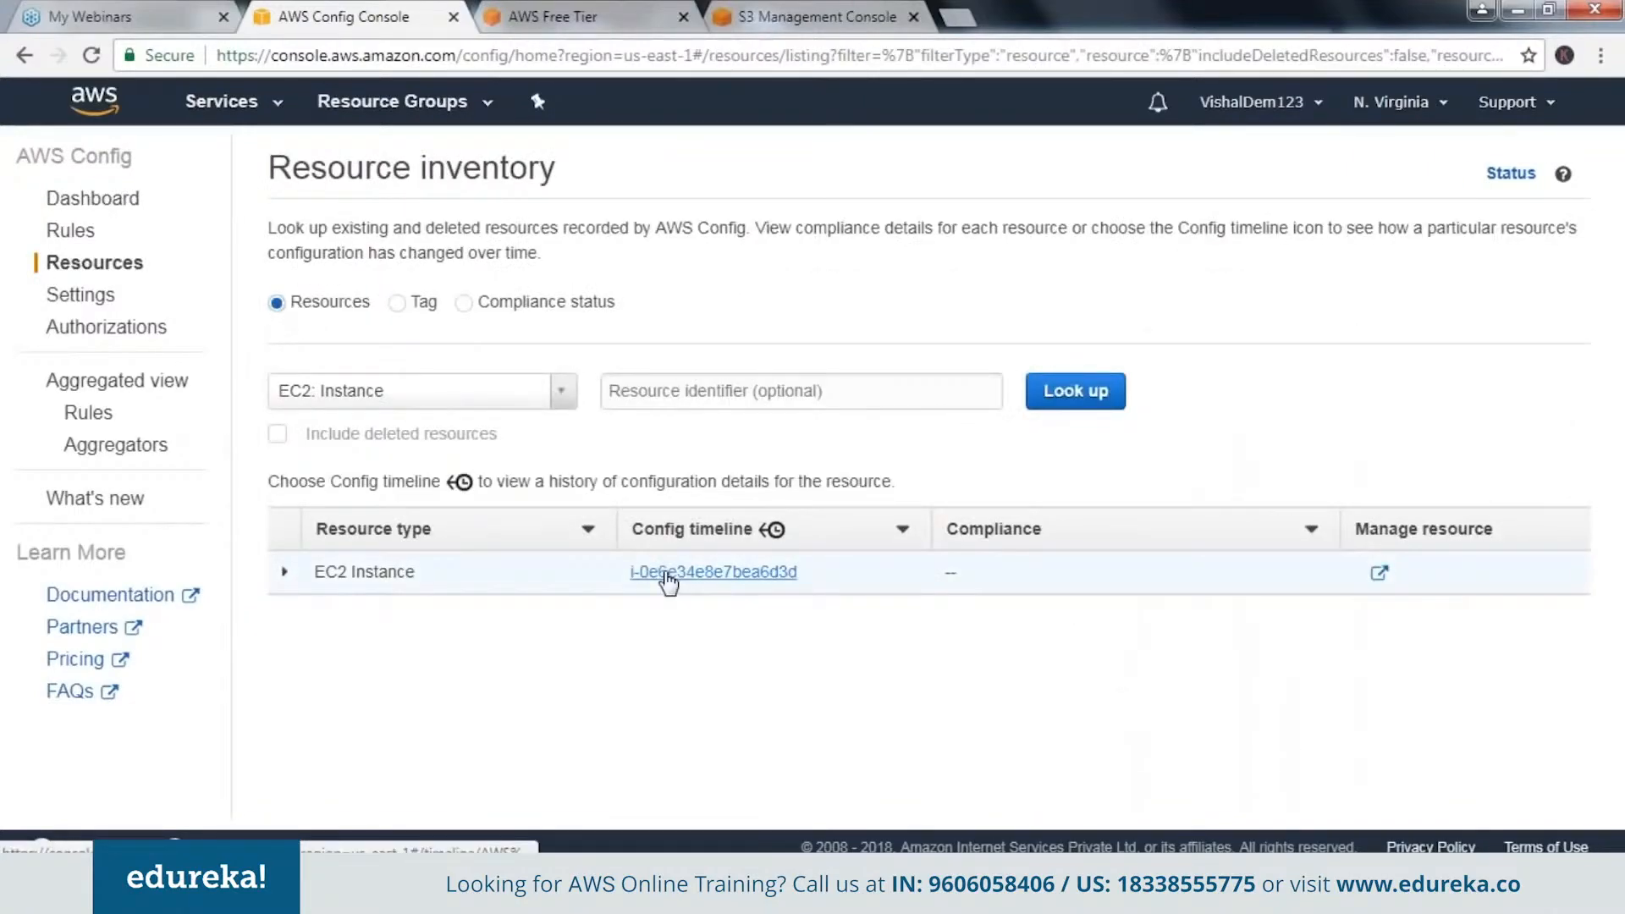
{"action": "left_click", "coordinate": [668, 573]}
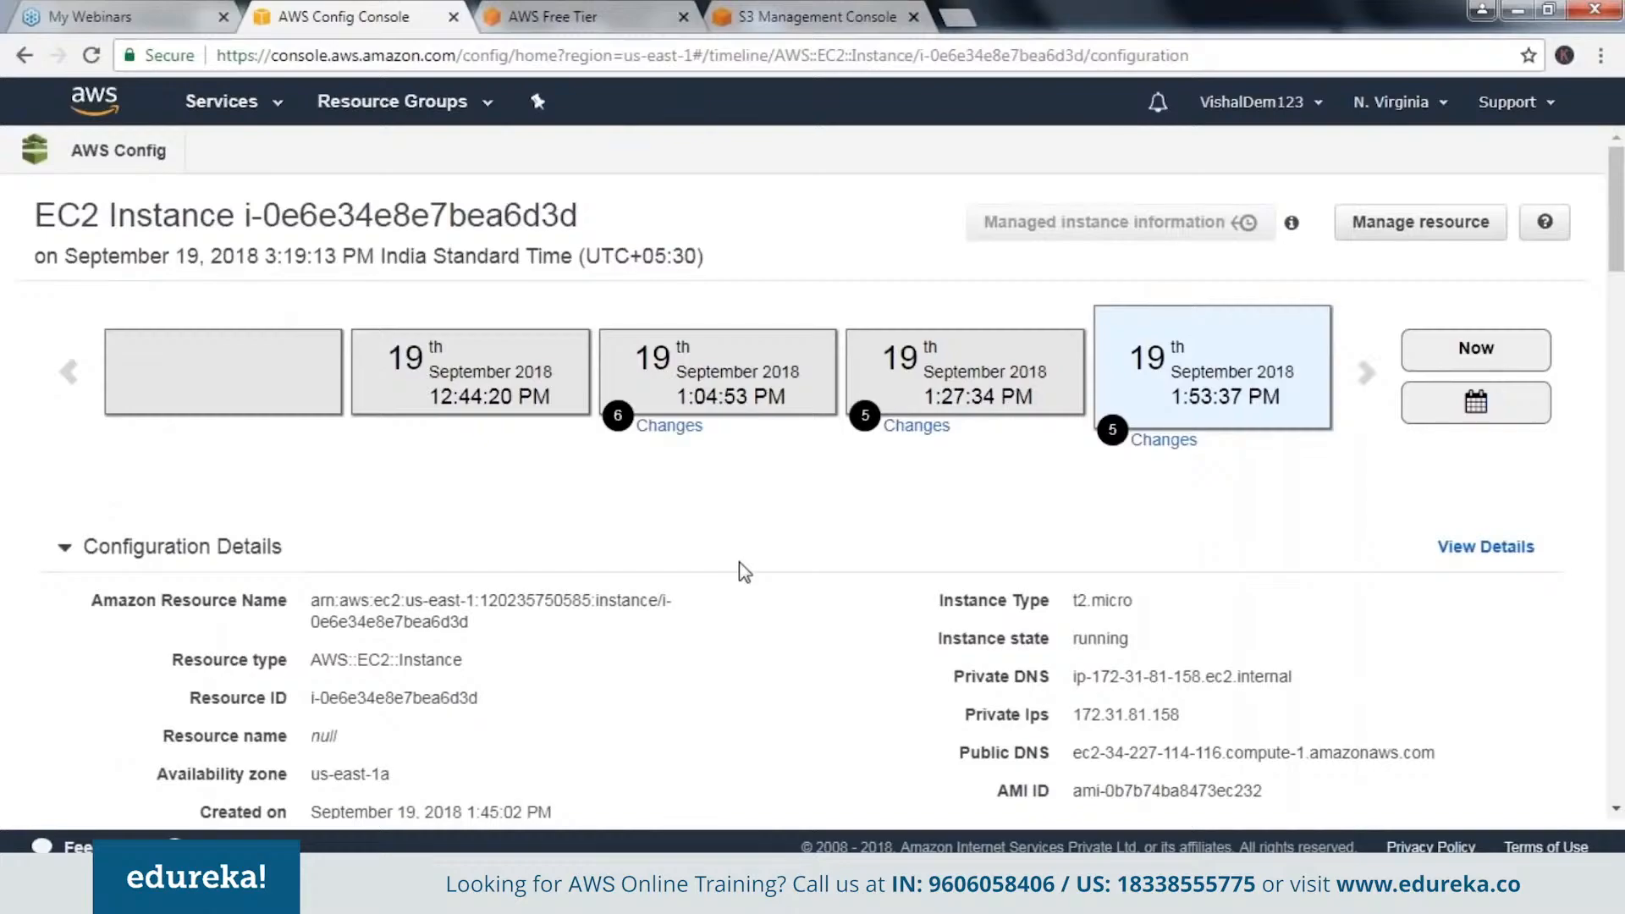
Examine the EC2 instance's current configuration details, paying attention to its monitoring setting, relationships and recorded changes.
{"action": "scroll", "coordinate": [744, 572], "scroll_direction": "down", "scroll_amount": 1}
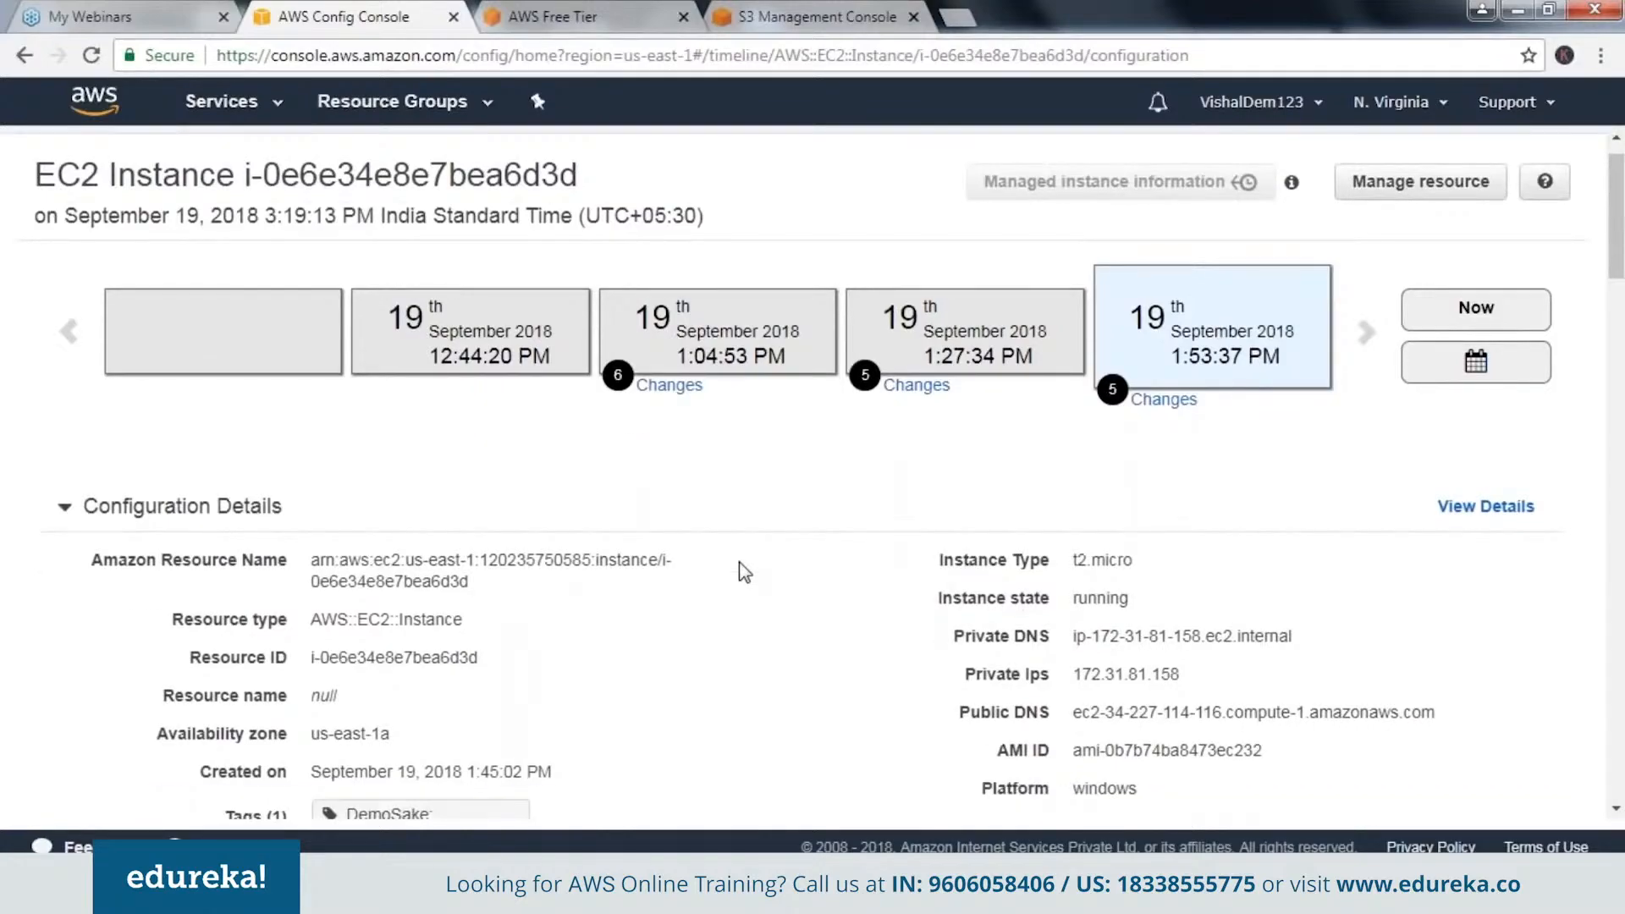
{"action": "scroll", "coordinate": [744, 573], "scroll_direction": "down", "scroll_amount": 5}
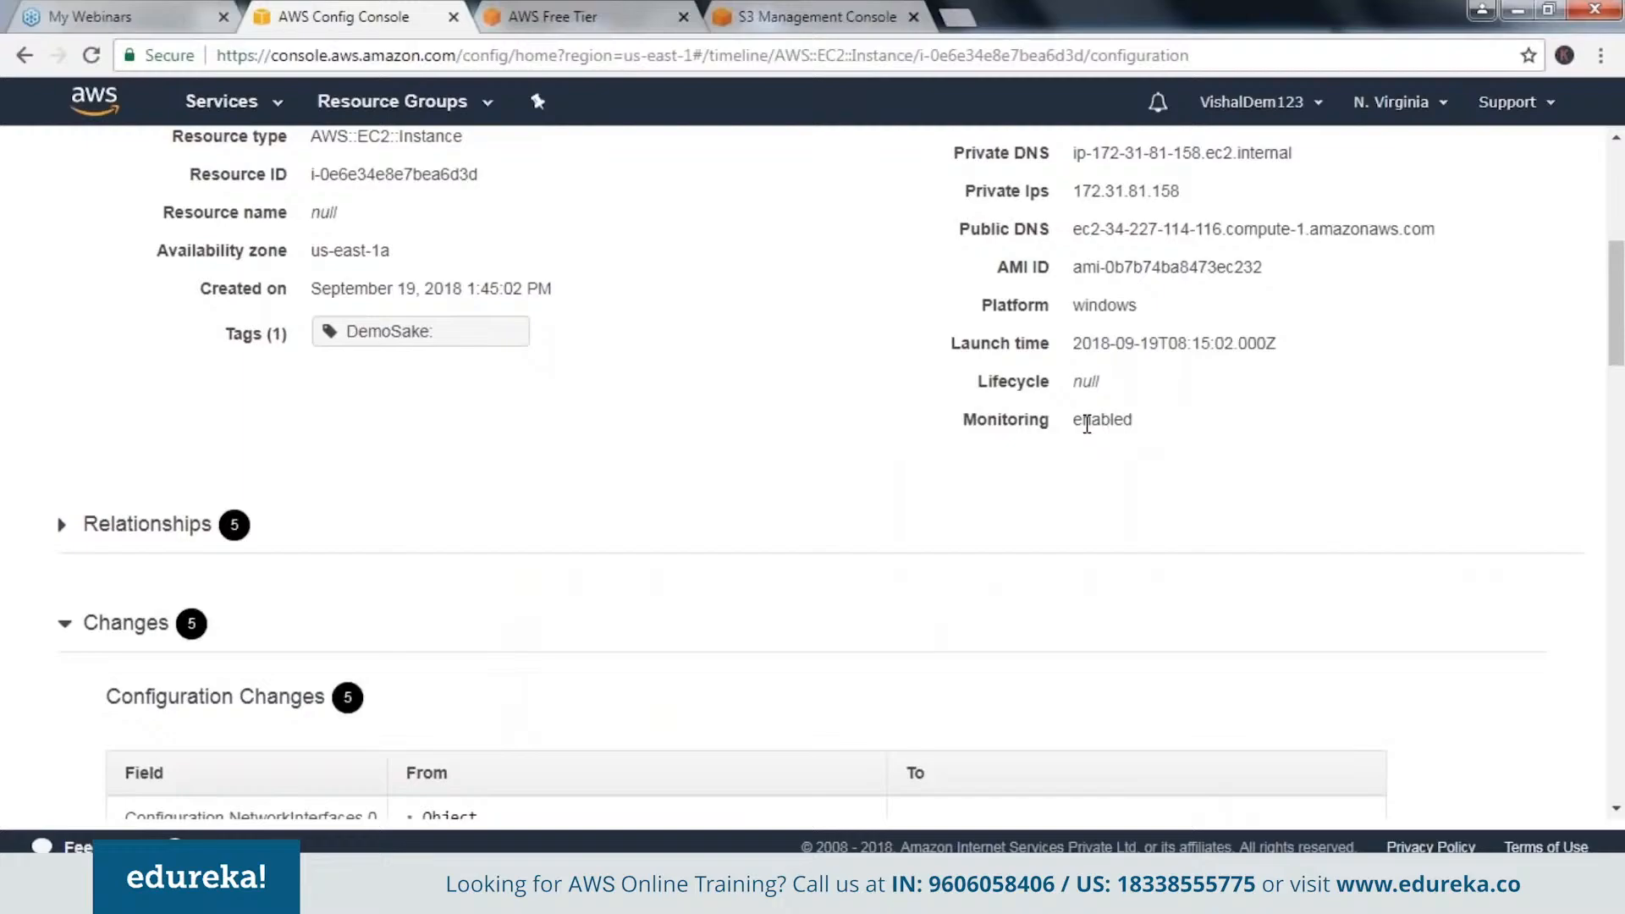
{"action": "scroll", "coordinate": [840, 646], "scroll_direction": "up", "scroll_amount": 3}
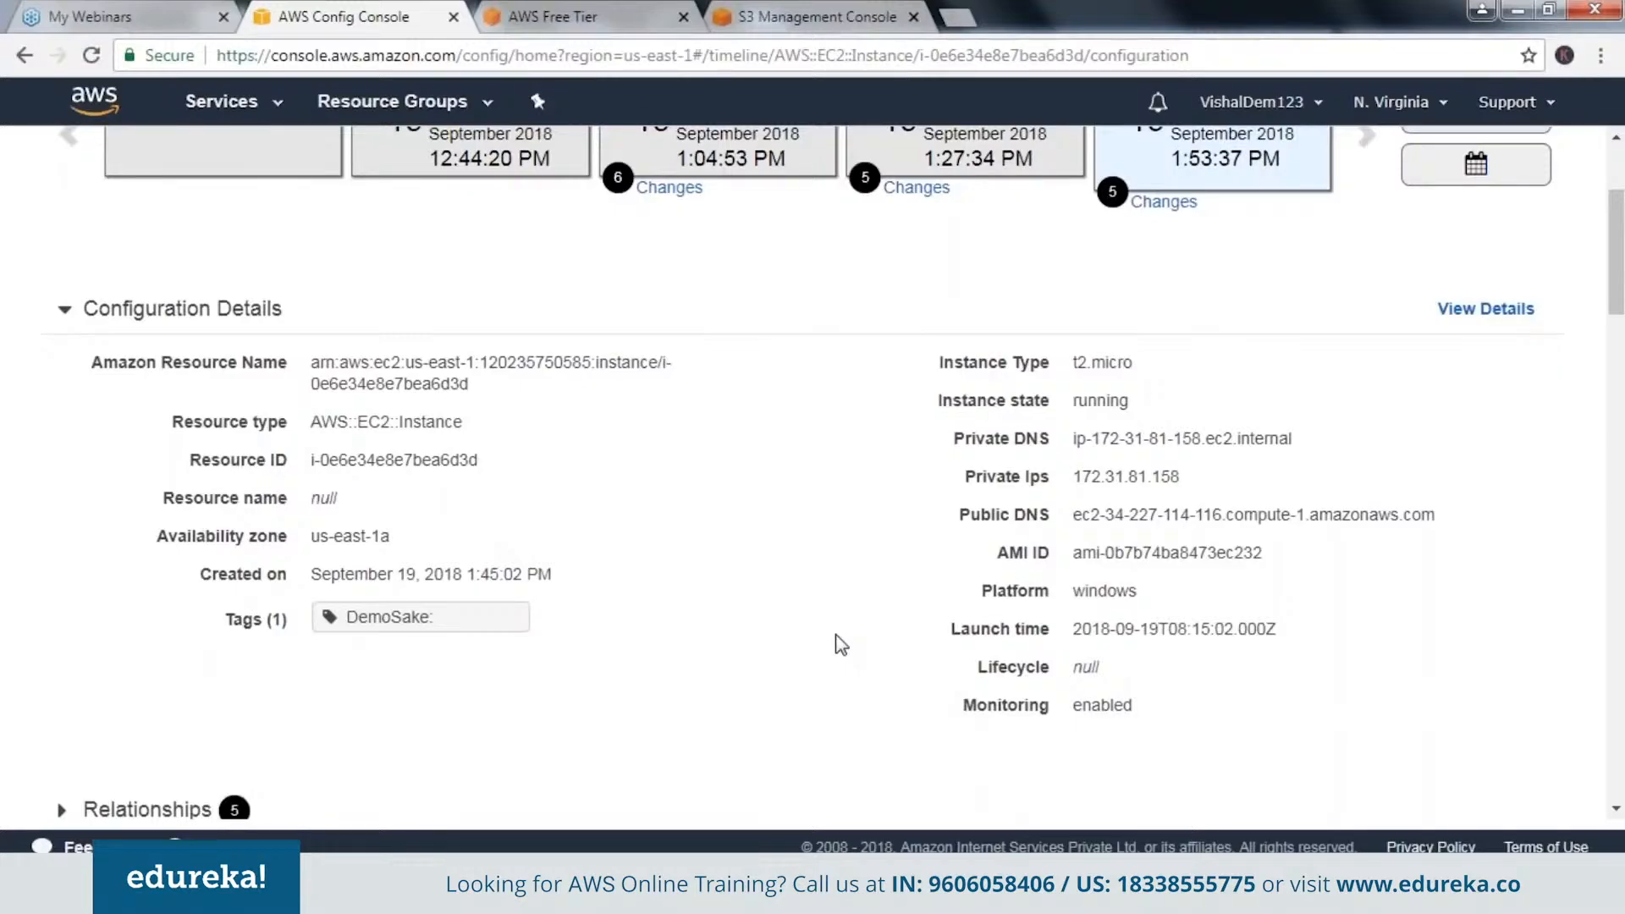
{"action": "scroll", "coordinate": [841, 645], "scroll_direction": "up", "scroll_amount": 1}
{"action": "scroll", "coordinate": [931, 669], "scroll_direction": "down", "scroll_amount": 1}
{"action": "scroll", "coordinate": [684, 584], "scroll_direction": "up", "scroll_amount": 1}
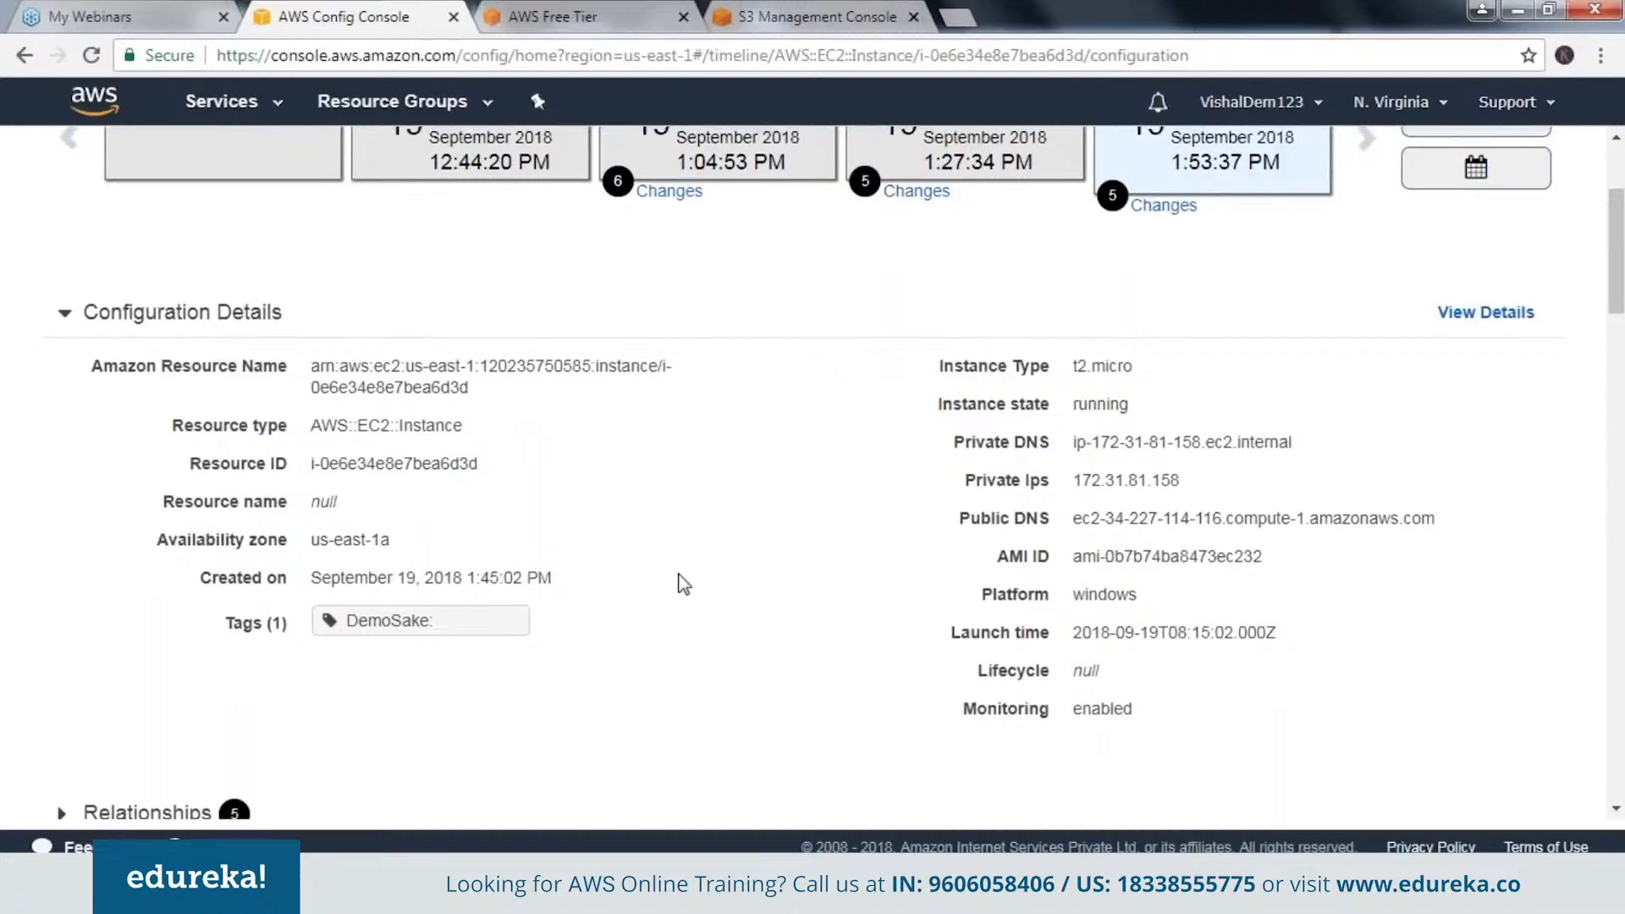
{"action": "scroll", "coordinate": [684, 584], "scroll_direction": "up", "scroll_amount": 2}
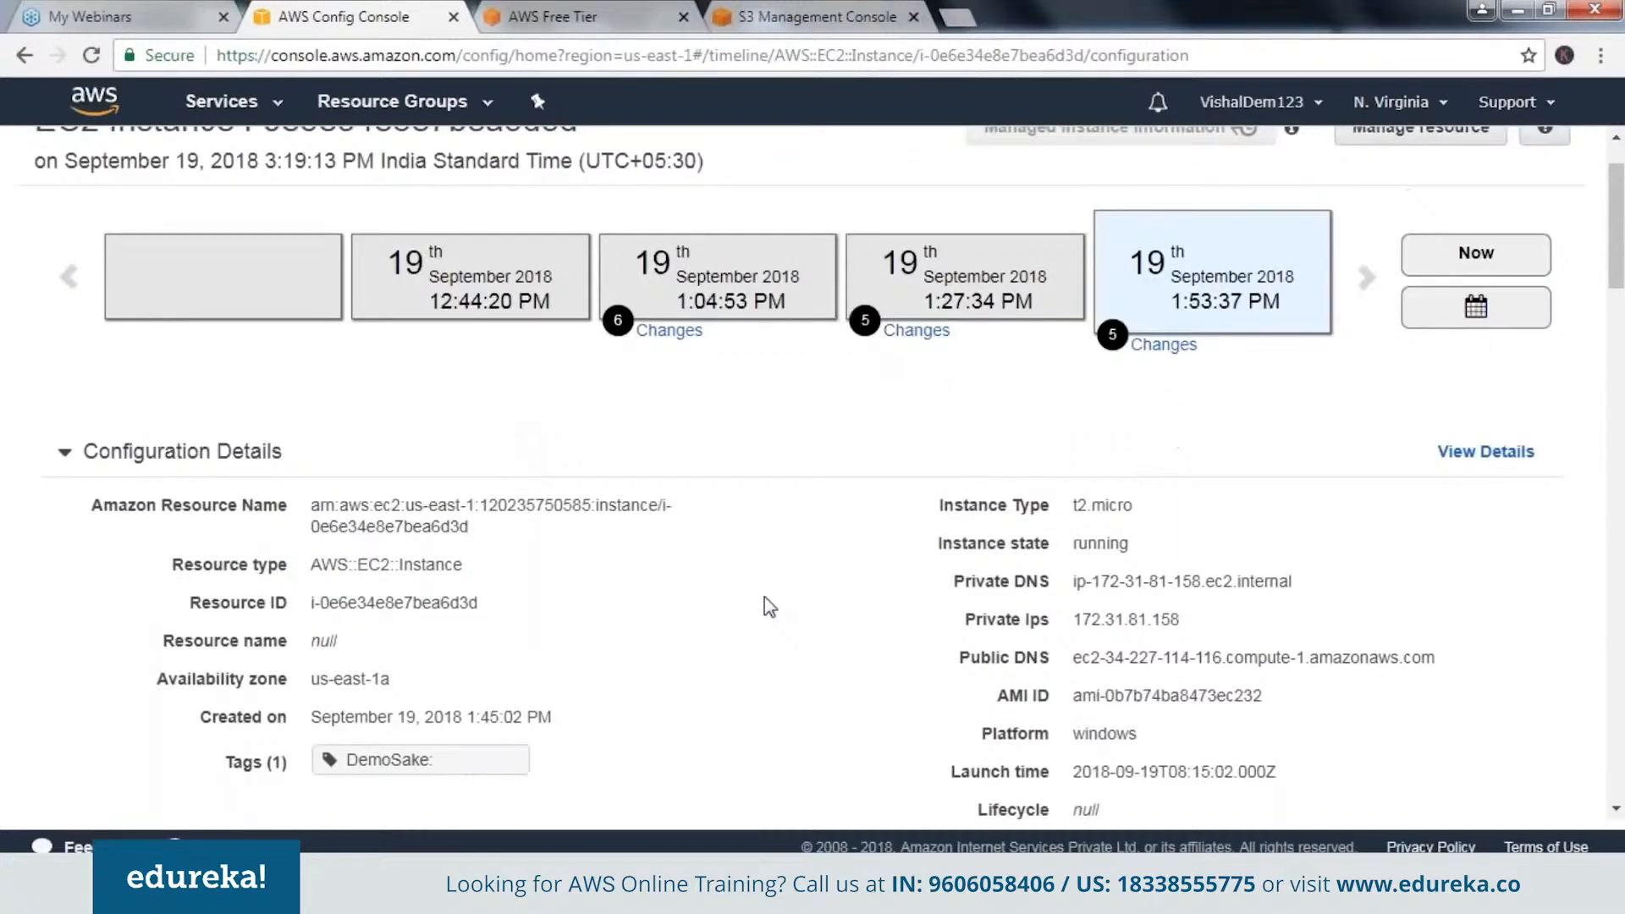
{"action": "scroll", "coordinate": [769, 606], "scroll_direction": "up", "scroll_amount": 1}
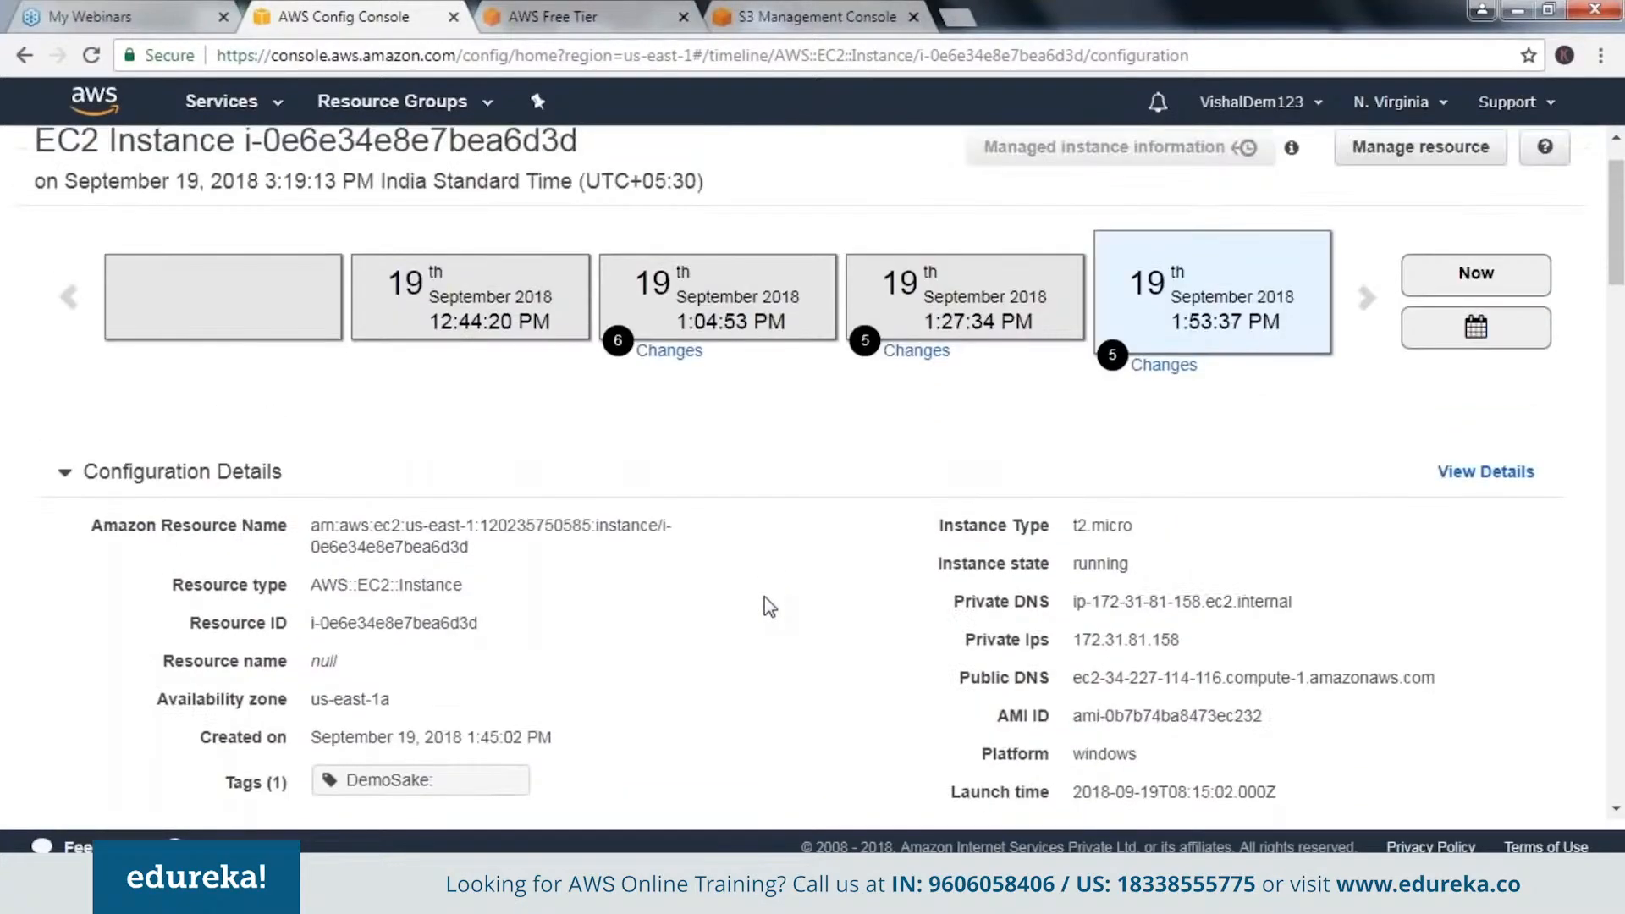
{"action": "scroll", "coordinate": [769, 606], "scroll_direction": "up", "scroll_amount": 1}
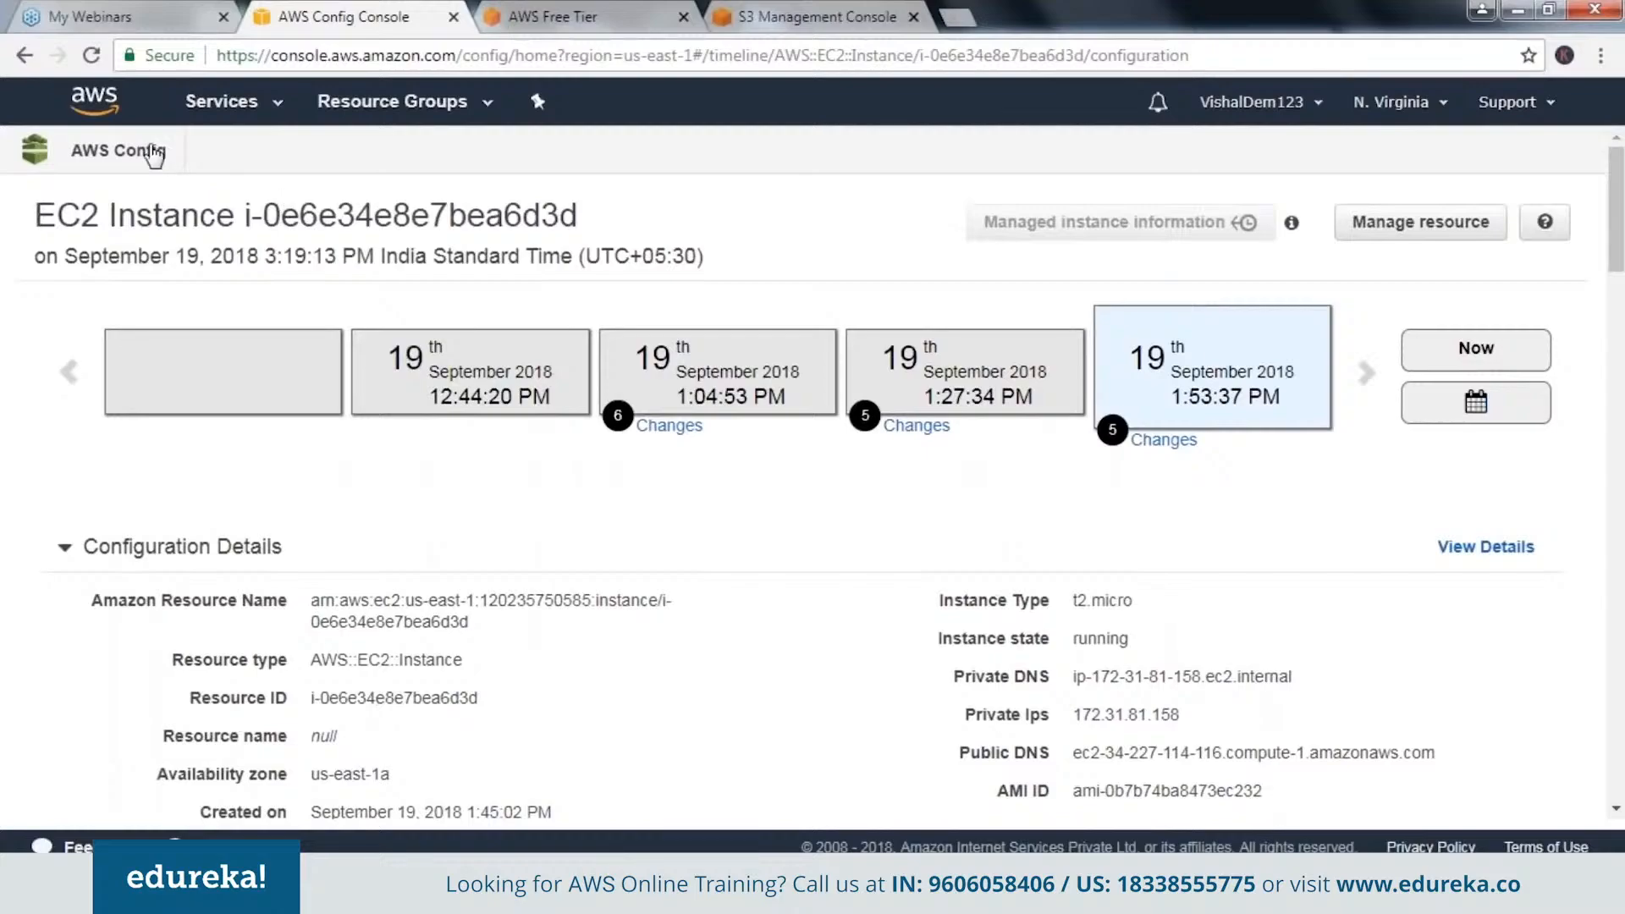
Switch to the EC2 service, open the list of running instances and check the CloudWatch monitoring options for the selected instance.
{"action": "left_click", "coordinate": [209, 111]}
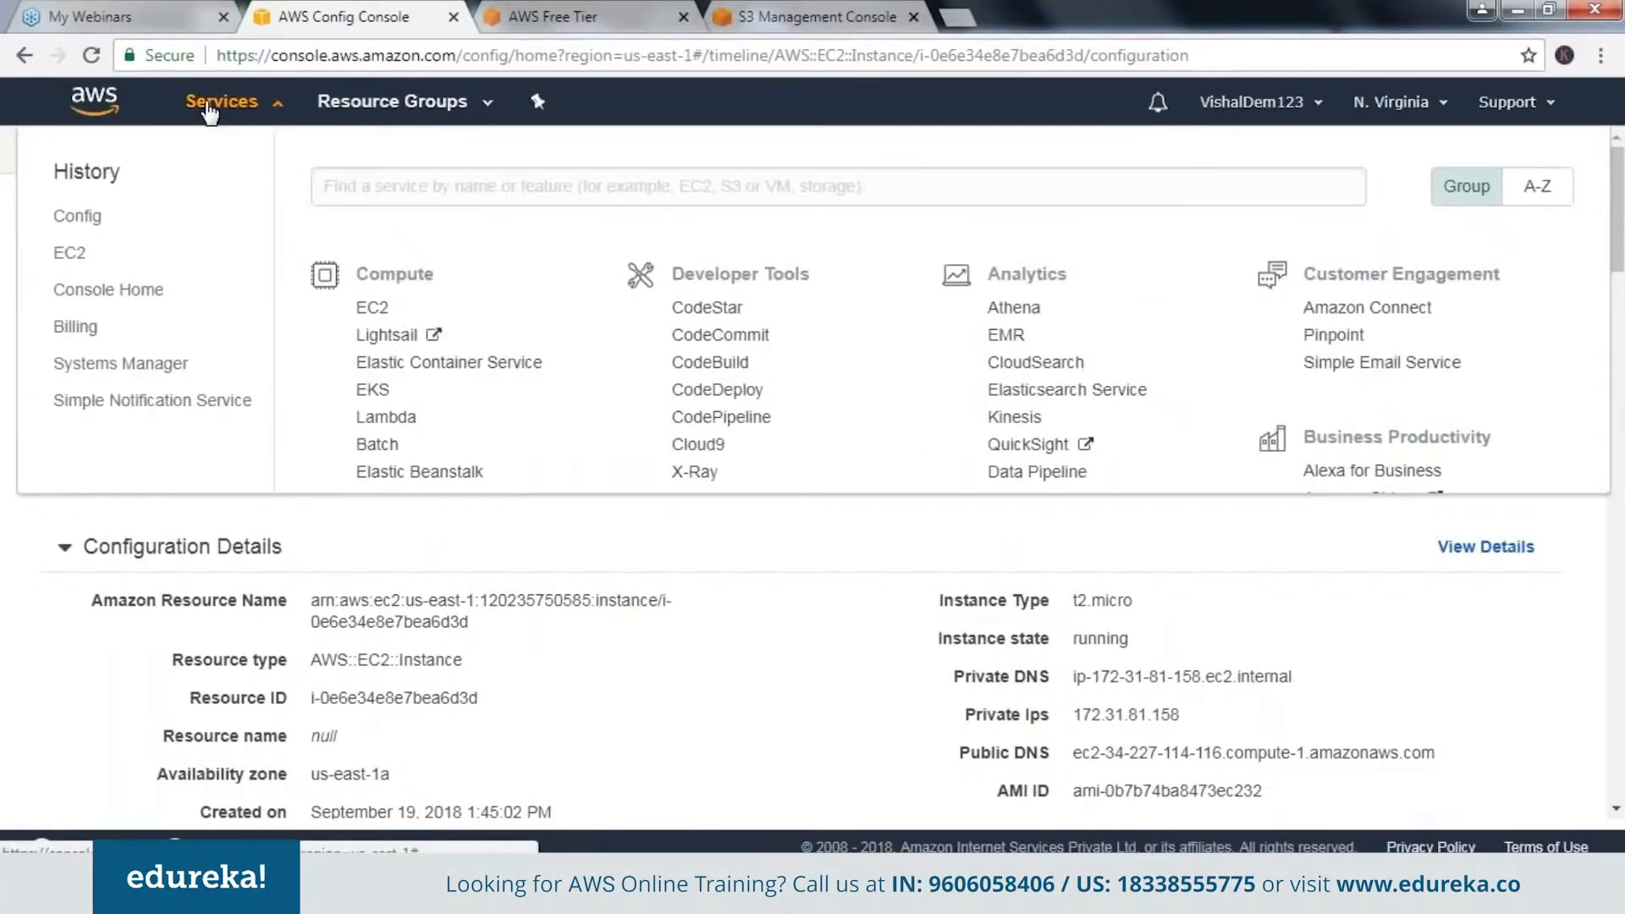
{"action": "left_click", "coordinate": [71, 252]}
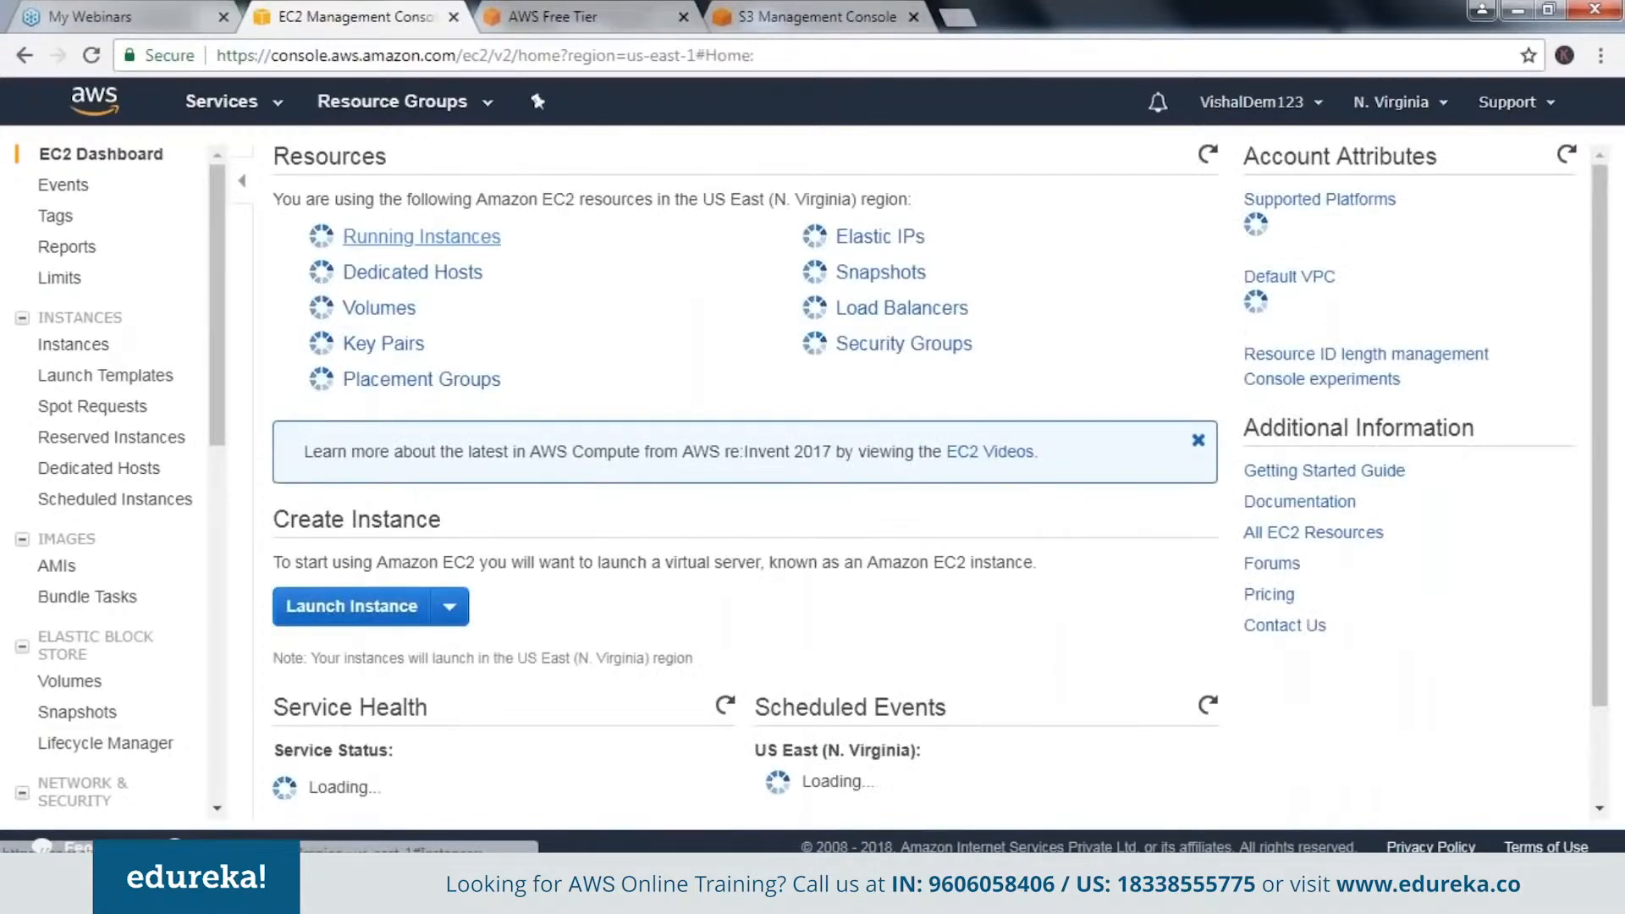
{"action": "left_click", "coordinate": [422, 237]}
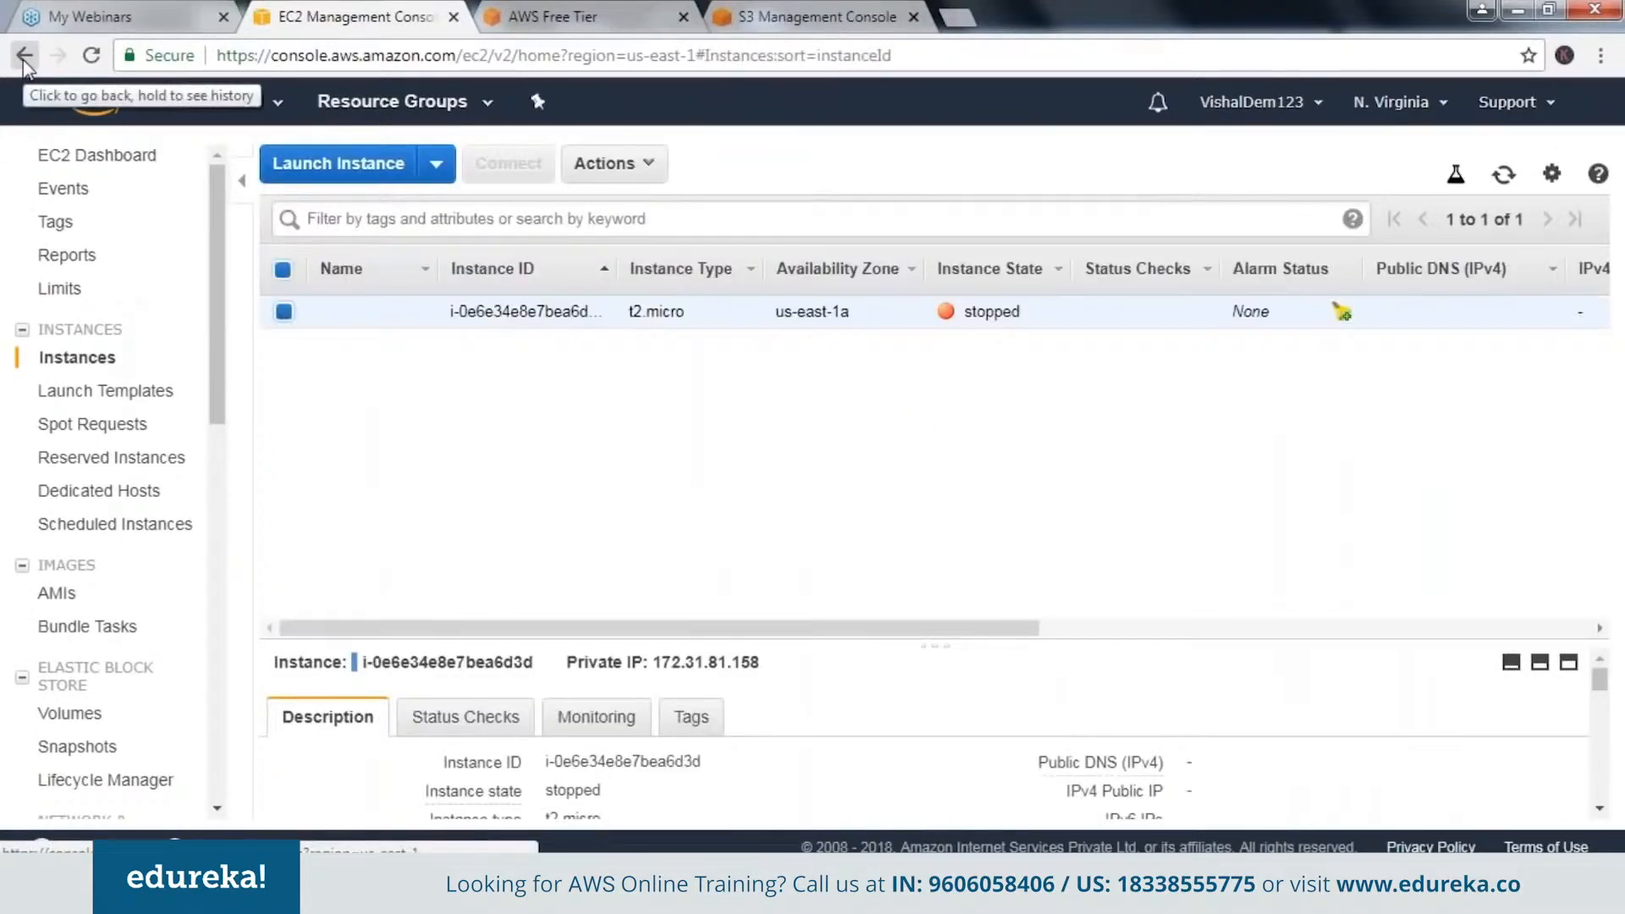
{"action": "left_click", "coordinate": [635, 174]}
{"action": "mouse_move", "coordinate": [669, 405]}
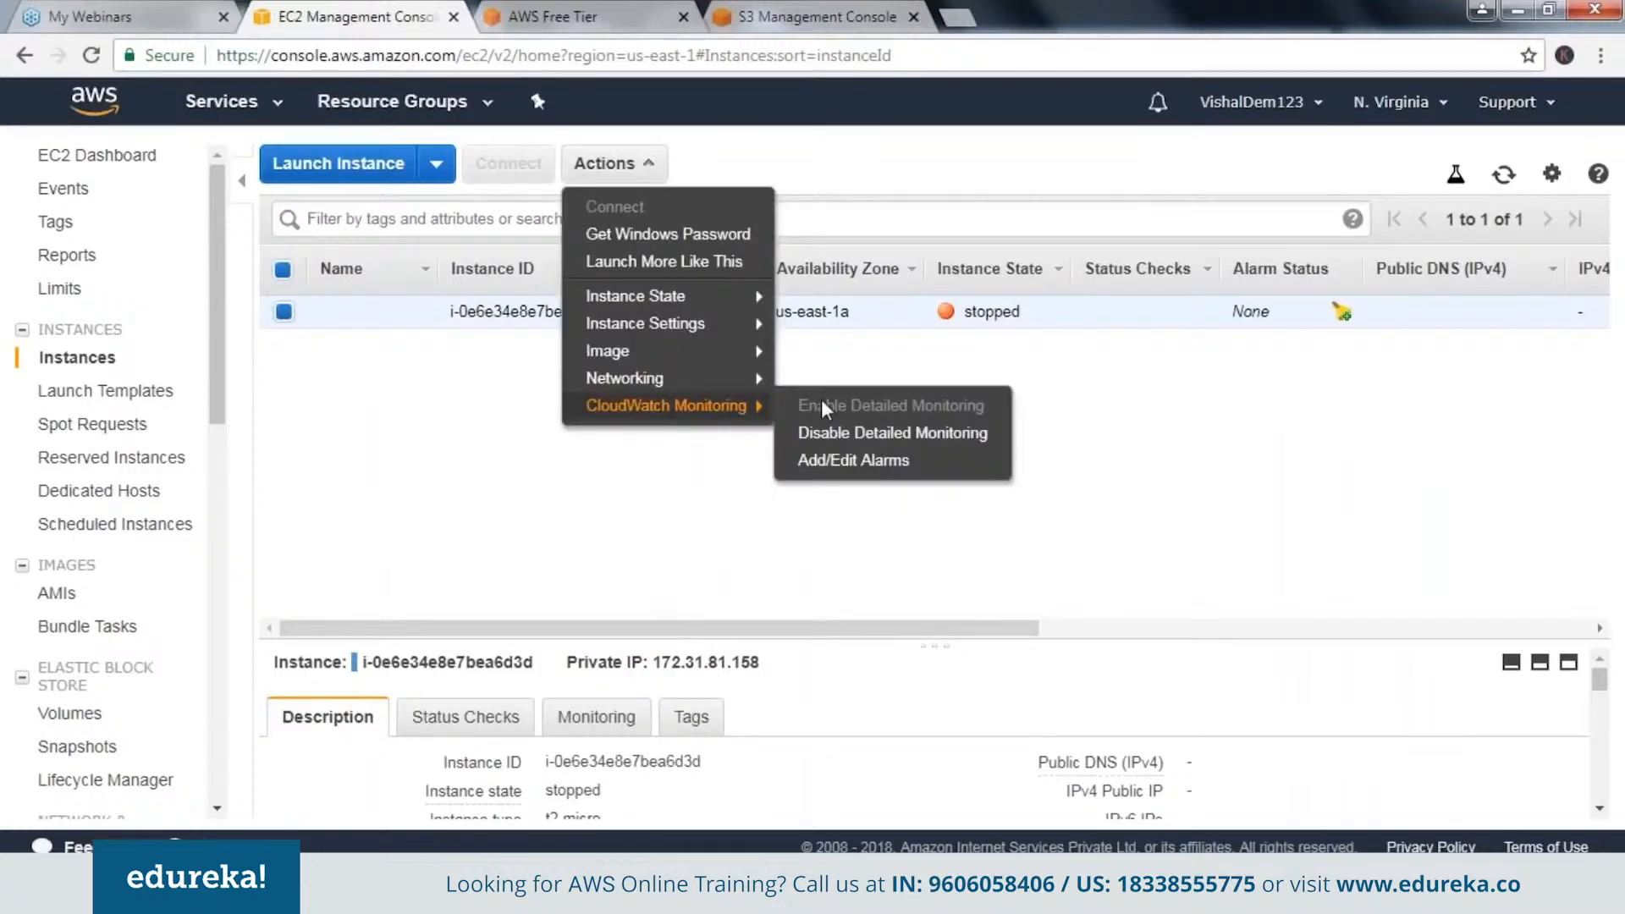
{"action": "left_click", "coordinate": [525, 551]}
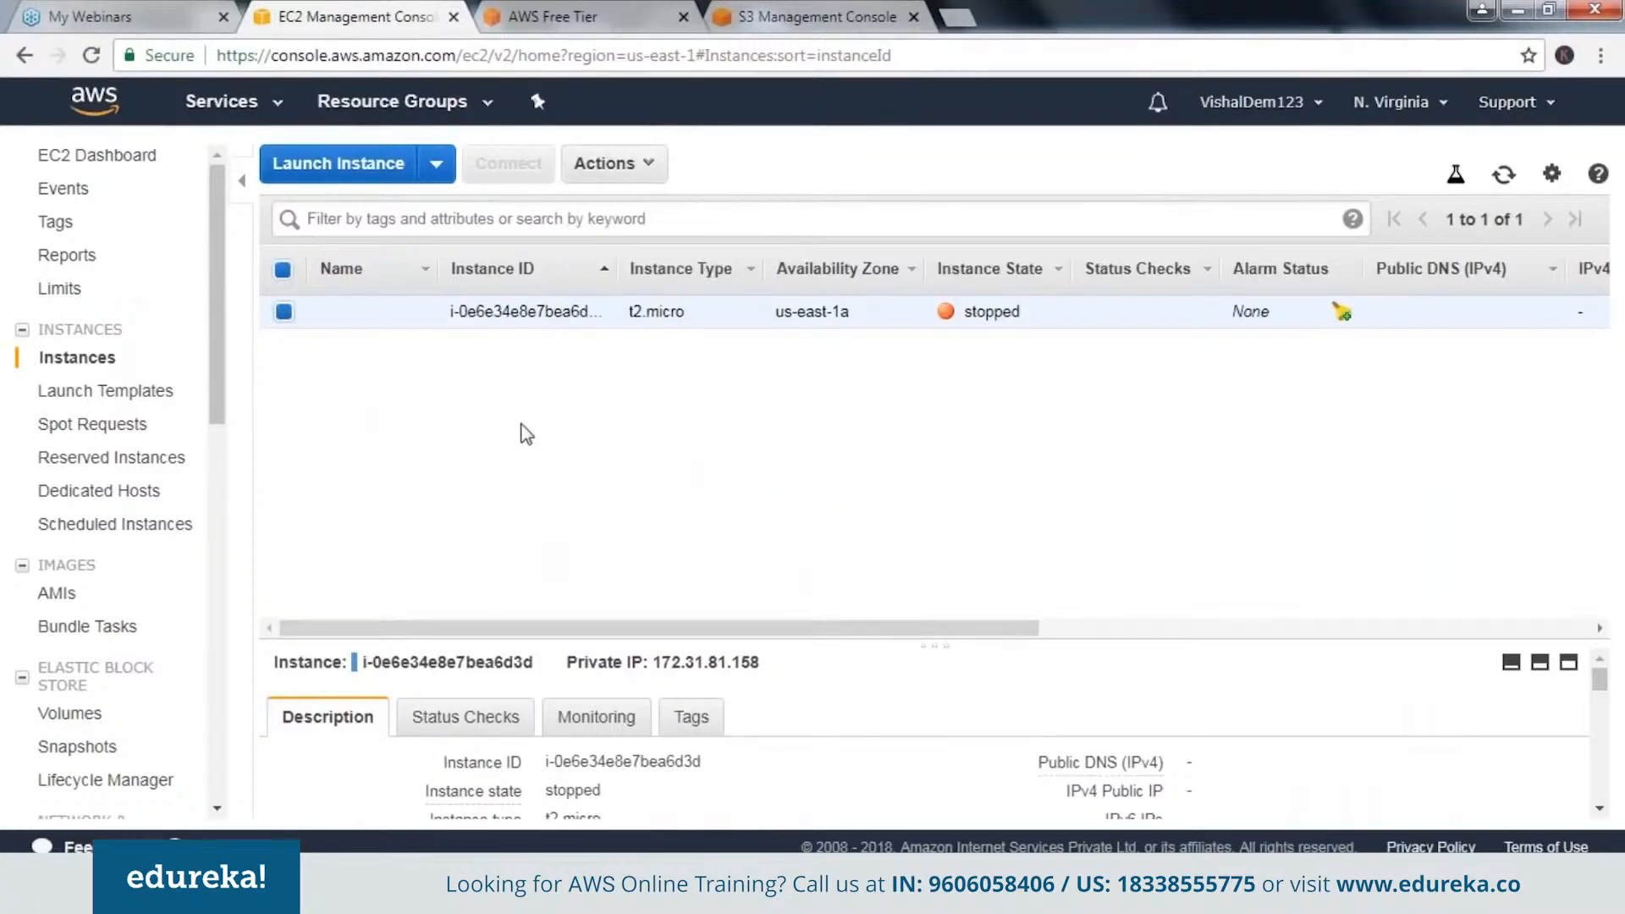
Switch back to the Config service and open the EC2 instance's configuration timeline from the dashboard's EC2 Instance resources.
{"action": "left_click", "coordinate": [584, 10]}
{"action": "left_click", "coordinate": [364, 17]}
{"action": "left_click", "coordinate": [222, 101]}
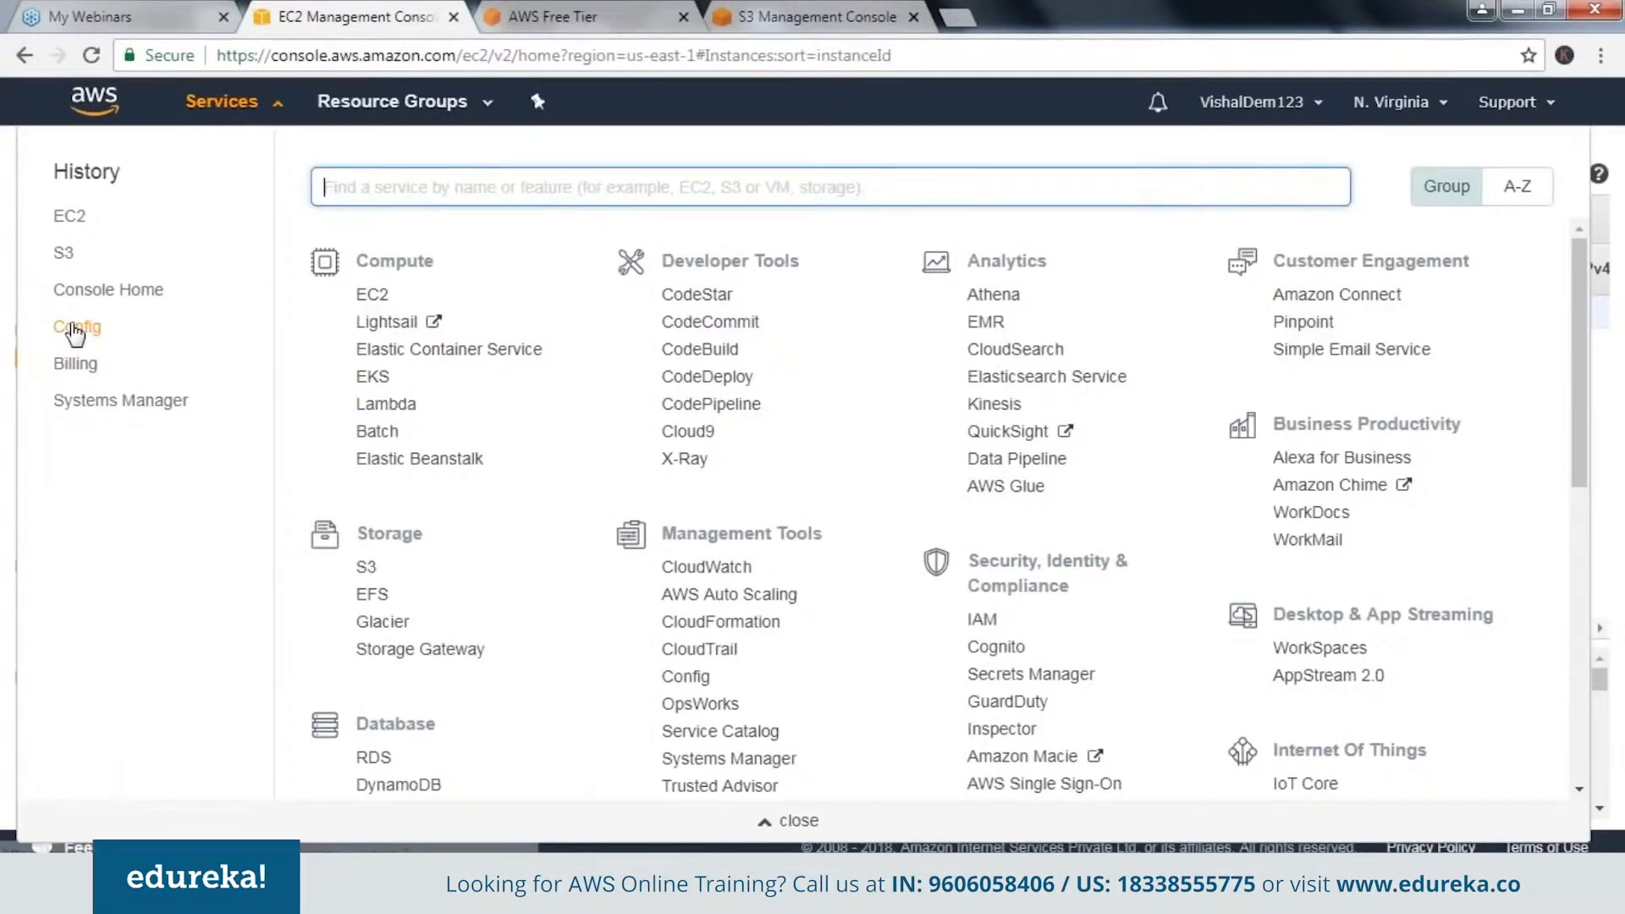
{"action": "left_click", "coordinate": [74, 328]}
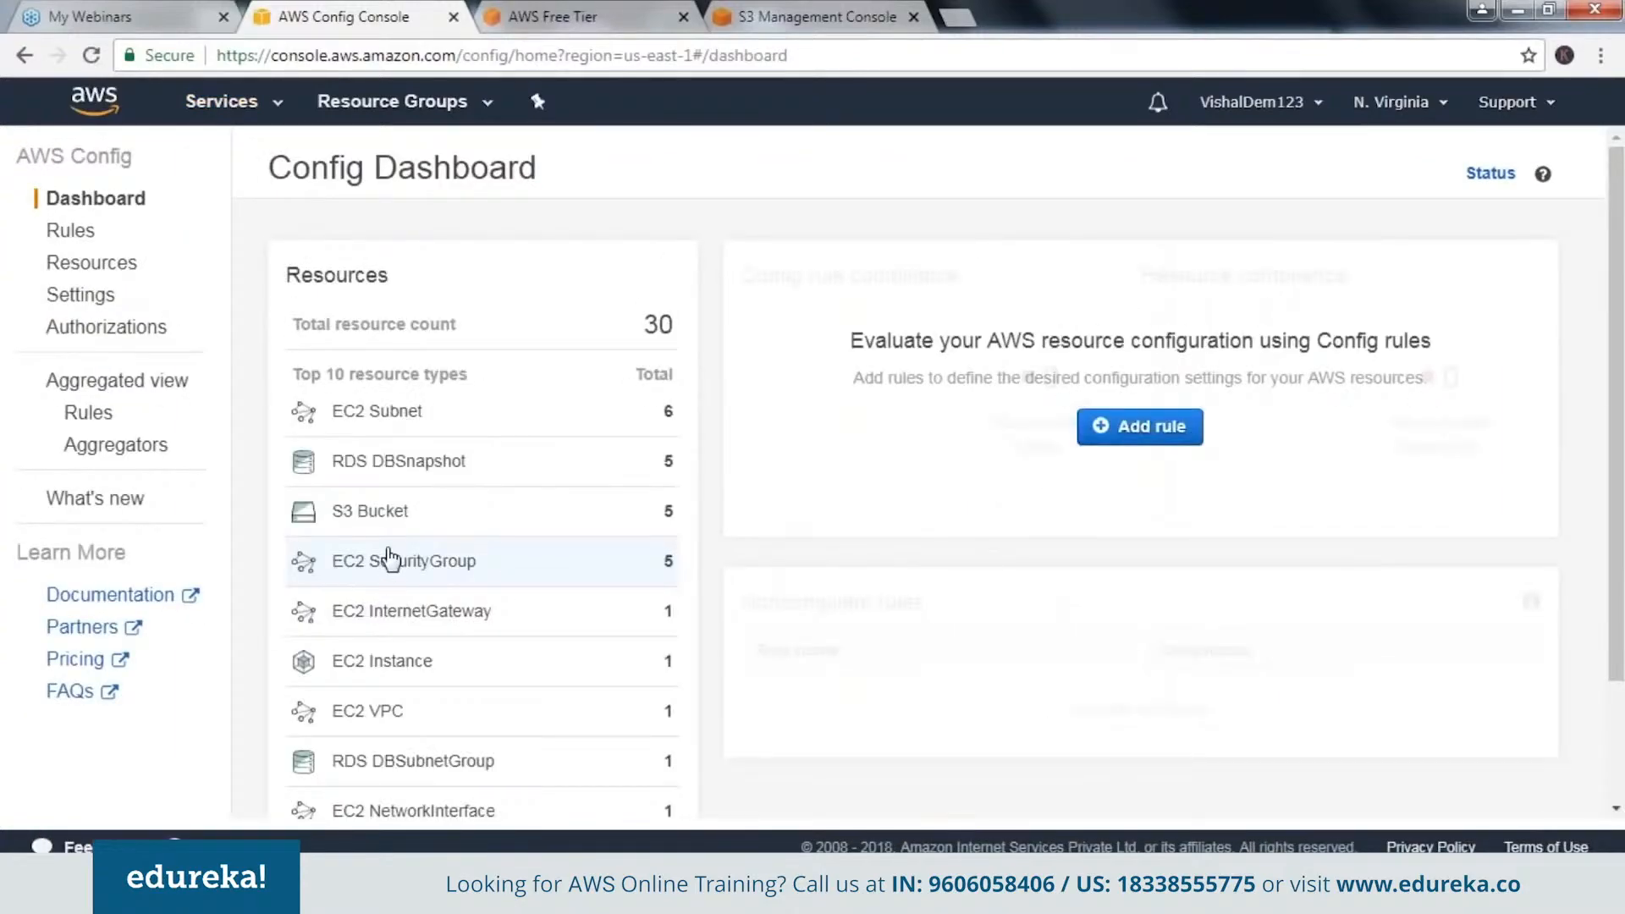
{"action": "left_click", "coordinate": [378, 669]}
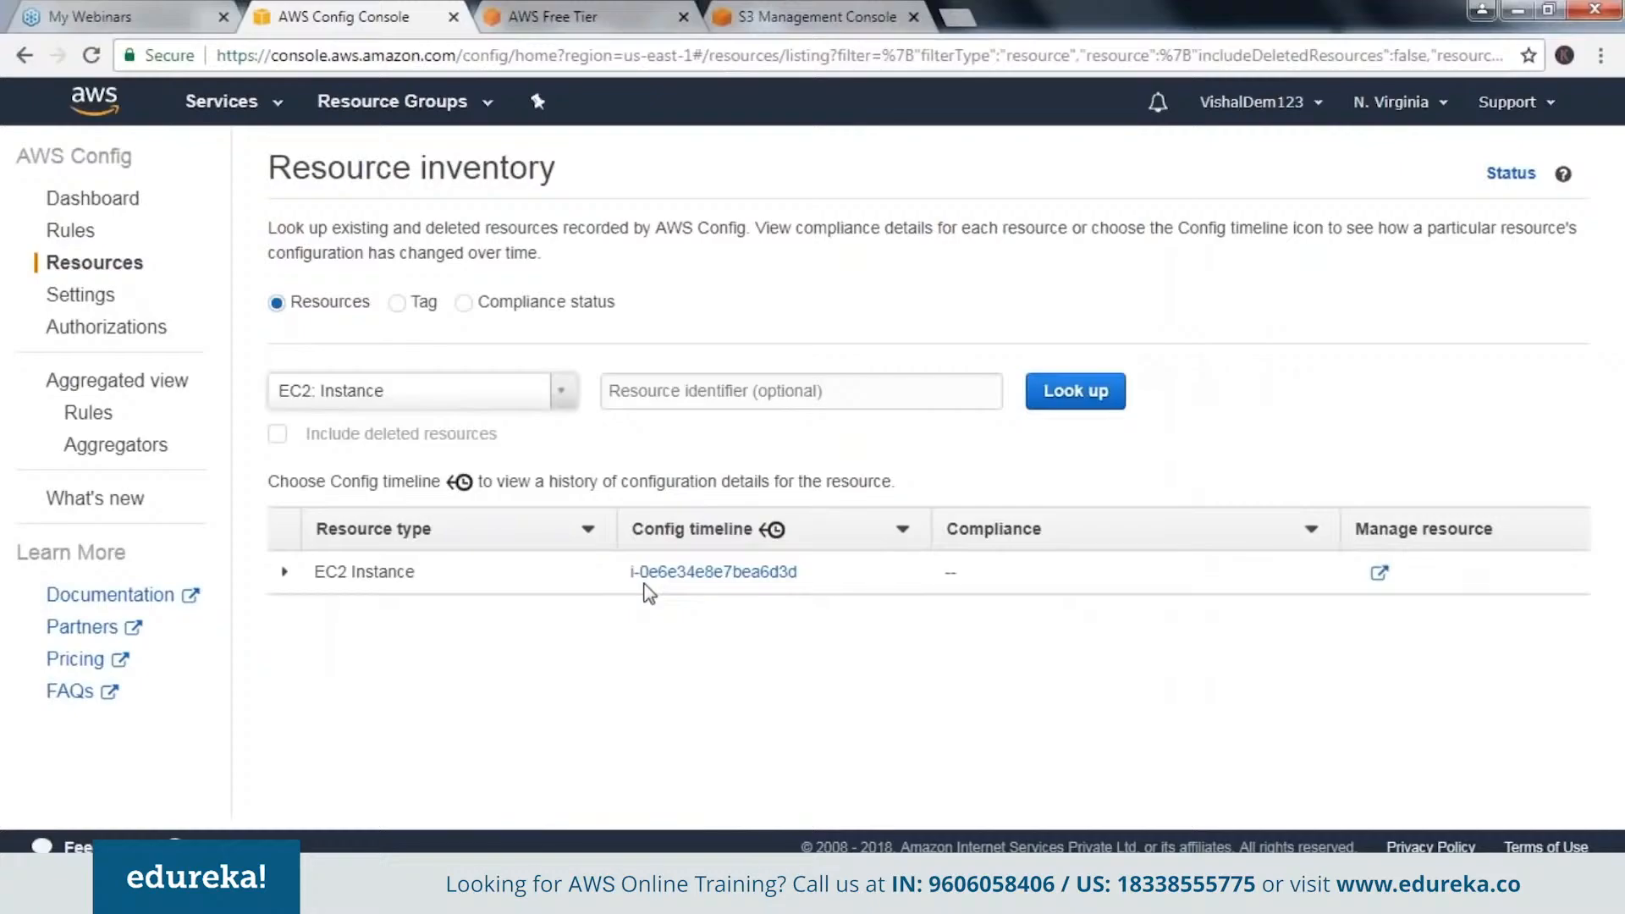
{"action": "left_click", "coordinate": [689, 572]}
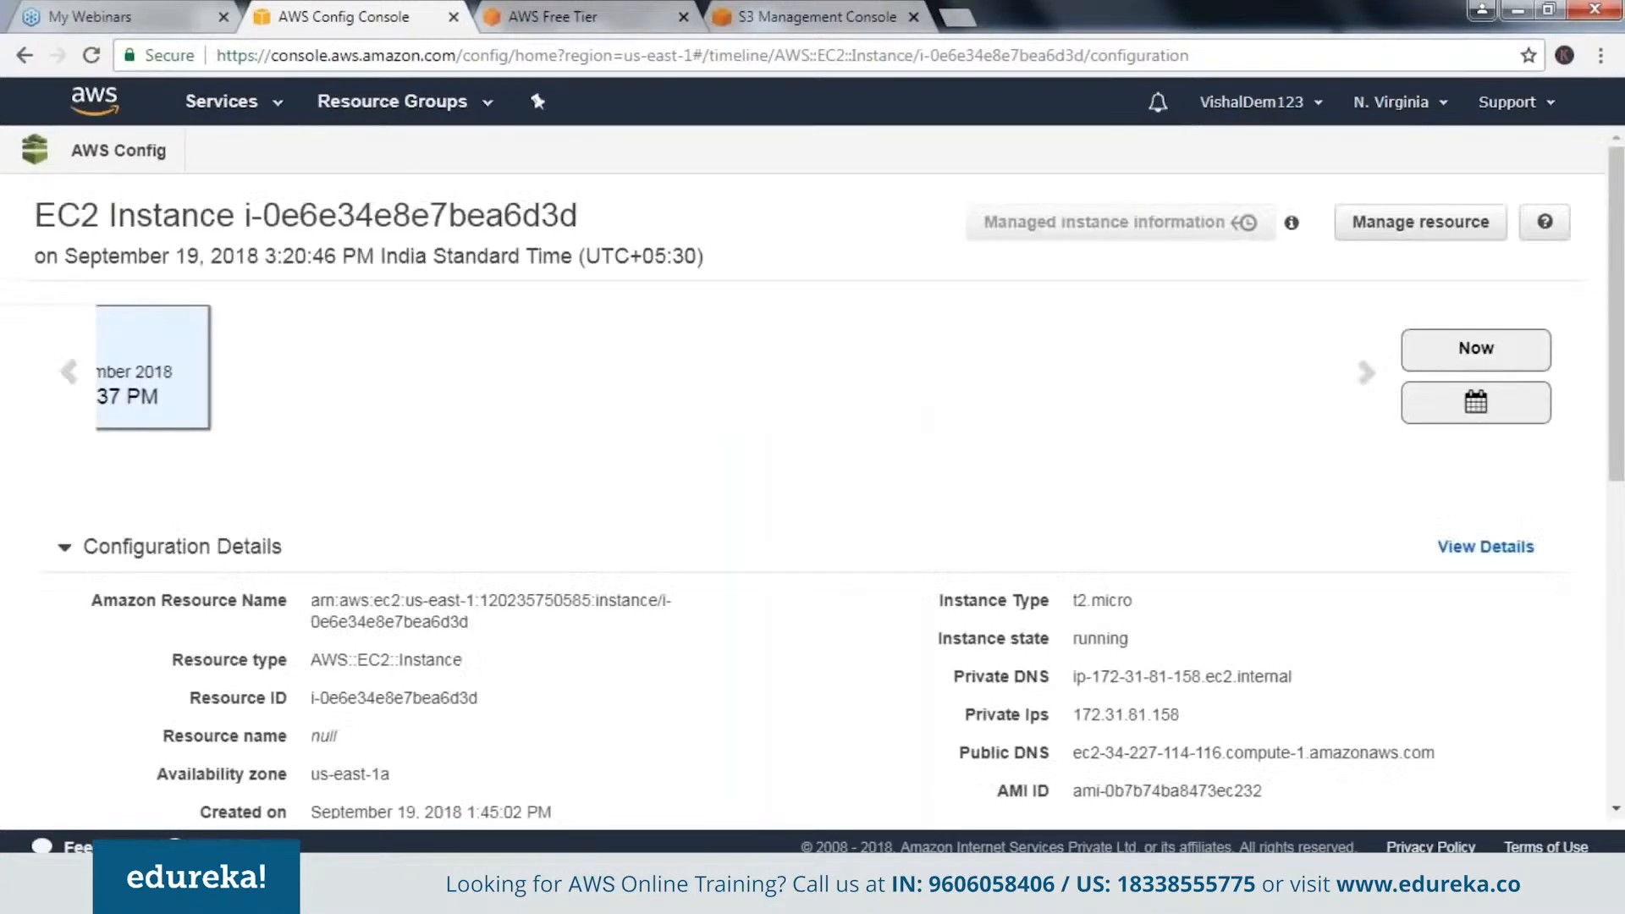
Return to the resource inventory, view the lookup options for compliance status and tag, and set the lookup back to Resources.
{"action": "left_click", "coordinate": [28, 54]}
{"action": "left_click", "coordinate": [465, 309]}
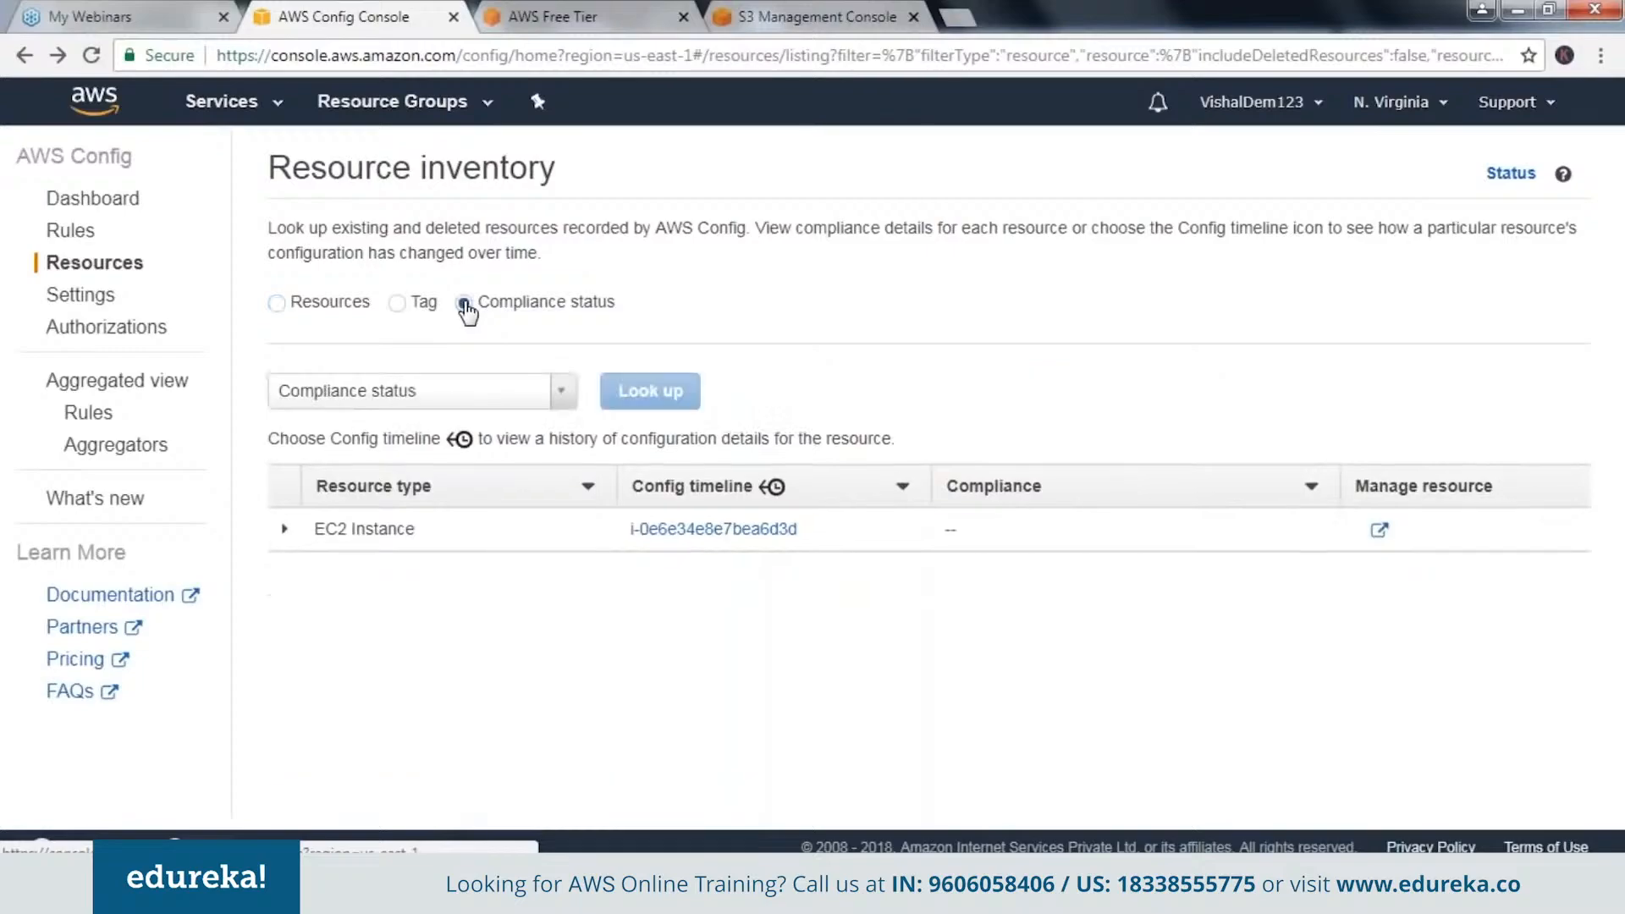
{"action": "left_click", "coordinate": [398, 307]}
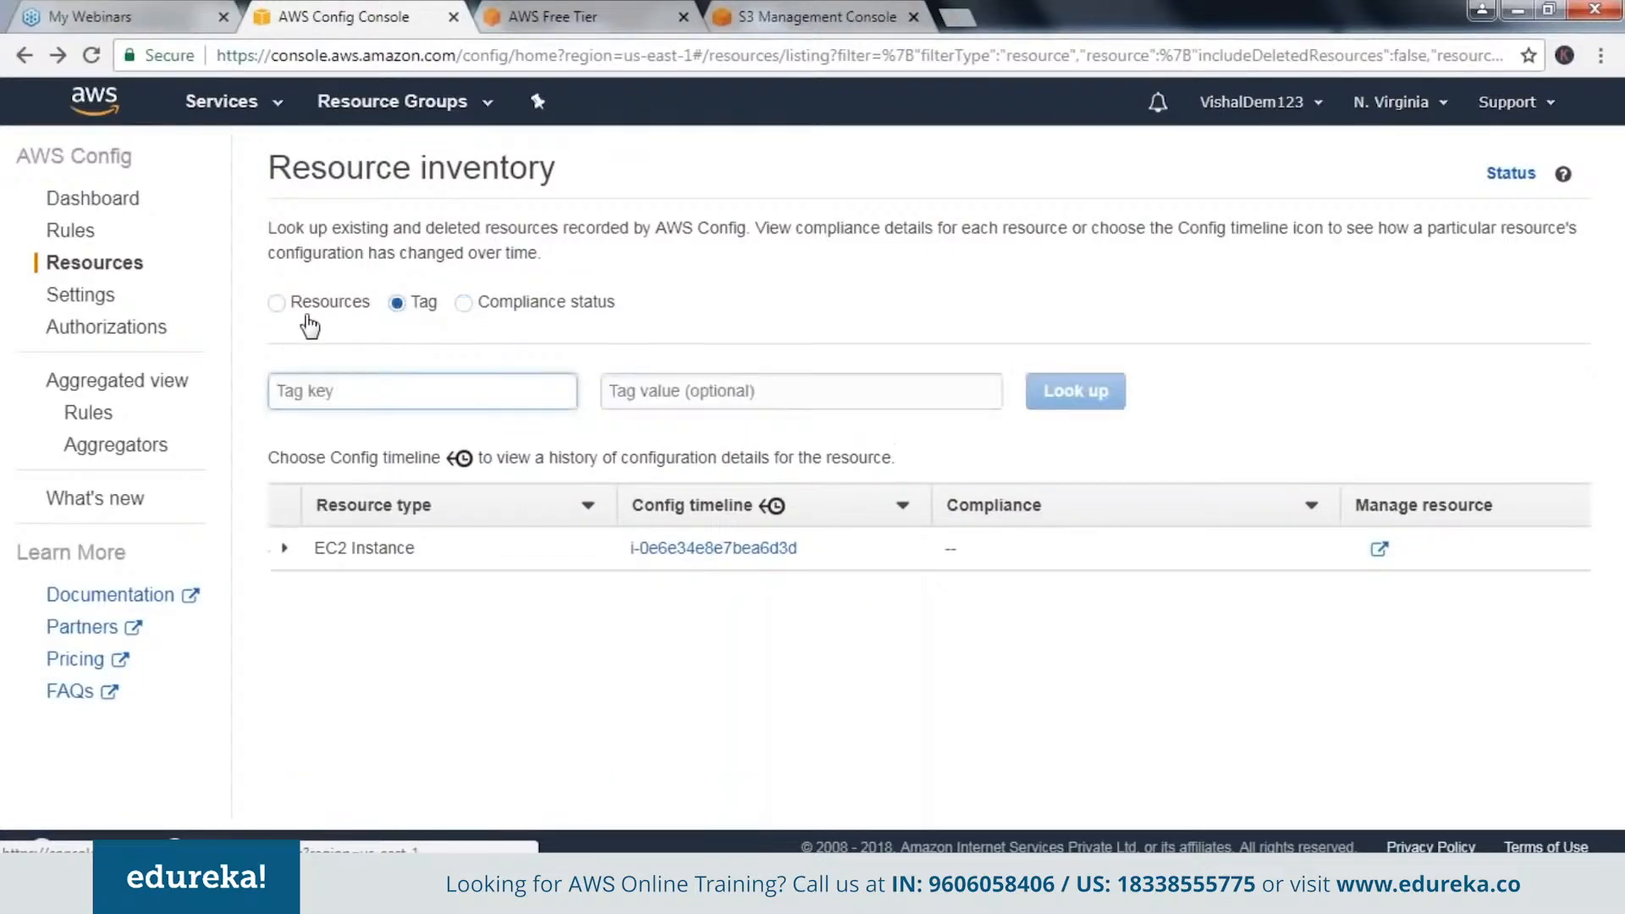
{"action": "left_click", "coordinate": [277, 303]}
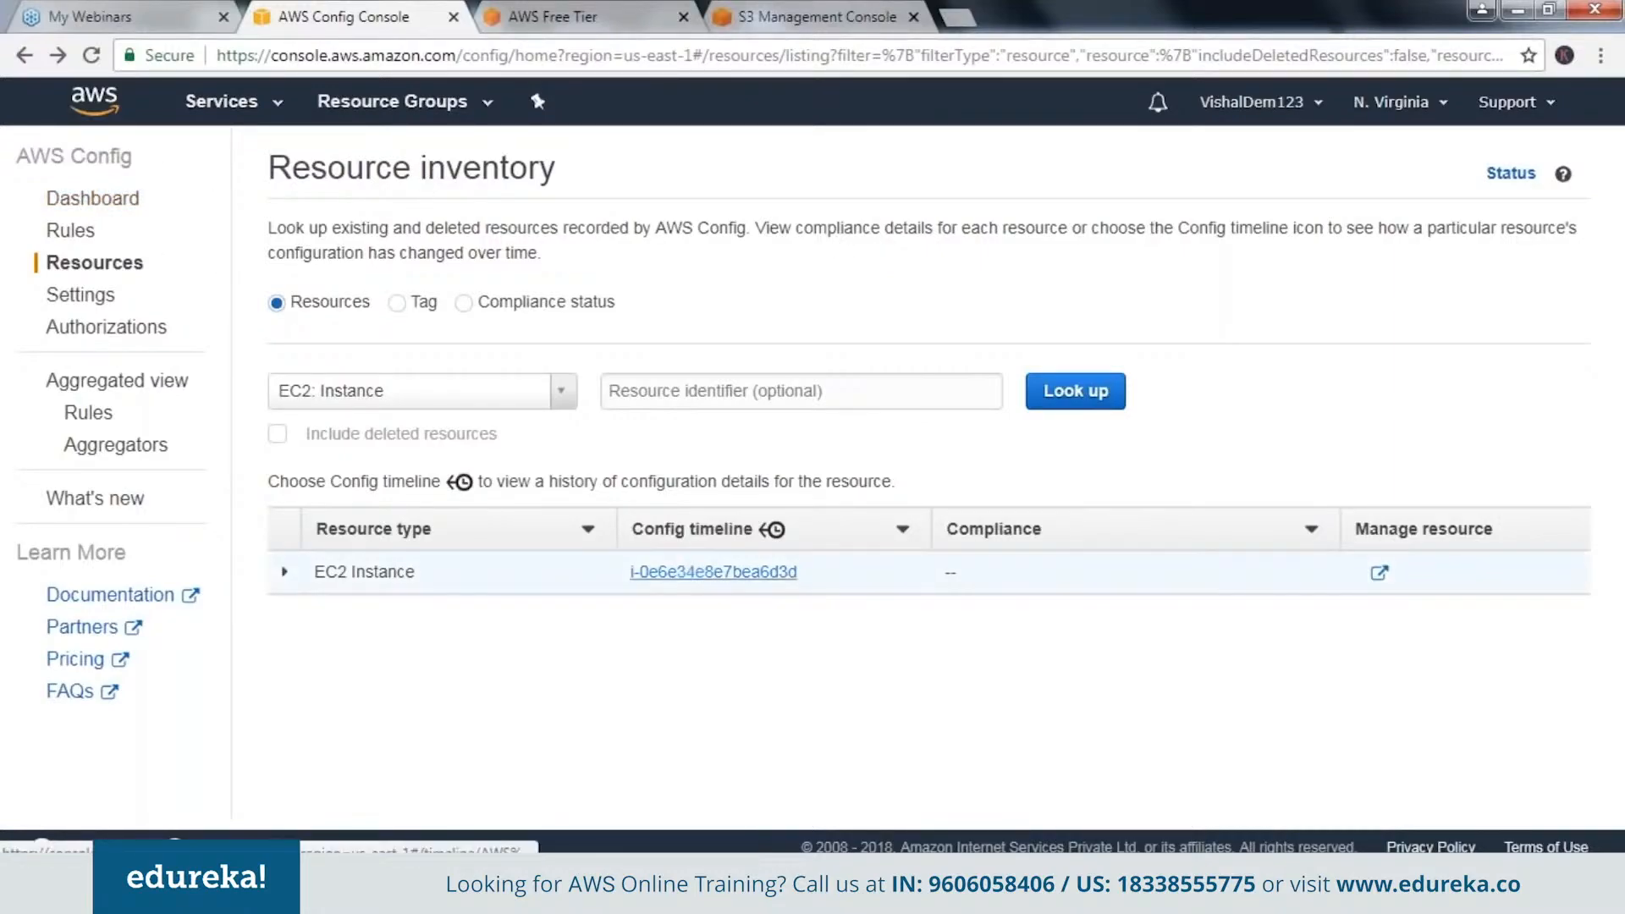
Reopen the EC2 instance's configuration timeline and read the help note on managed instance information.
{"action": "left_click", "coordinate": [714, 573]}
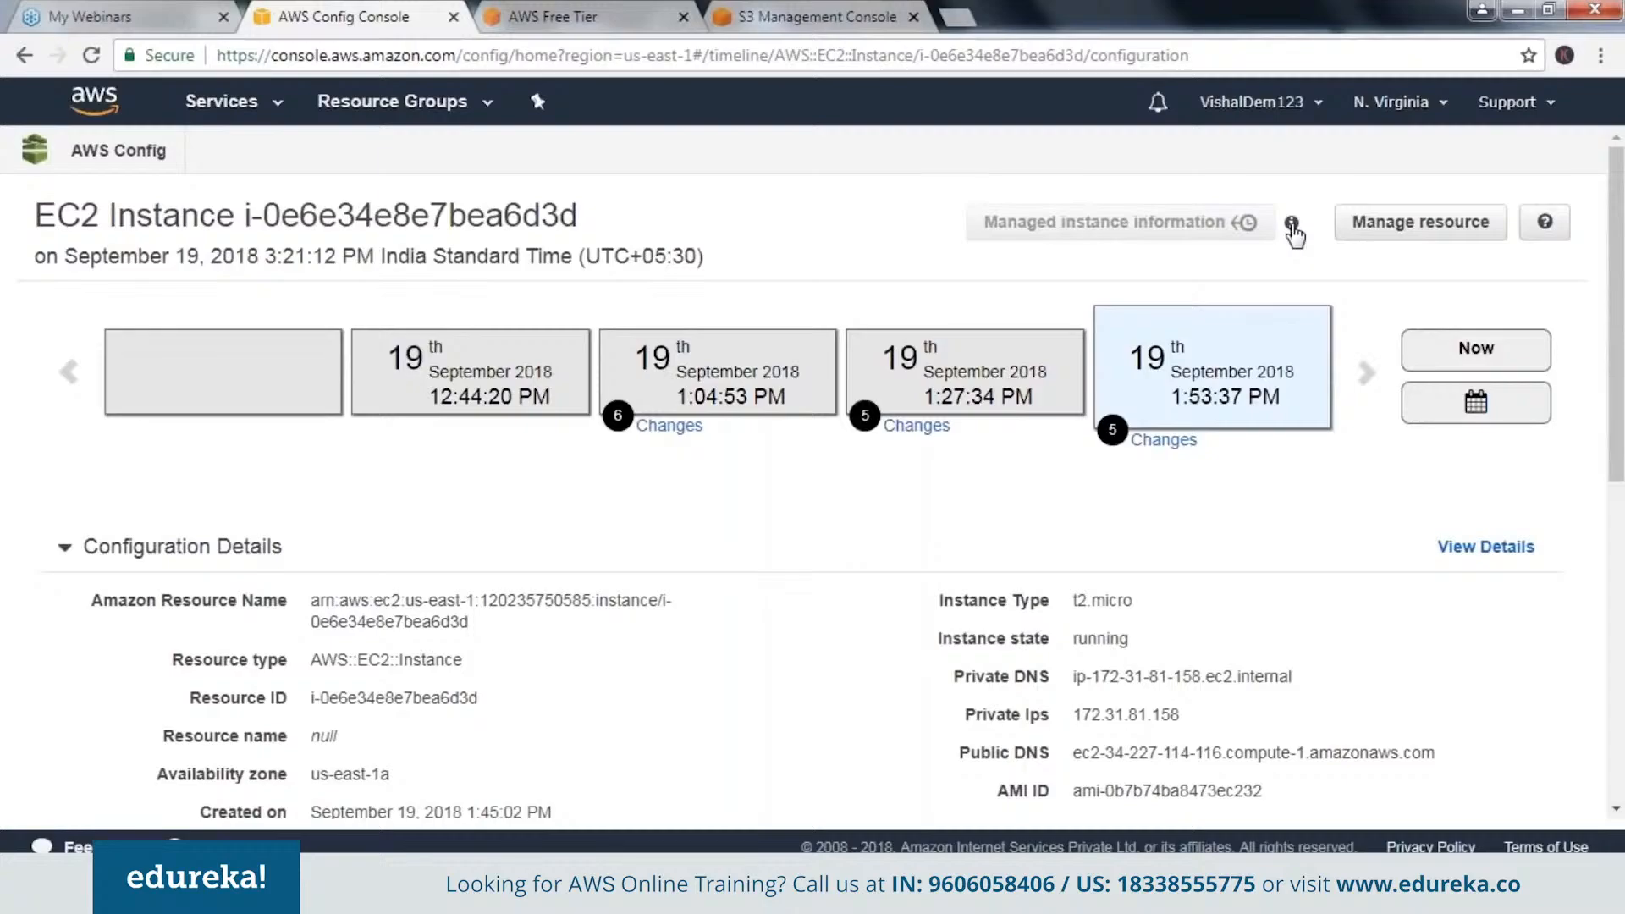
{"action": "mouse_move", "coordinate": [1293, 230]}
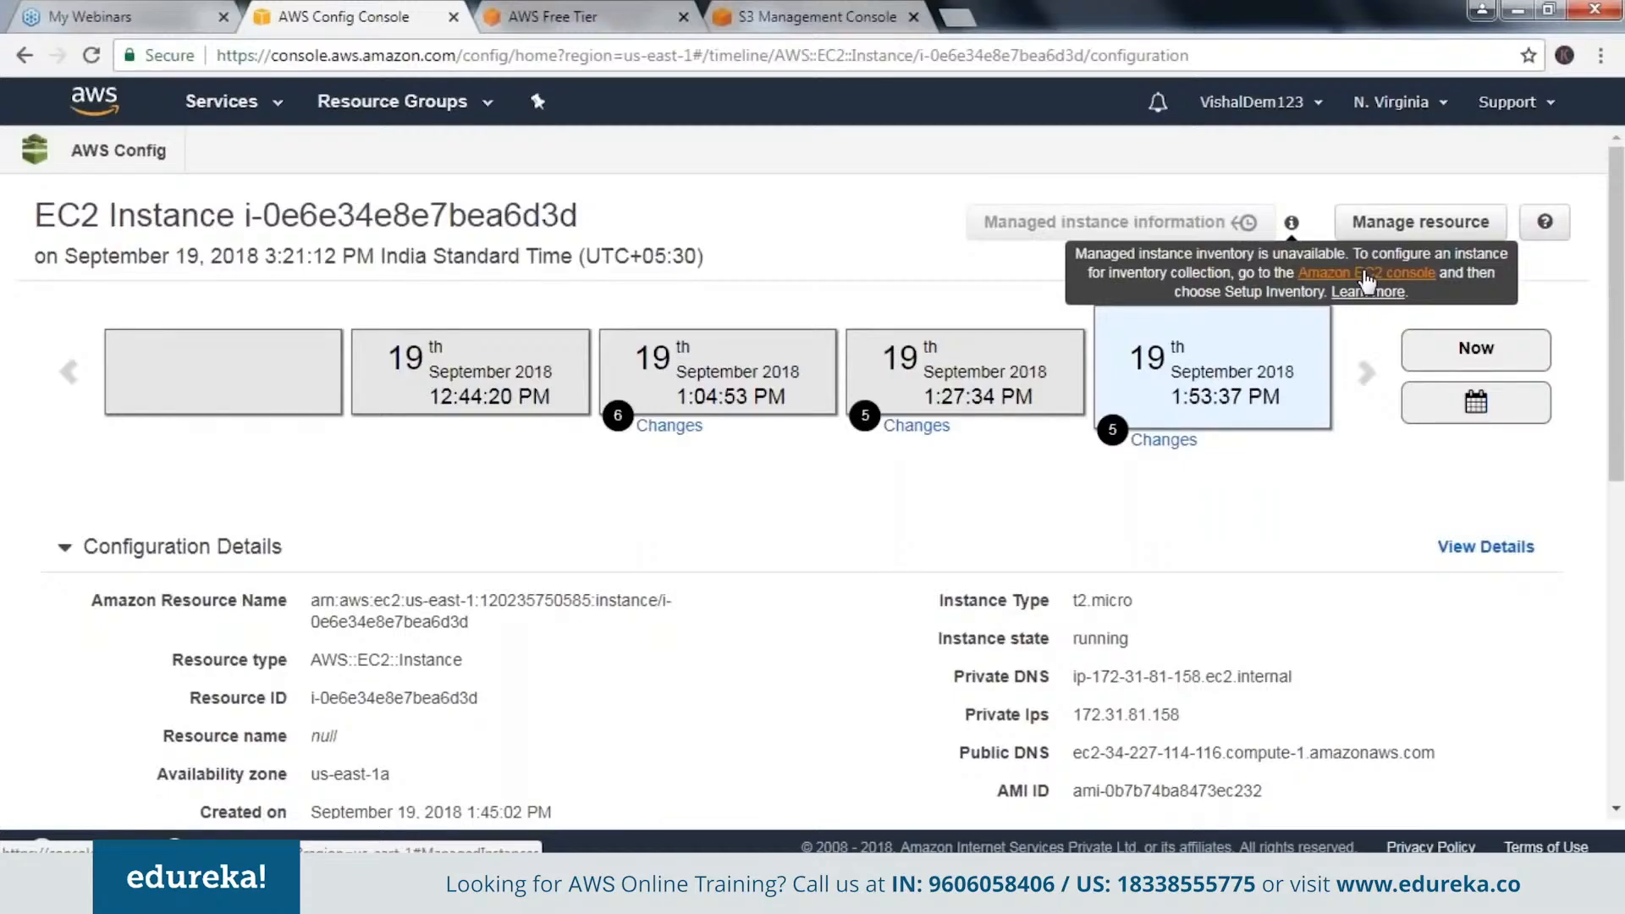
Search the AWS services for the management tools and open Systems Manager.
{"action": "left_click", "coordinate": [248, 111]}
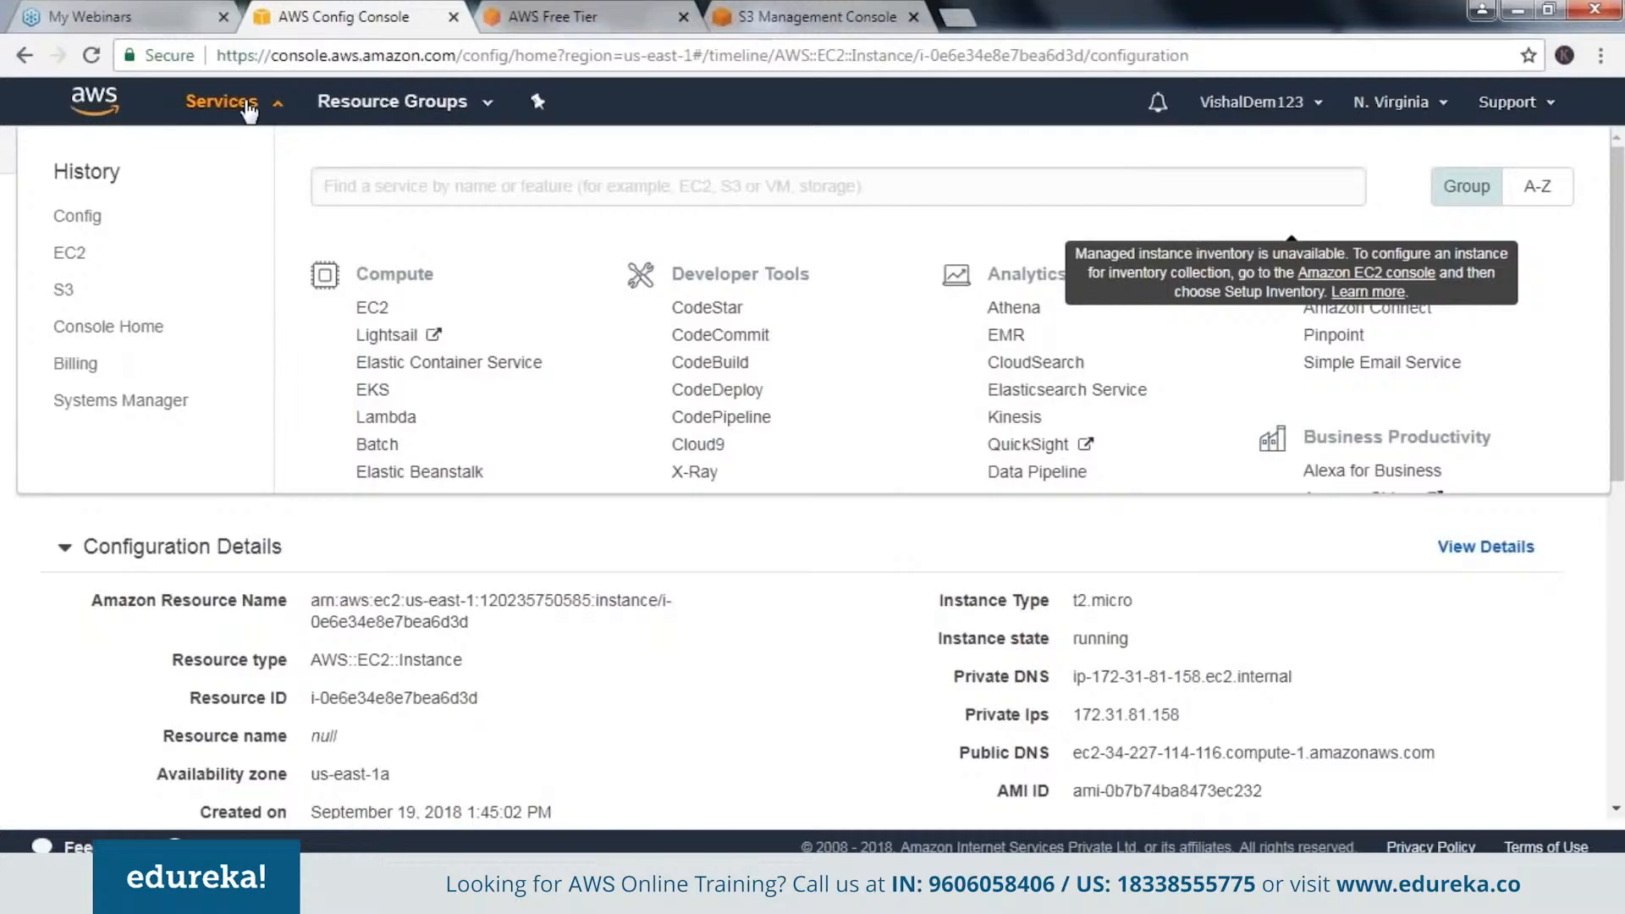
{"action": "type", "text": "aws mana"}
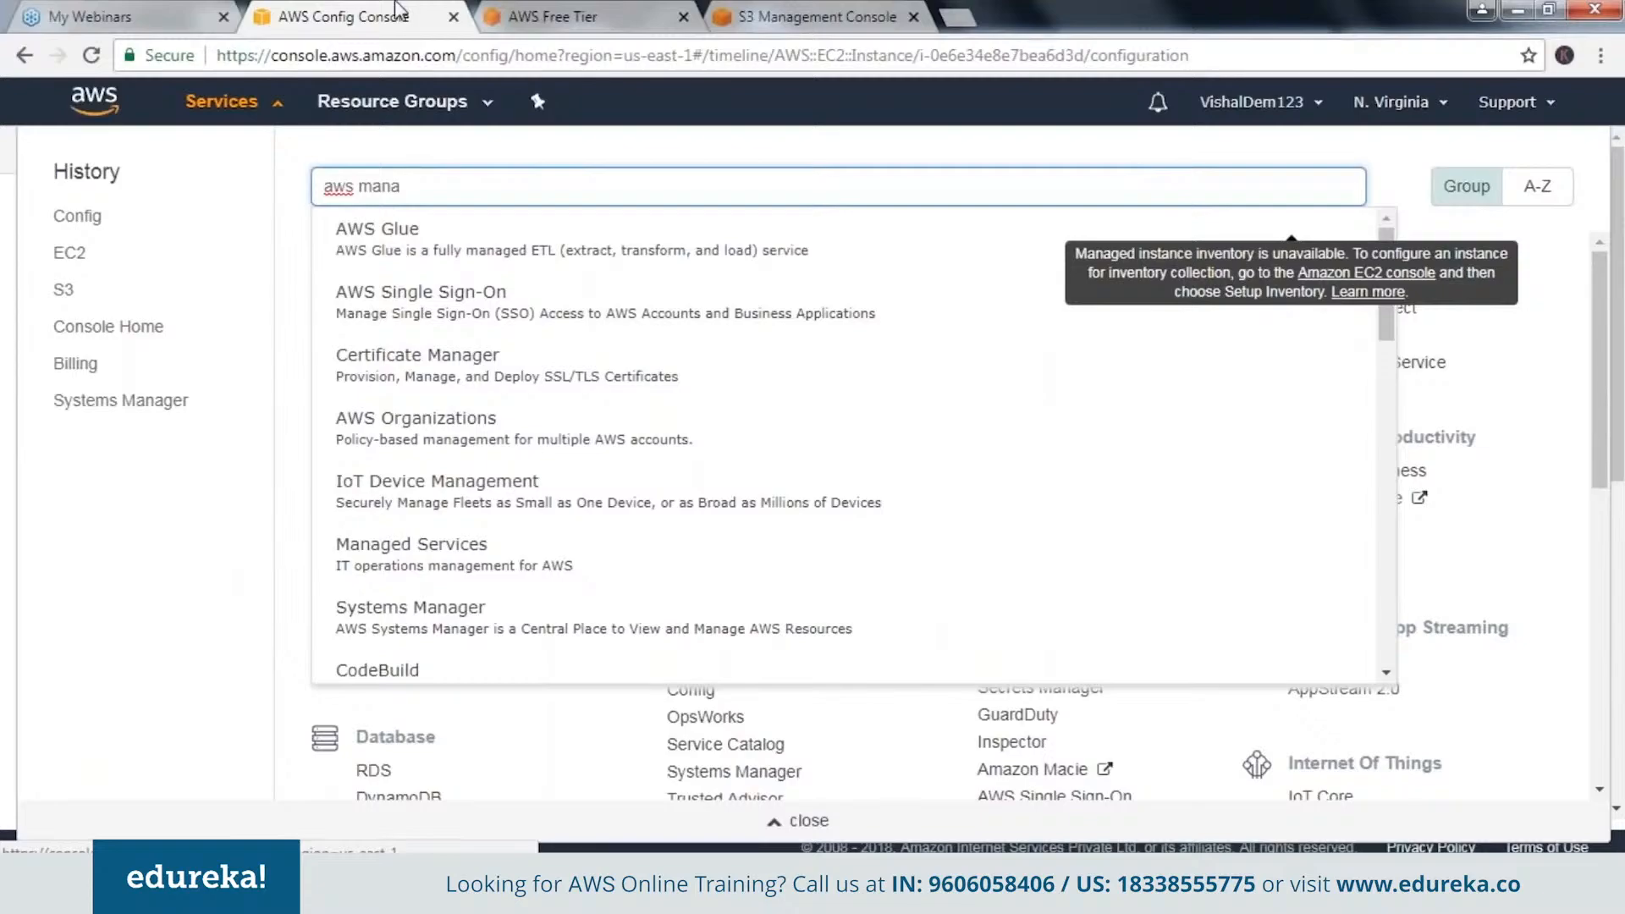
{"action": "key", "text": "BackSpace"}
{"action": "key", "text": "BackSpace"}
{"action": "key", "text": "BackSpace"}
{"action": "key", "text": "BackSpace"}
{"action": "key", "text": "BackSpace"}
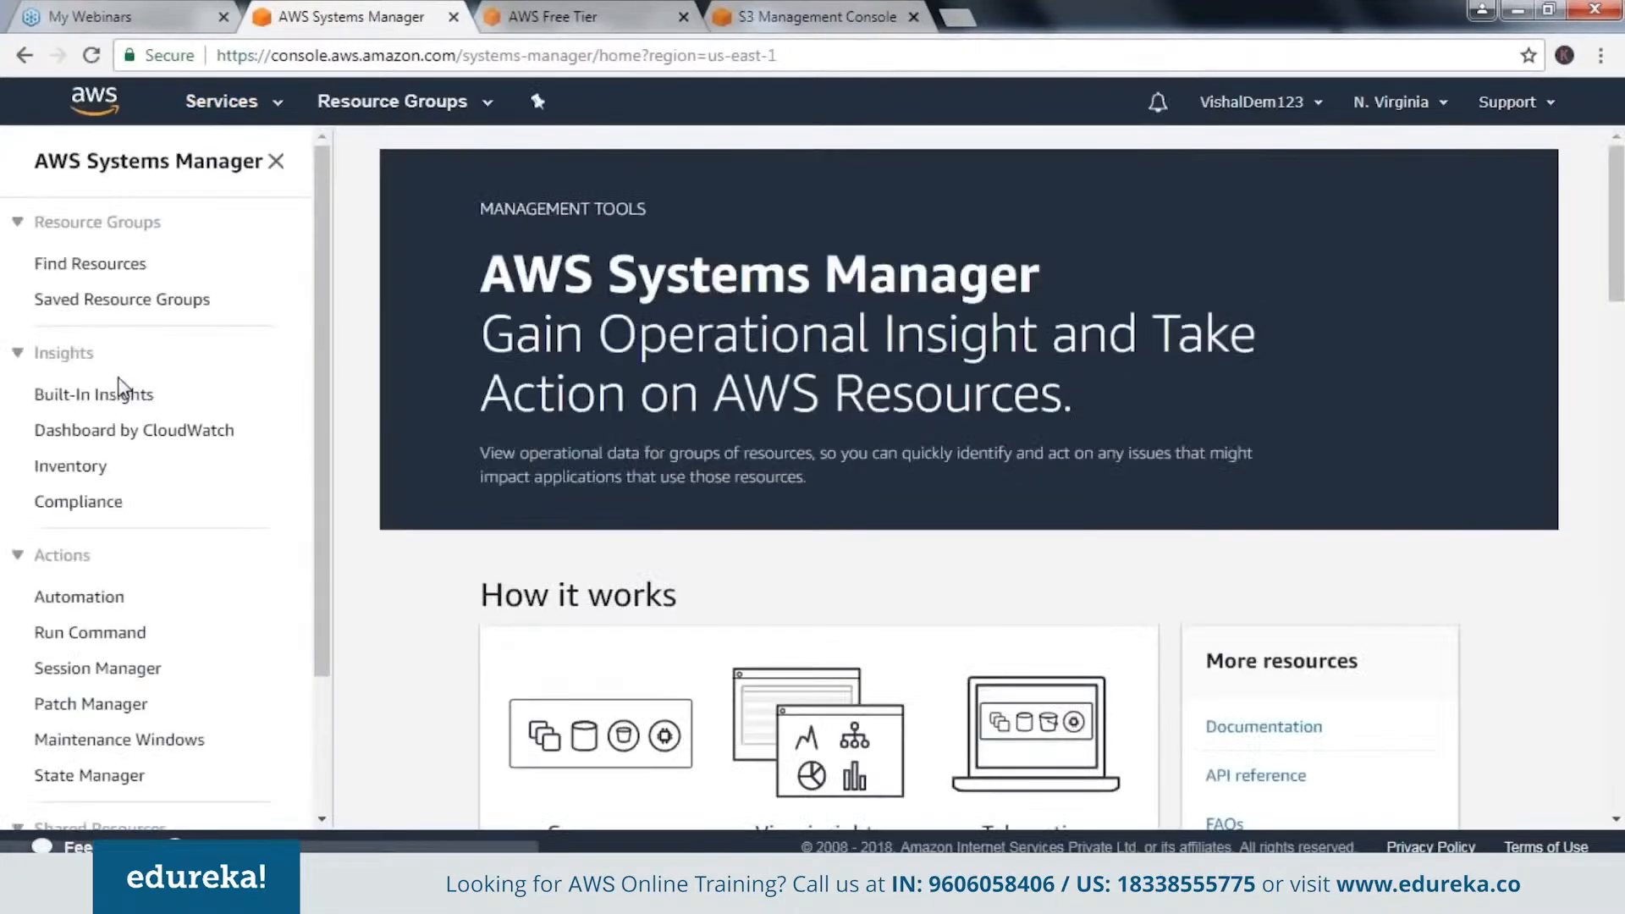
Open the Inventory section under Systems Manager's Insights and start setting up an inventory.
{"action": "left_click", "coordinate": [64, 357]}
{"action": "left_click", "coordinate": [64, 360]}
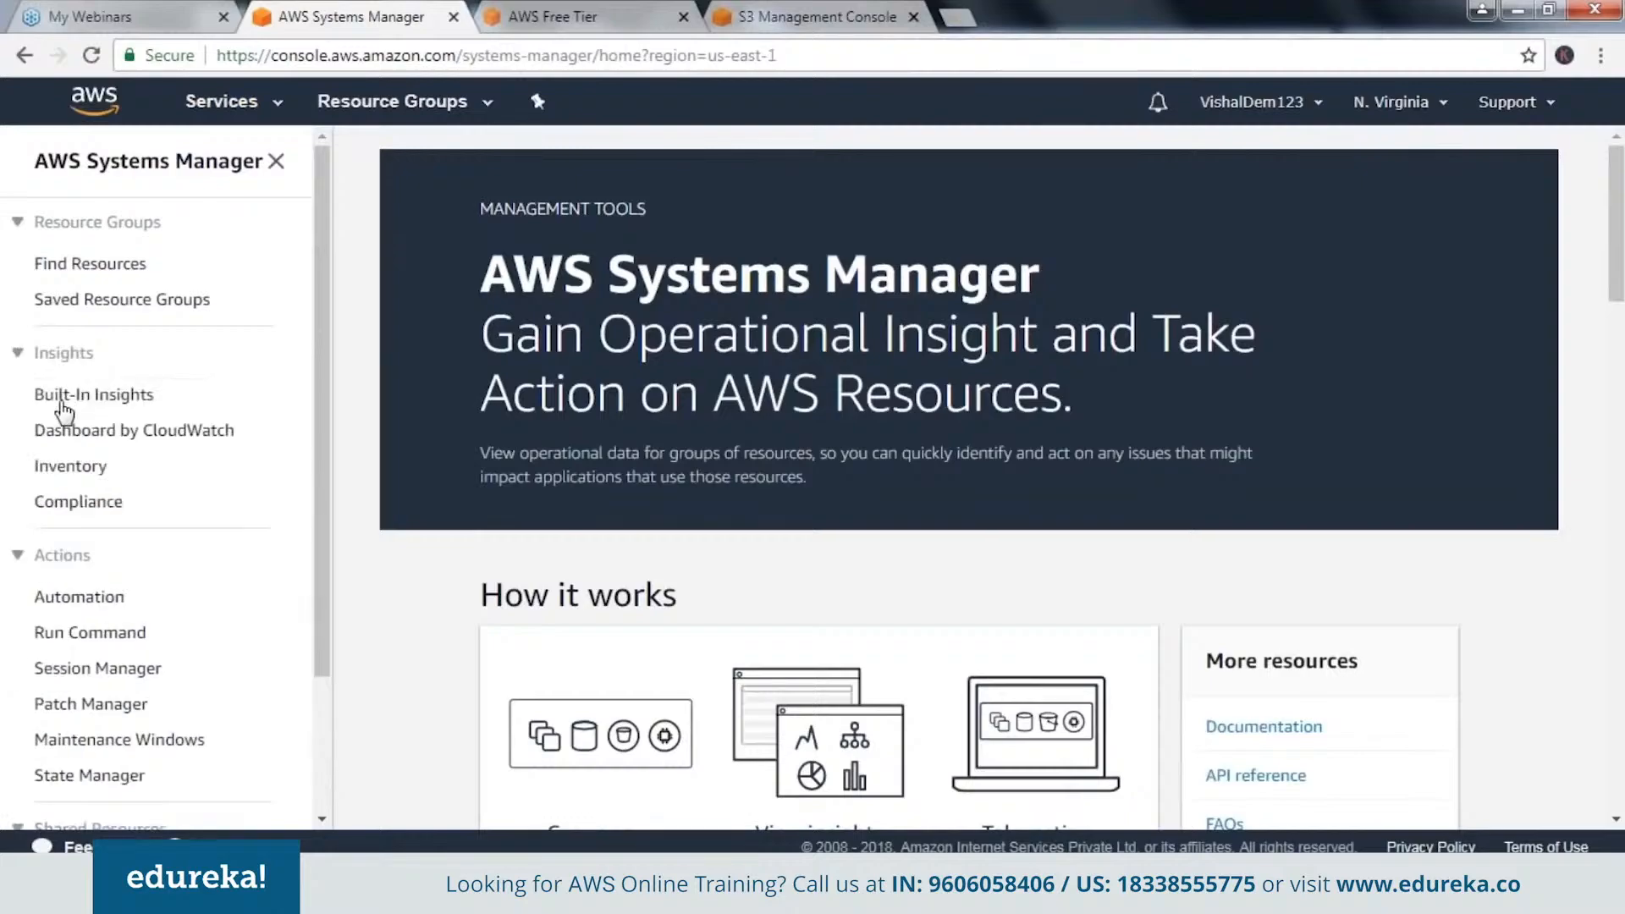
{"action": "left_click", "coordinate": [56, 470]}
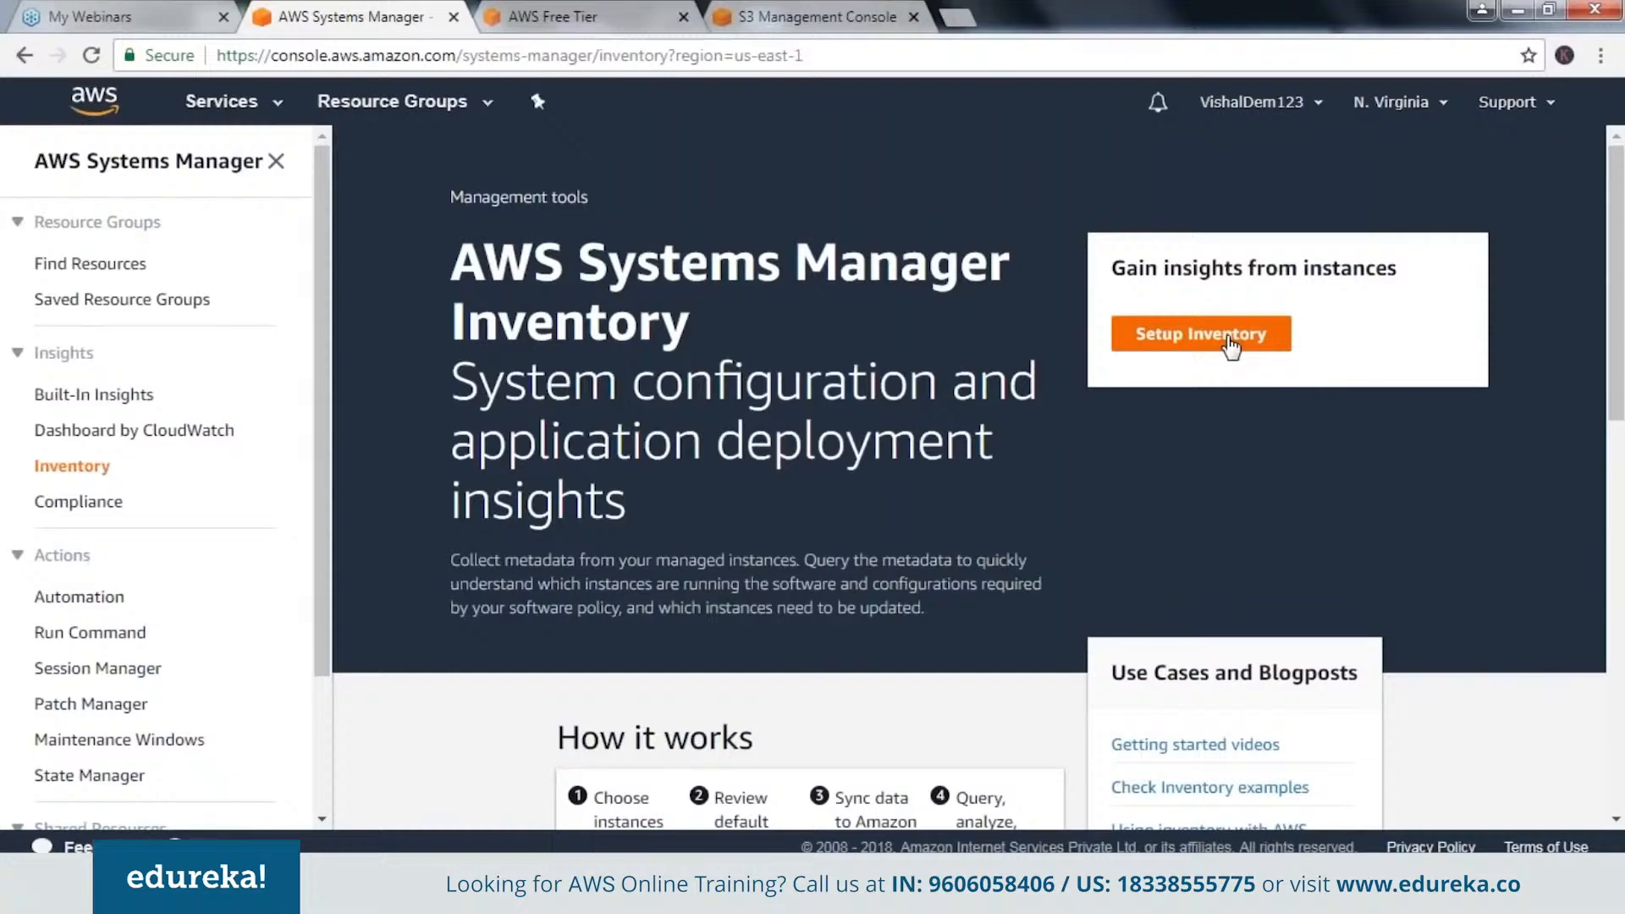
{"action": "left_click", "coordinate": [1230, 347]}
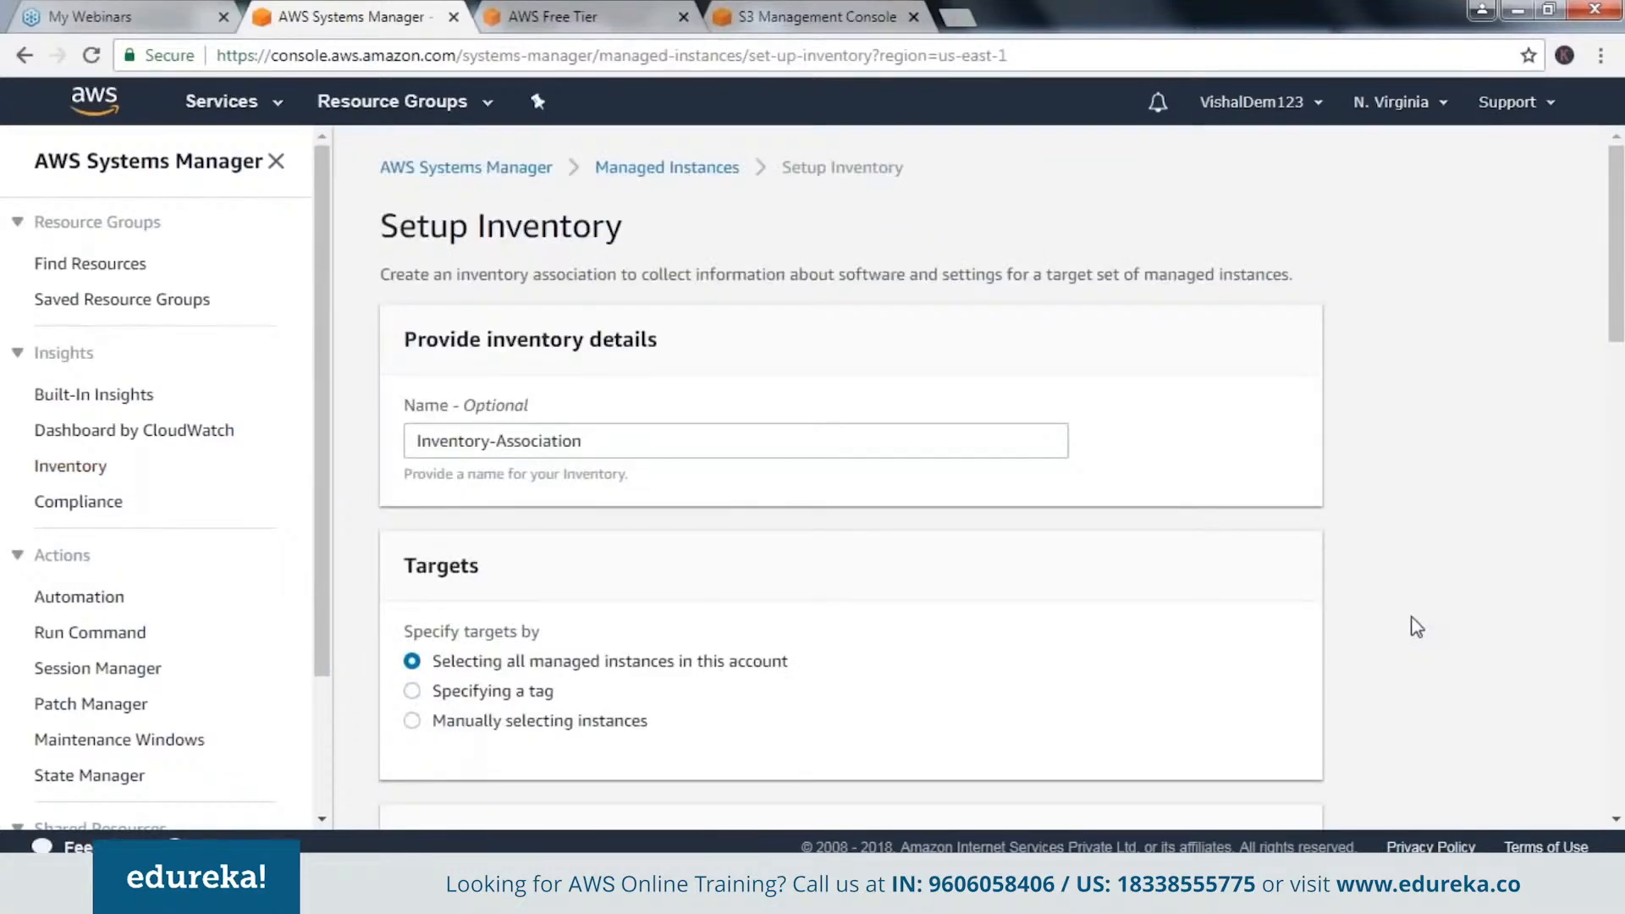
Examine the inventory setup's targets, schedule, parameters and S3 log sync option, and glance at the open S3 bucket.
{"action": "scroll", "coordinate": [1416, 628], "scroll_direction": "down", "scroll_amount": 1}
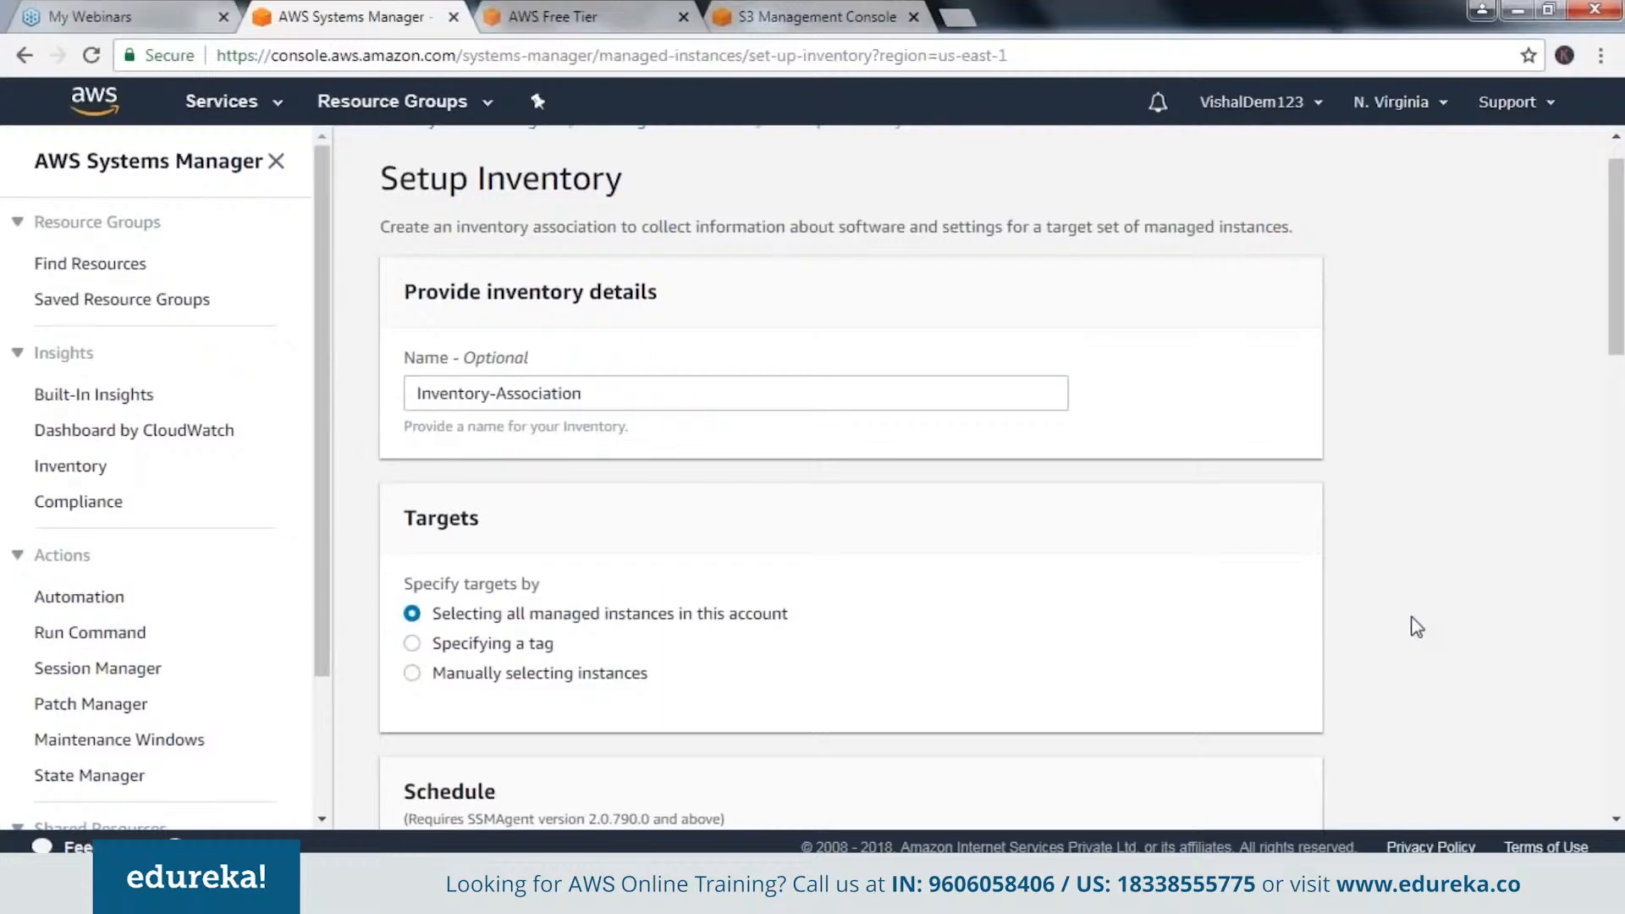
{"action": "scroll", "coordinate": [1417, 627], "scroll_direction": "down", "scroll_amount": 7}
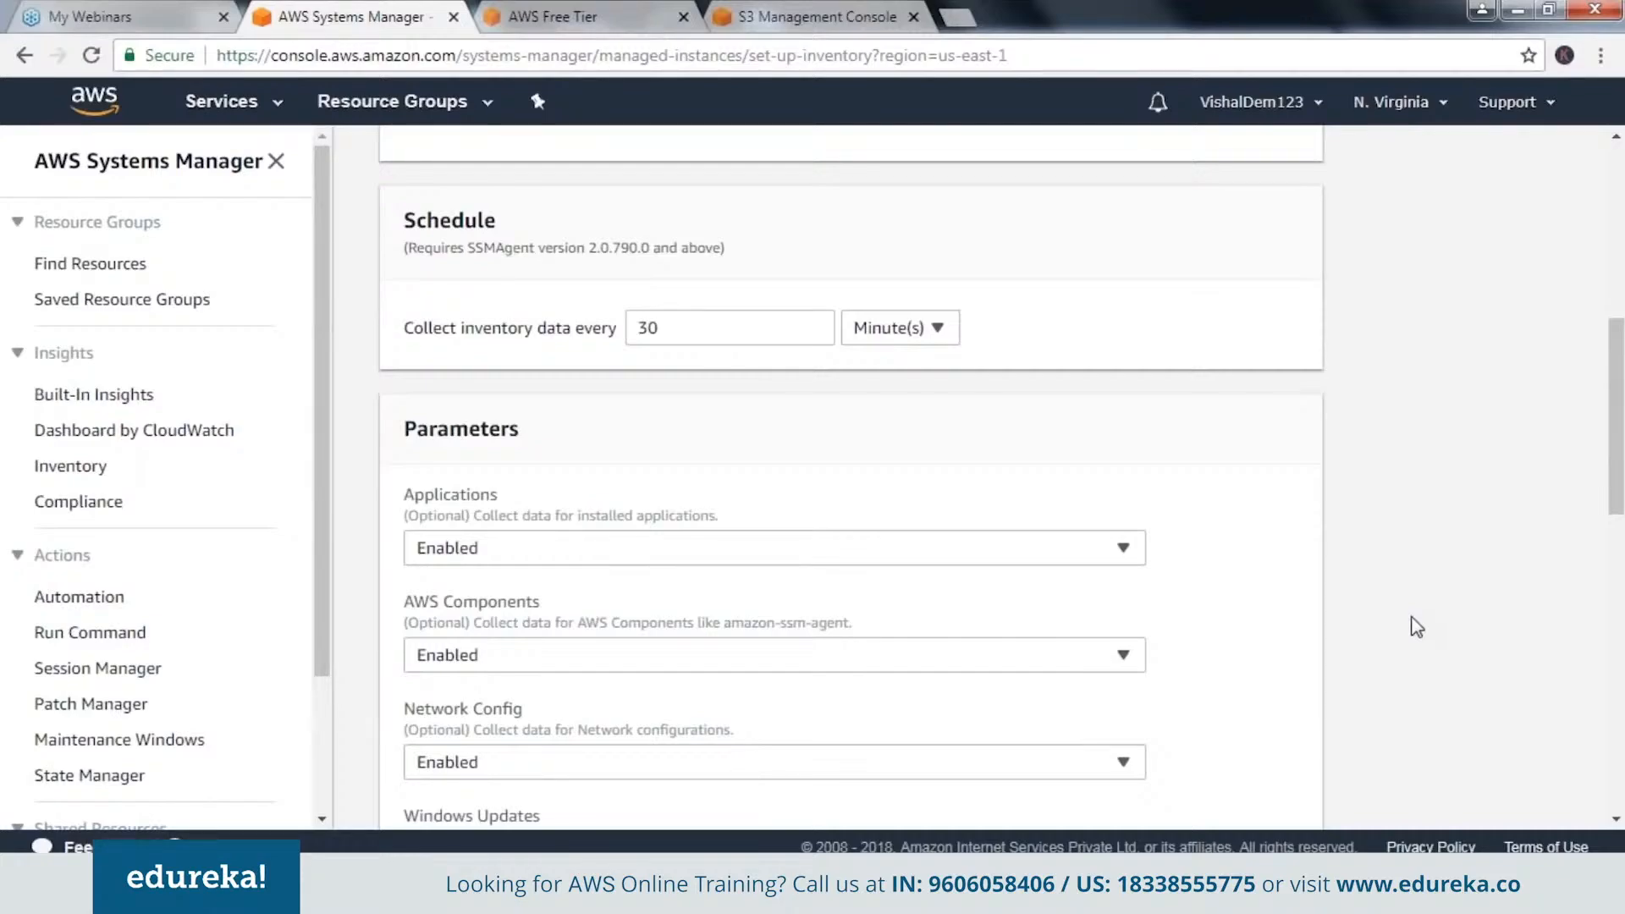
{"action": "scroll", "coordinate": [1417, 627], "scroll_direction": "down", "scroll_amount": 1}
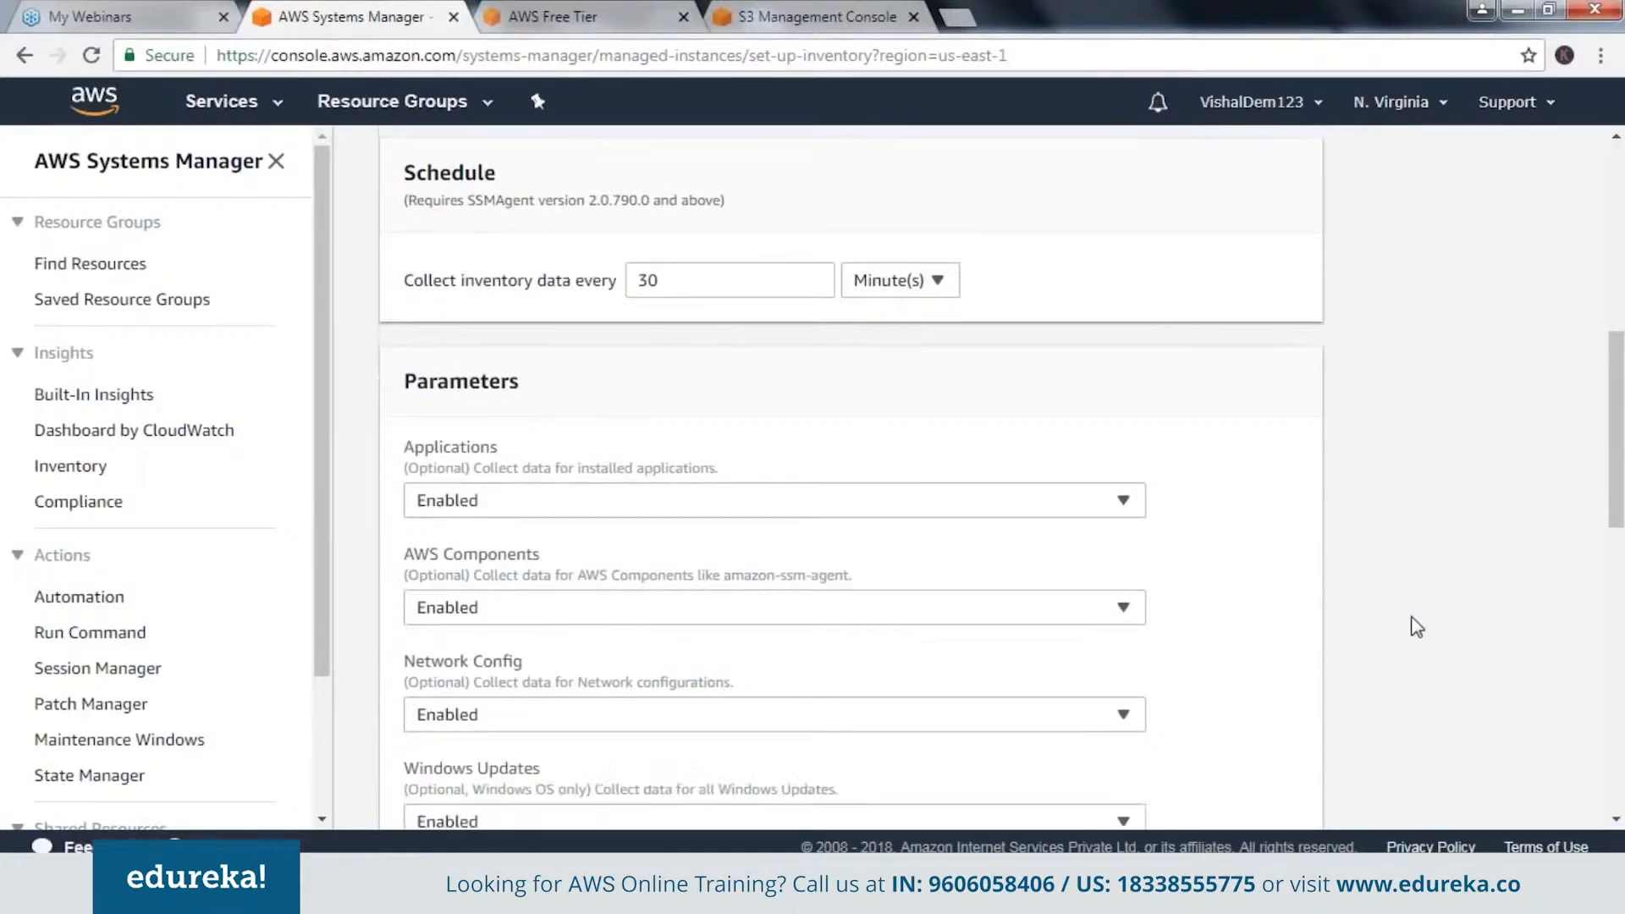
{"action": "scroll", "coordinate": [1418, 628], "scroll_direction": "down", "scroll_amount": 2}
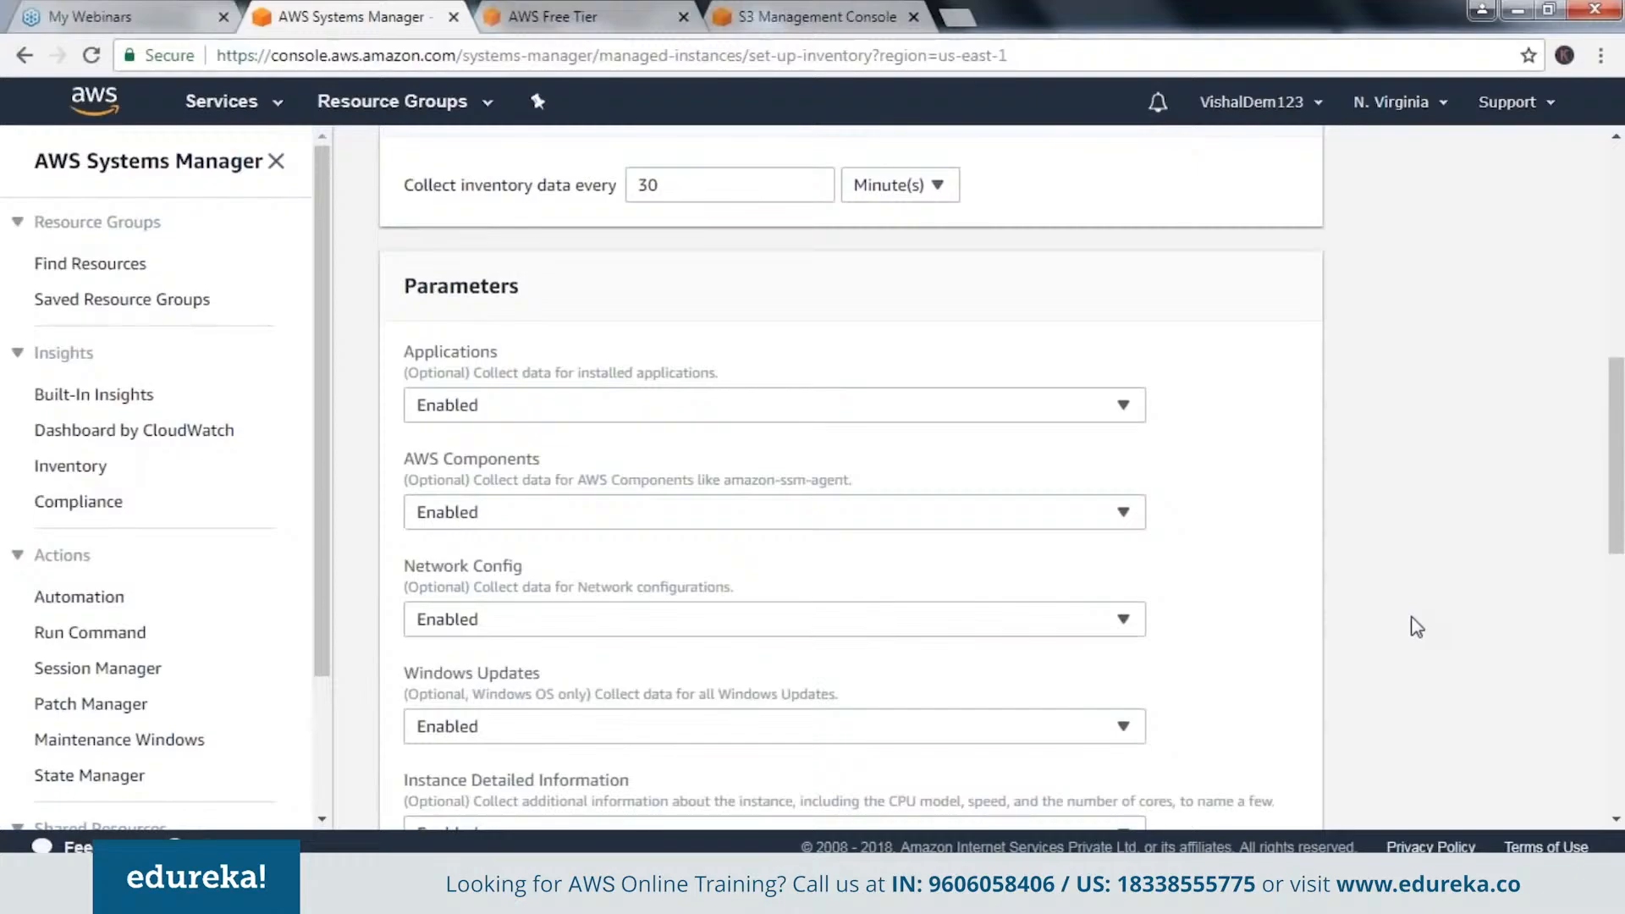
{"action": "scroll", "coordinate": [1417, 627], "scroll_direction": "up", "scroll_amount": 4}
{"action": "scroll", "coordinate": [1417, 627], "scroll_direction": "down", "scroll_amount": 4}
{"action": "scroll", "coordinate": [1417, 627], "scroll_direction": "up", "scroll_amount": 1}
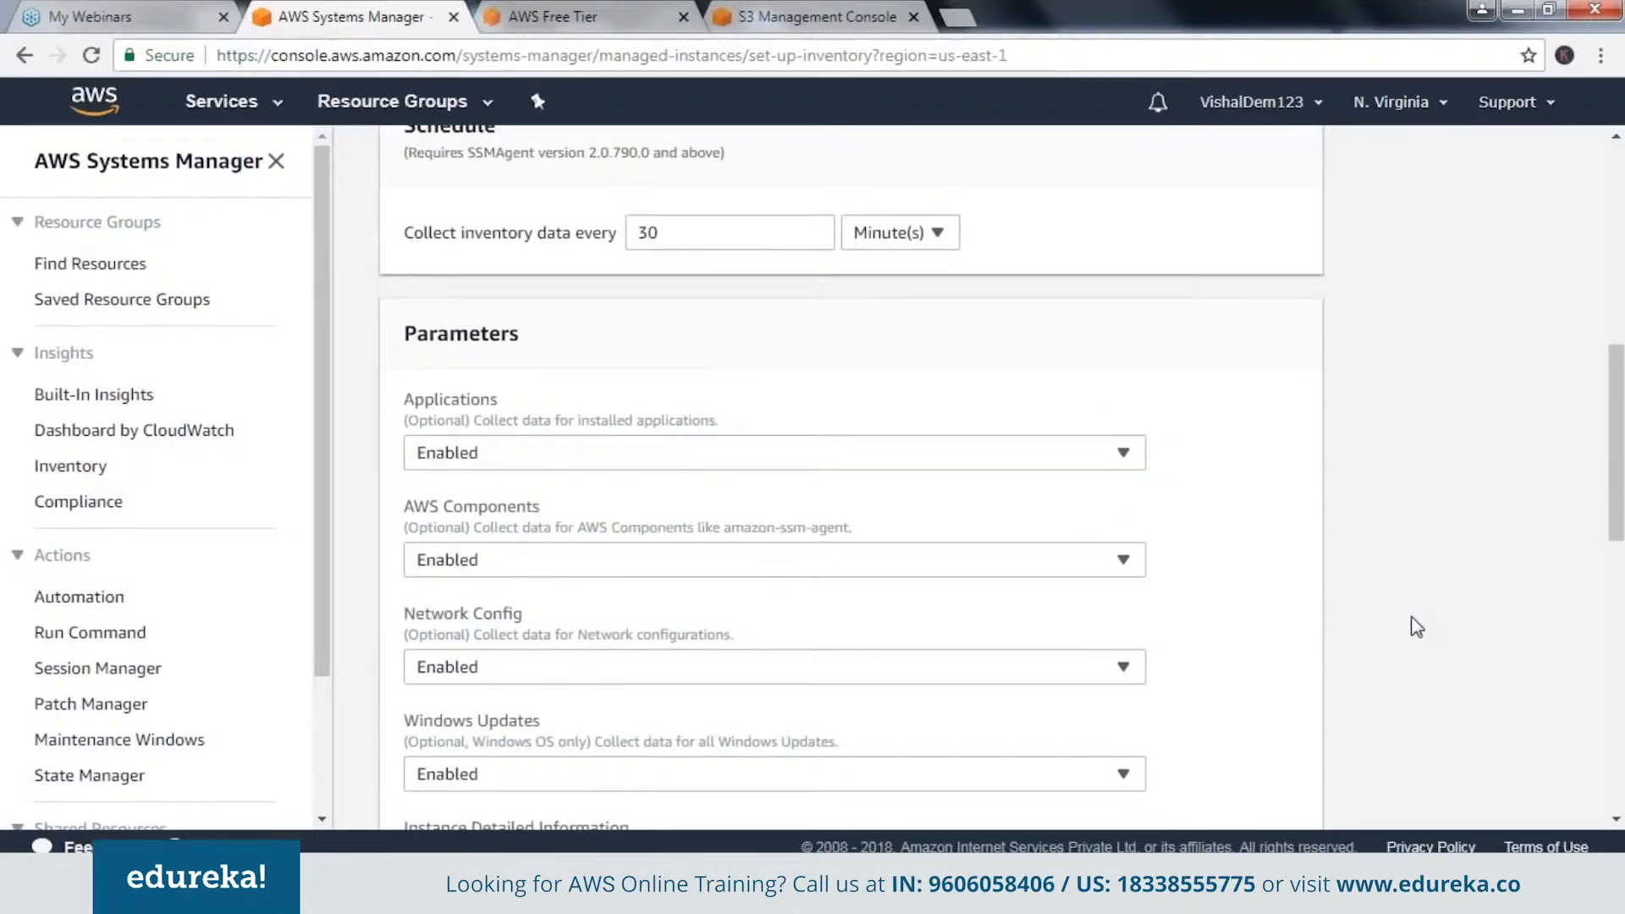
{"action": "scroll", "coordinate": [1418, 627], "scroll_direction": "up", "scroll_amount": 1}
{"action": "scroll", "coordinate": [1417, 628], "scroll_direction": "up", "scroll_amount": 2}
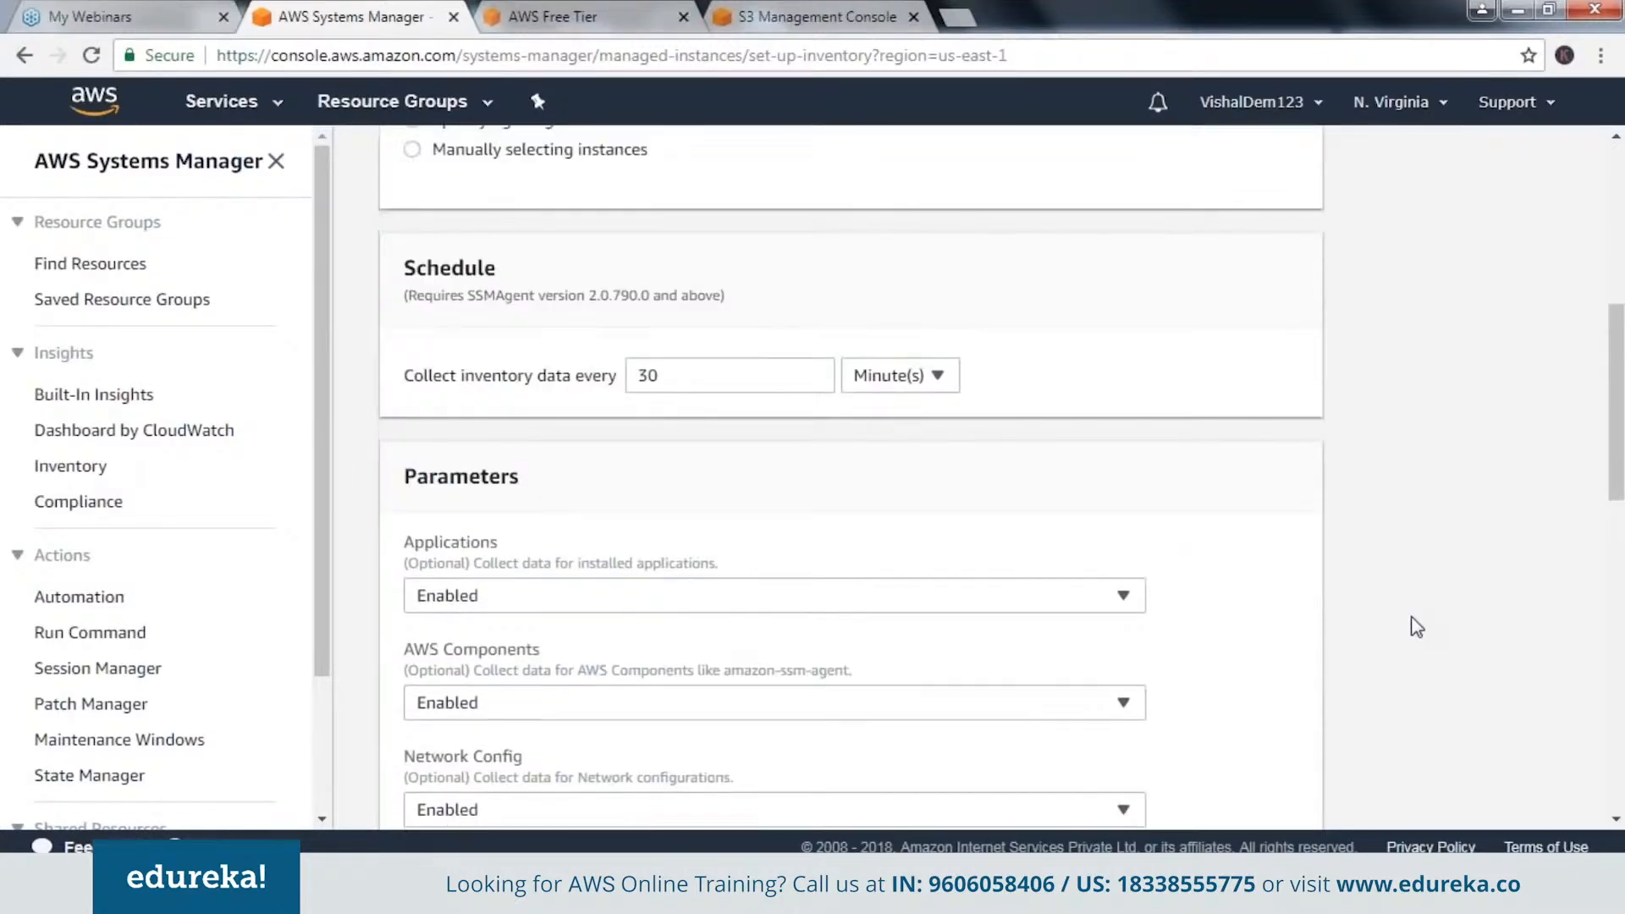
{"action": "scroll", "coordinate": [1417, 628], "scroll_direction": "down", "scroll_amount": 2}
{"action": "scroll", "coordinate": [1417, 627], "scroll_direction": "down", "scroll_amount": 13}
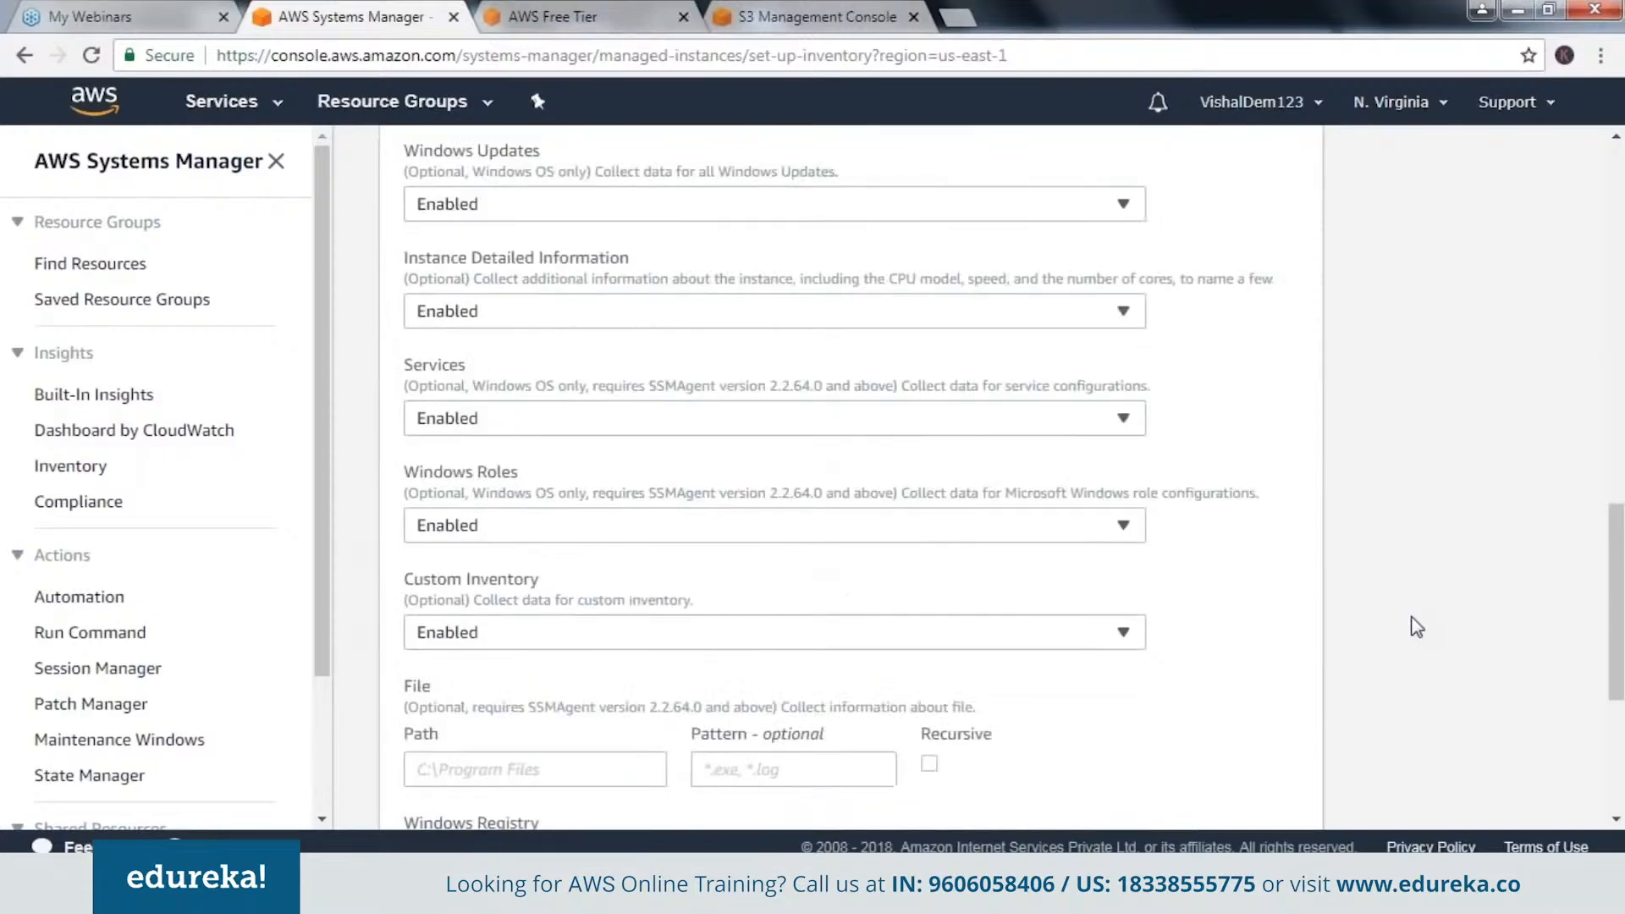
{"action": "scroll", "coordinate": [1417, 627], "scroll_direction": "down", "scroll_amount": 8}
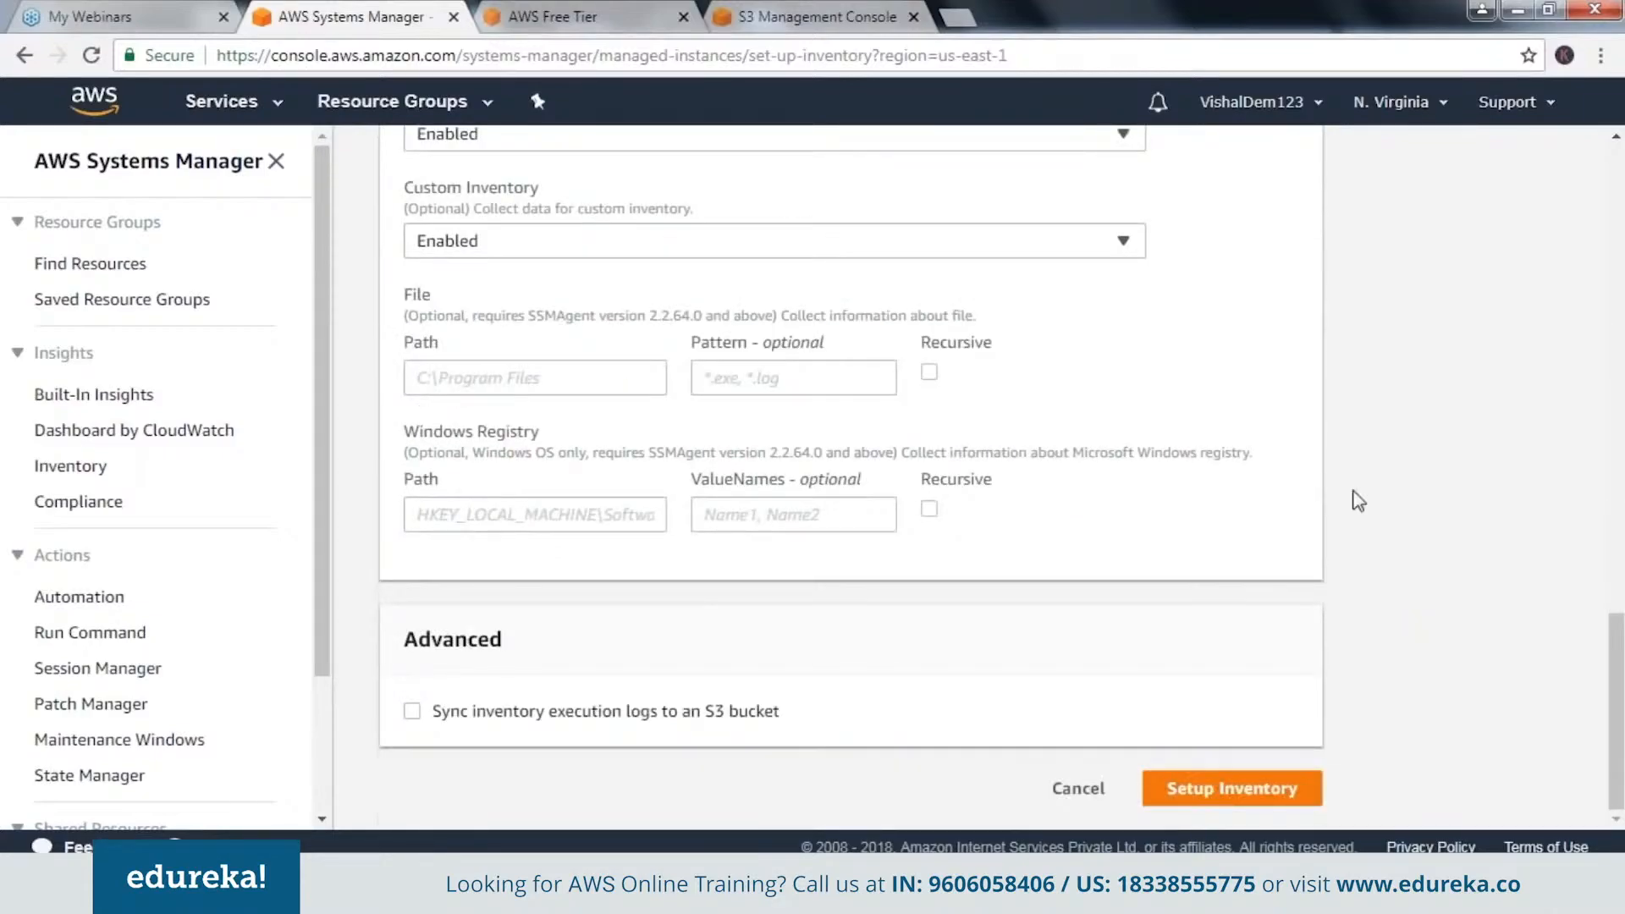
{"action": "left_click", "coordinate": [817, 15]}
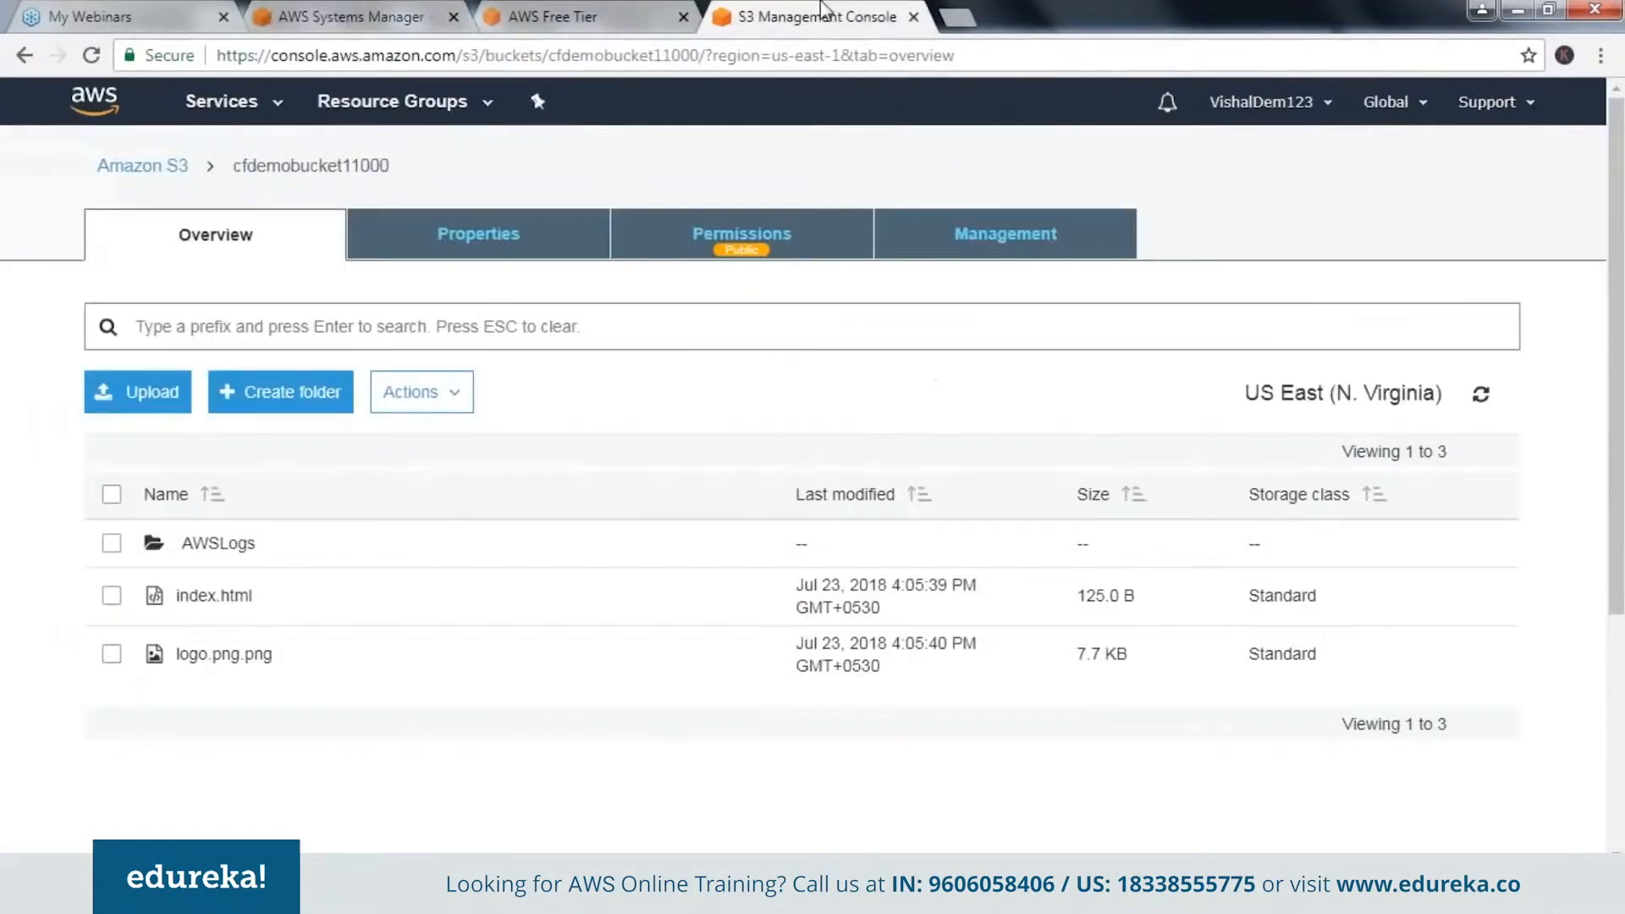
{"action": "left_click", "coordinate": [334, 14]}
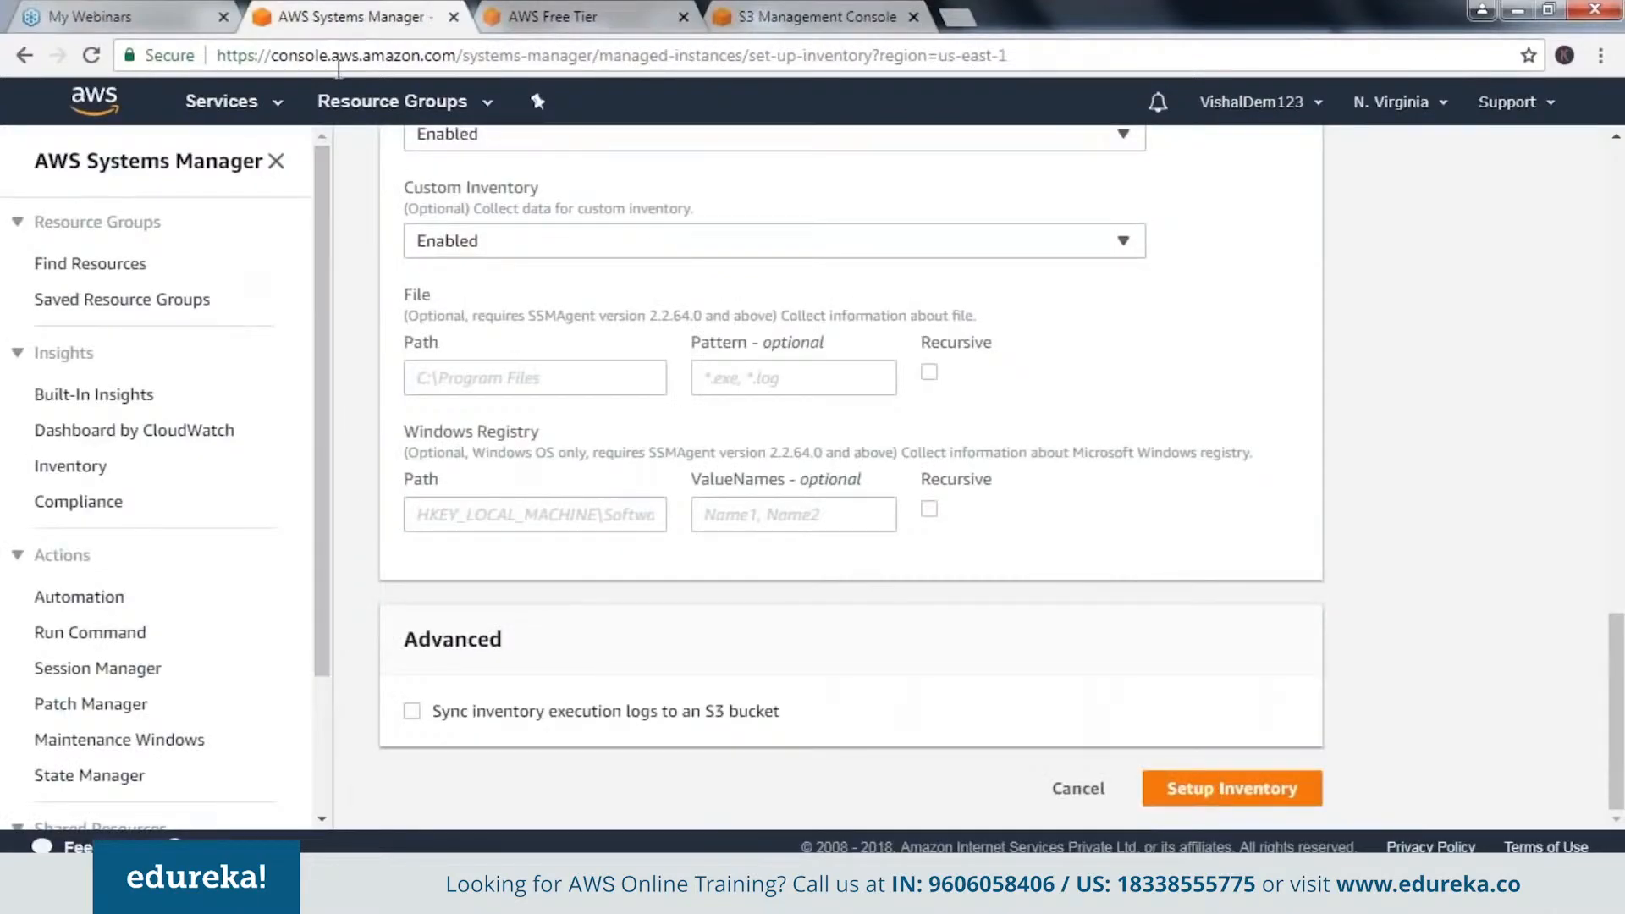
Switch to the Simple Notification Service by searching for "sns", and list its topics.
{"action": "left_click", "coordinate": [247, 108]}
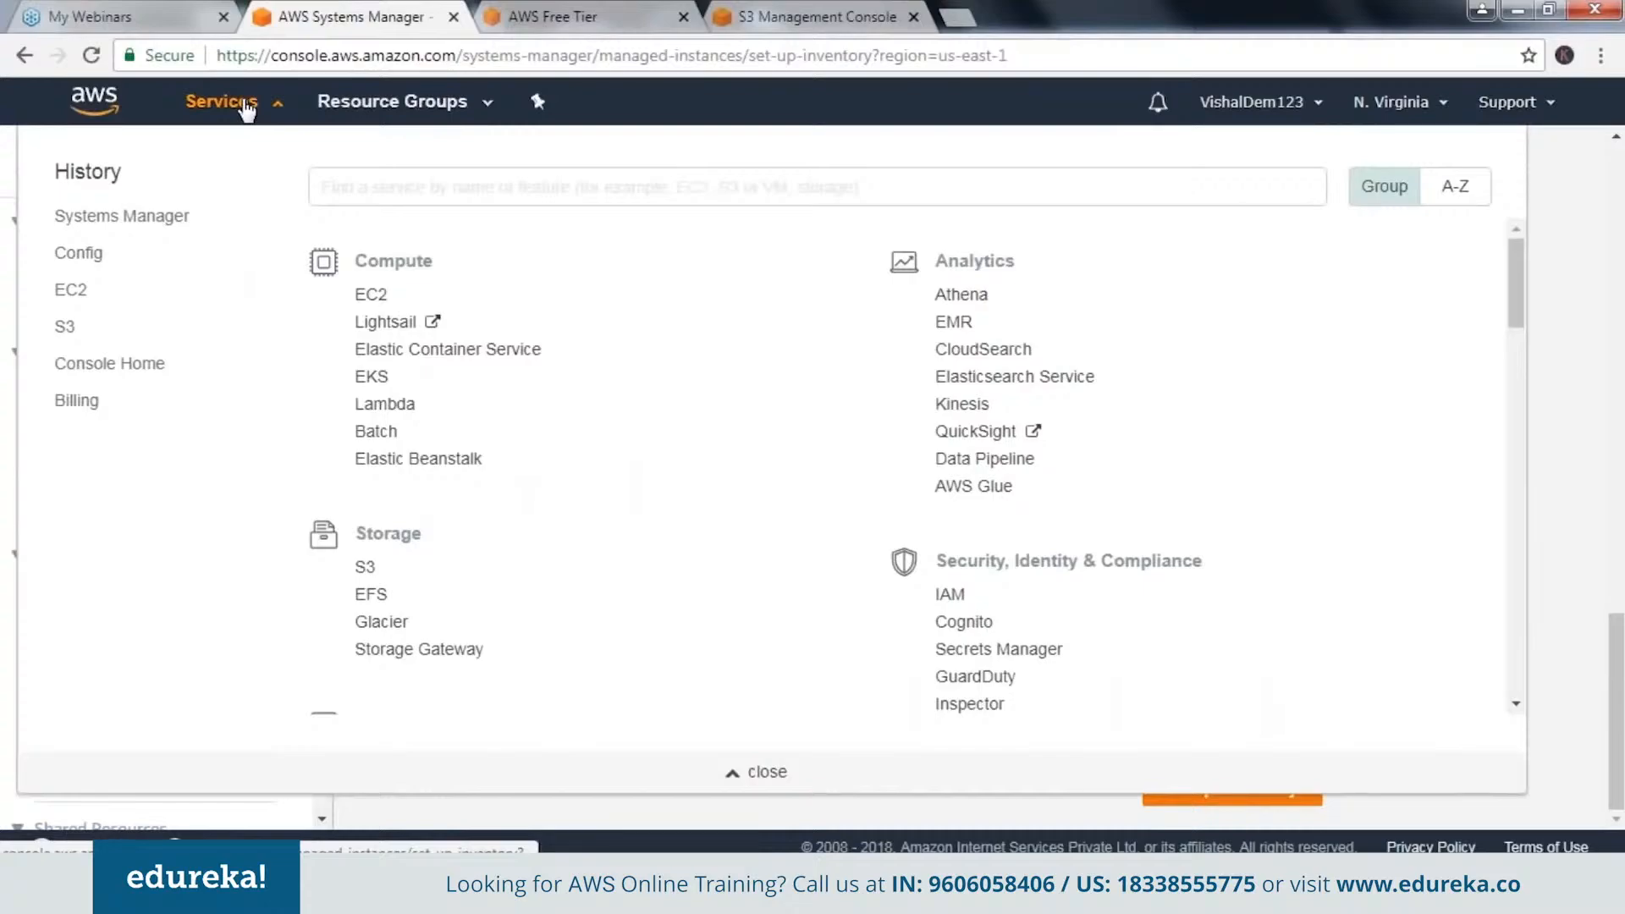
{"action": "left_click", "coordinate": [471, 172]}
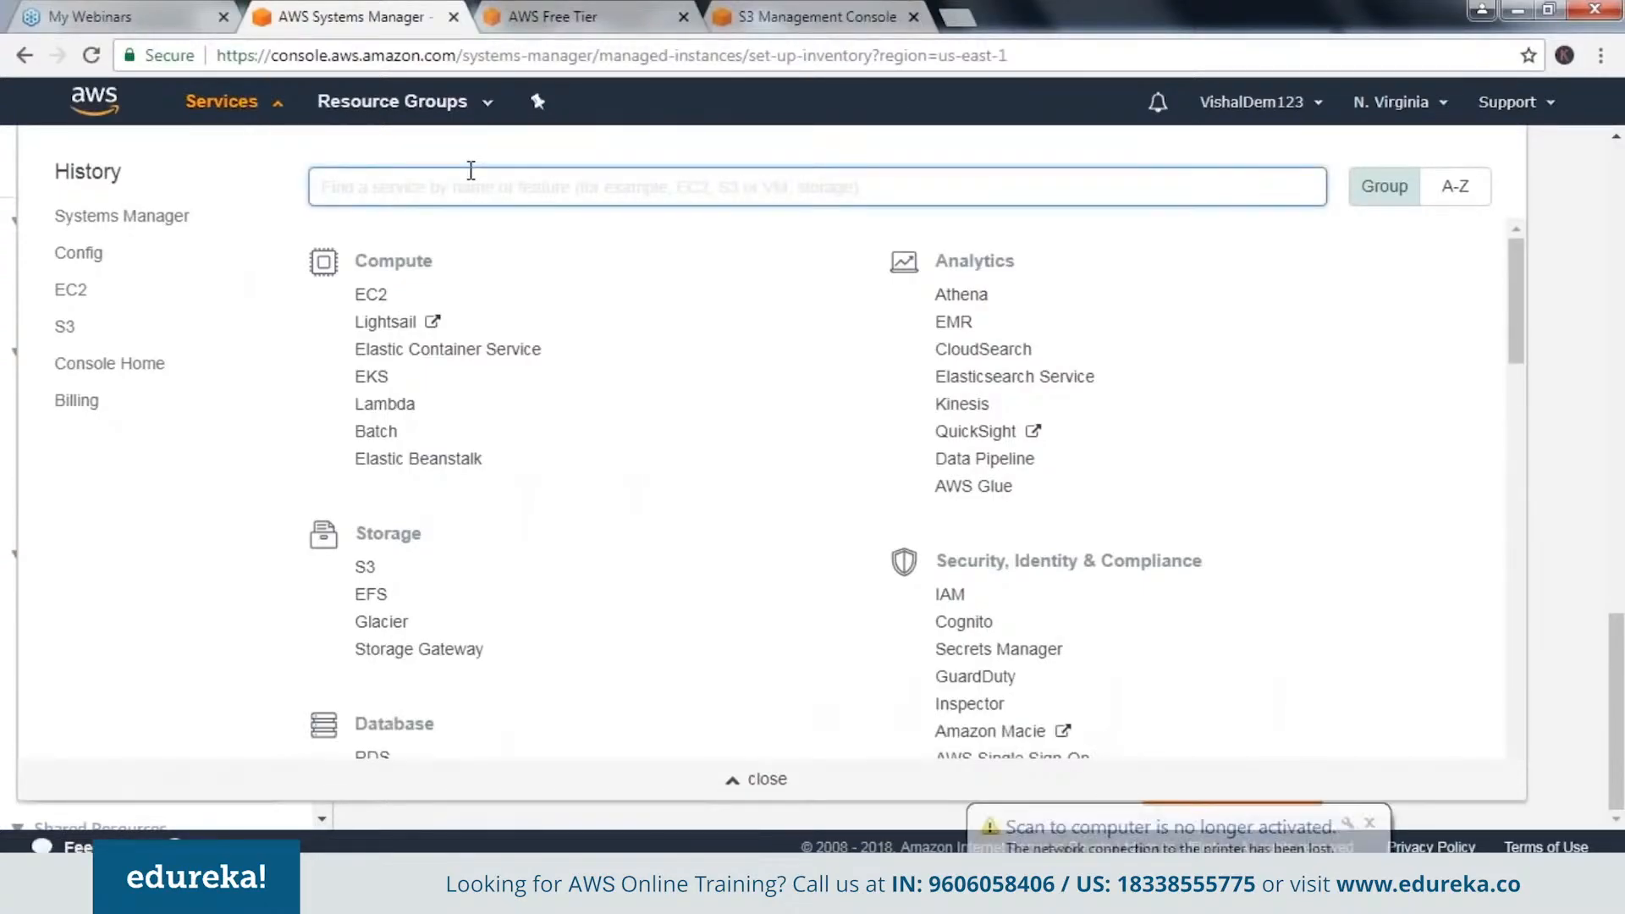
{"action": "type", "text": "sns"}
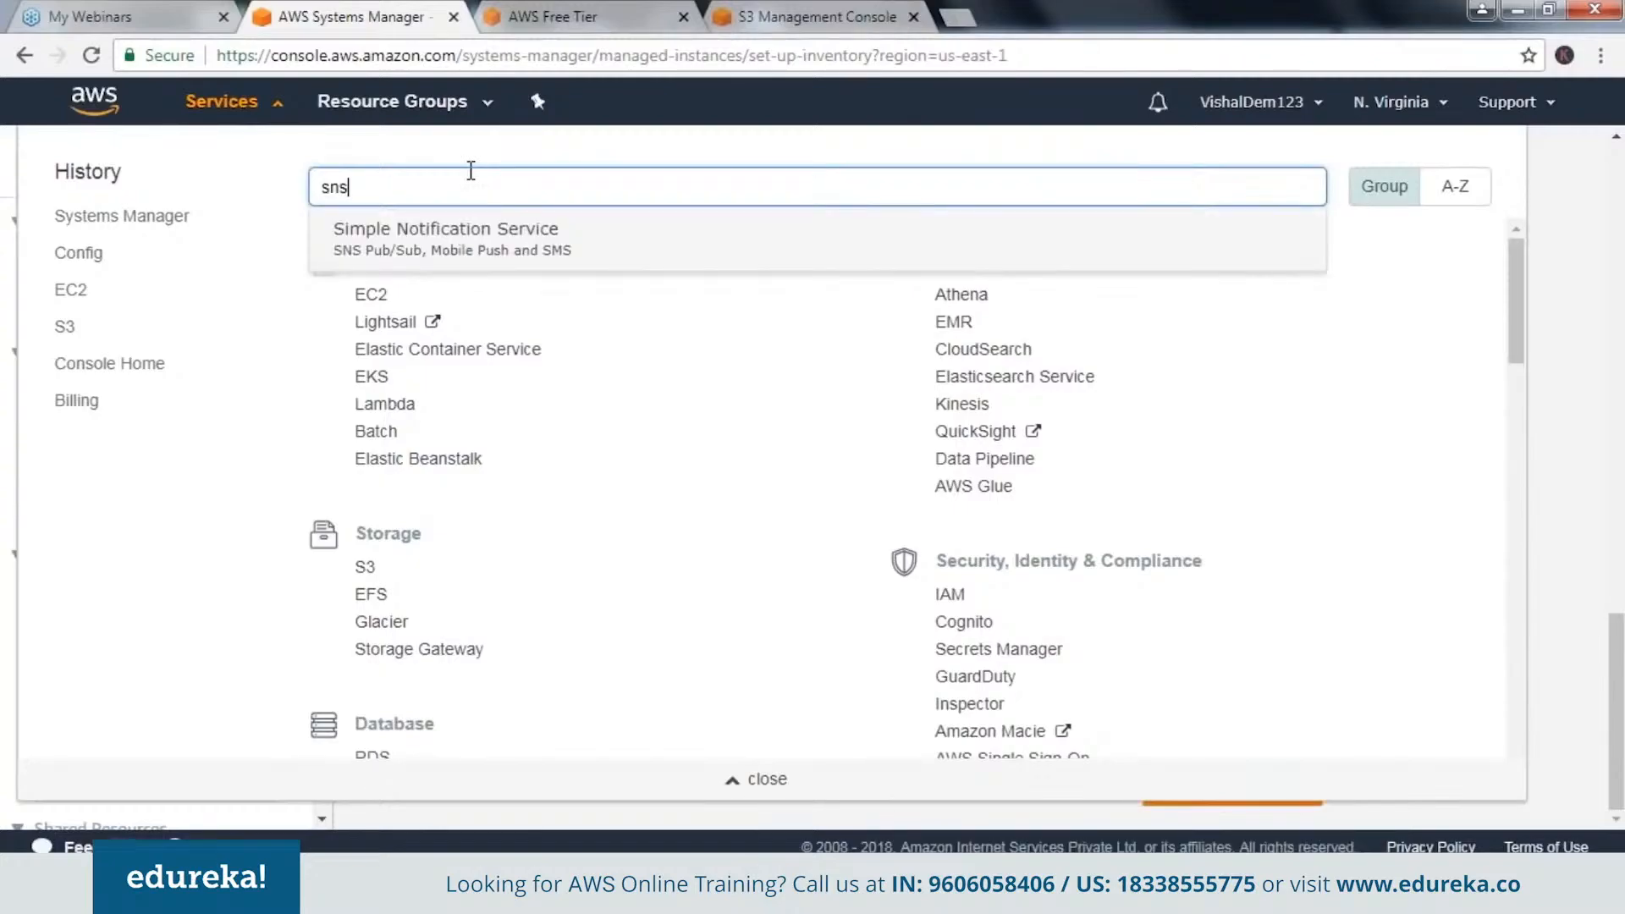
{"action": "key", "text": "Return"}
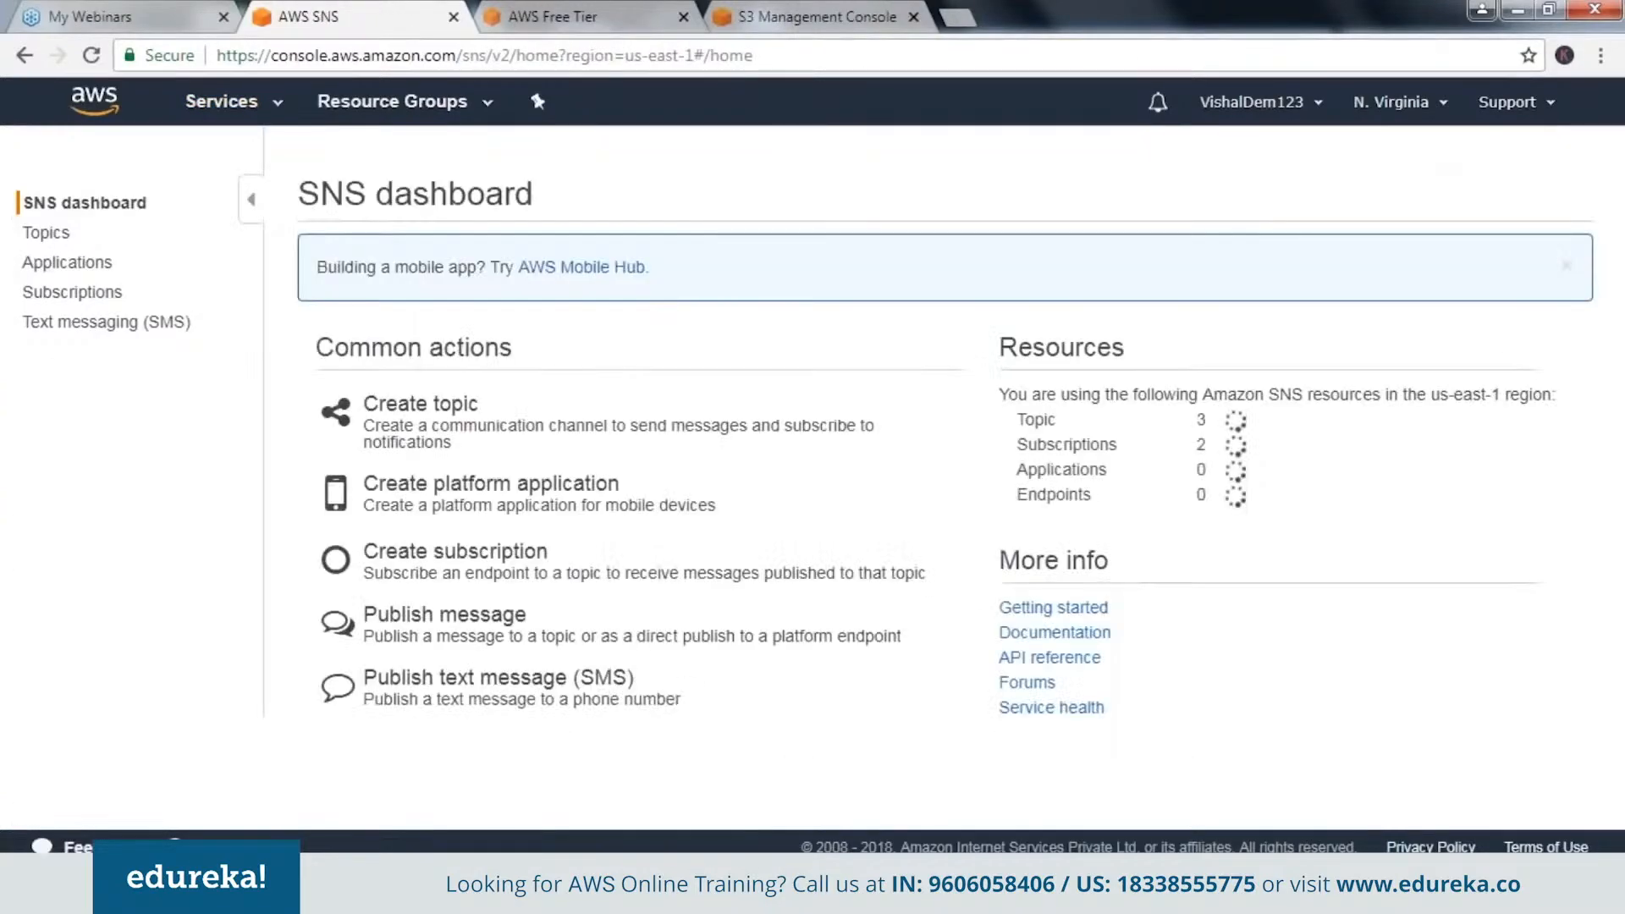
{"action": "left_click", "coordinate": [41, 238]}
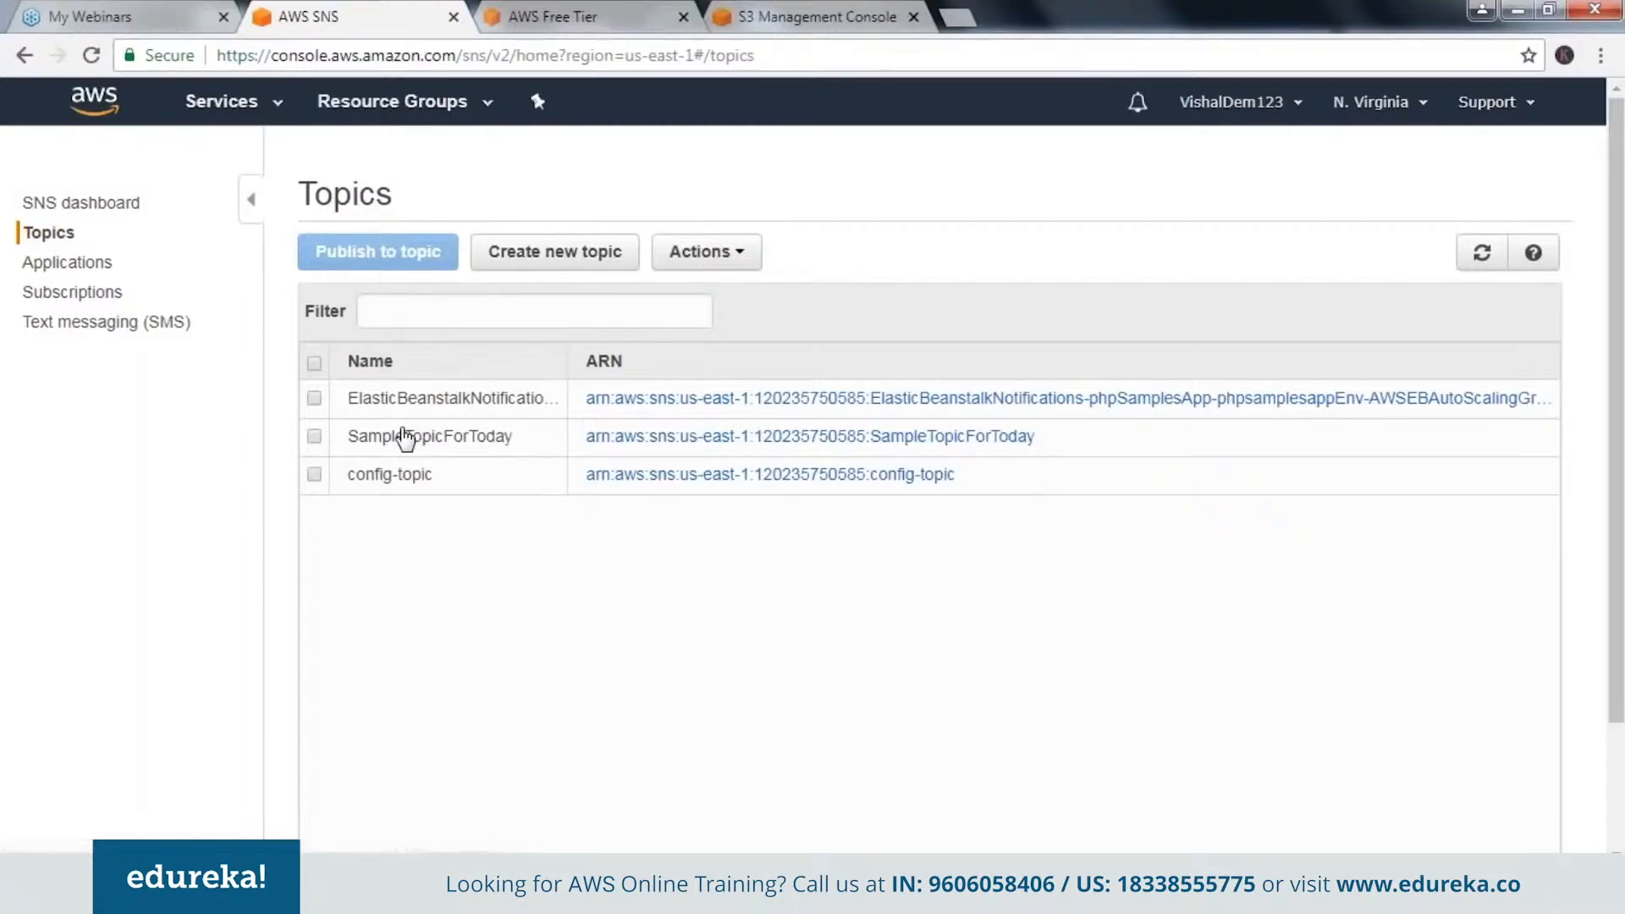
View the topic details and subscriptions of SampleTopicForToday, and return to the topic list.
{"action": "left_click", "coordinate": [314, 436]}
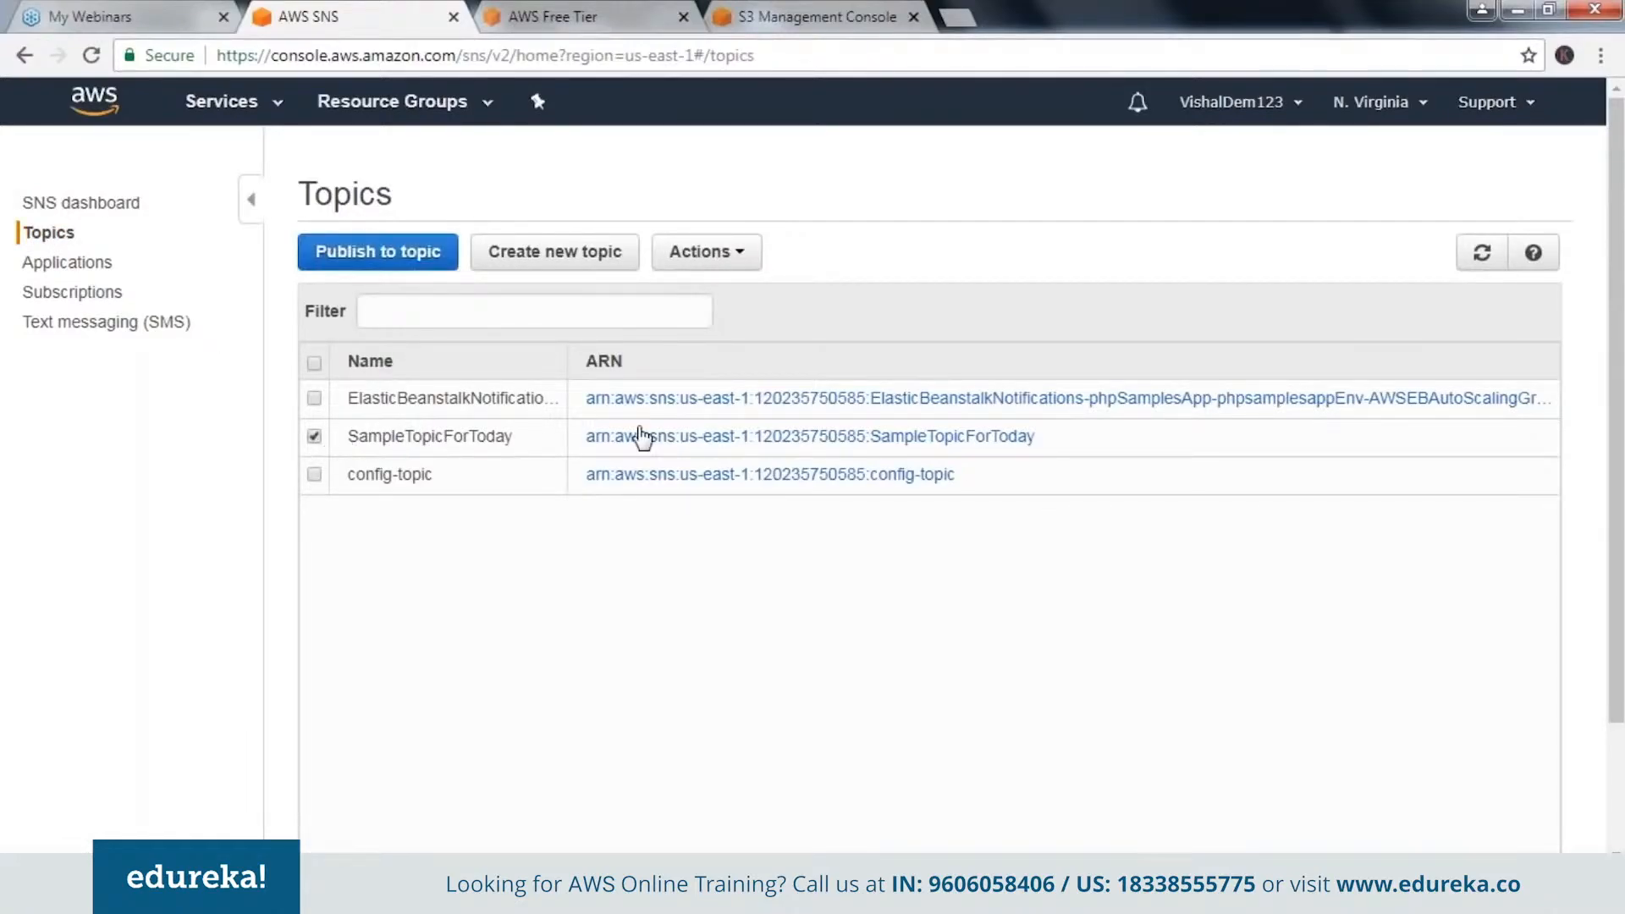
{"action": "left_click", "coordinate": [696, 441]}
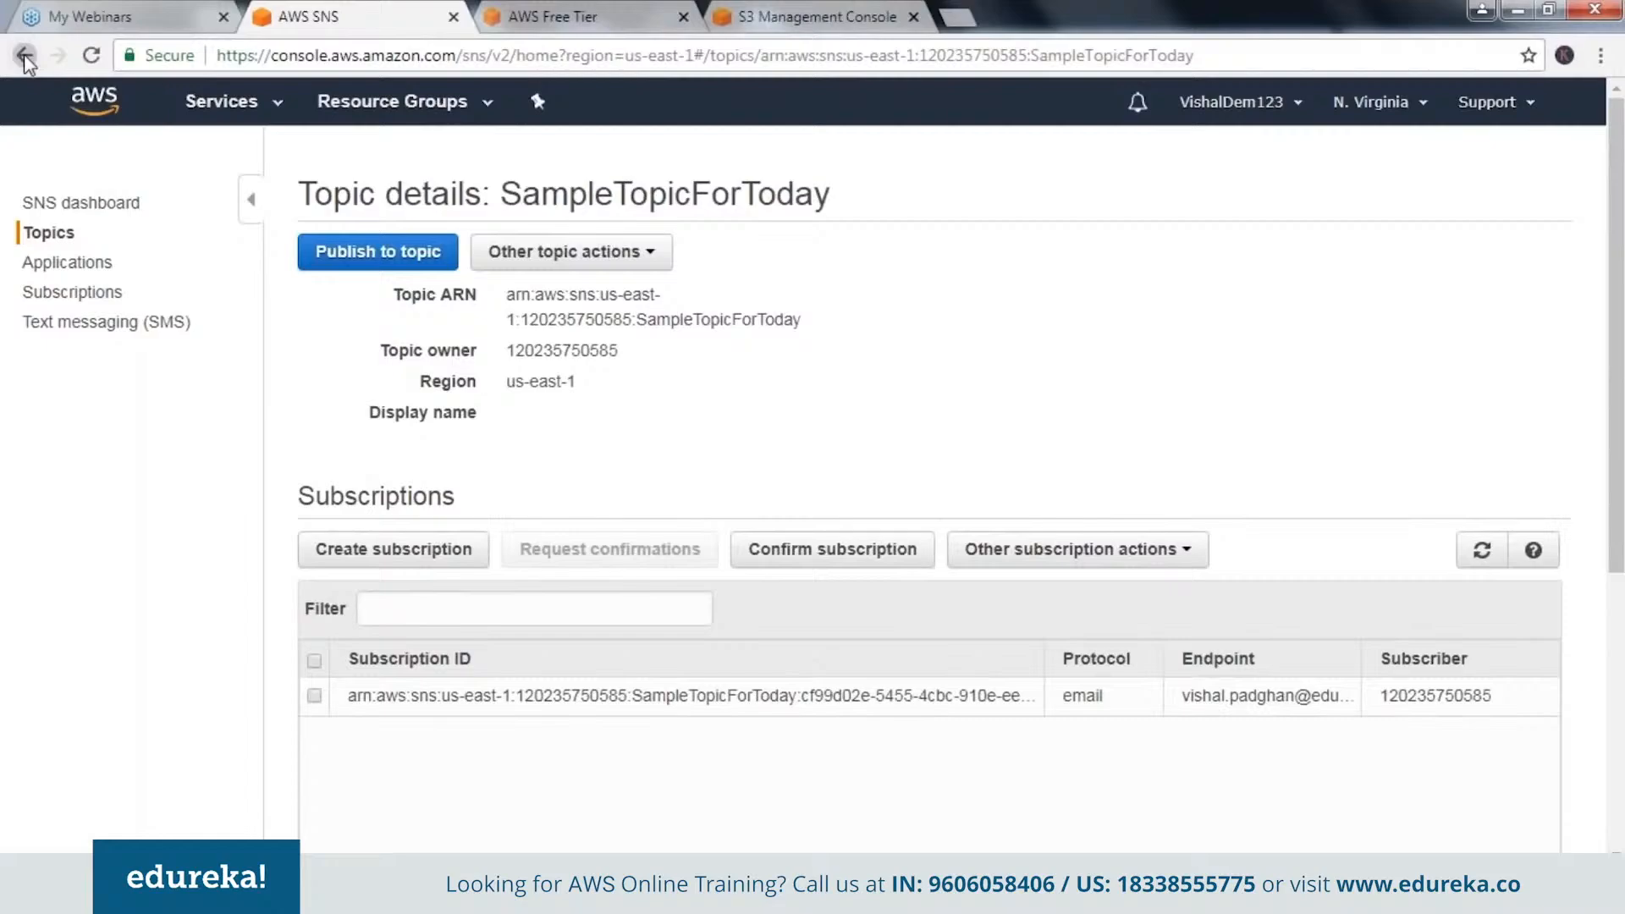
{"action": "left_click", "coordinate": [26, 56]}
Fill in an Email subscription for SampleTopicForToday with the subscriber's e-mail address as endpoint, and cancel it.
{"action": "left_click", "coordinate": [314, 436]}
{"action": "left_click", "coordinate": [707, 251]}
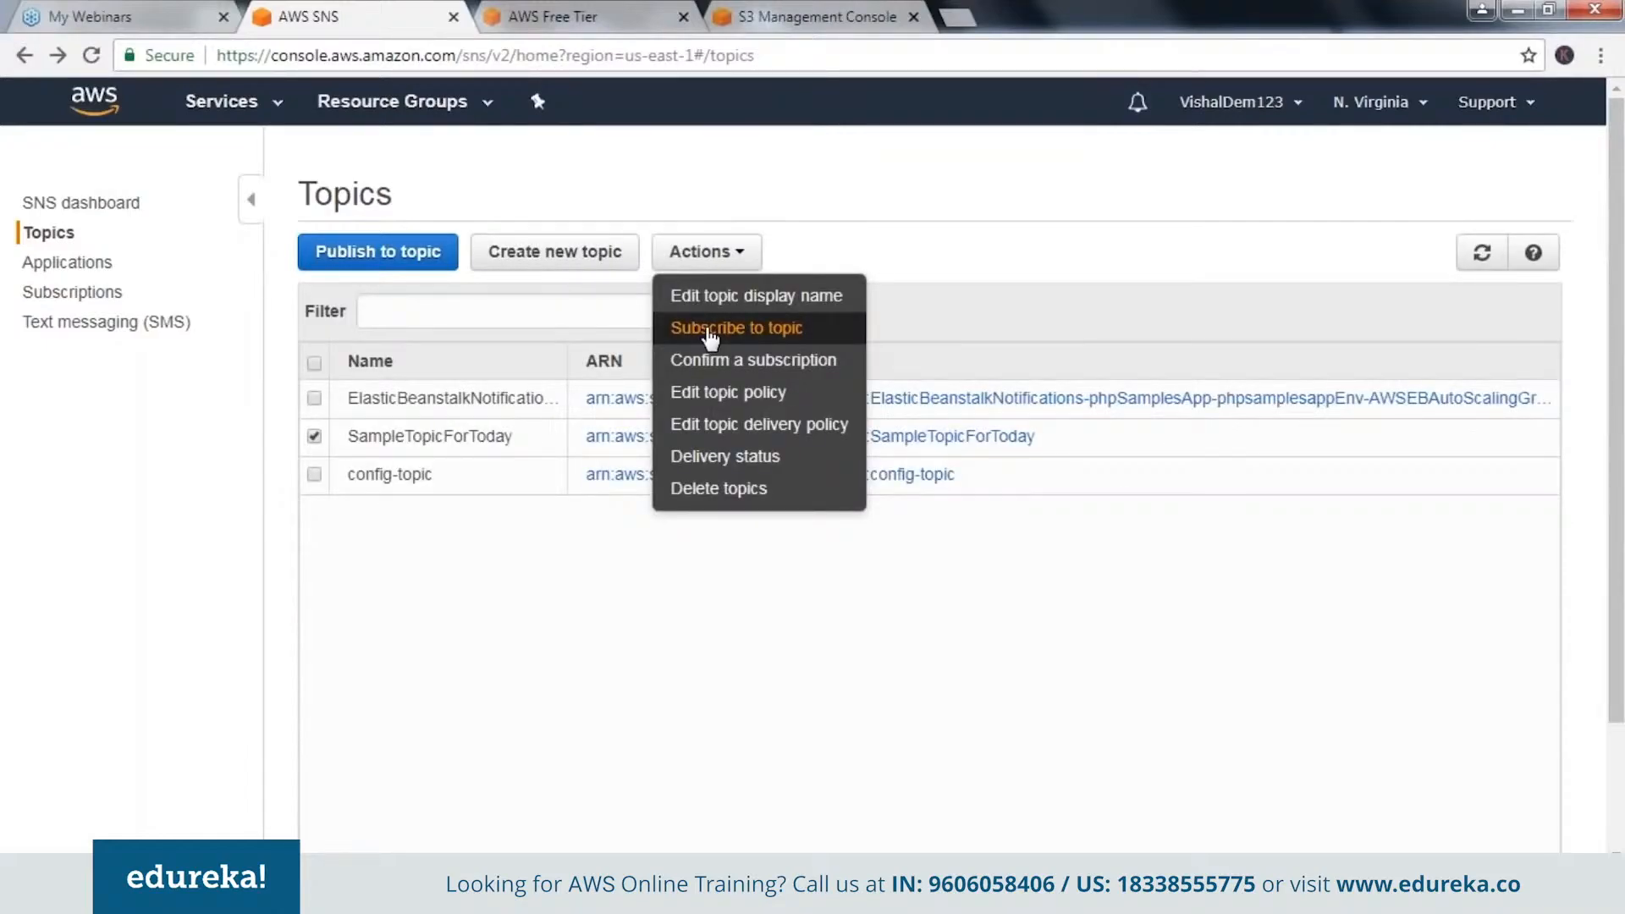
{"action": "left_click", "coordinate": [709, 330]}
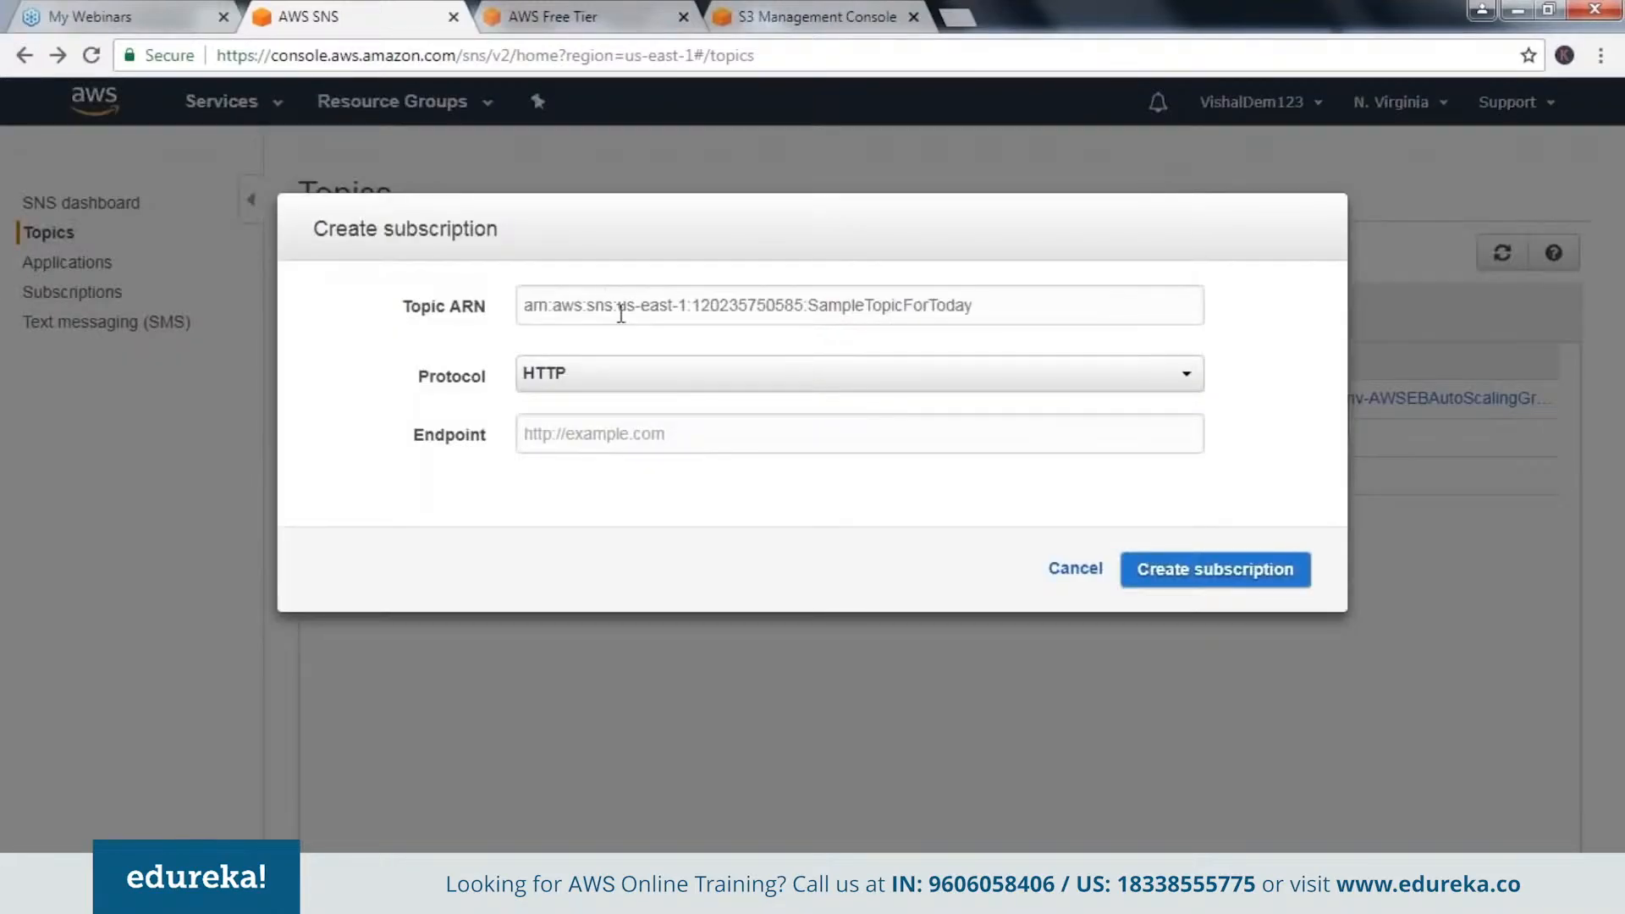
{"action": "left_click", "coordinate": [660, 378]}
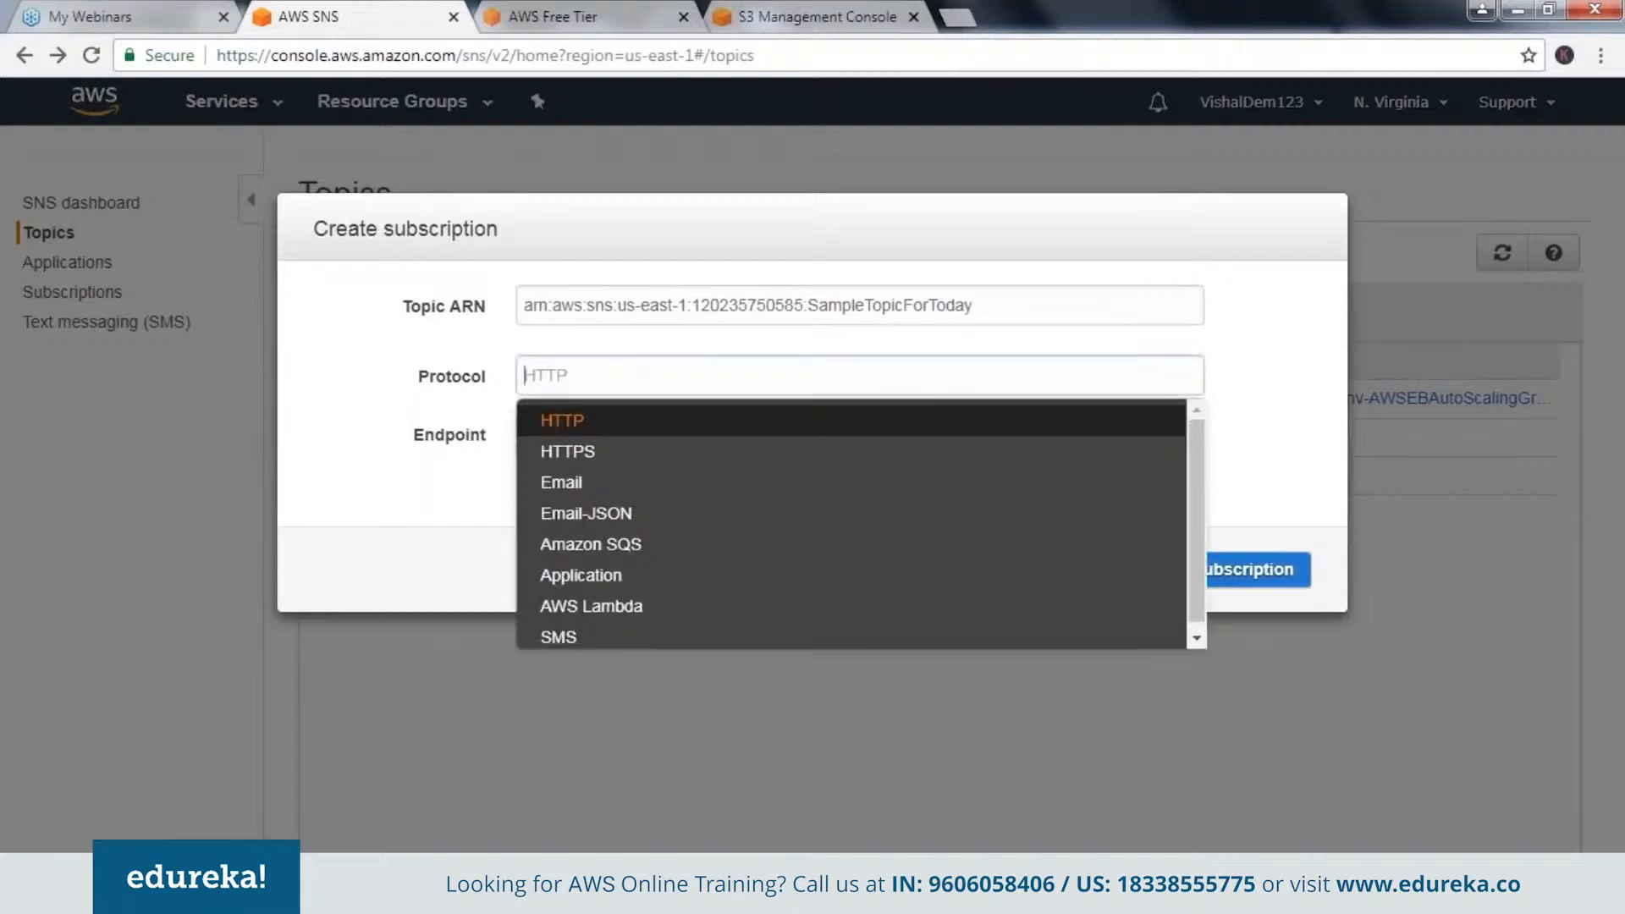
{"action": "left_click", "coordinate": [563, 482]}
{"action": "left_click", "coordinate": [570, 440]}
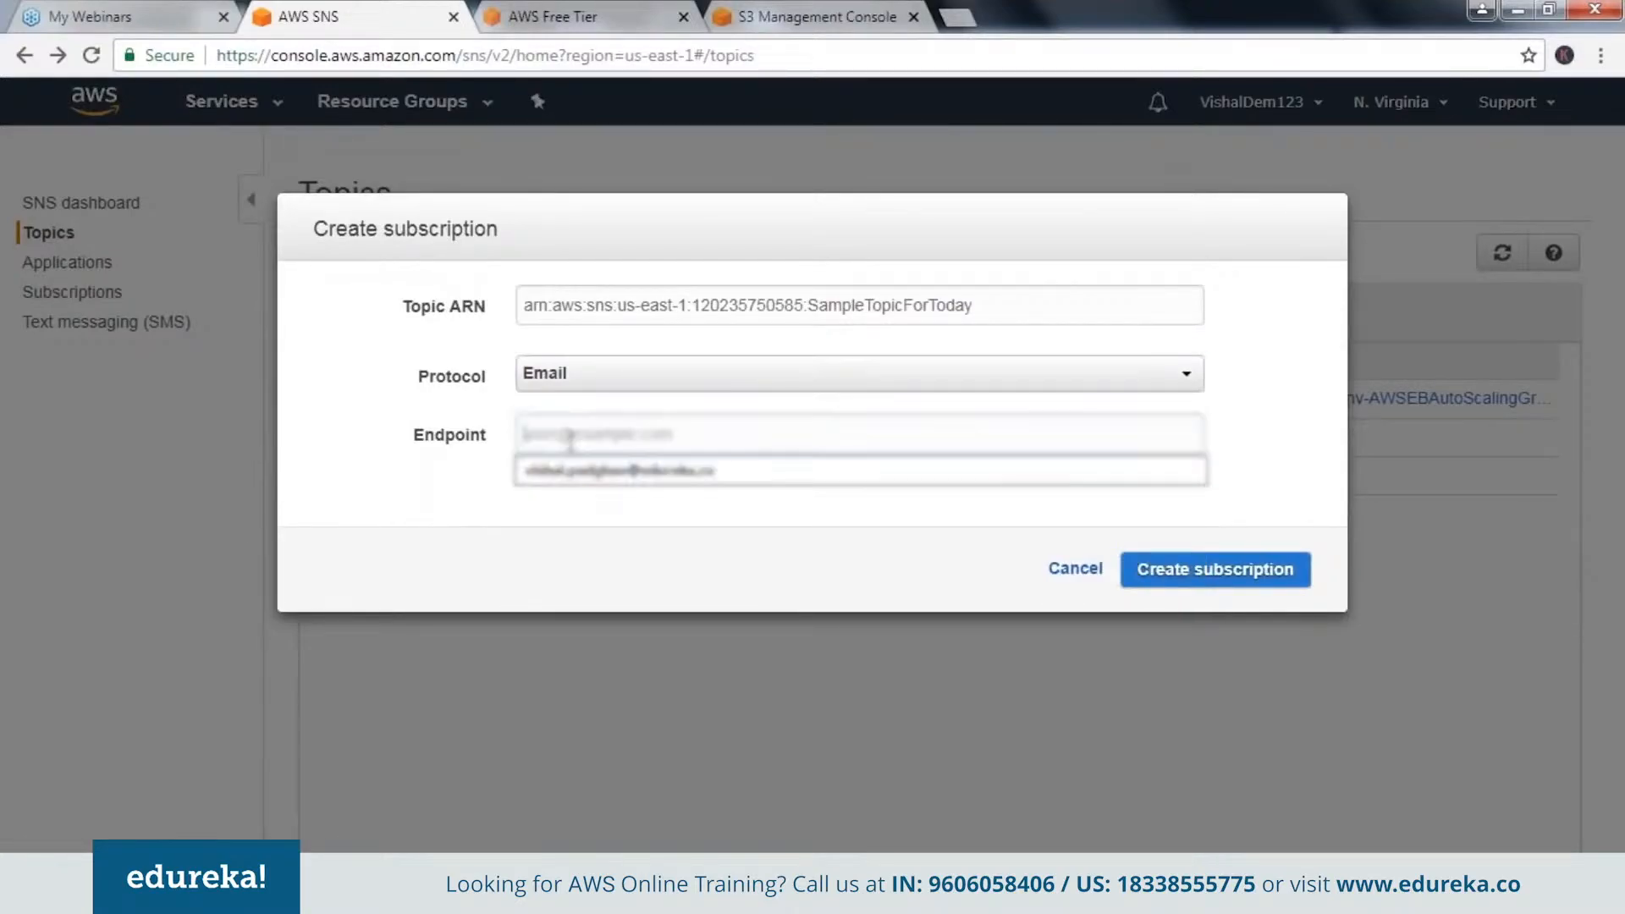
{"action": "left_click", "coordinate": [574, 473]}
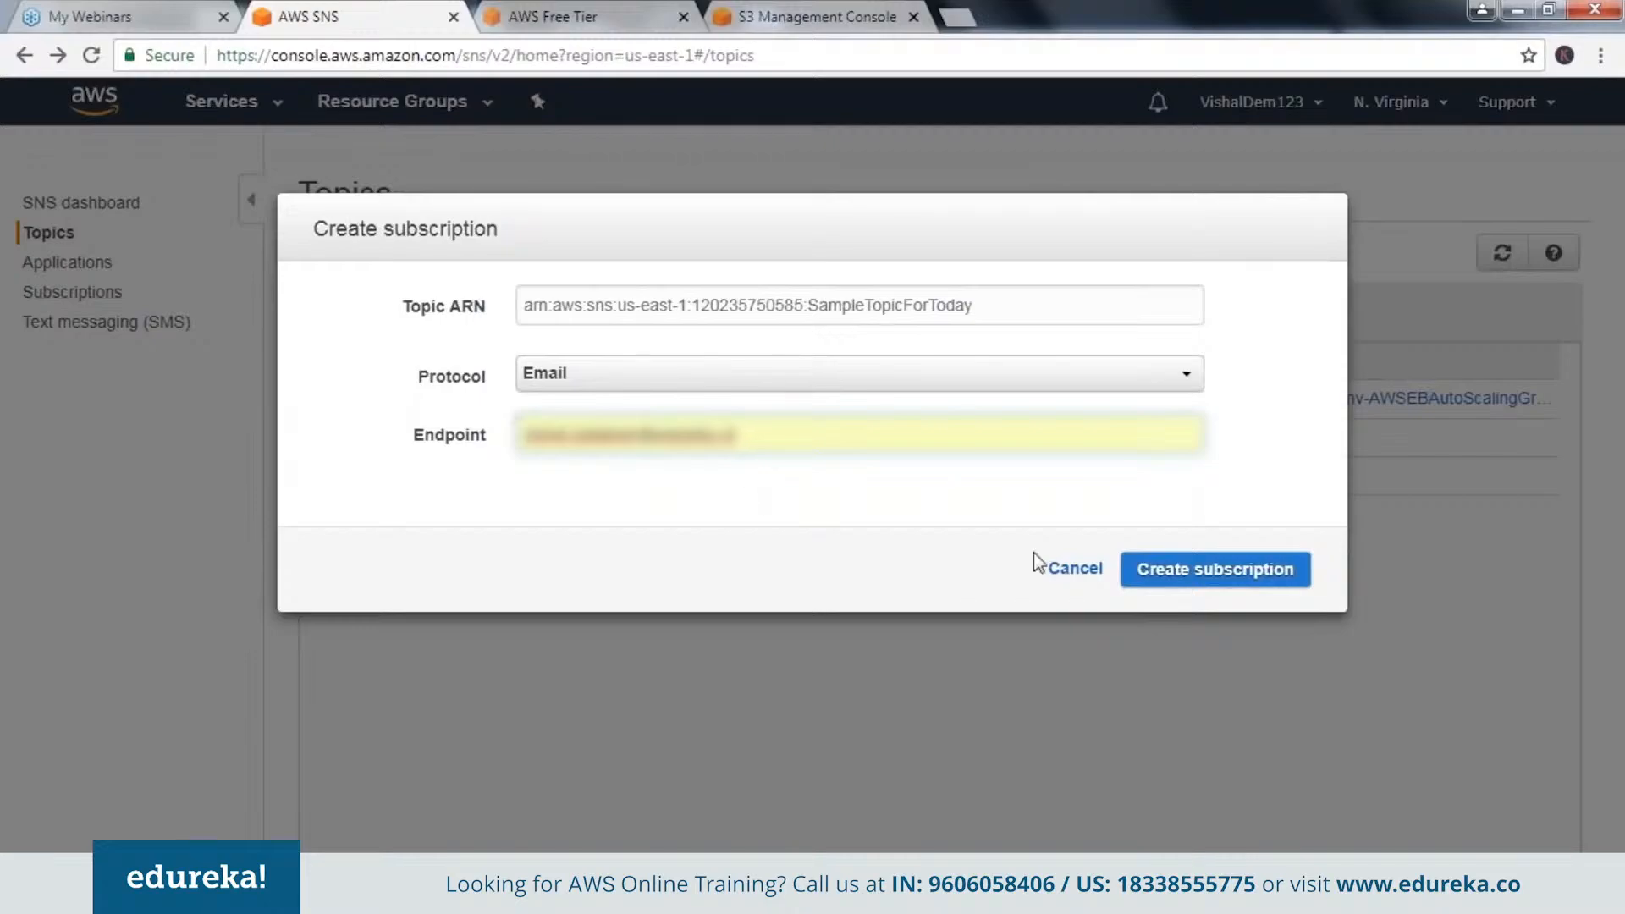
{"action": "left_click", "coordinate": [1082, 572]}
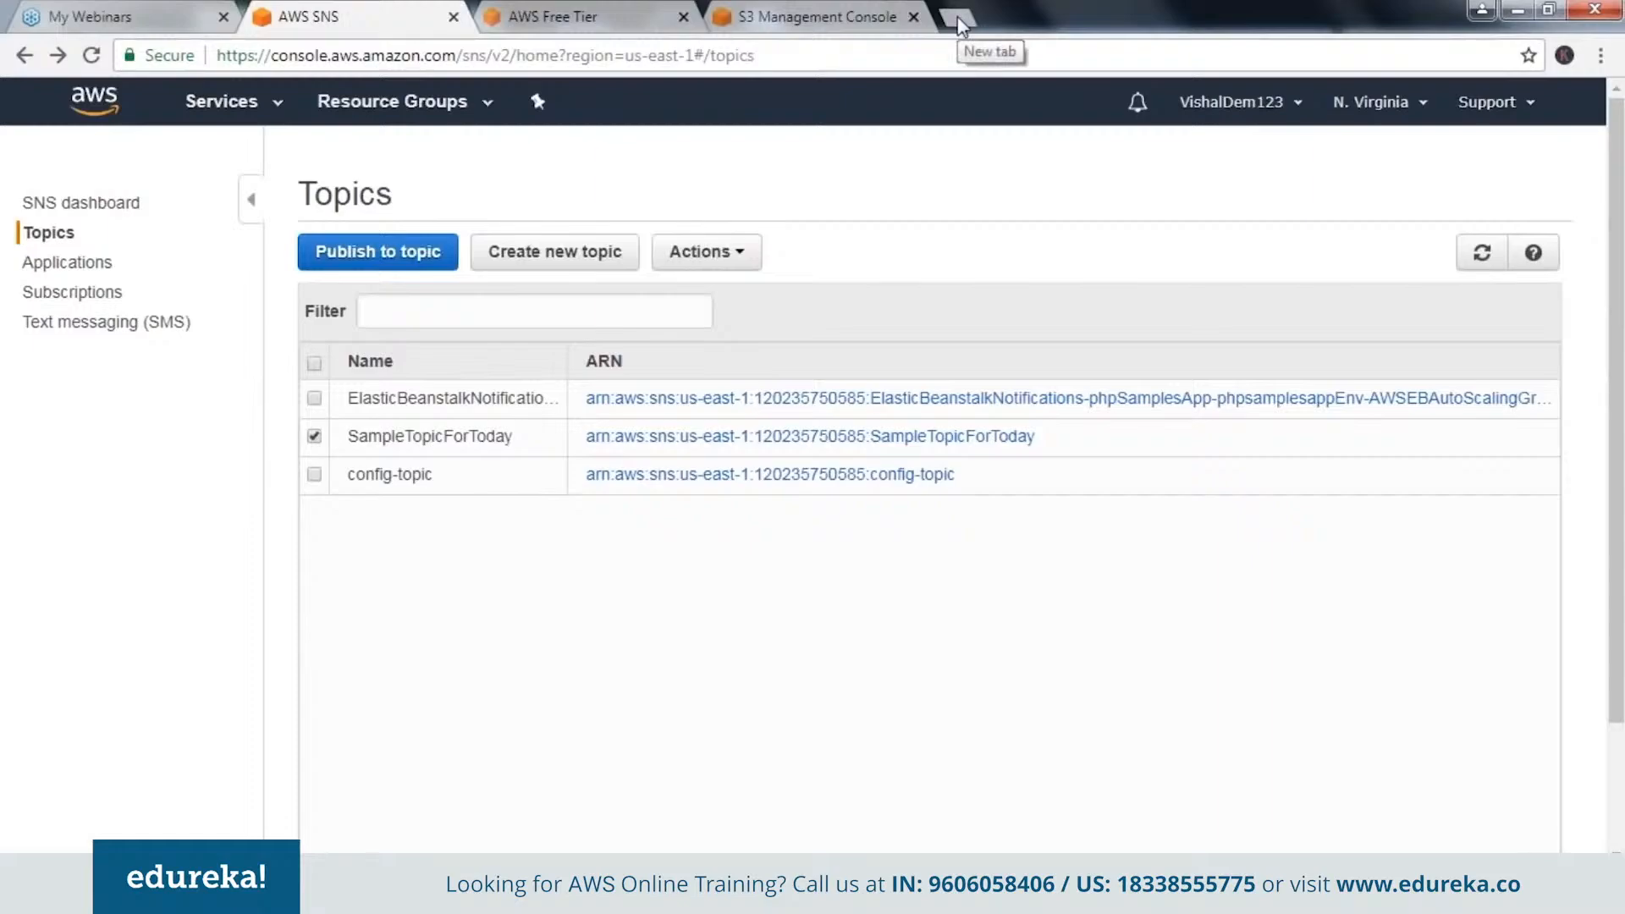
Switch to Gmail in a new browser tab and open the AWS Config notification about the updated EC2 instance.
{"action": "type", "text": "g"}
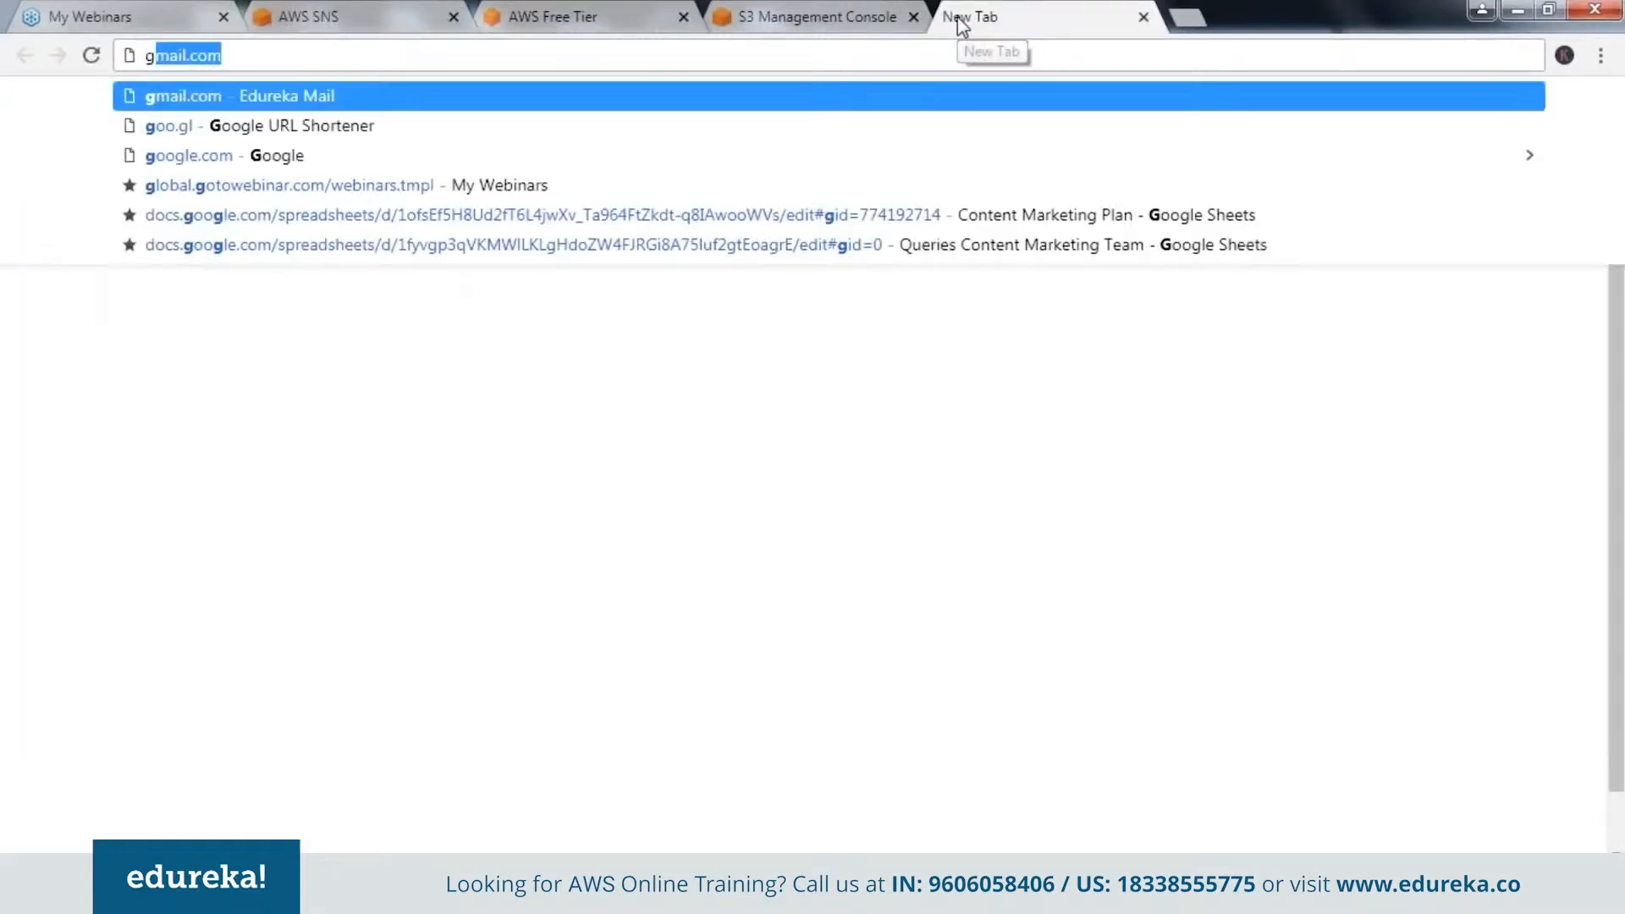
{"action": "type", "text": "m"}
{"action": "key", "text": "Return"}
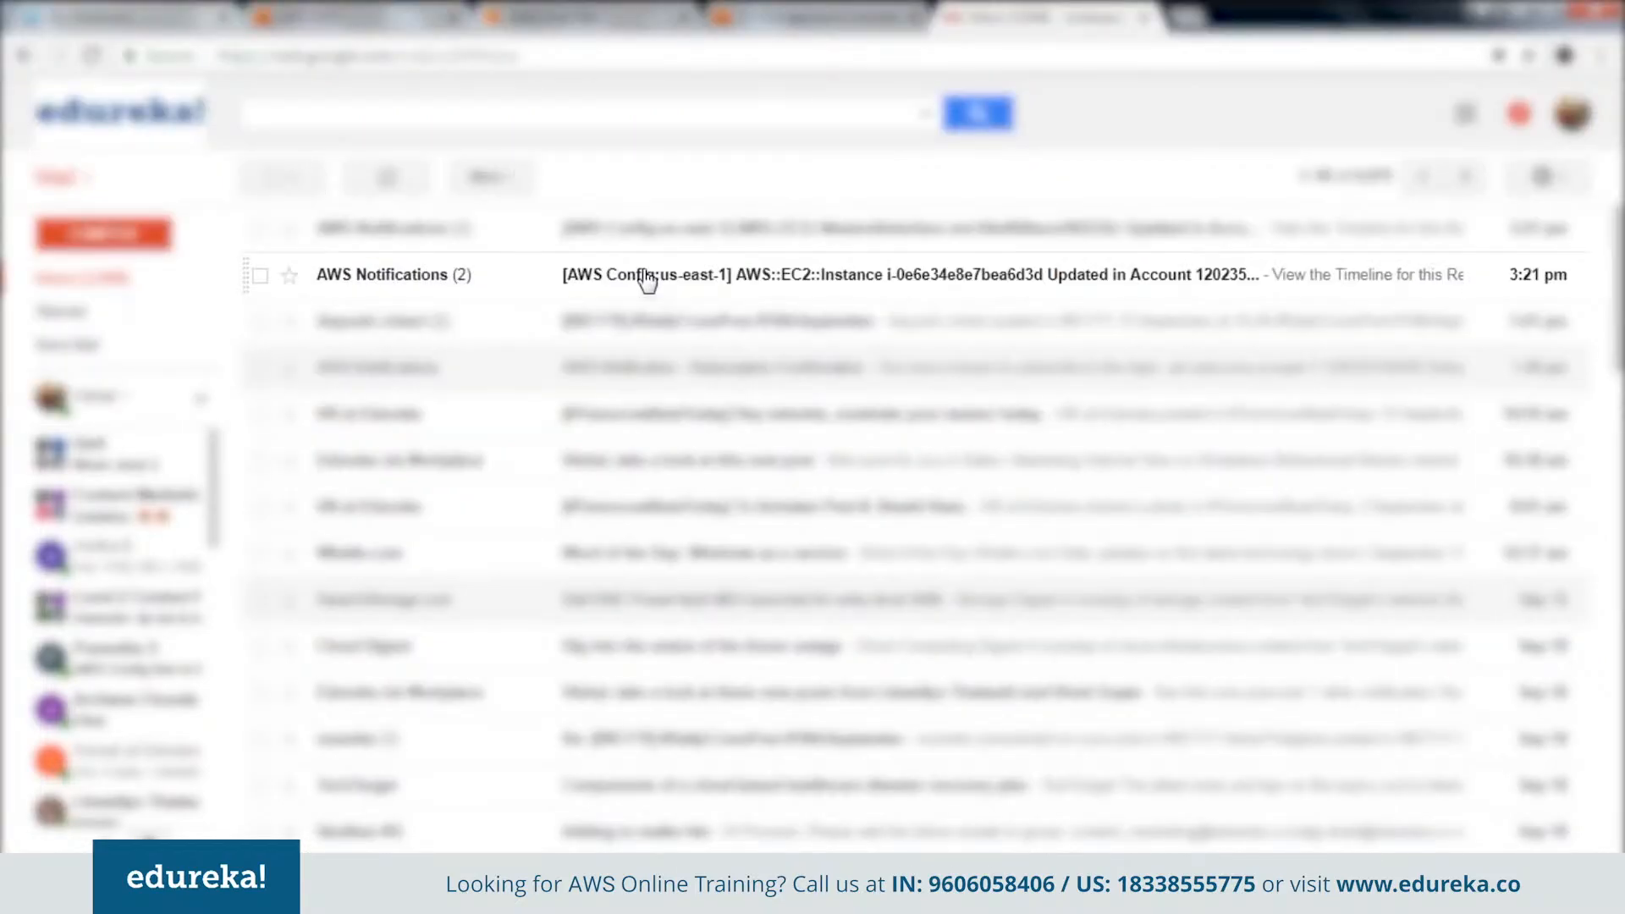
{"action": "left_click", "coordinate": [648, 280]}
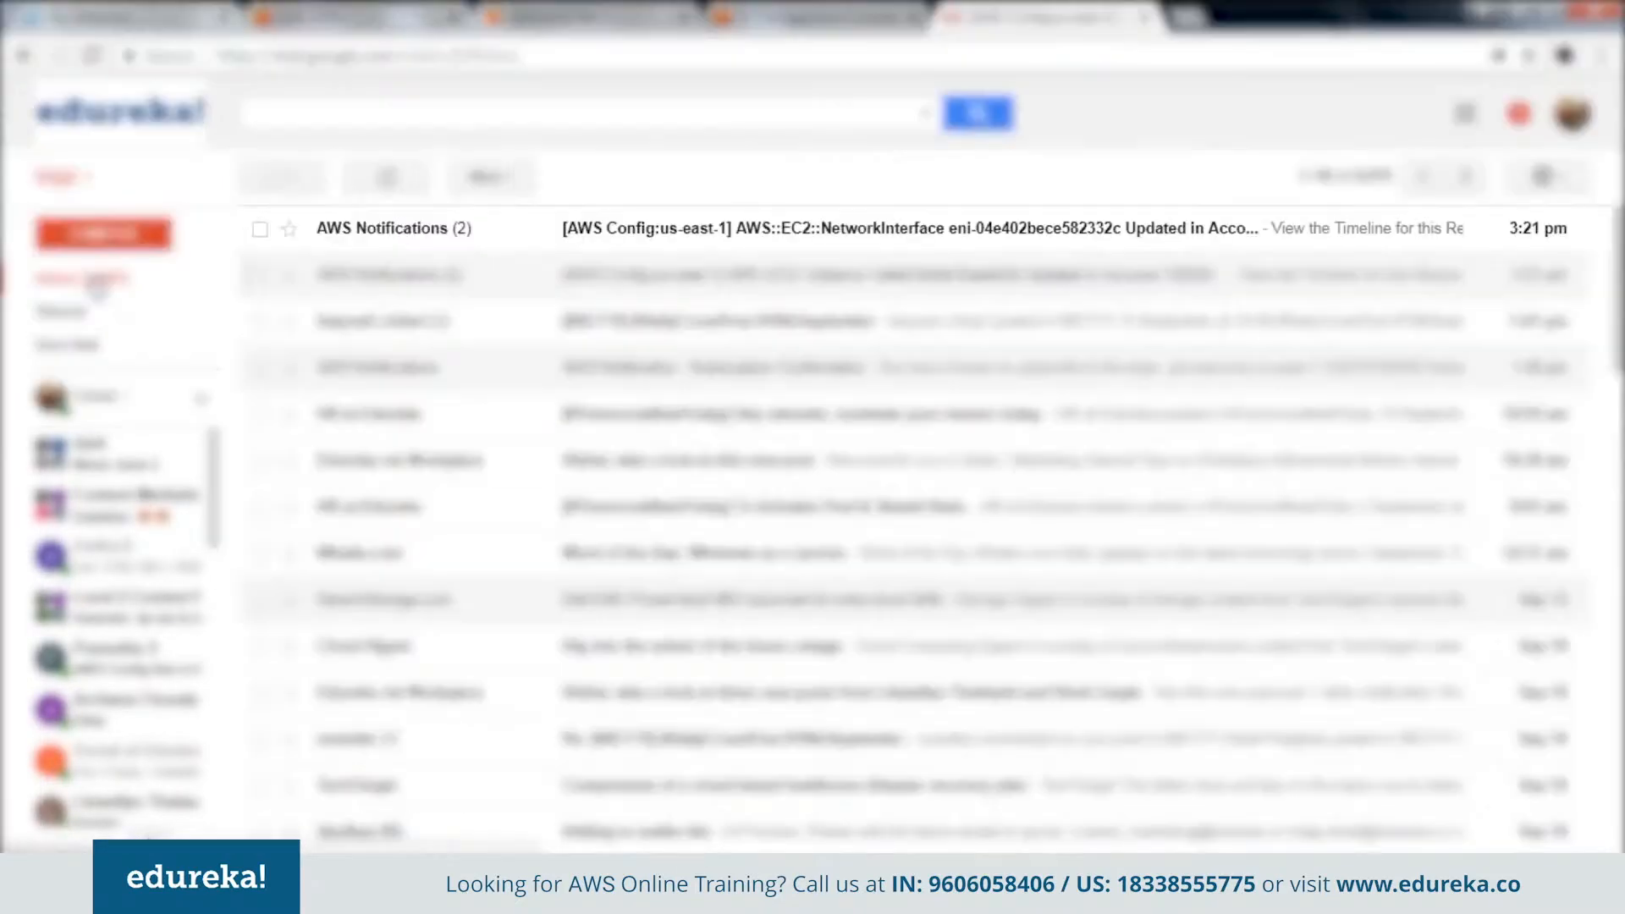
Read the configuration changes in the AWS Config notification about the EC2 network interface, and switch back to the SNS topics.
{"action": "left_click", "coordinate": [1097, 237]}
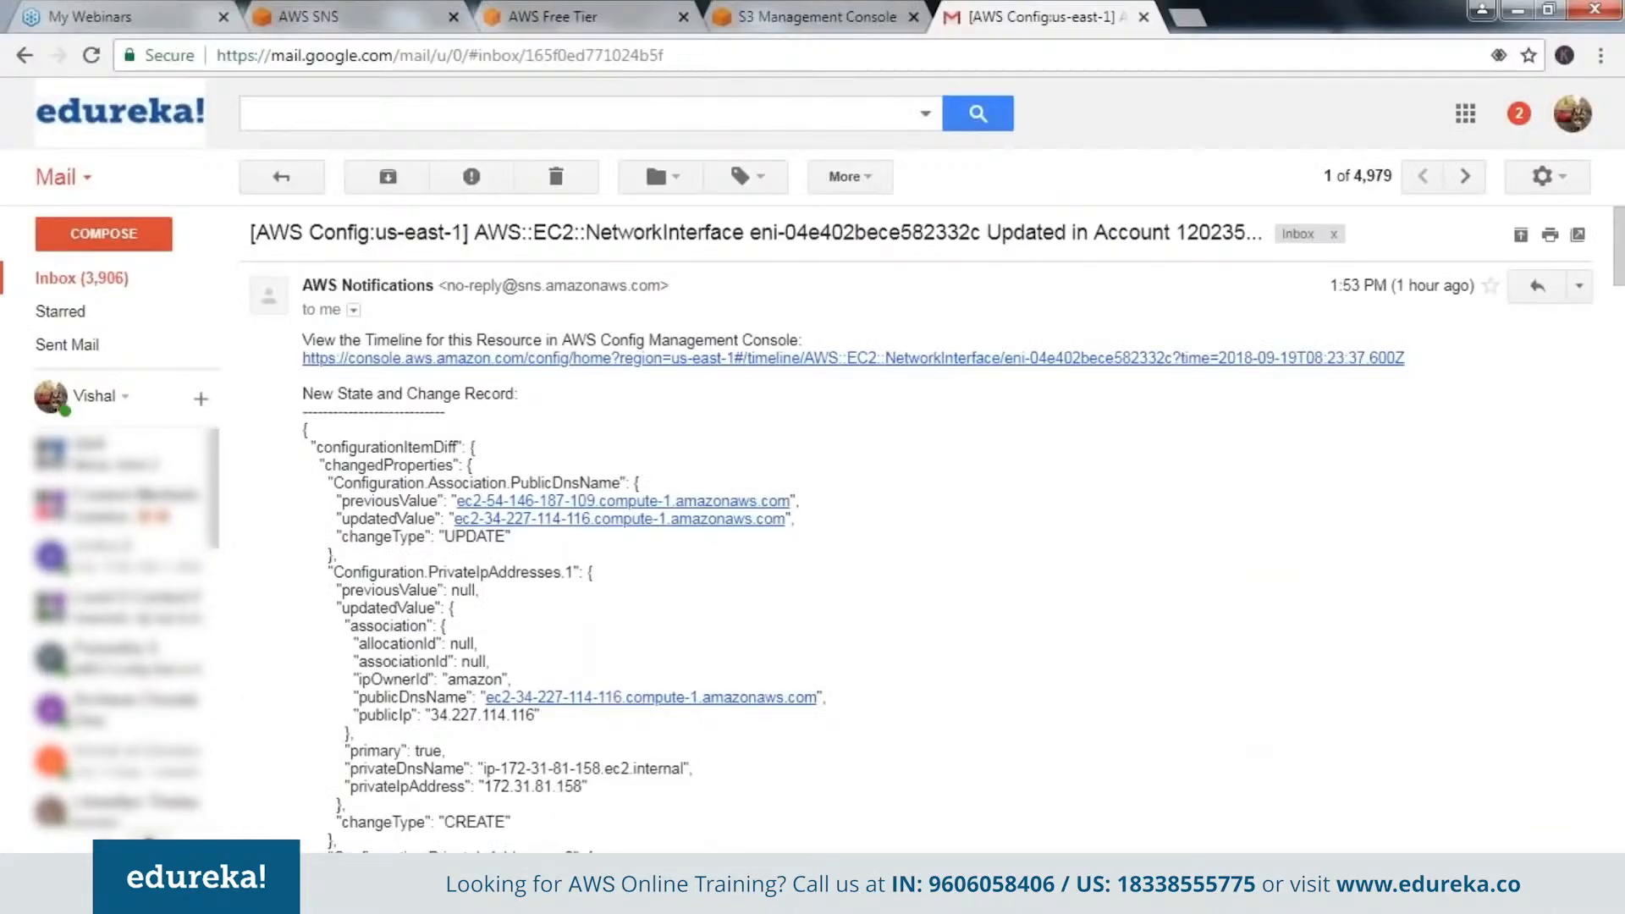
{"action": "scroll", "coordinate": [1034, 606], "scroll_direction": "down", "scroll_amount": 3}
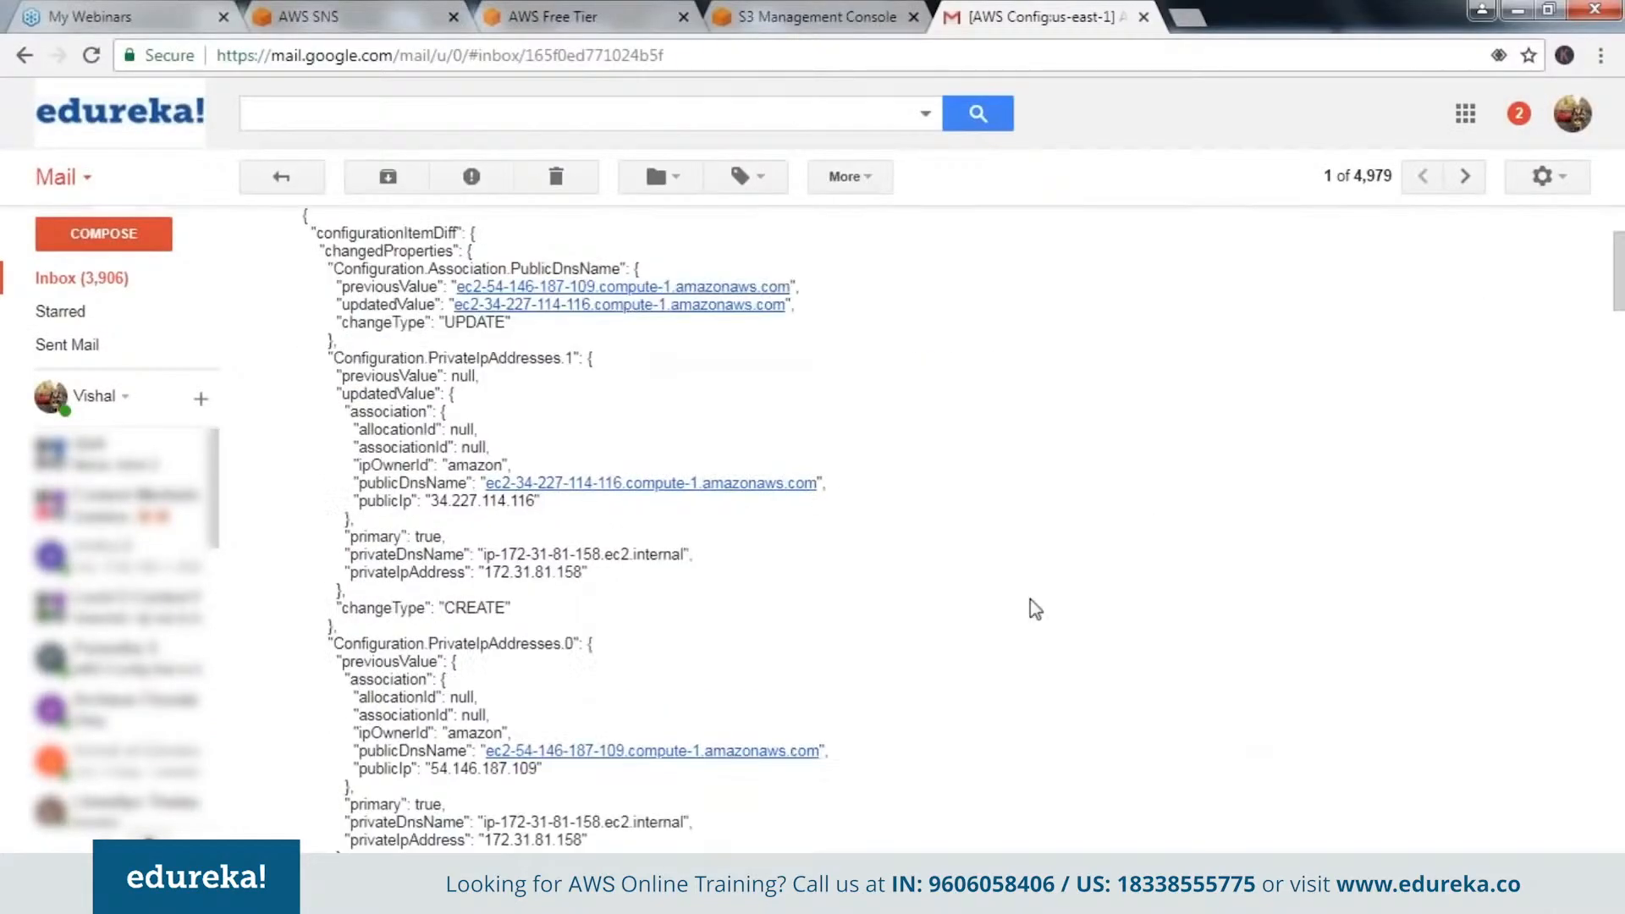
{"action": "left_click", "coordinate": [24, 56]}
{"action": "left_click", "coordinate": [308, 16]}
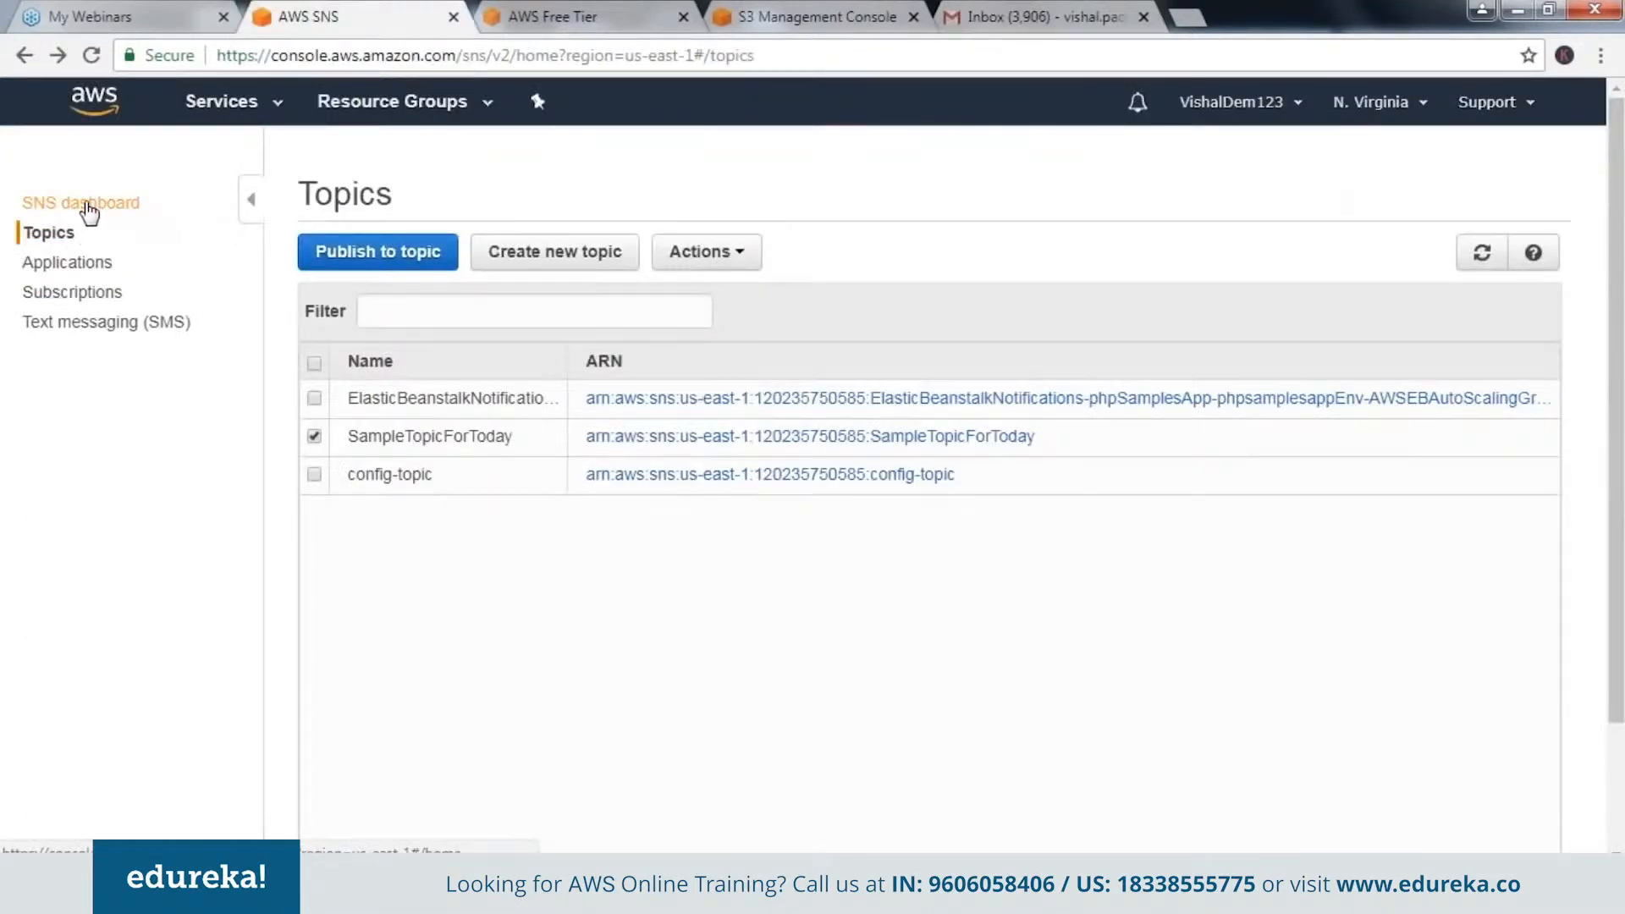
View the SNS dashboard, and switch to the AWS Config service.
{"action": "left_click", "coordinate": [88, 208]}
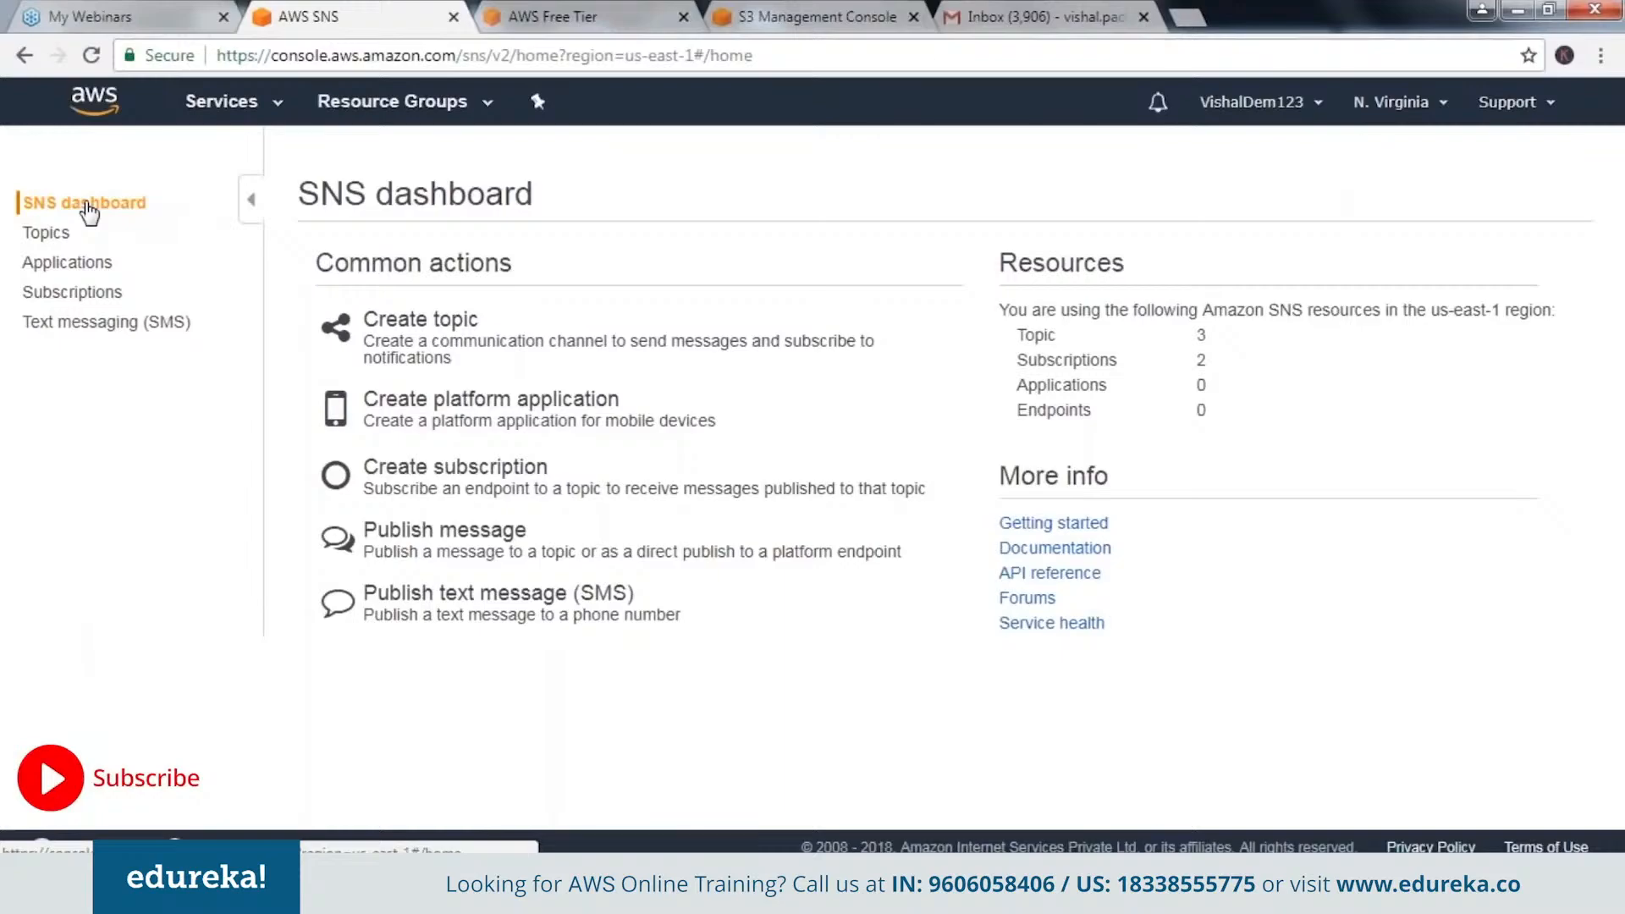
{"action": "left_click", "coordinate": [222, 102]}
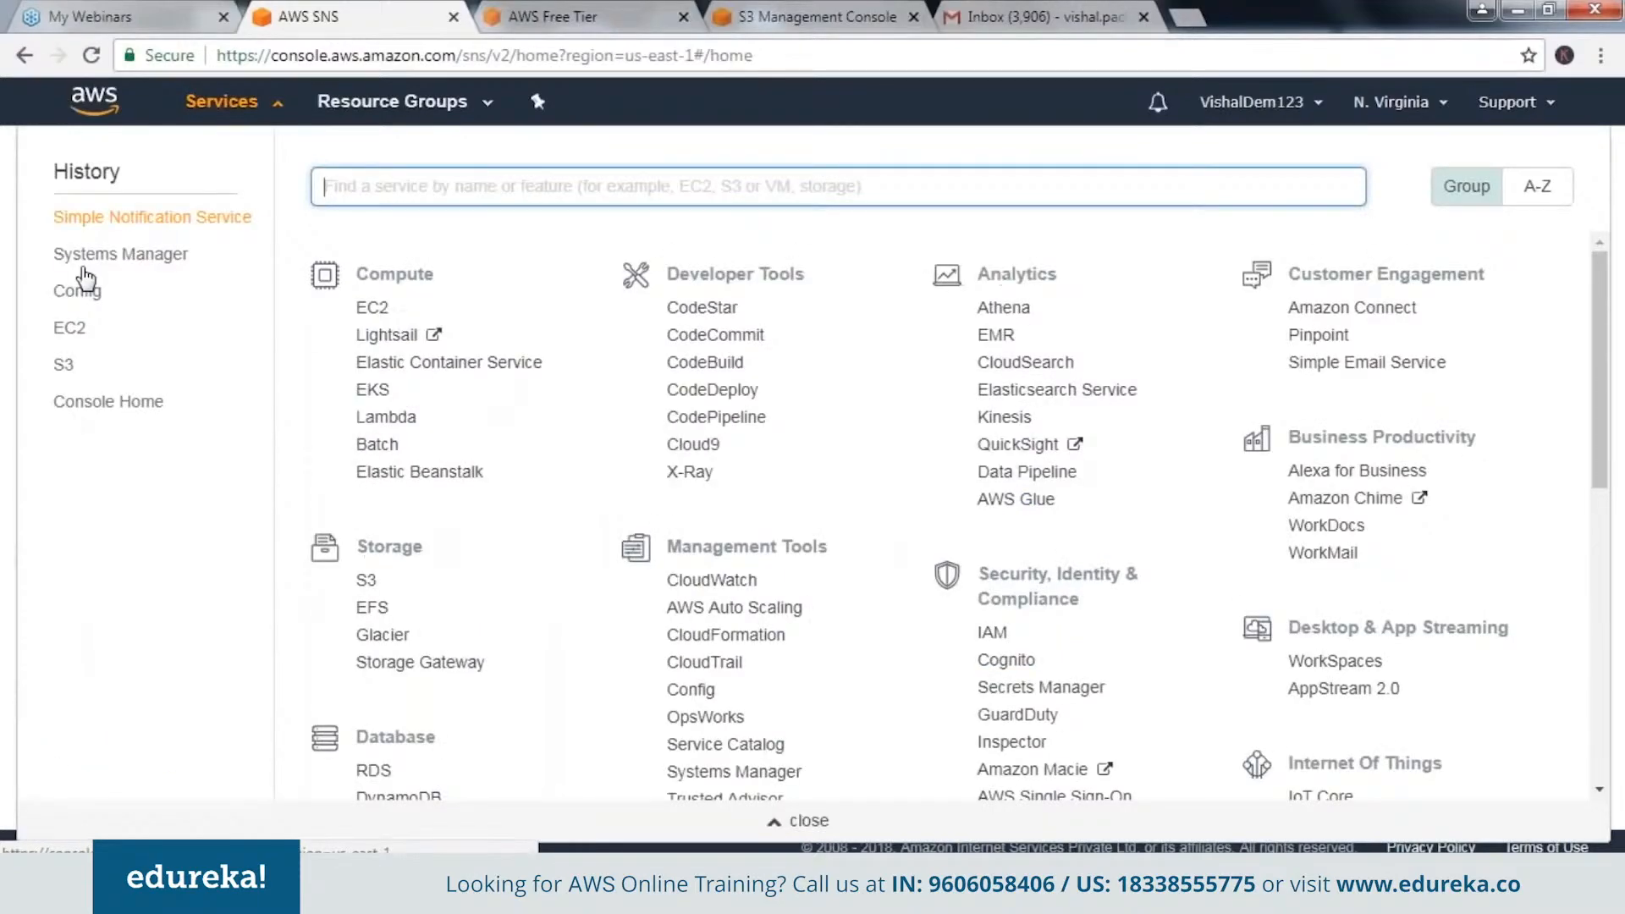
{"action": "left_click", "coordinate": [84, 286]}
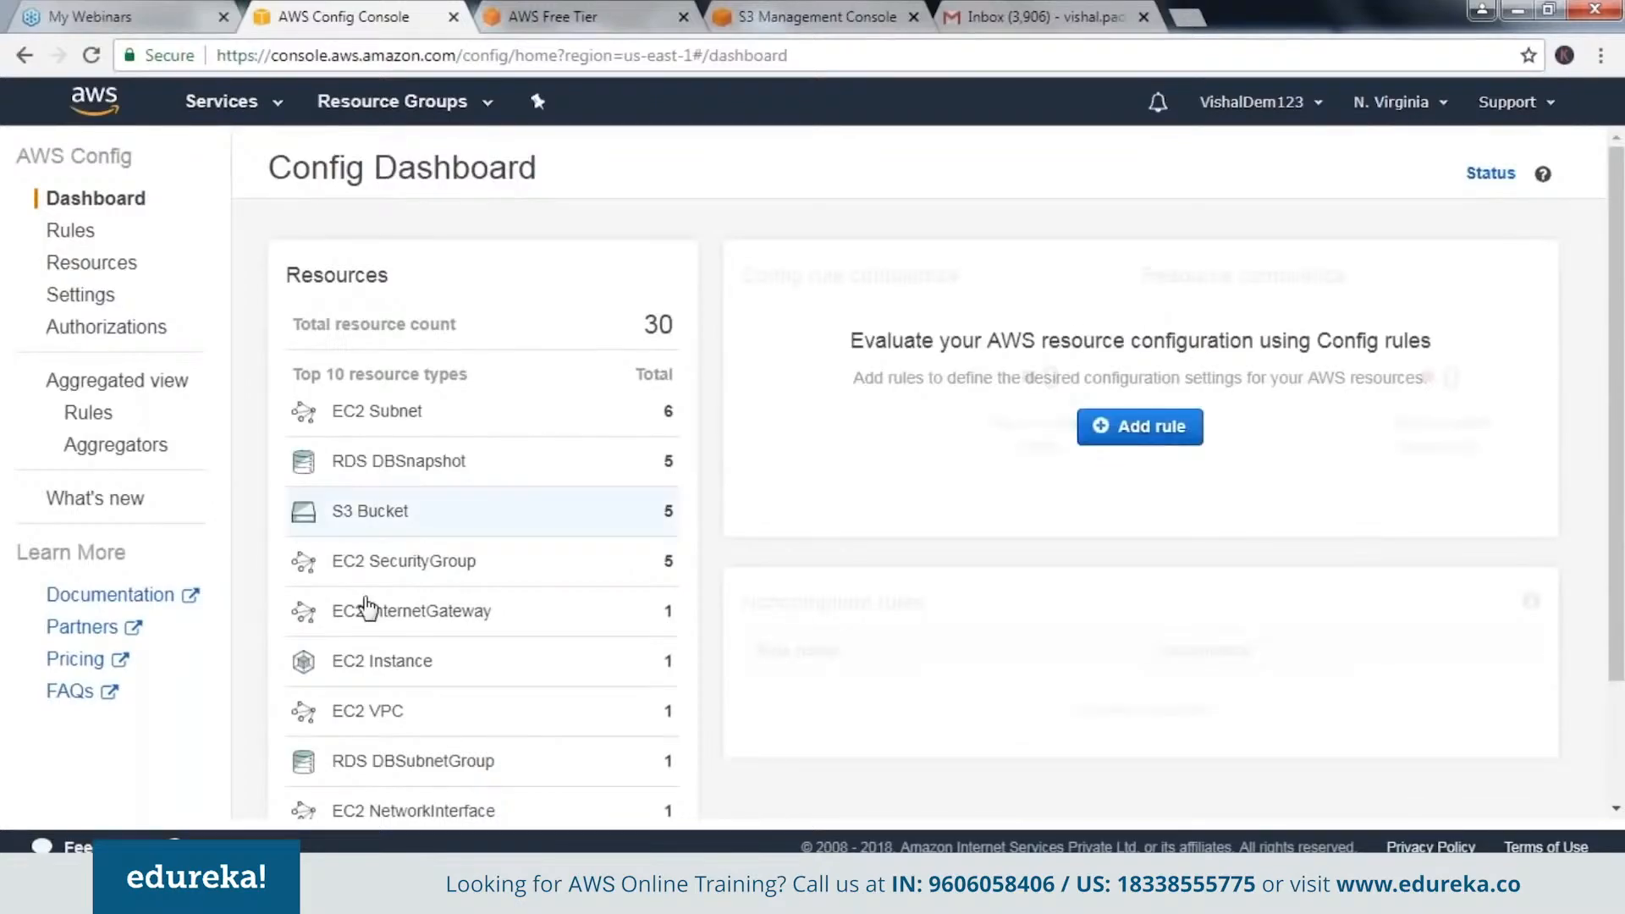
Open the configuration timeline of the recorded EC2 instance and examine its configuration details and relationships to other resources.
{"action": "left_click", "coordinate": [382, 661]}
{"action": "left_click", "coordinate": [745, 575]}
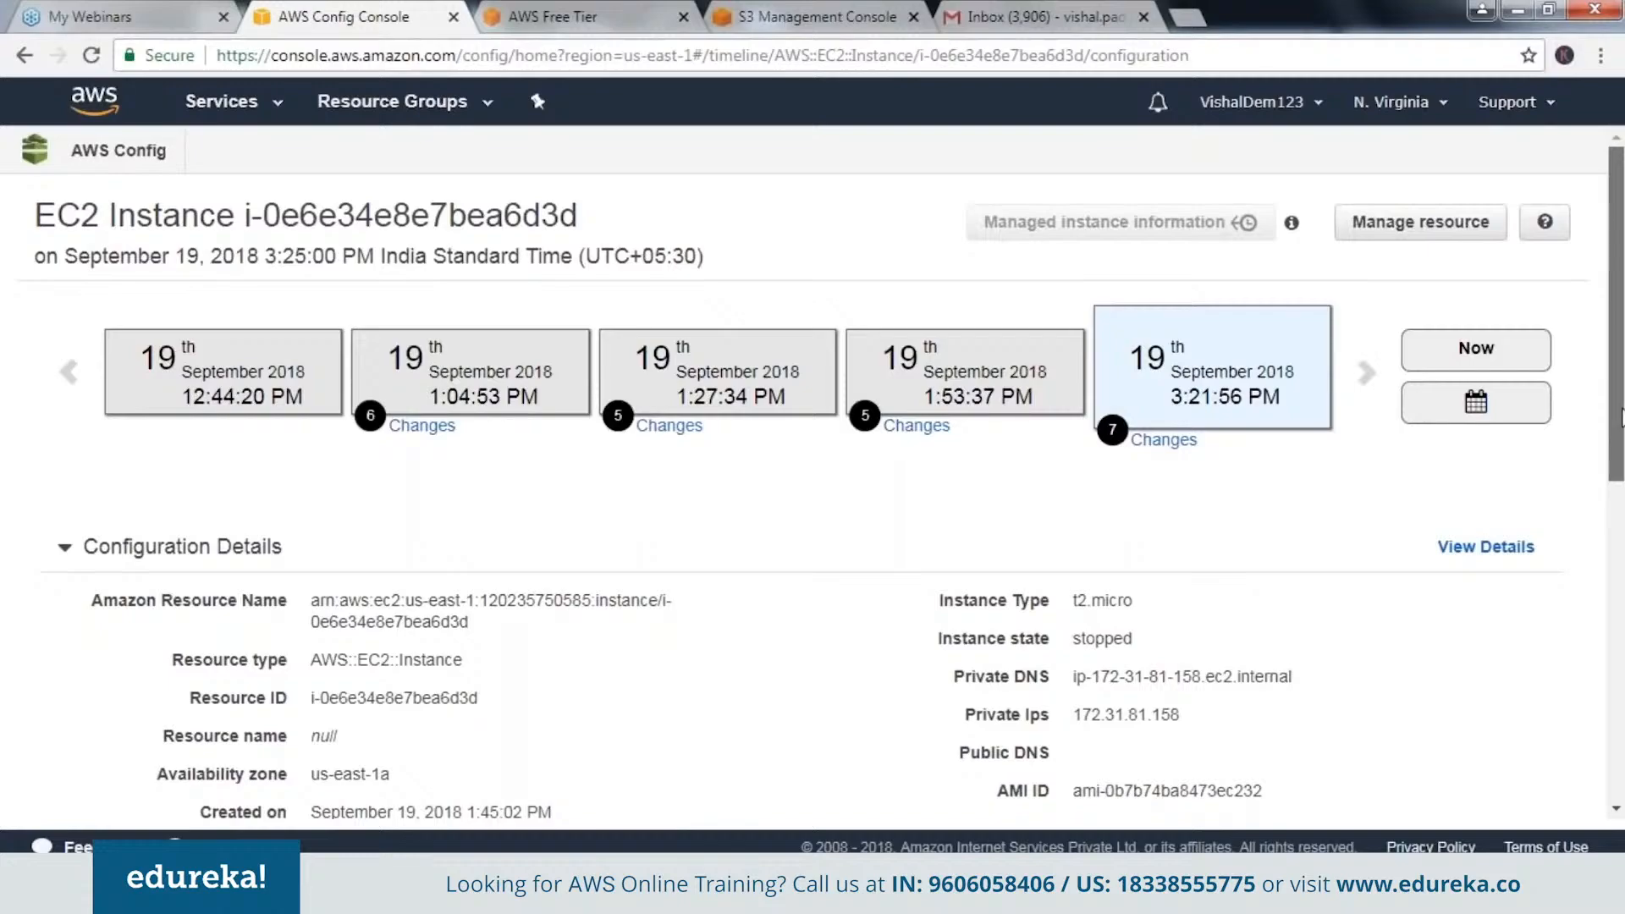
{"action": "left_click_drag", "start_coordinate": [1621, 417], "coordinate": [1622, 737]}
{"action": "left_click", "coordinate": [137, 395]}
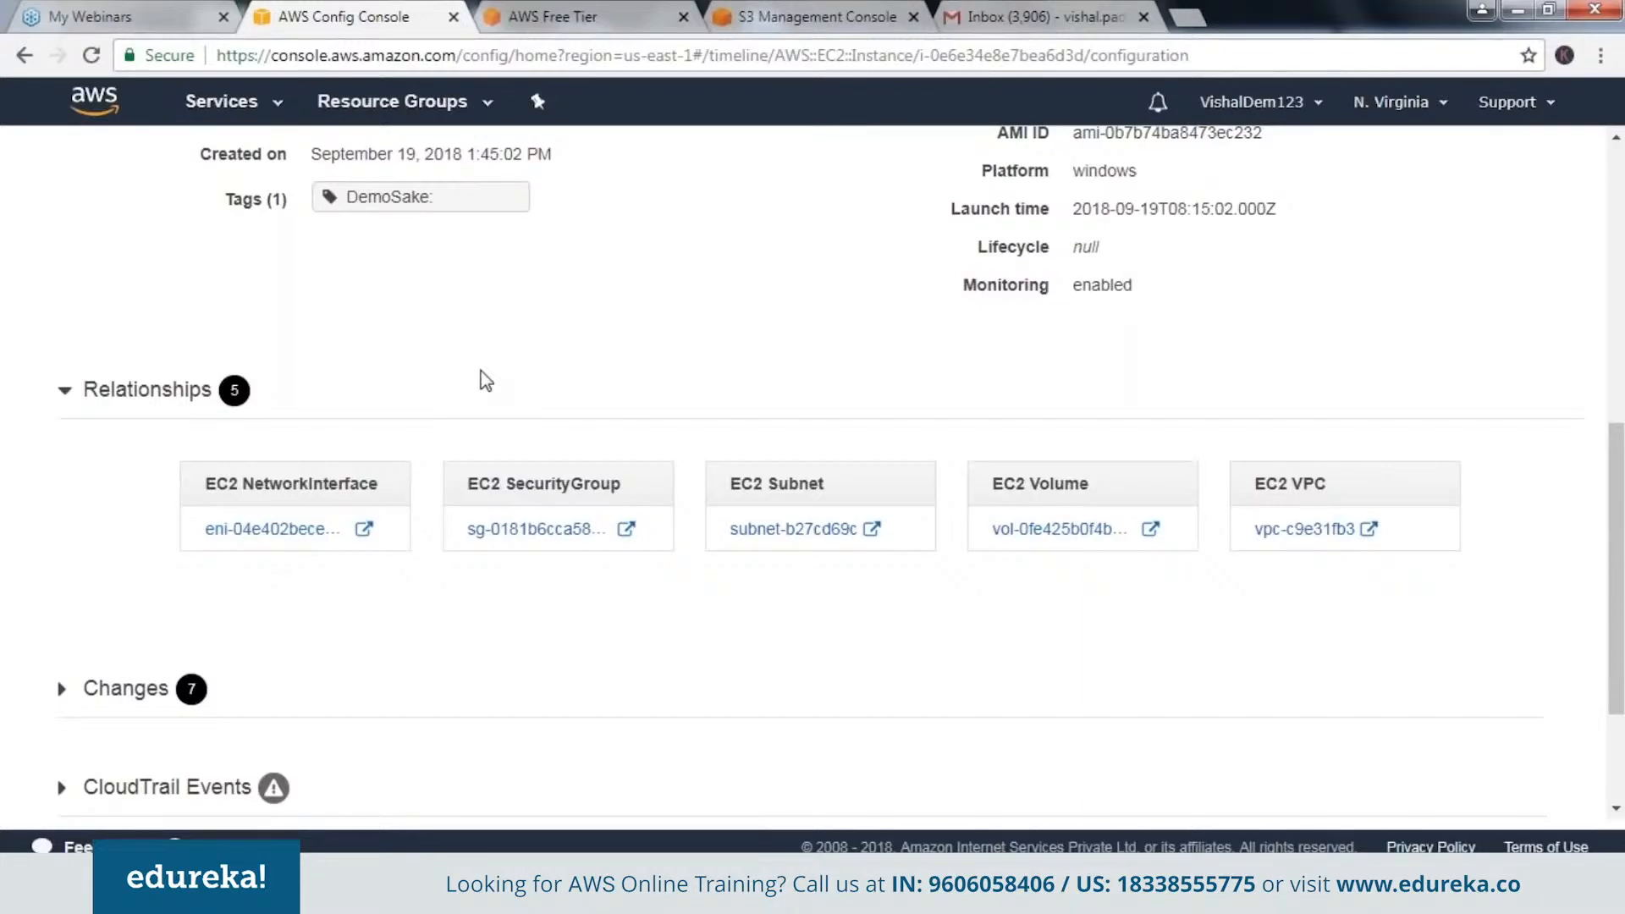
{"action": "scroll", "coordinate": [485, 381], "scroll_direction": "up", "scroll_amount": 1}
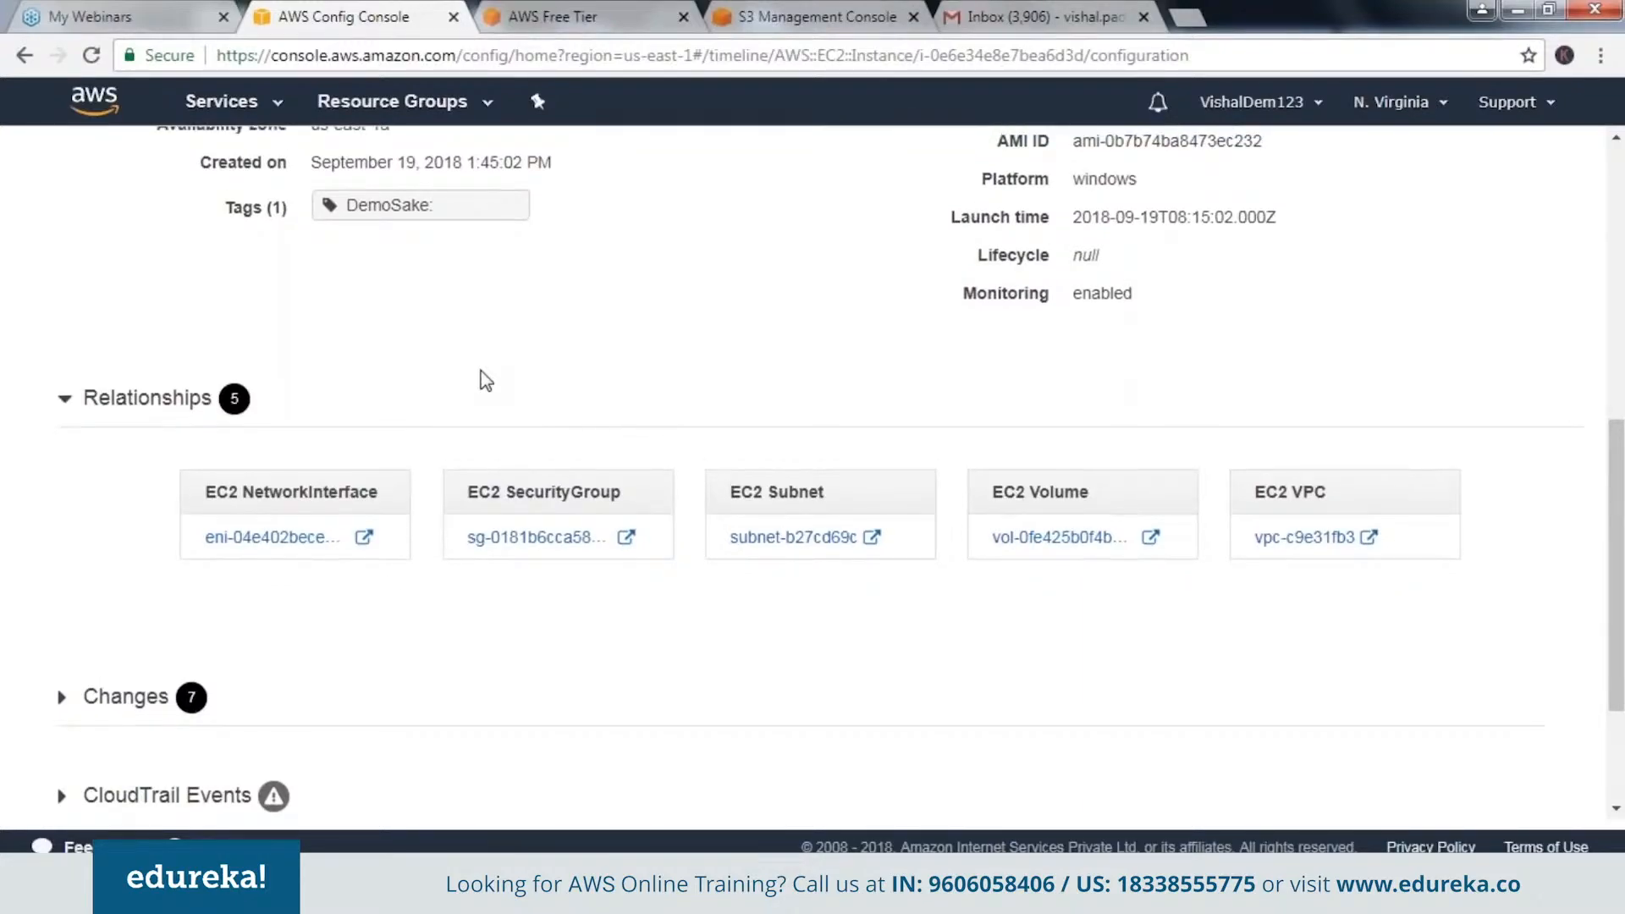
{"action": "scroll", "coordinate": [485, 381], "scroll_direction": "up", "scroll_amount": 8}
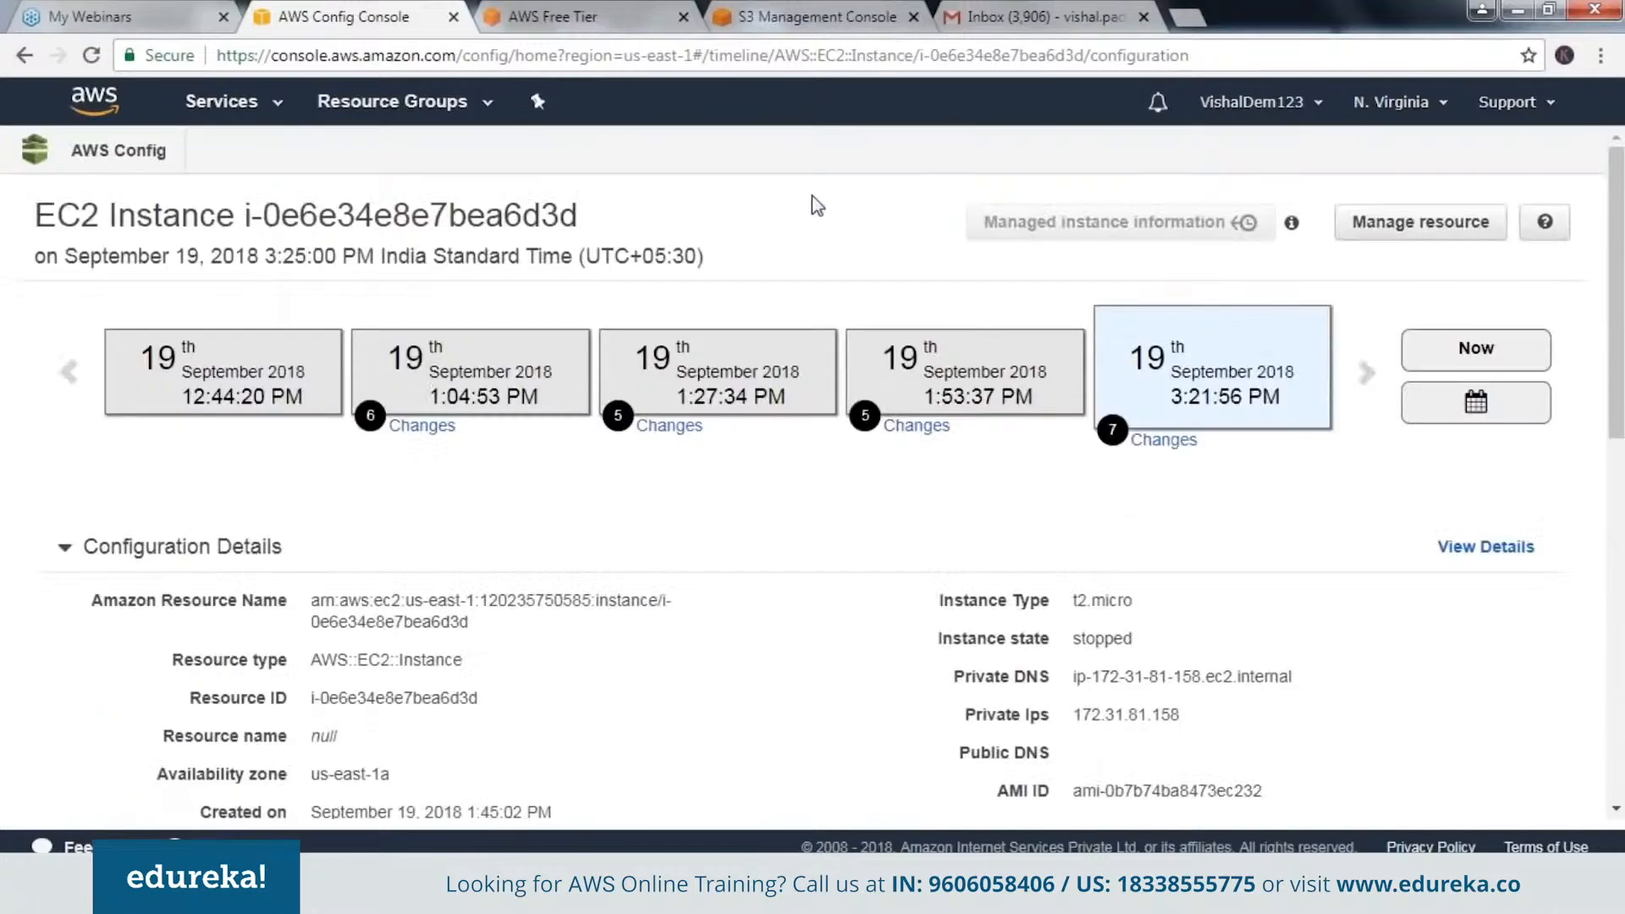